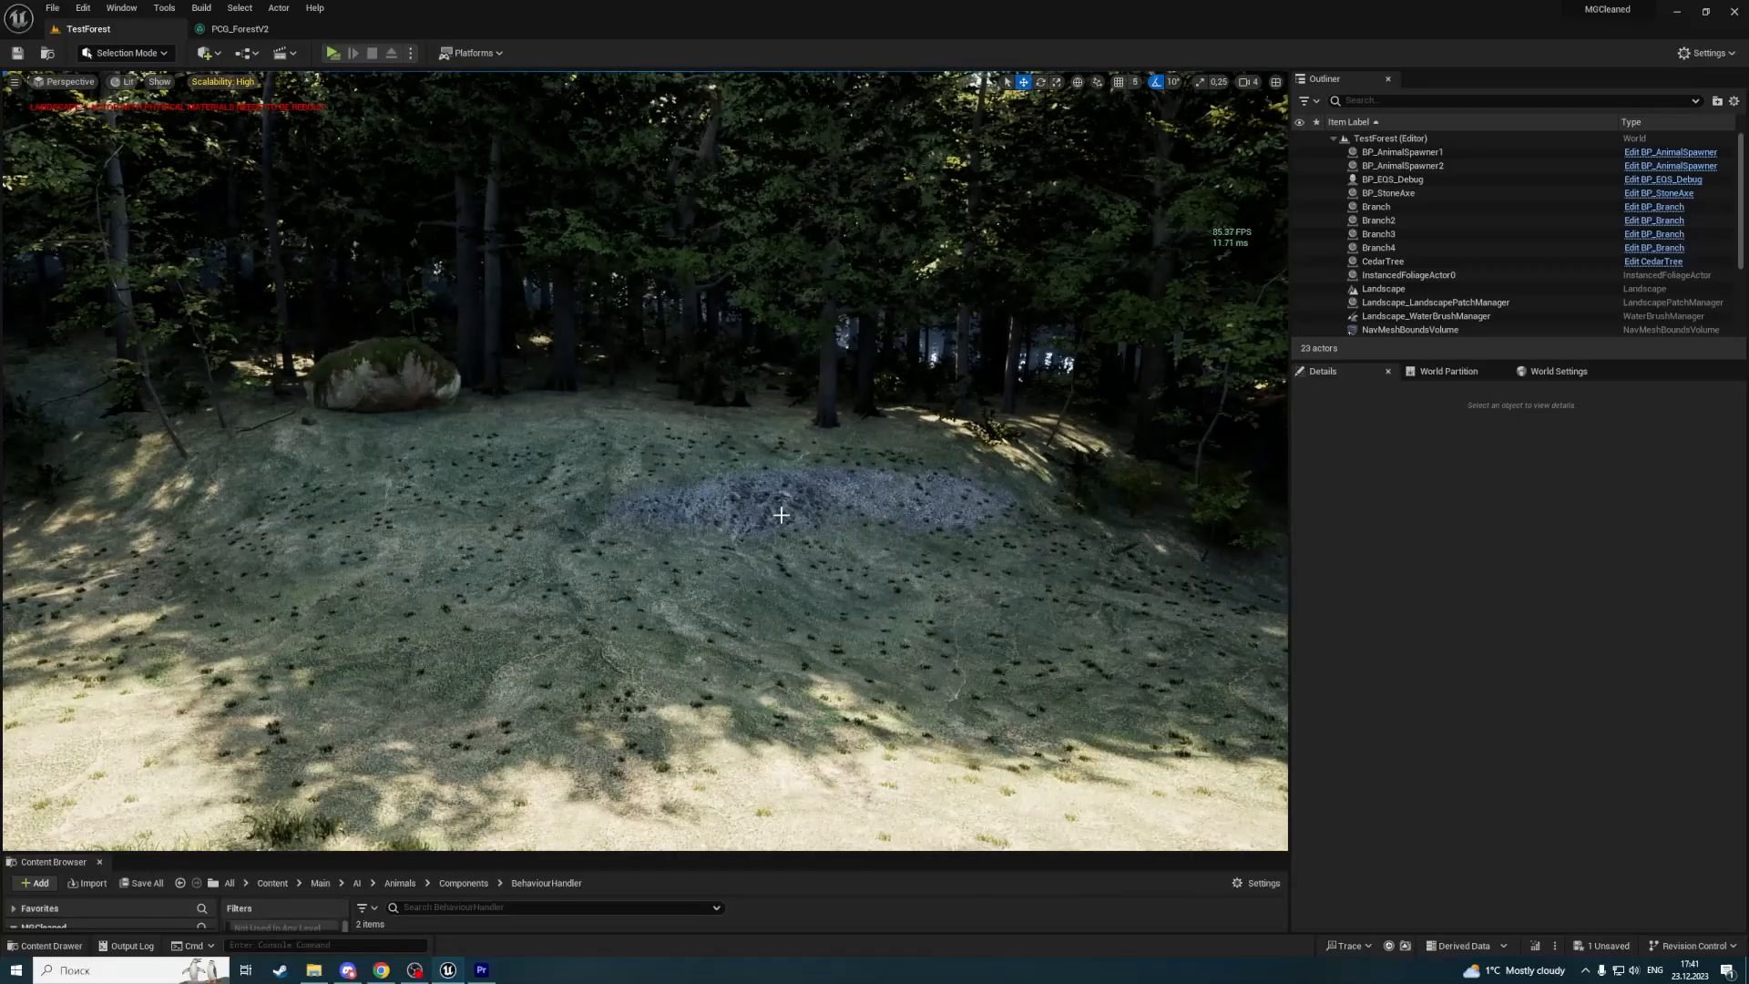
{"action": "right_click_drag", "start_coordinate": [781, 514], "coordinate": [781, 515]}
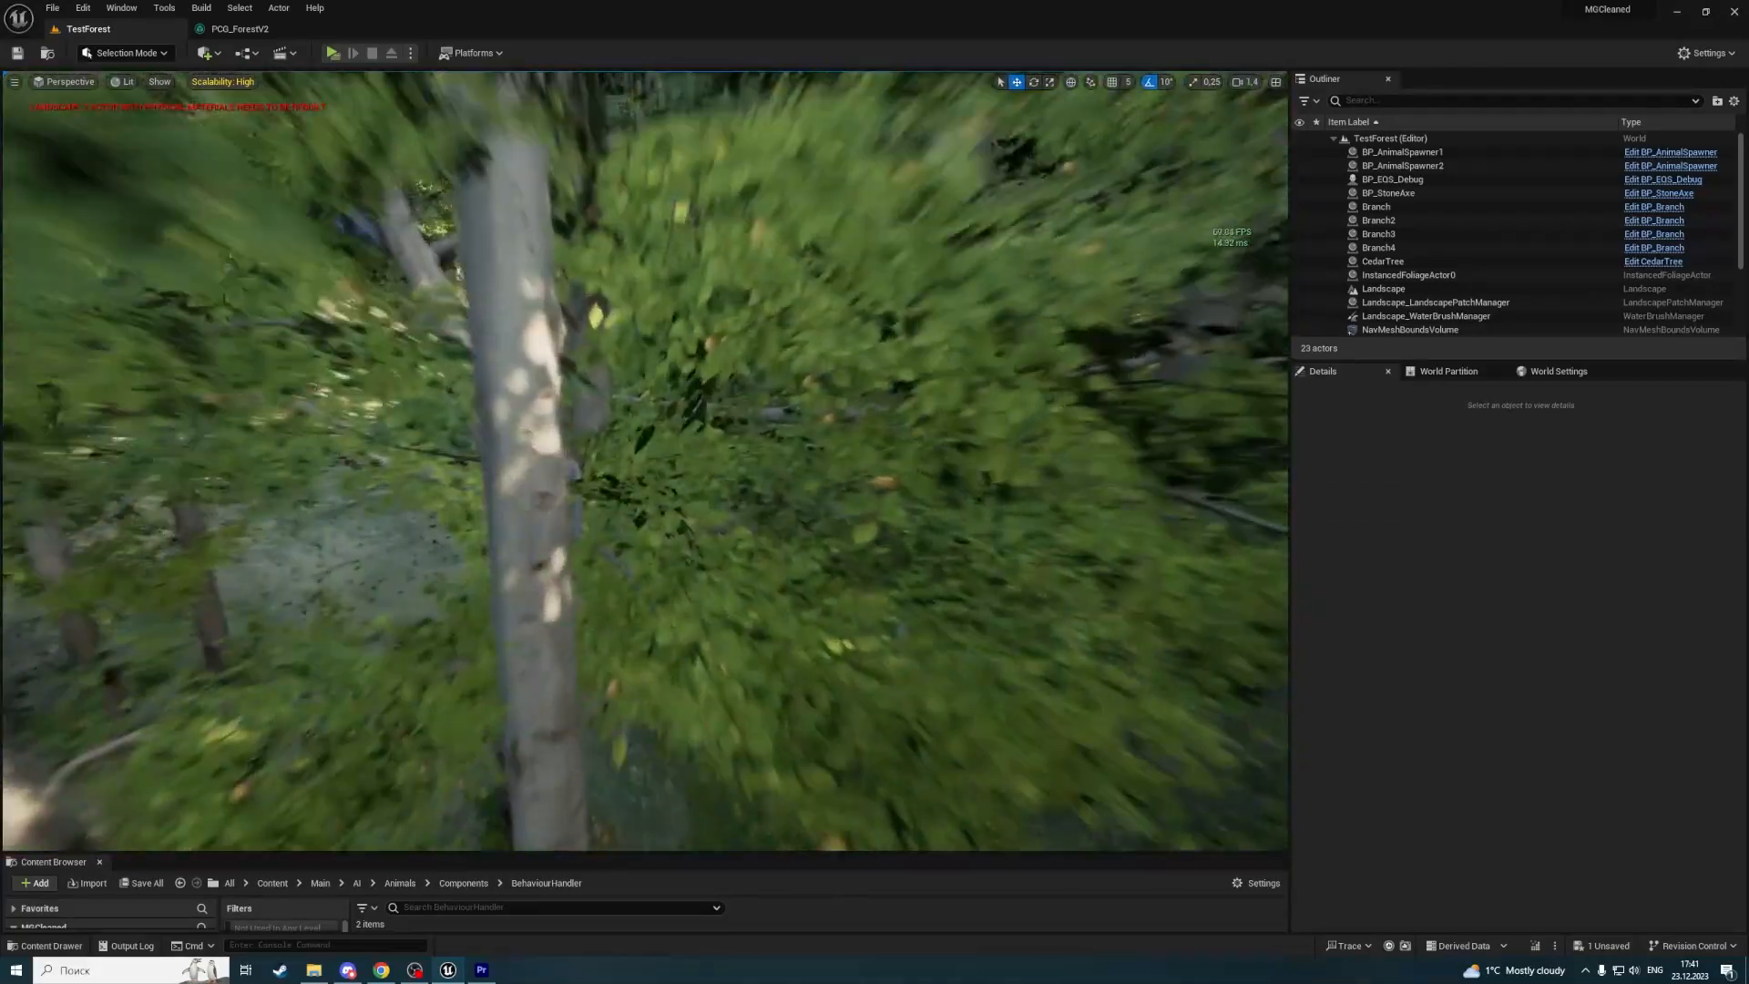
{"action": "right_click_drag", "start_coordinate": [569, 337], "coordinate": [569, 337]}
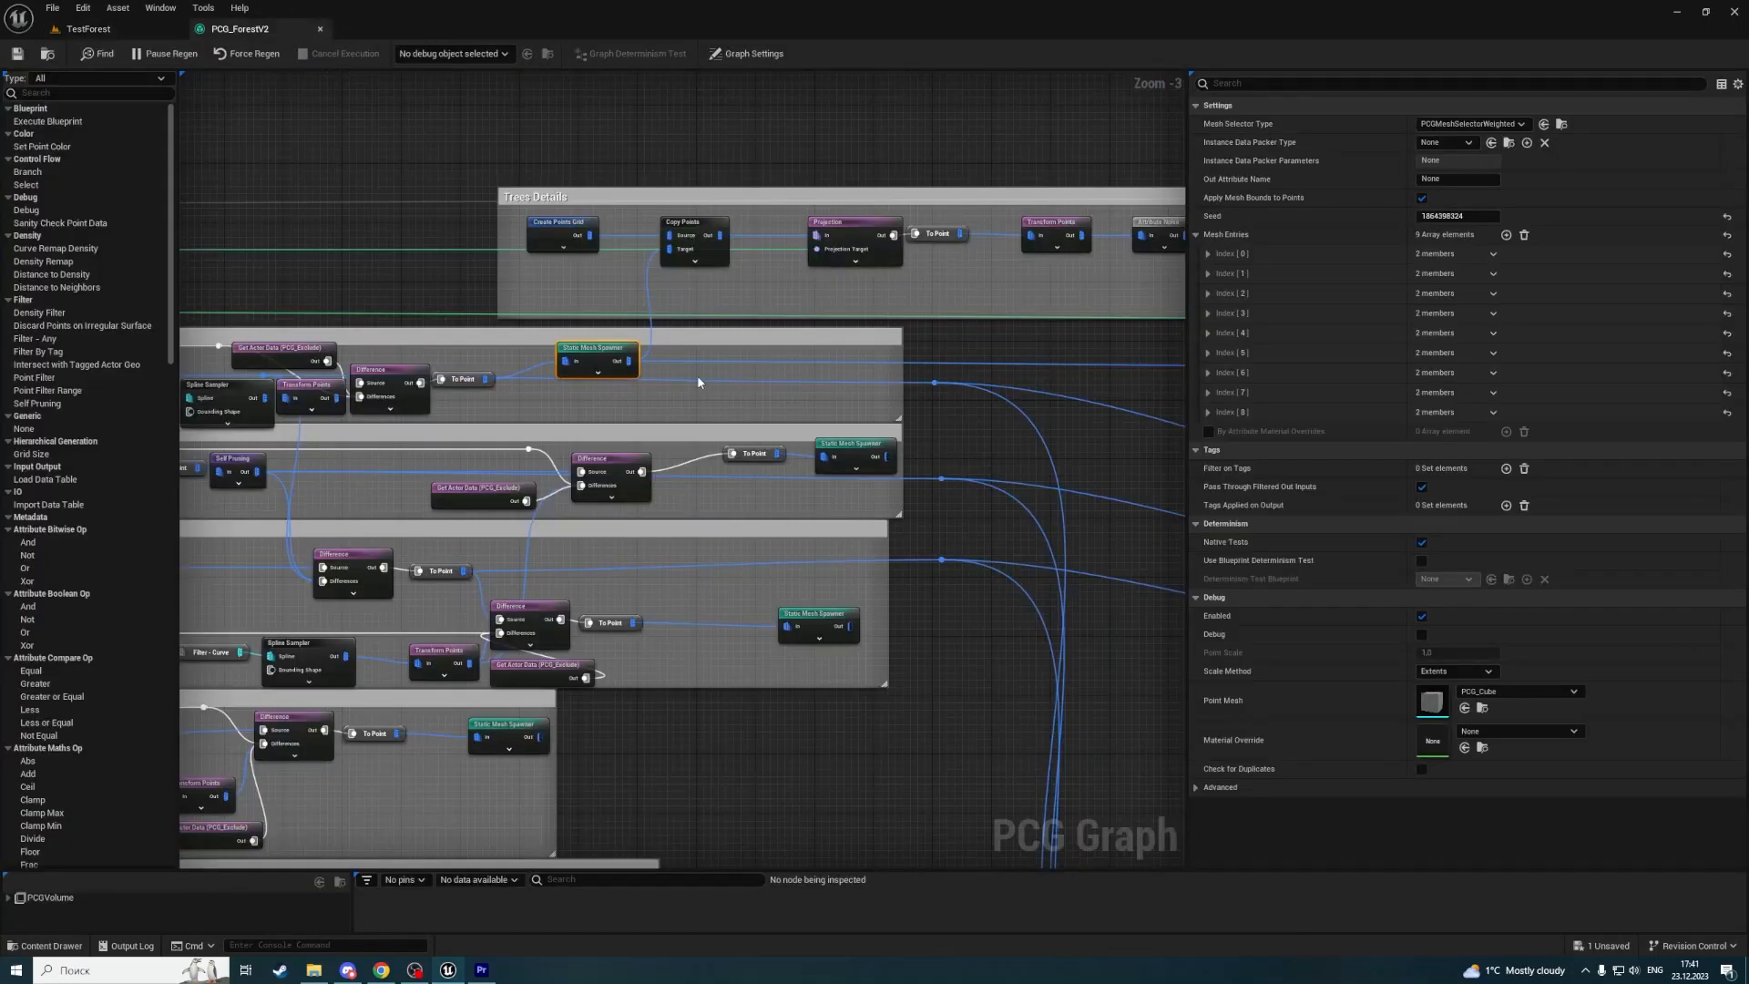
Switch the TestForest level to Foliage mode.
{"action": "left_click", "coordinate": [89, 28]}
{"action": "left_click", "coordinate": [124, 52]}
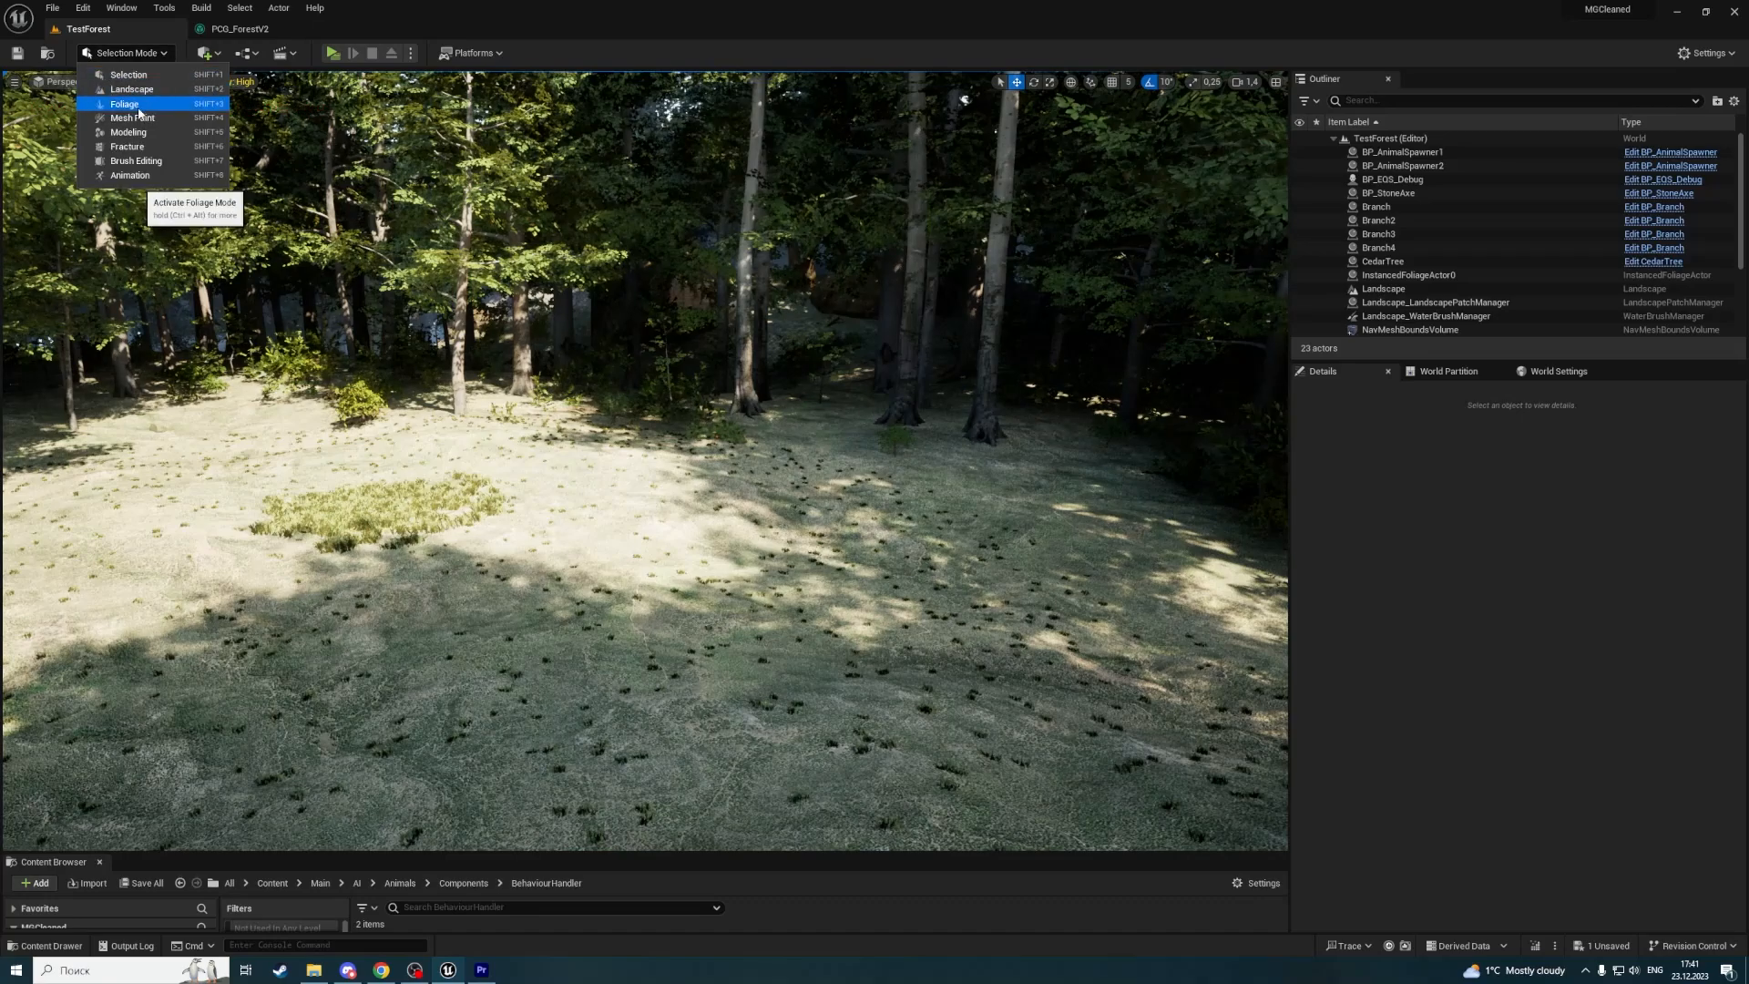
{"action": "left_click", "coordinate": [137, 105]}
In the PCG_ForestV2 graph, expand the Index [0] mesh entry and its Descriptor on the Static Mesh Spawner just below Trees Details.
{"action": "left_click", "coordinate": [239, 28]}
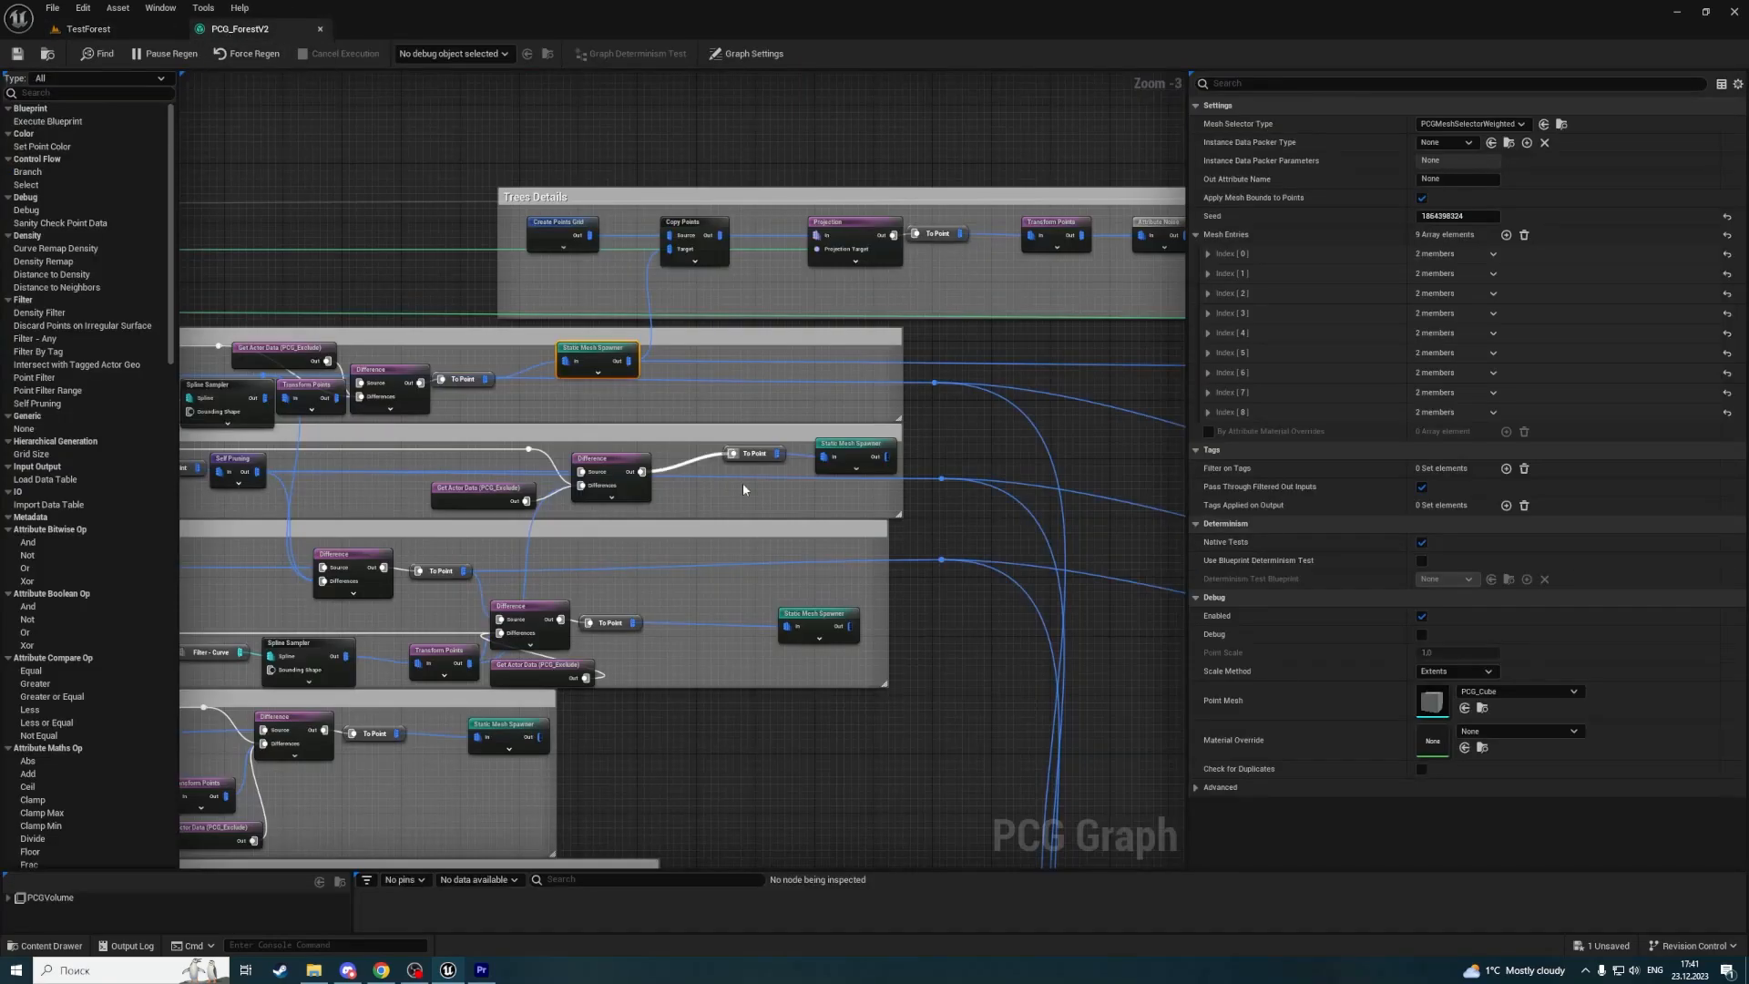
{"action": "left_click", "coordinate": [844, 734]}
{"action": "right_click_drag", "start_coordinate": [831, 728], "coordinate": [893, 732]}
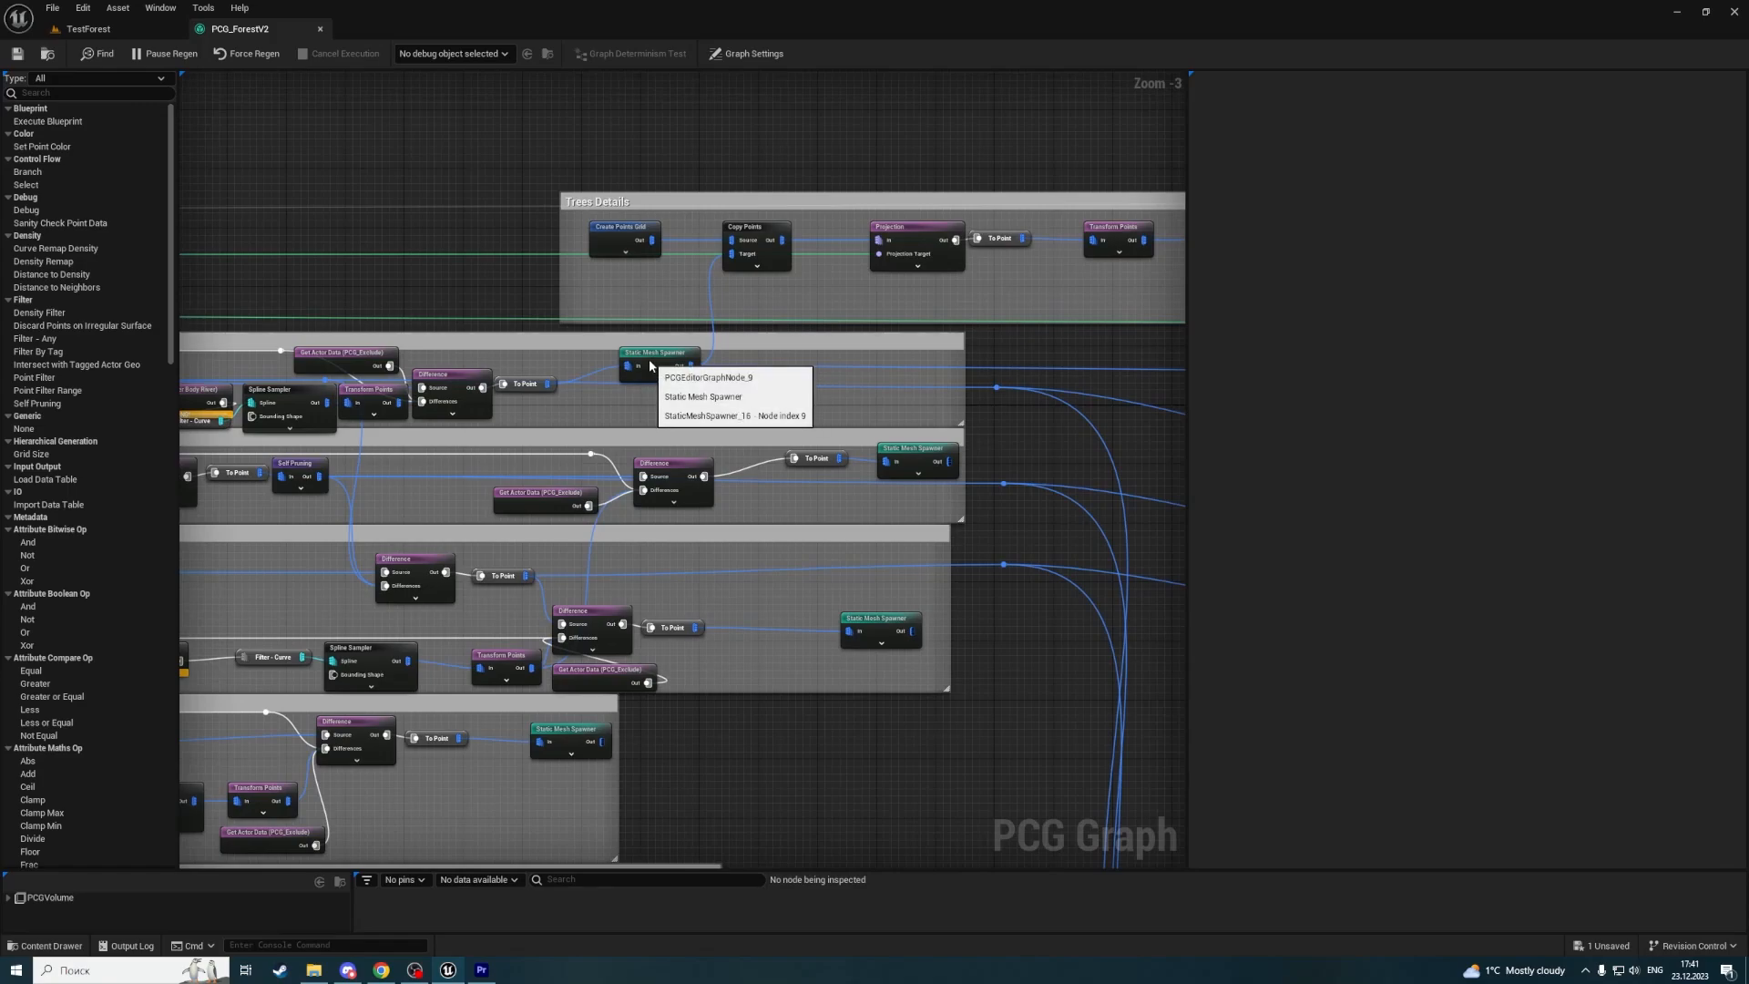
{"action": "left_click", "coordinate": [650, 365]}
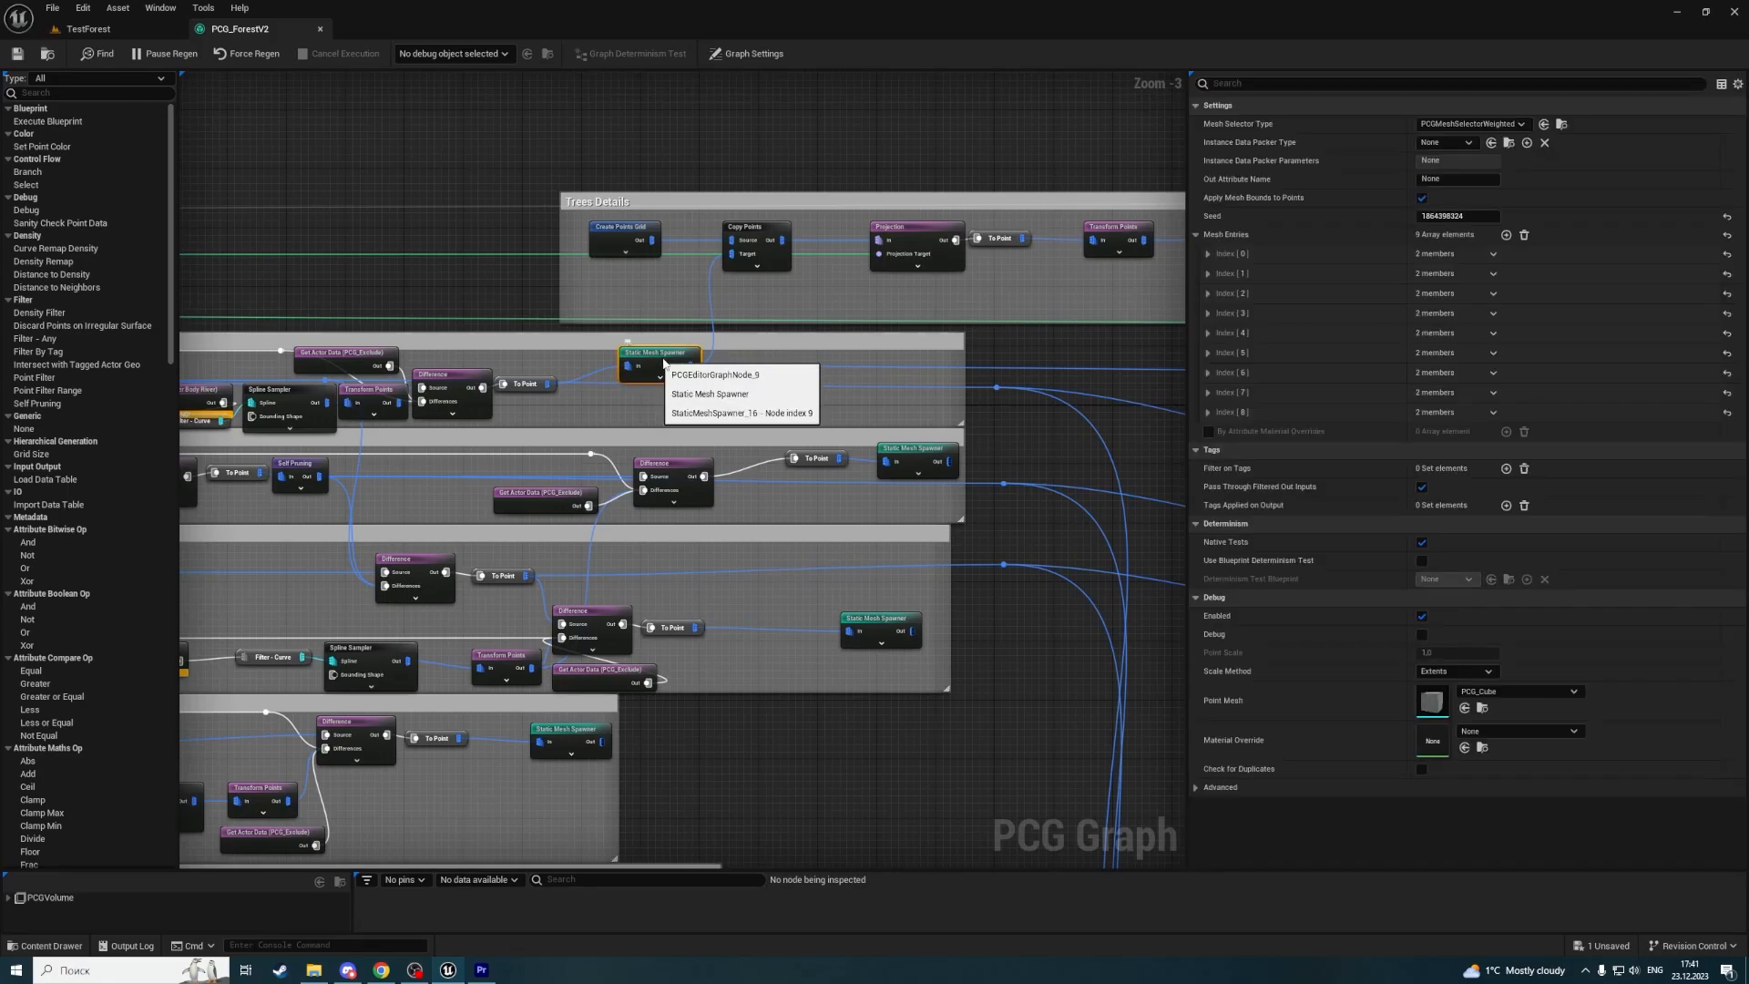
{"action": "left_click", "coordinate": [1206, 253]}
{"action": "left_click", "coordinate": [1217, 273]}
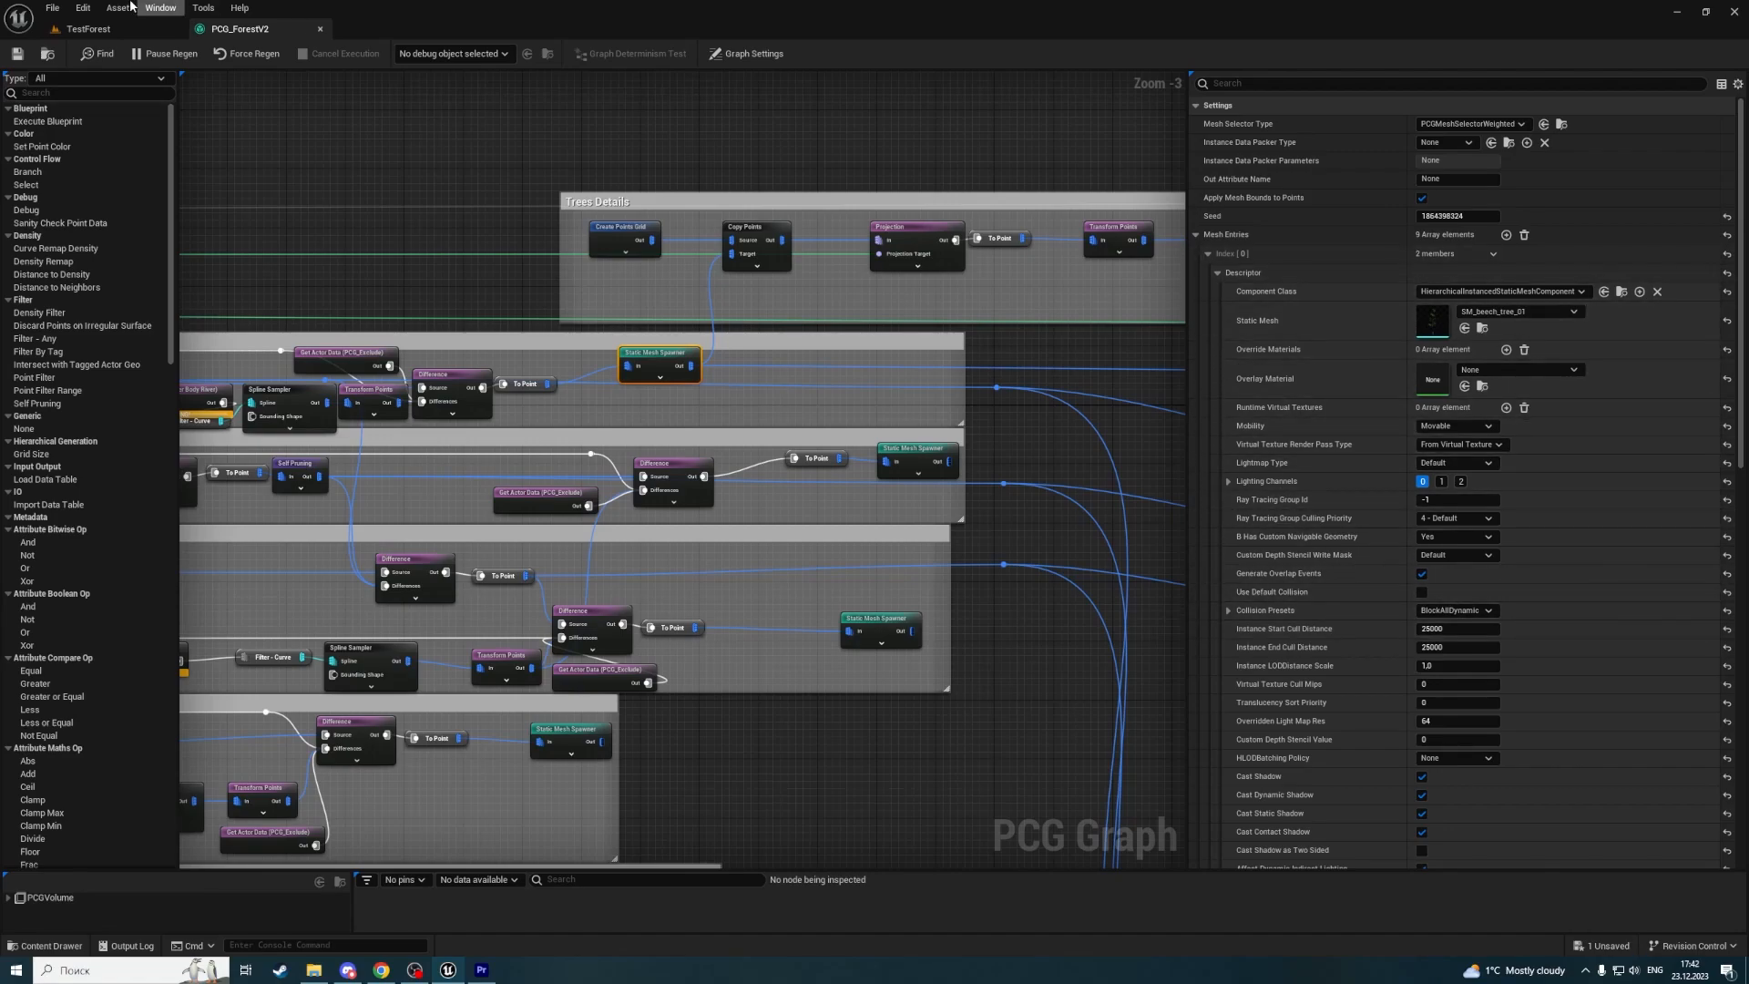
Return the TestForest level to Selection mode.
{"action": "left_click", "coordinate": [88, 30]}
{"action": "left_click", "coordinate": [126, 53]}
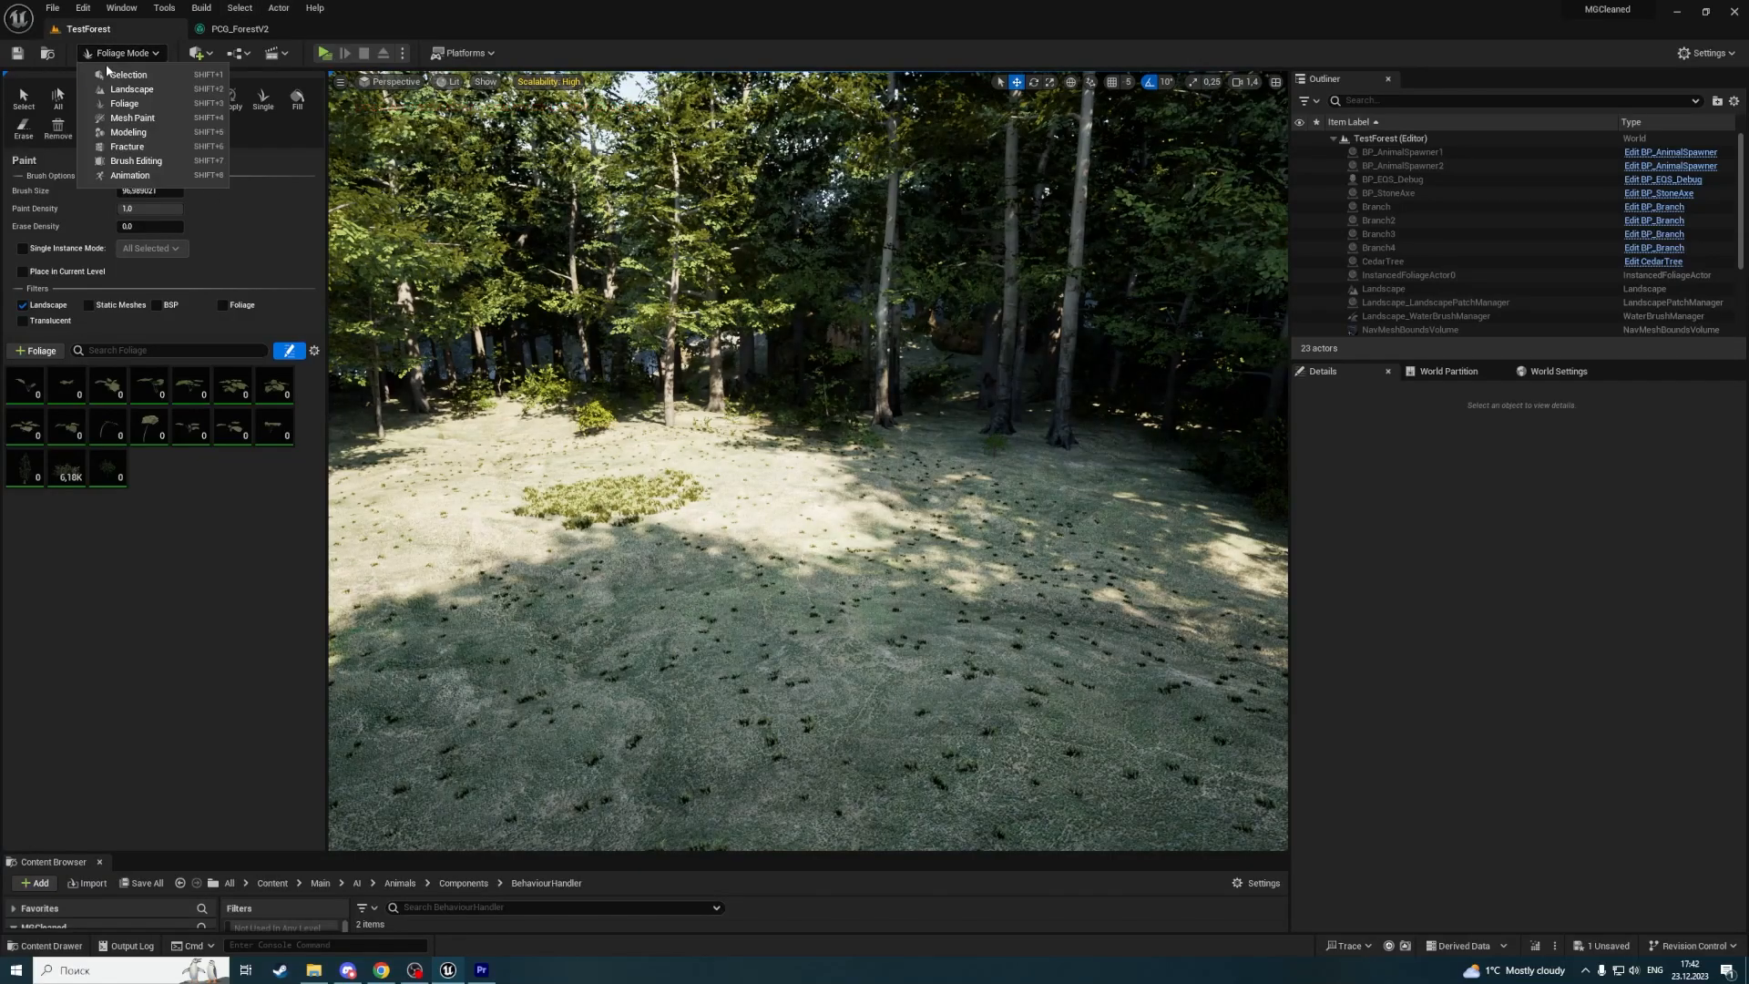
{"action": "left_click", "coordinate": [118, 76]}
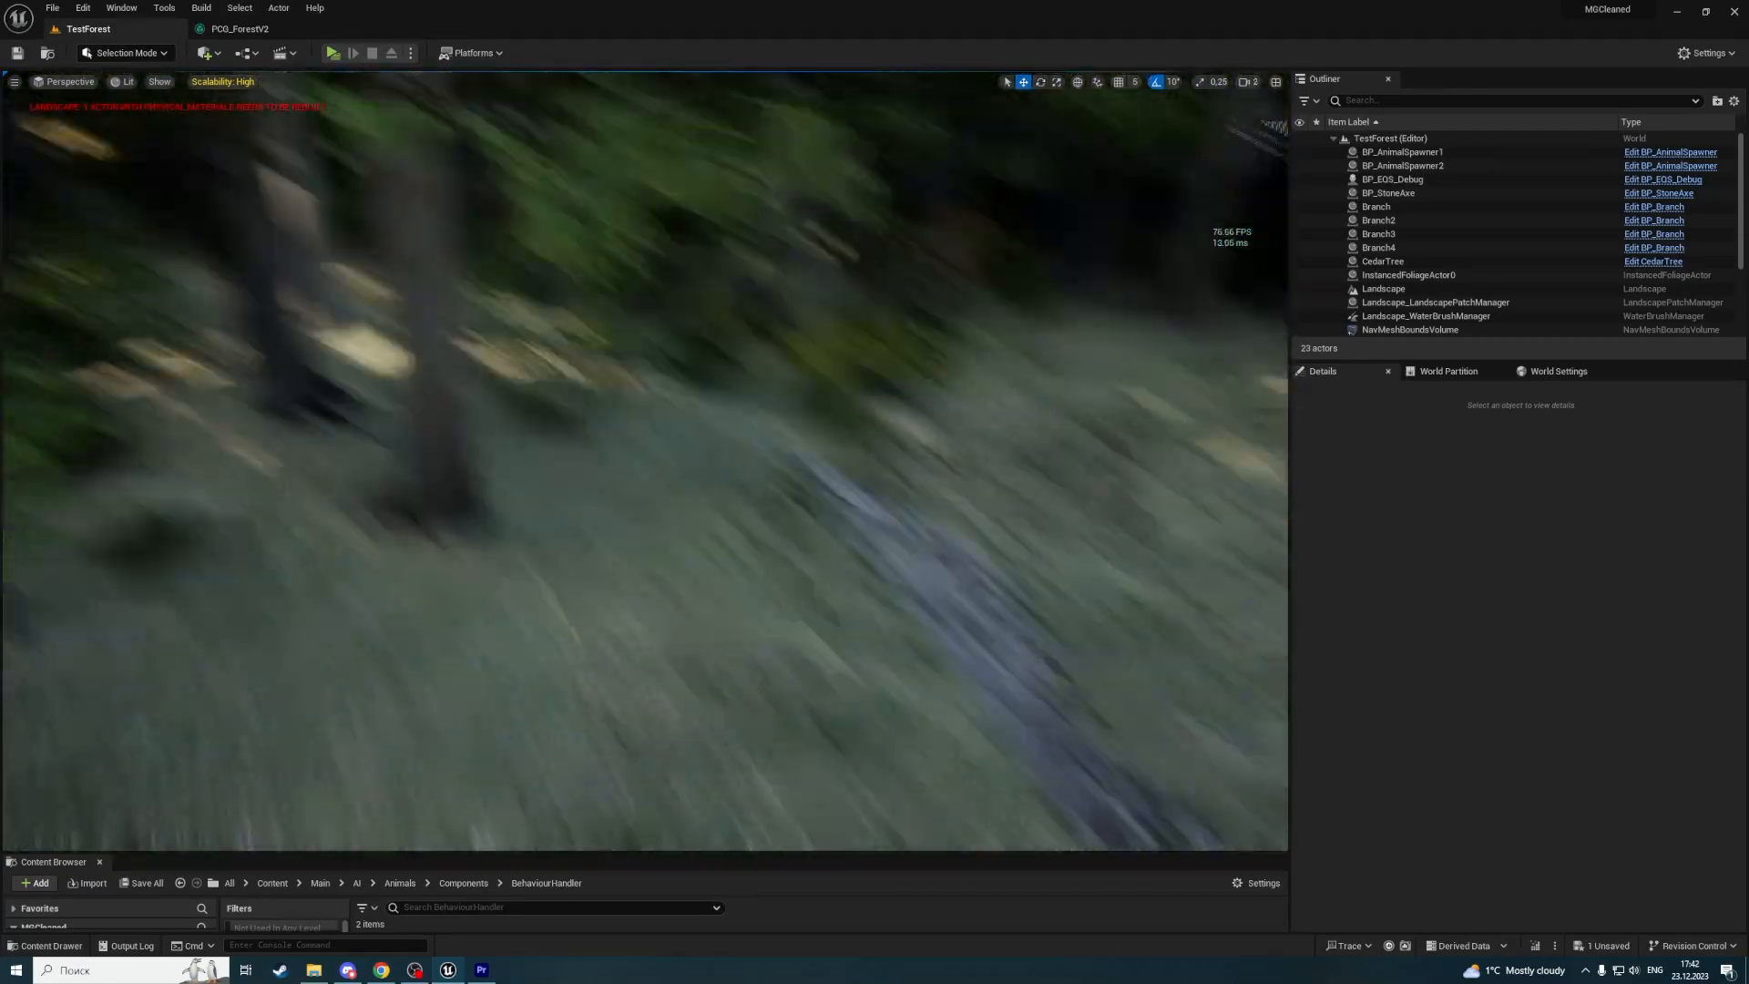
Examine the generated forest from ground level and from high above, comparing the nearby trees with those on the distant hills.
{"action": "key", "text": "s"}
{"action": "scroll", "coordinate": [645, 461], "scroll_direction": "up", "scroll_amount": 2}
{"action": "right_click_drag", "start_coordinate": [645, 460], "coordinate": [722, 545]}
{"action": "key", "text": "w"}
{"action": "key", "text": "w"}
{"action": "scroll", "coordinate": [645, 461], "scroll_direction": "down", "scroll_amount": 5}
{"action": "key", "text": "w"}
{"action": "scroll", "coordinate": [645, 461], "scroll_direction": "up", "scroll_amount": 1}
{"action": "key", "text": "s"}
{"action": "scroll", "coordinate": [645, 461], "scroll_direction": "up", "scroll_amount": 1}
{"action": "key", "text": "s"}
{"action": "key", "text": "s"}
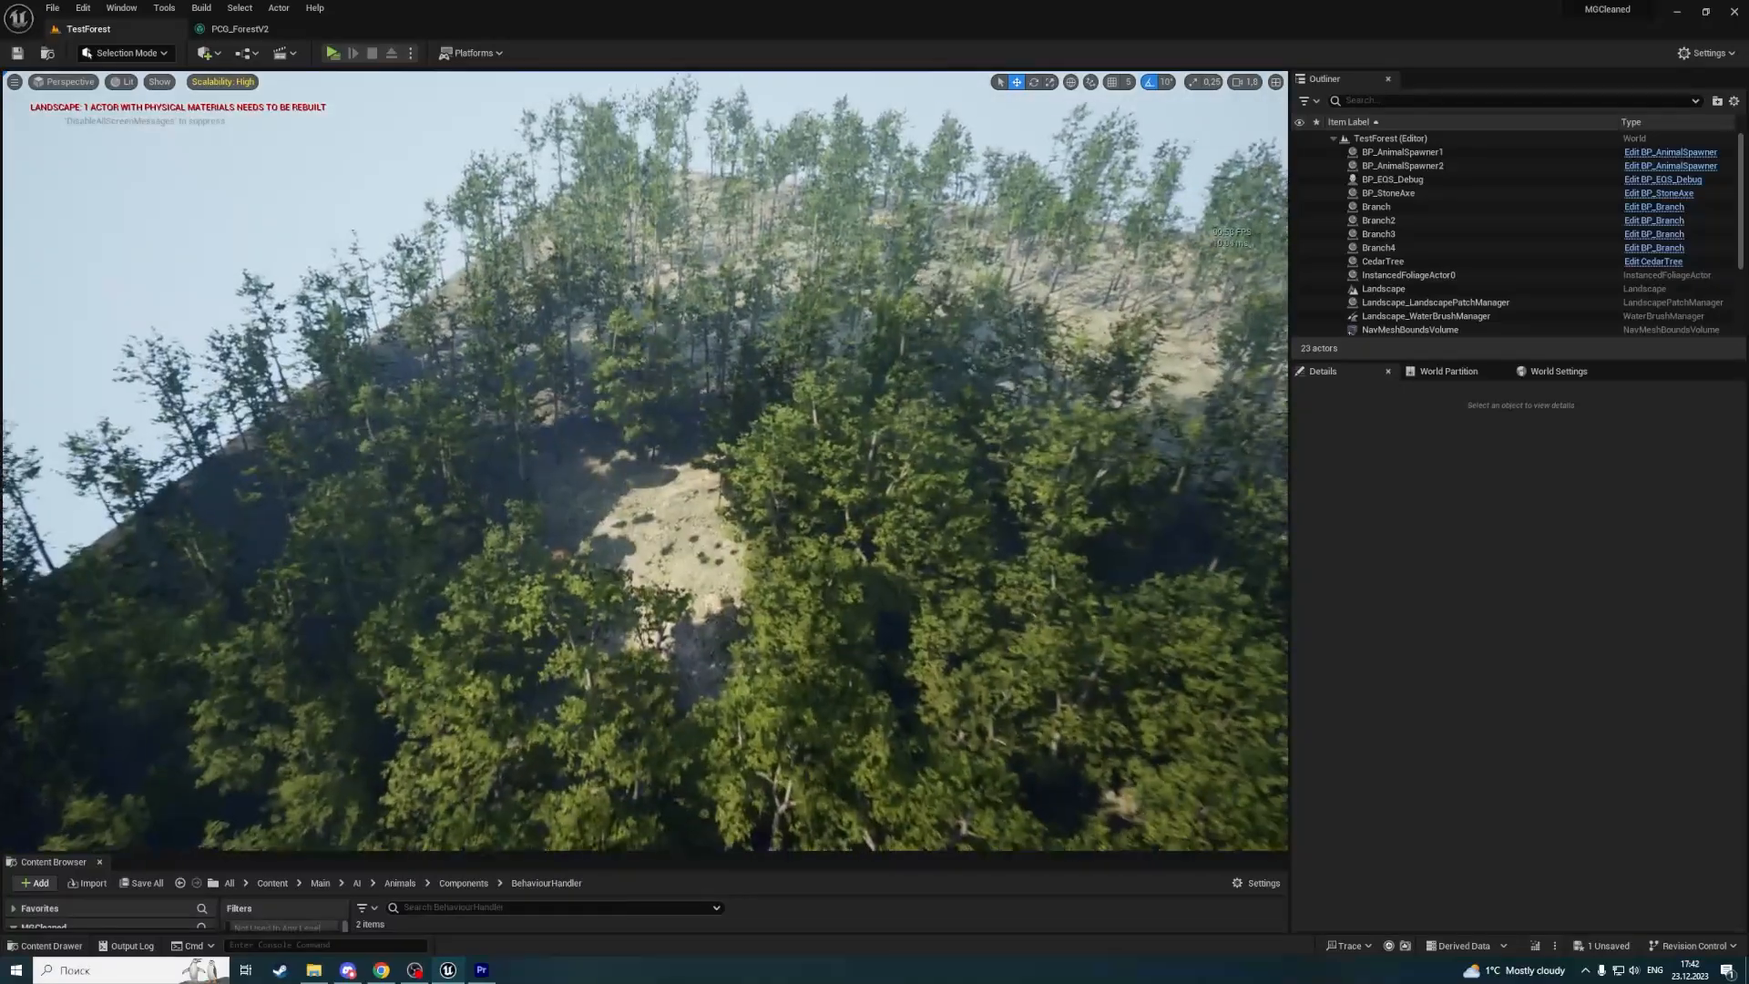
{"action": "scroll", "coordinate": [645, 461], "scroll_direction": "up", "scroll_amount": 6}
{"action": "right_click_drag", "start_coordinate": [645, 461], "coordinate": [683, 528]}
{"action": "right_click_drag", "start_coordinate": [645, 460], "coordinate": [679, 352]}
{"action": "key", "text": "w"}
{"action": "right_click_drag", "start_coordinate": [718, 286], "coordinate": [733, 362]}
{"action": "scroll", "coordinate": [717, 286], "scroll_direction": "down", "scroll_amount": 5}
{"action": "key", "text": "w"}
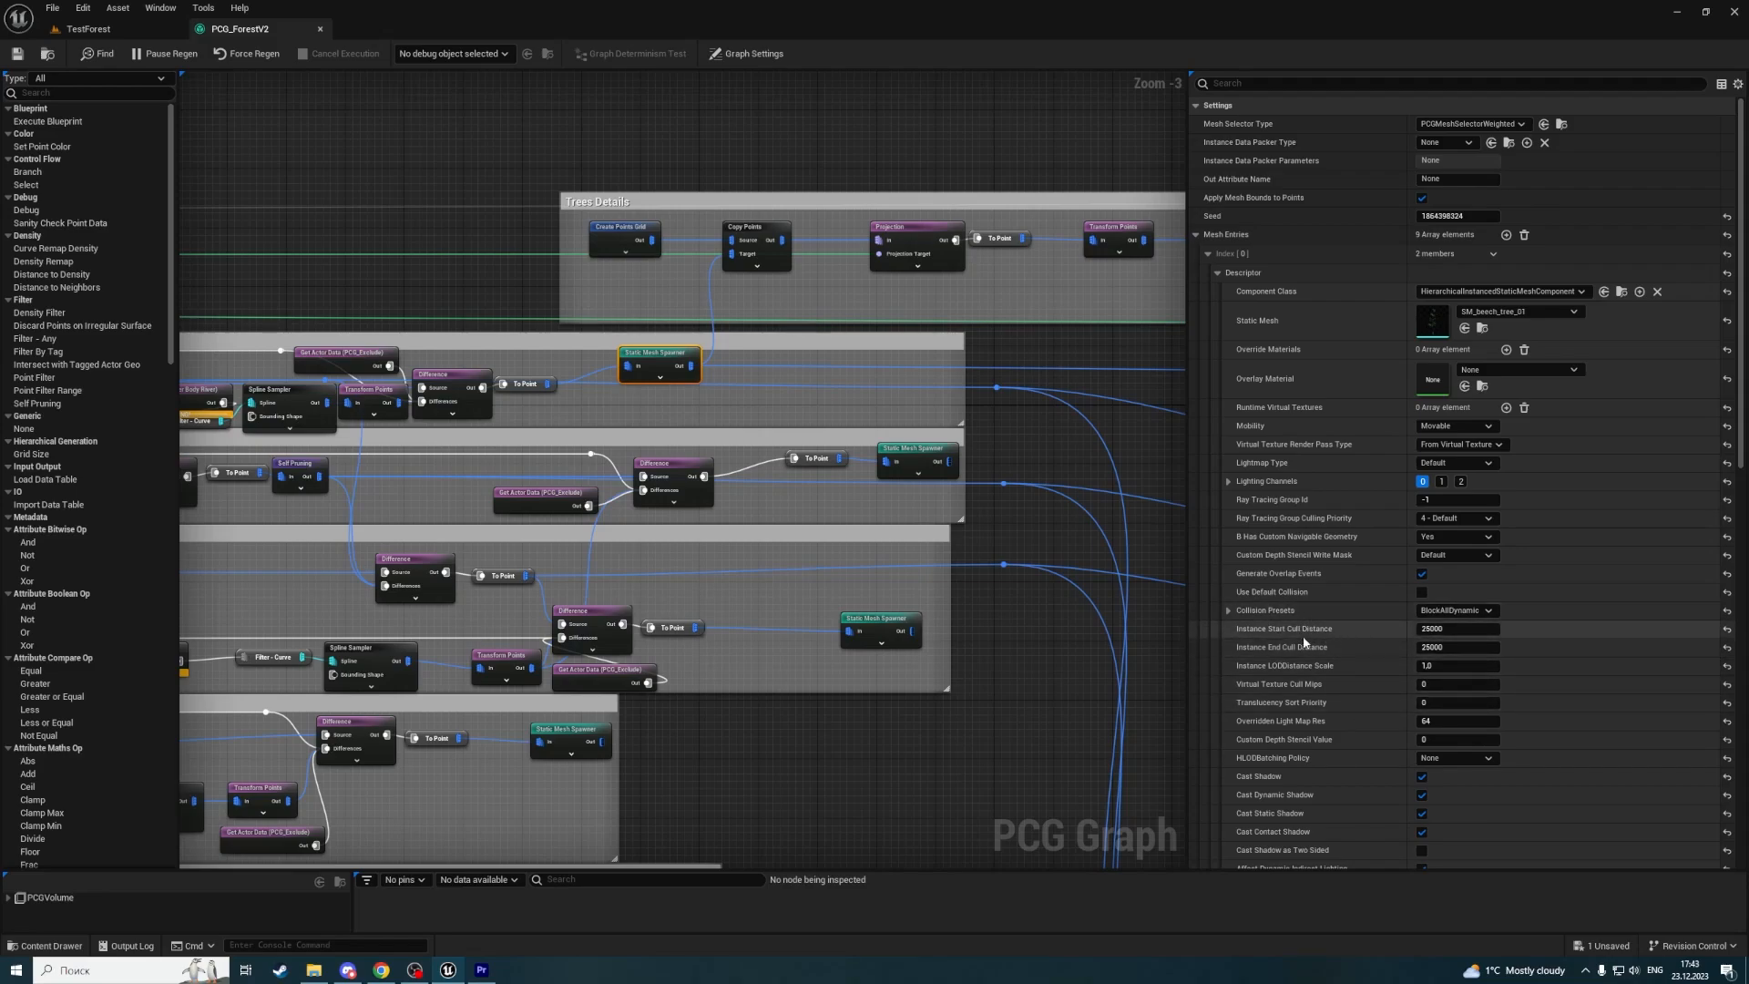
Review the cull distance, shadow and visibility settings in the first mesh entry's descriptor for SM_beech_tree_01.
{"action": "scroll", "coordinate": [1358, 642], "scroll_direction": "down", "scroll_amount": 5}
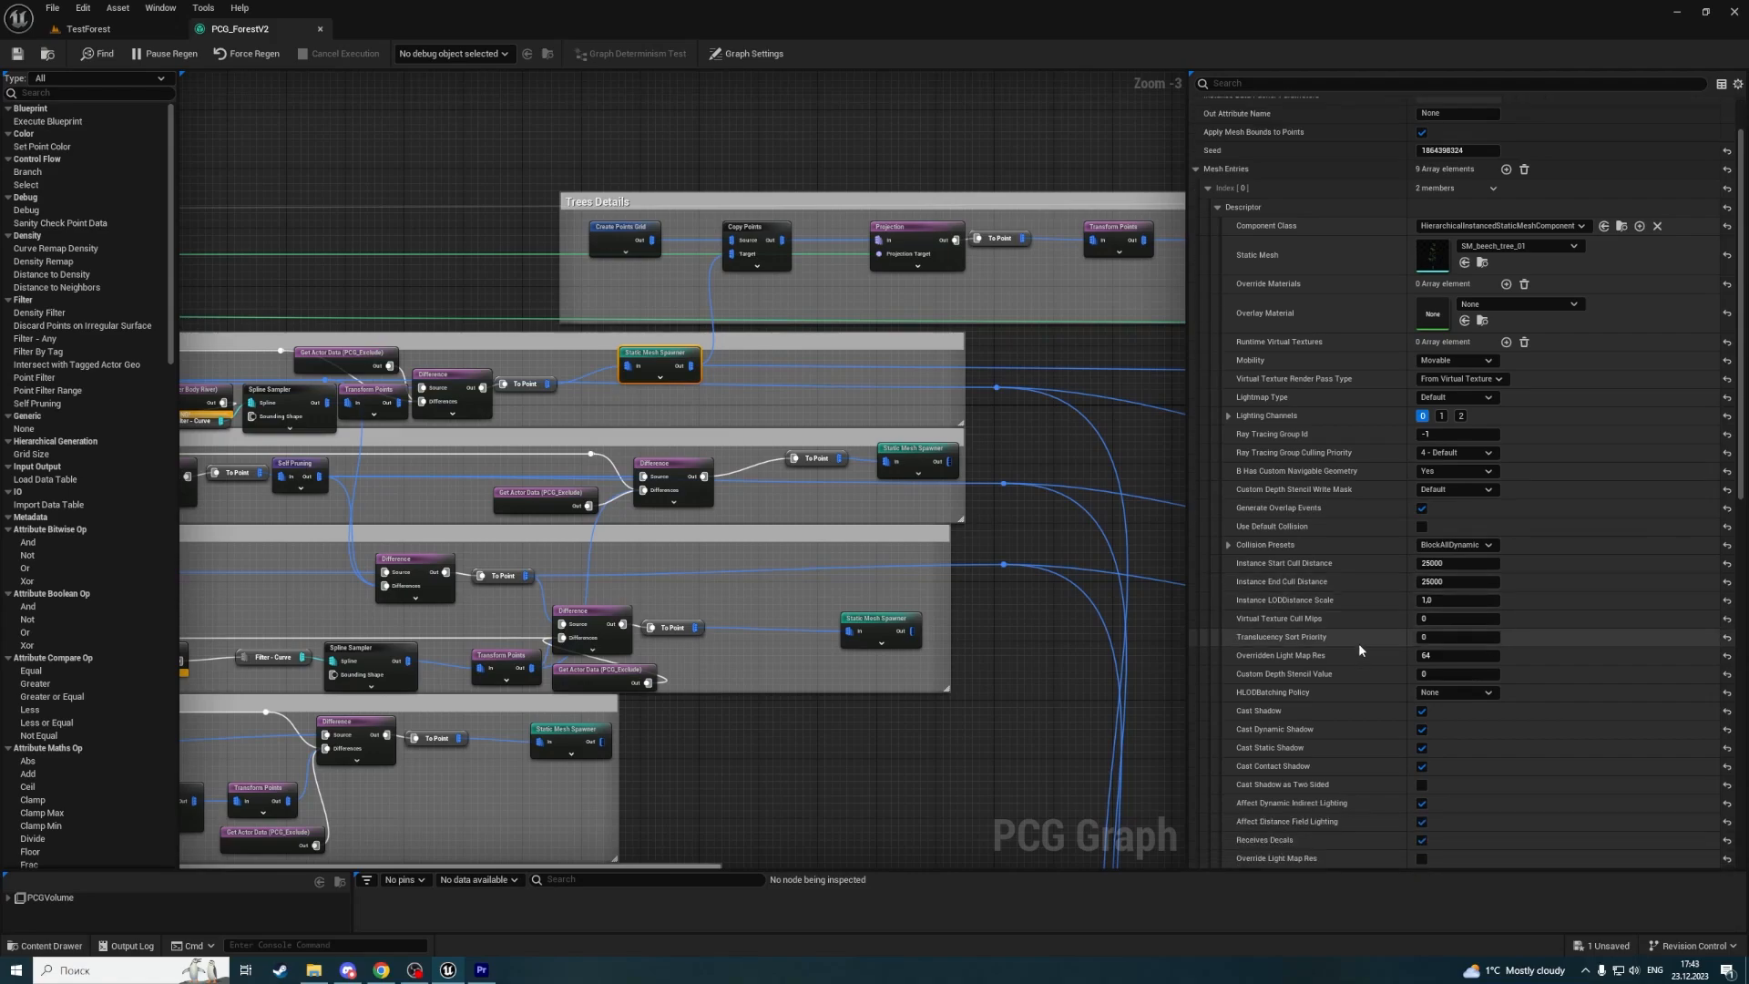
{"action": "scroll", "coordinate": [1357, 558], "scroll_direction": "down", "scroll_amount": 1}
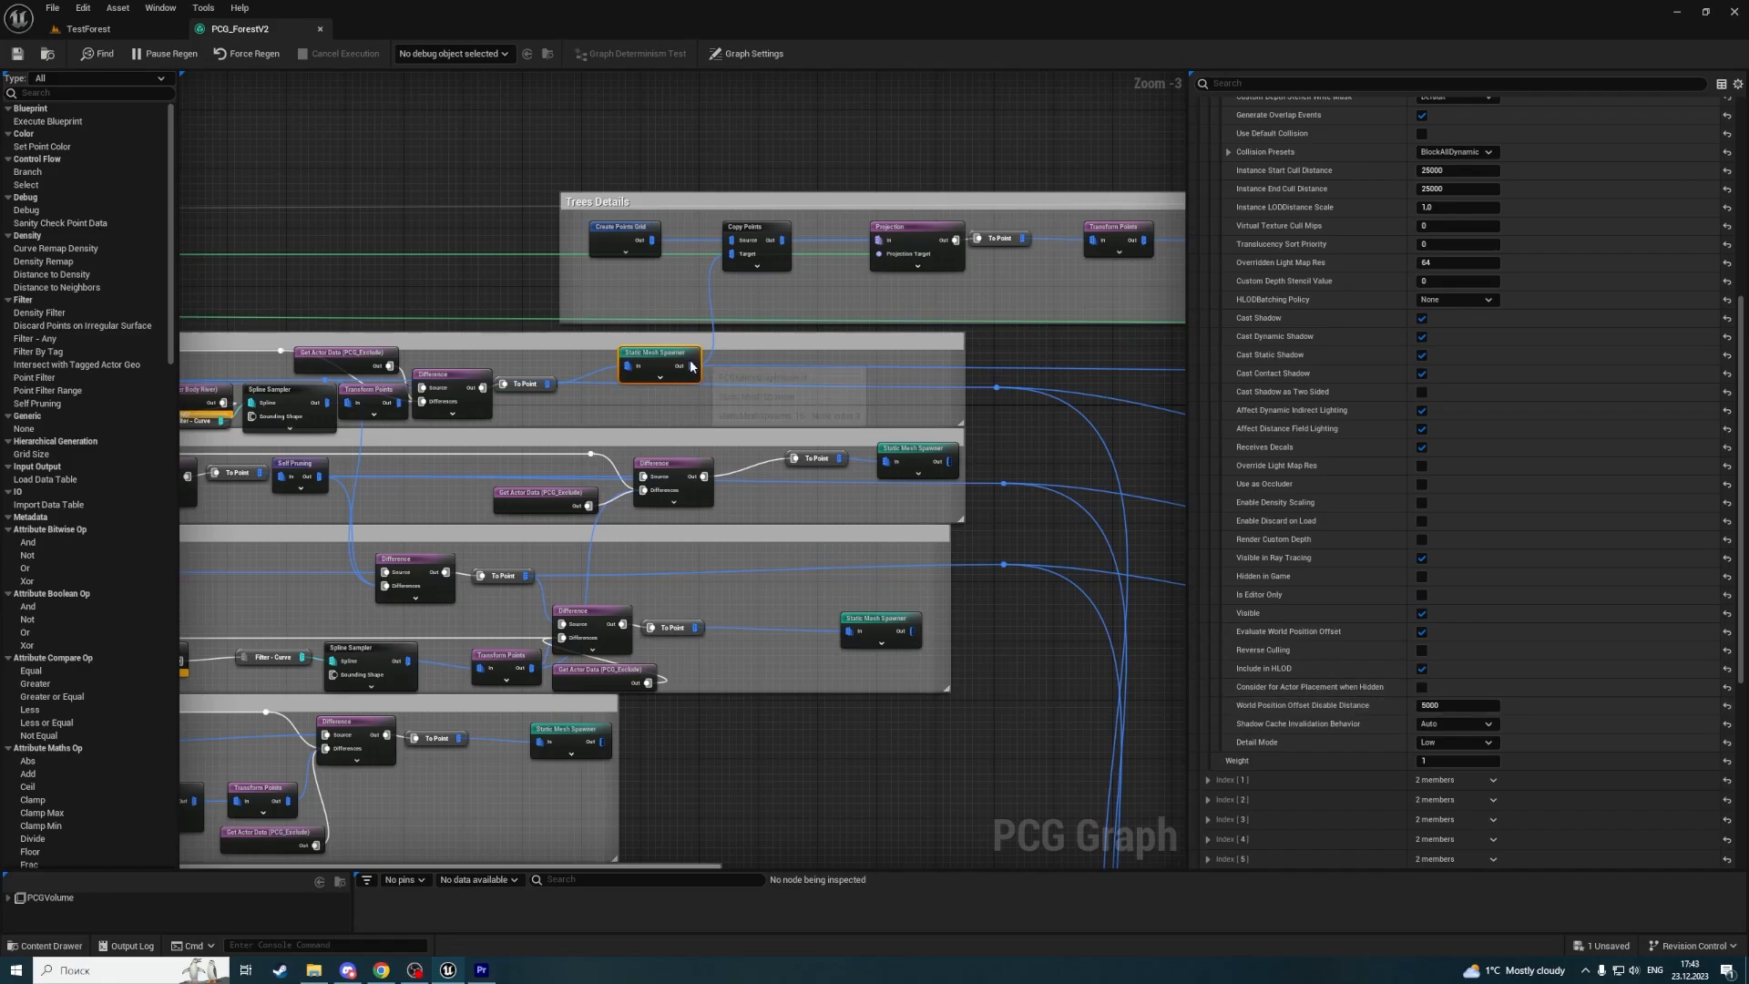
Examine the spawned trees, bushes and rocks up close in the TestForest level.
{"action": "left_click", "coordinate": [88, 28]}
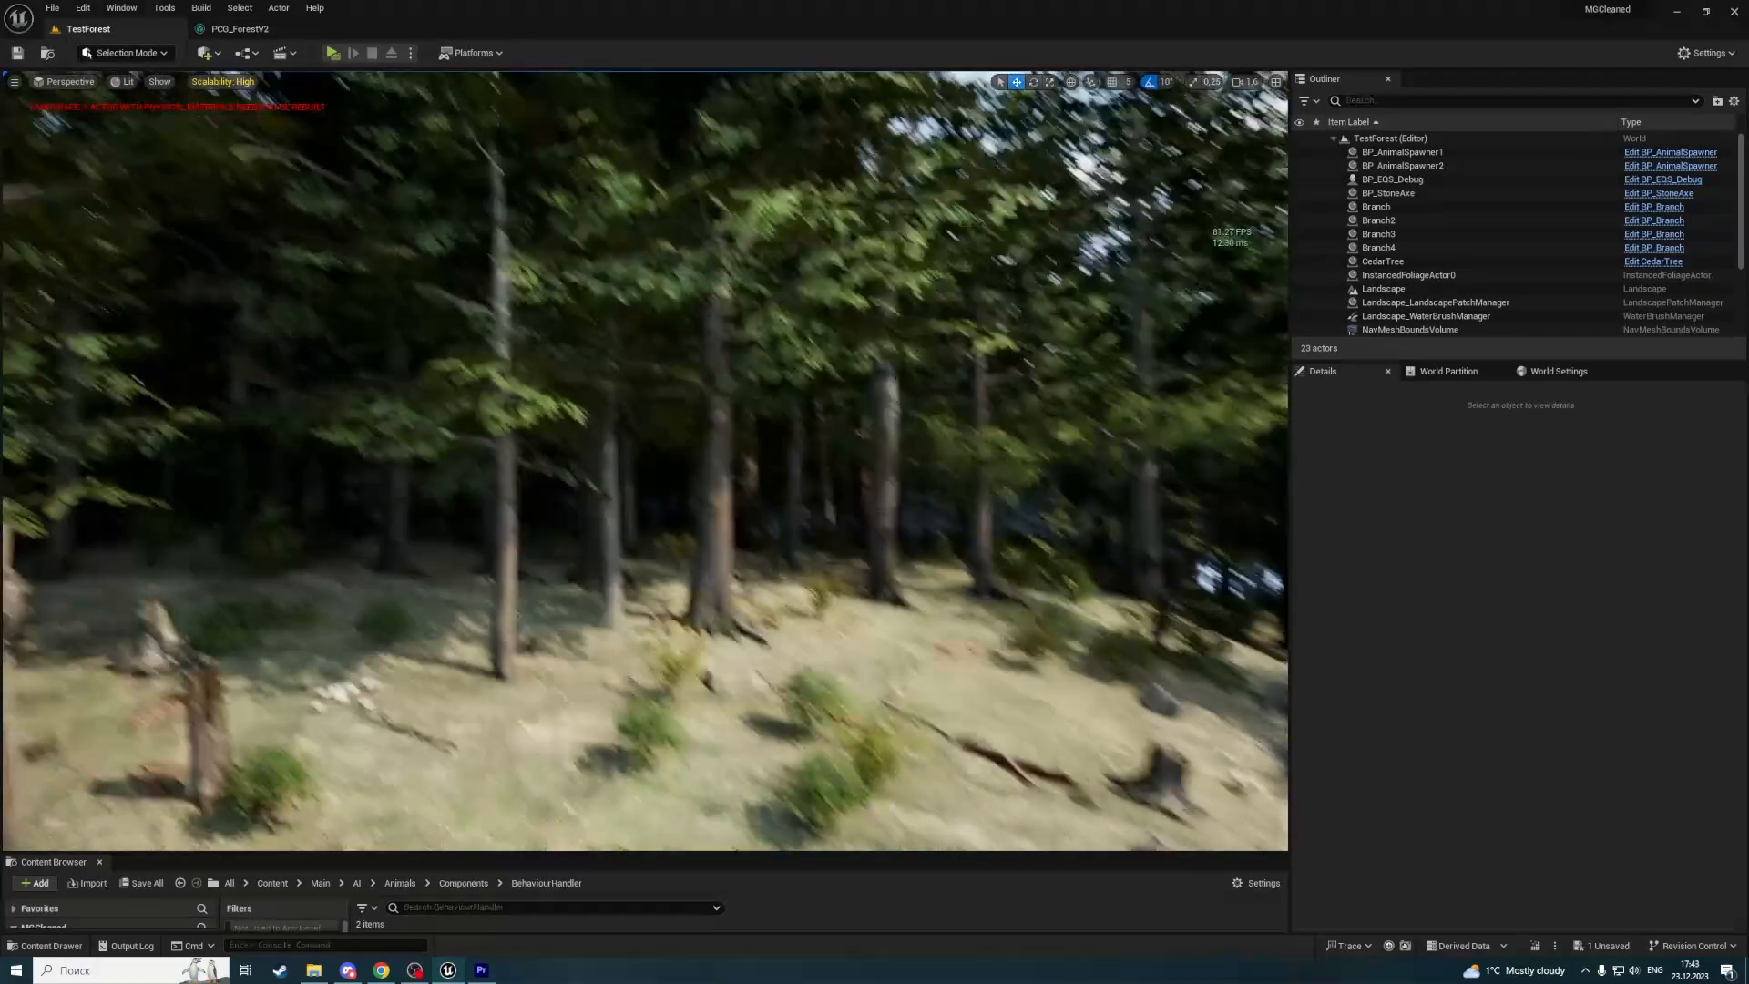
{"action": "right_click_drag", "start_coordinate": [644, 461], "coordinate": [870, 388]}
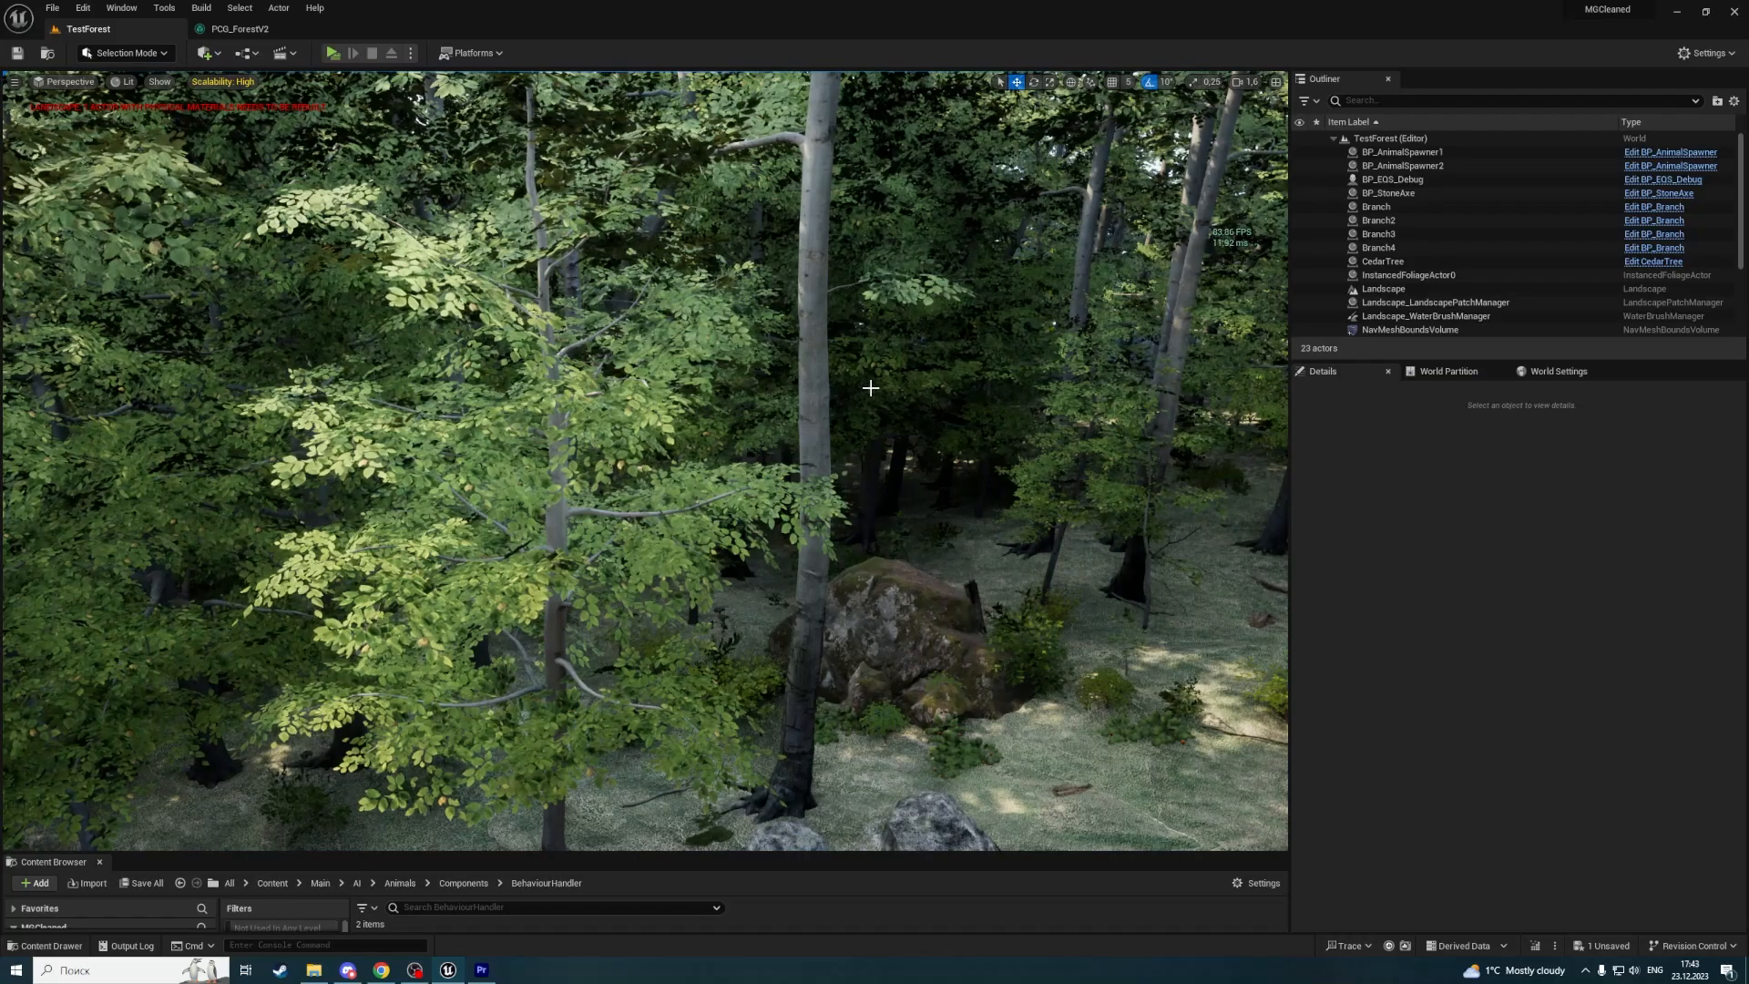
{"action": "right_click_drag", "start_coordinate": [645, 461], "coordinate": [1184, 446]}
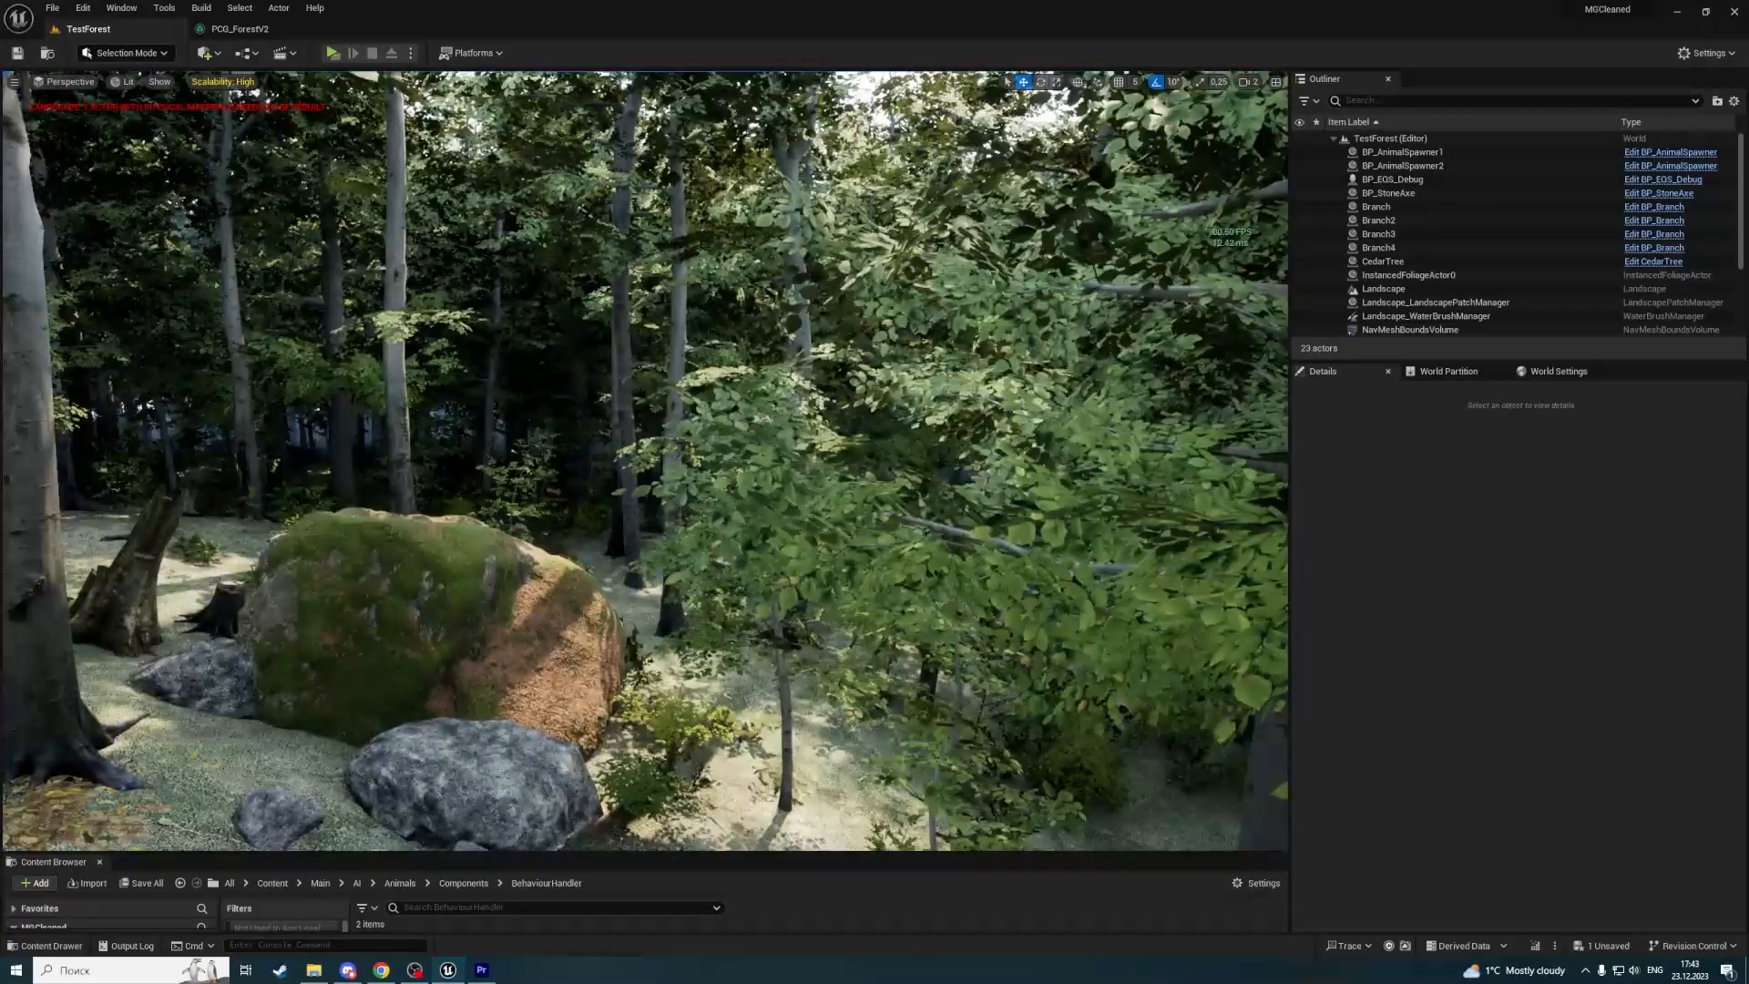
{"action": "right_click_drag", "start_coordinate": [829, 523], "coordinate": [938, 546]}
{"action": "right_click_drag", "start_coordinate": [715, 525], "coordinate": [956, 555]}
{"action": "right_click_drag", "start_coordinate": [753, 546], "coordinate": [564, 461]}
{"action": "mouse_move", "coordinate": [736, 459]}
{"action": "right_mouse_down"}
{"action": "mouse_move", "coordinate": [615, 446]}
{"action": "mouse_move", "coordinate": [783, 462]}
{"action": "mouse_move", "coordinate": [736, 459]}
{"action": "right_mouse_up"}
{"action": "scroll", "coordinate": [736, 459], "scroll_direction": "down", "scroll_amount": 3}
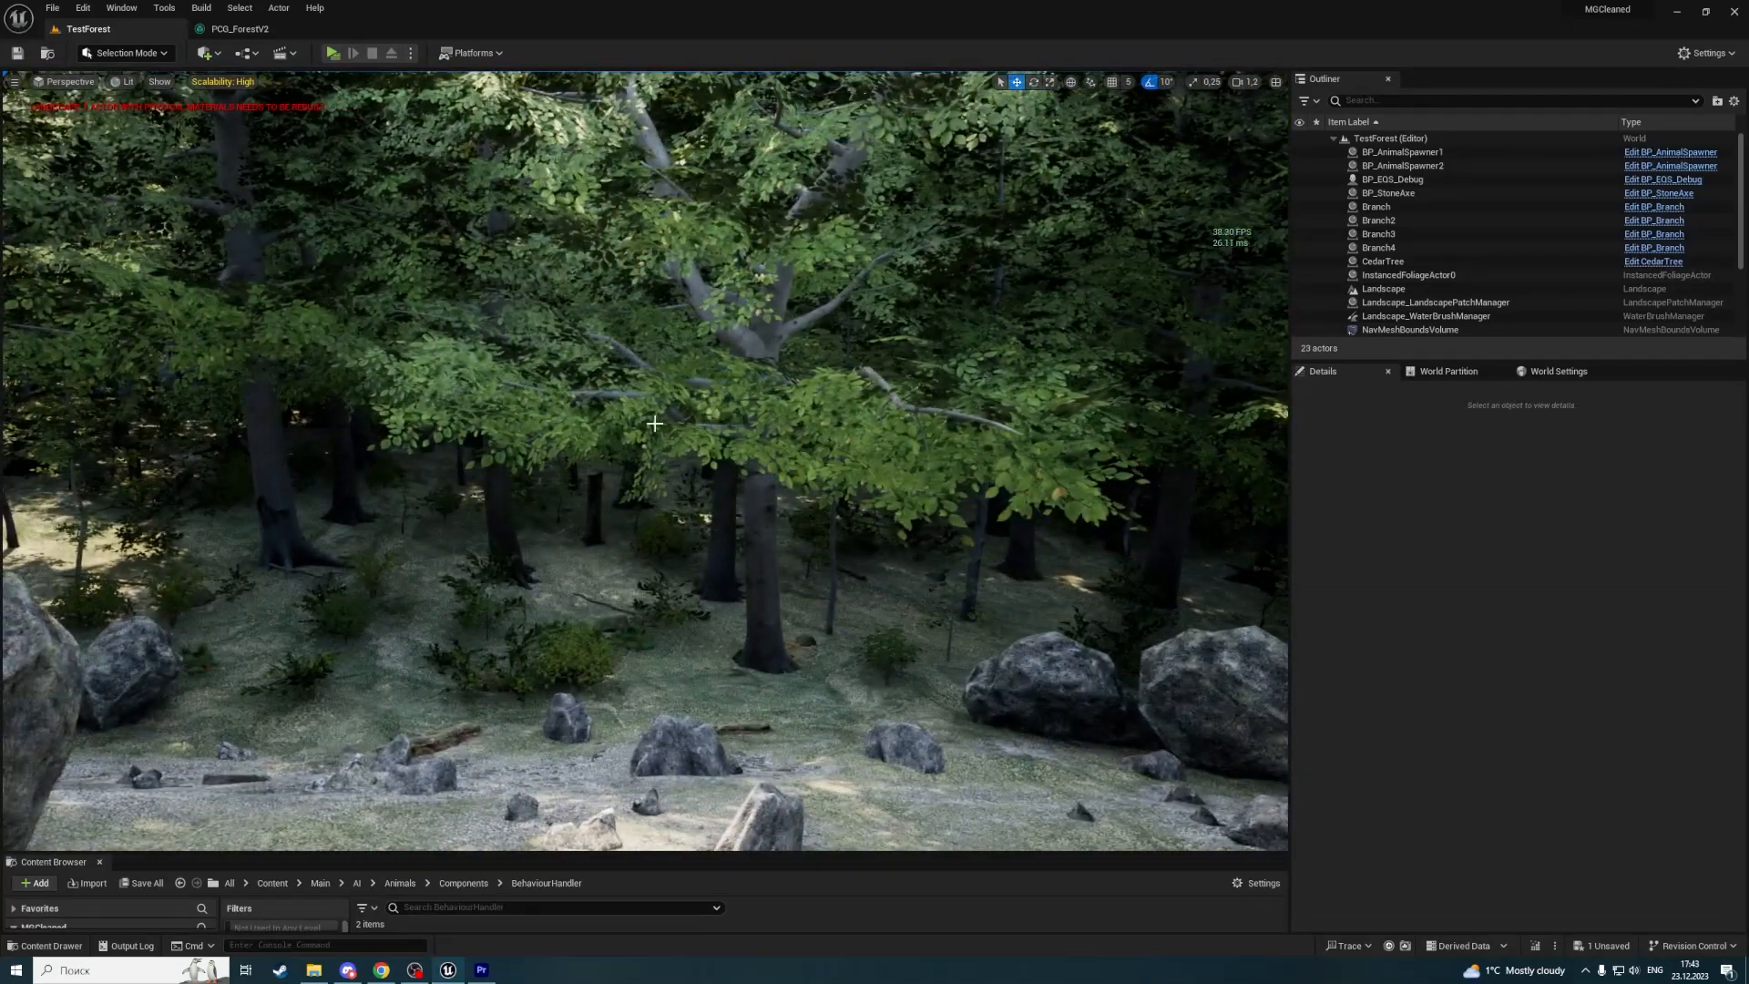
Examine the boulders on the TestForest slope and select the Landscape.
{"action": "left_click", "coordinate": [239, 28]}
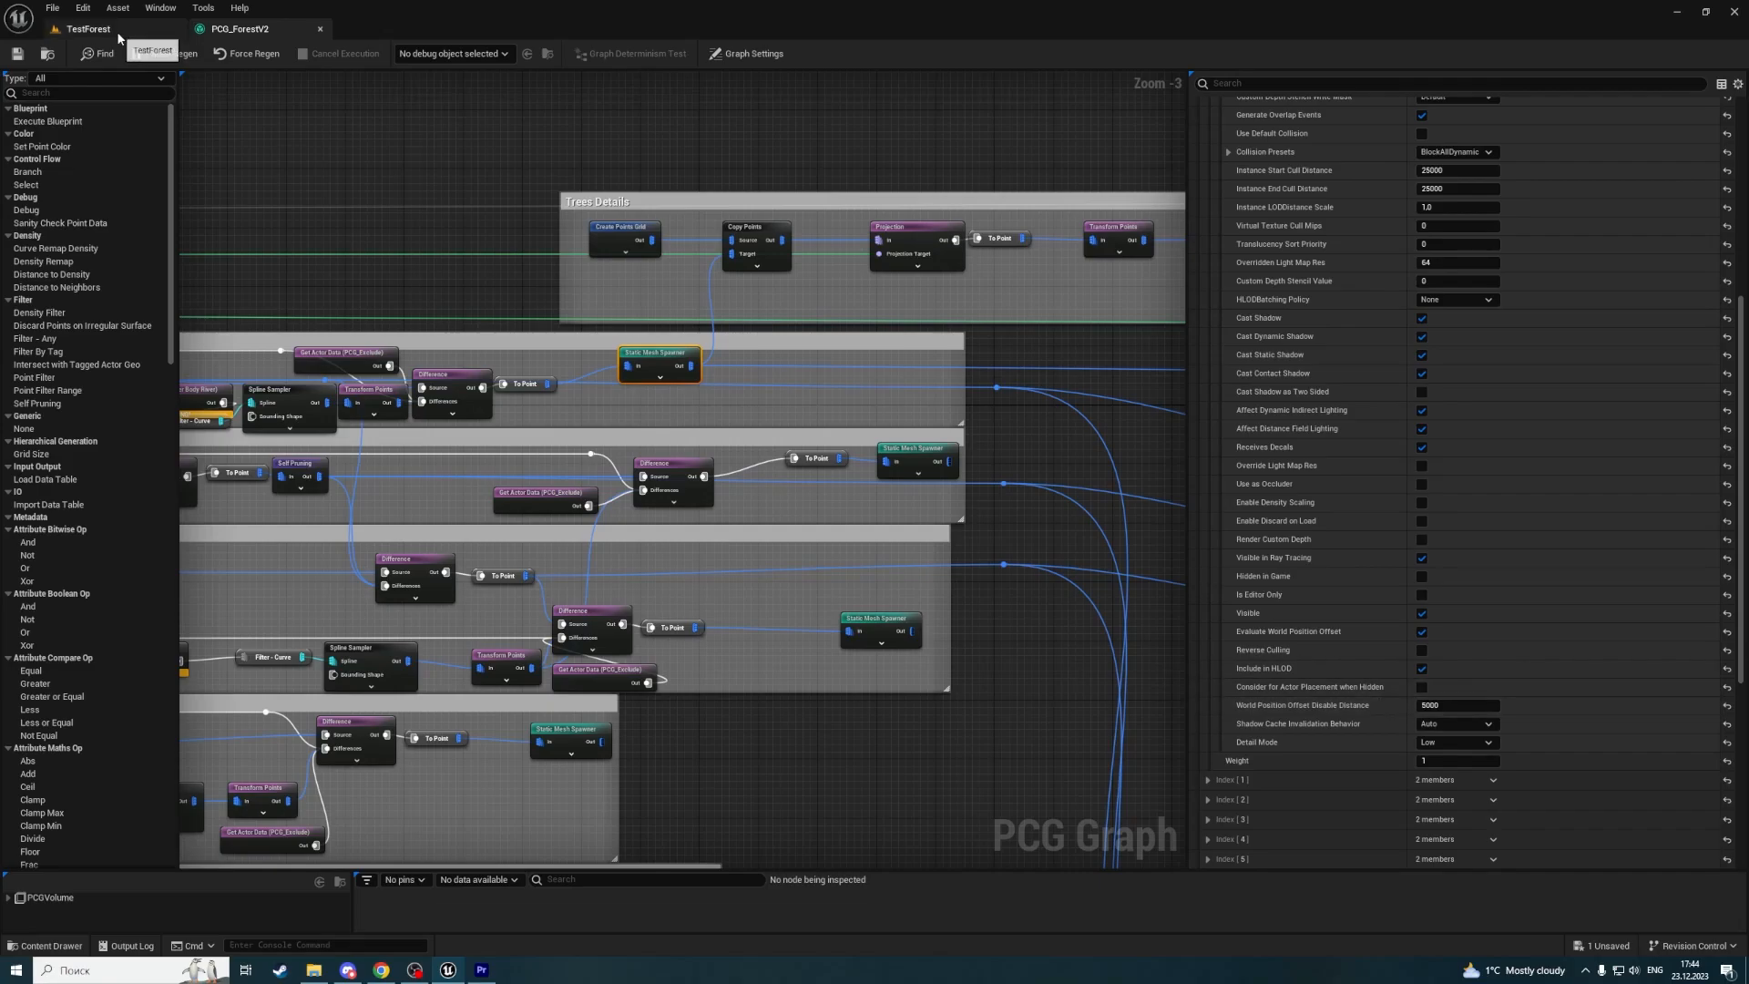
{"action": "left_click", "coordinate": [88, 28]}
{"action": "right_click_drag", "start_coordinate": [545, 425], "coordinate": [674, 346]}
{"action": "right_click_drag", "start_coordinate": [651, 525], "coordinate": [557, 588]}
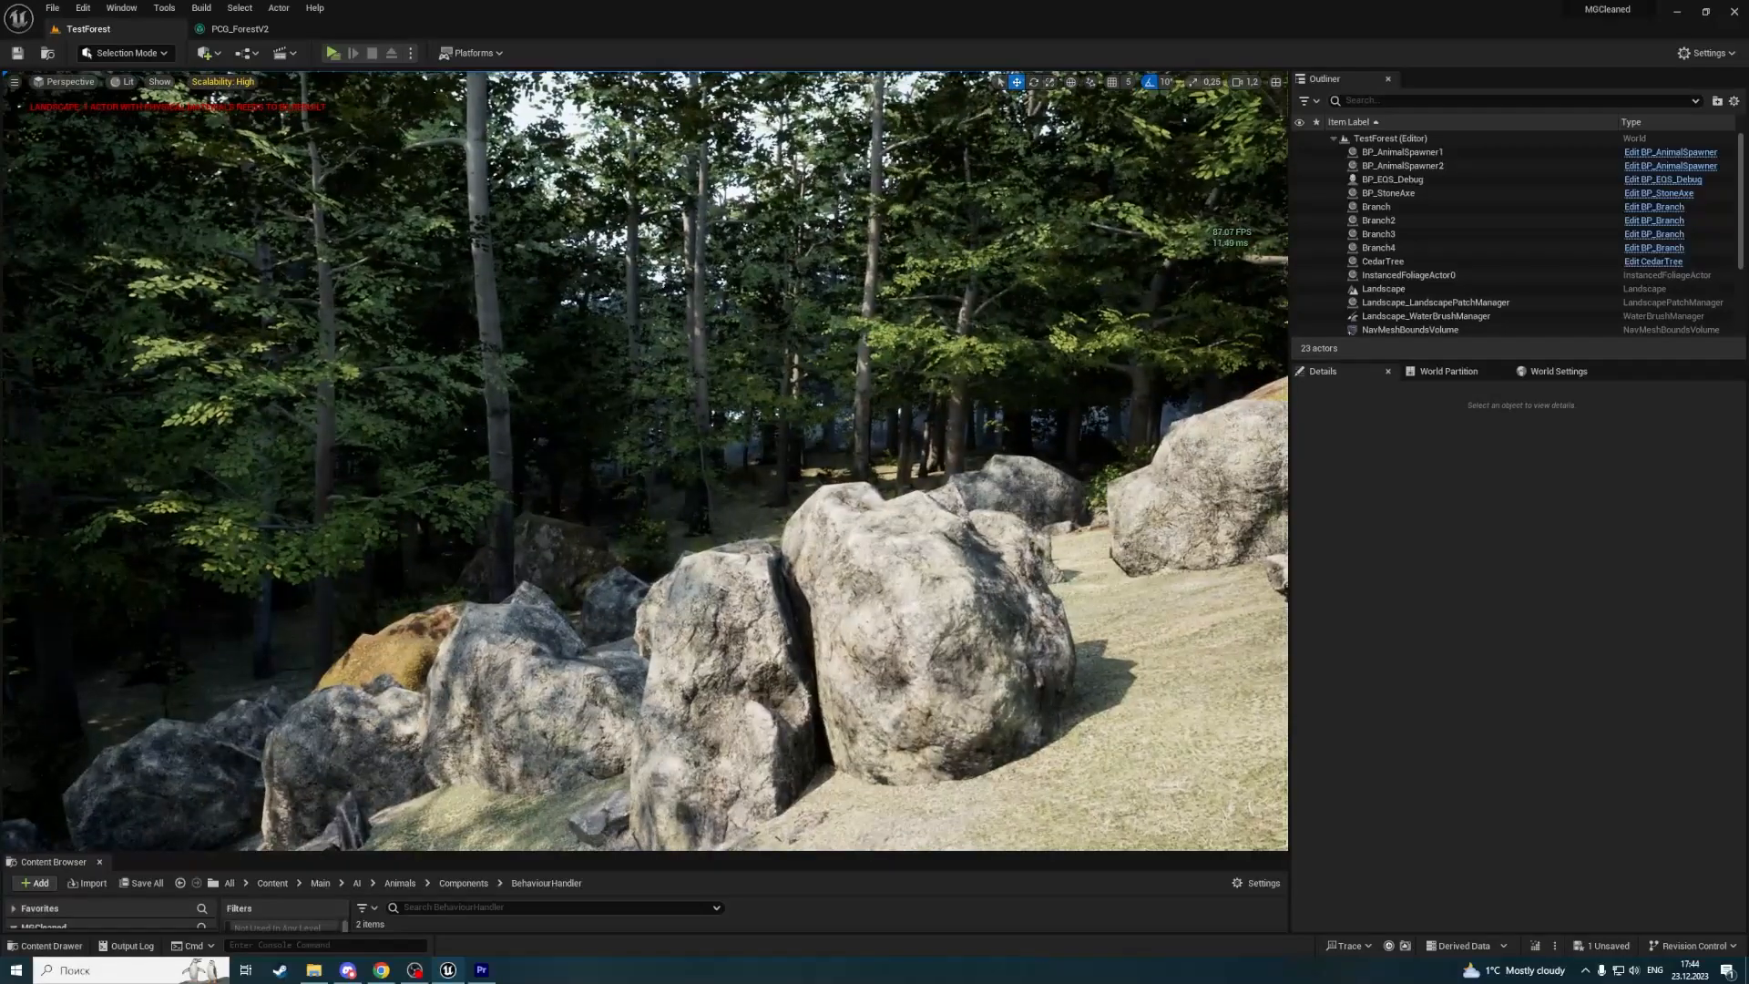
{"action": "right_click", "coordinate": [760, 514]}
{"action": "right_click_drag", "start_coordinate": [841, 462], "coordinate": [922, 458]}
{"action": "key", "text": "g"}
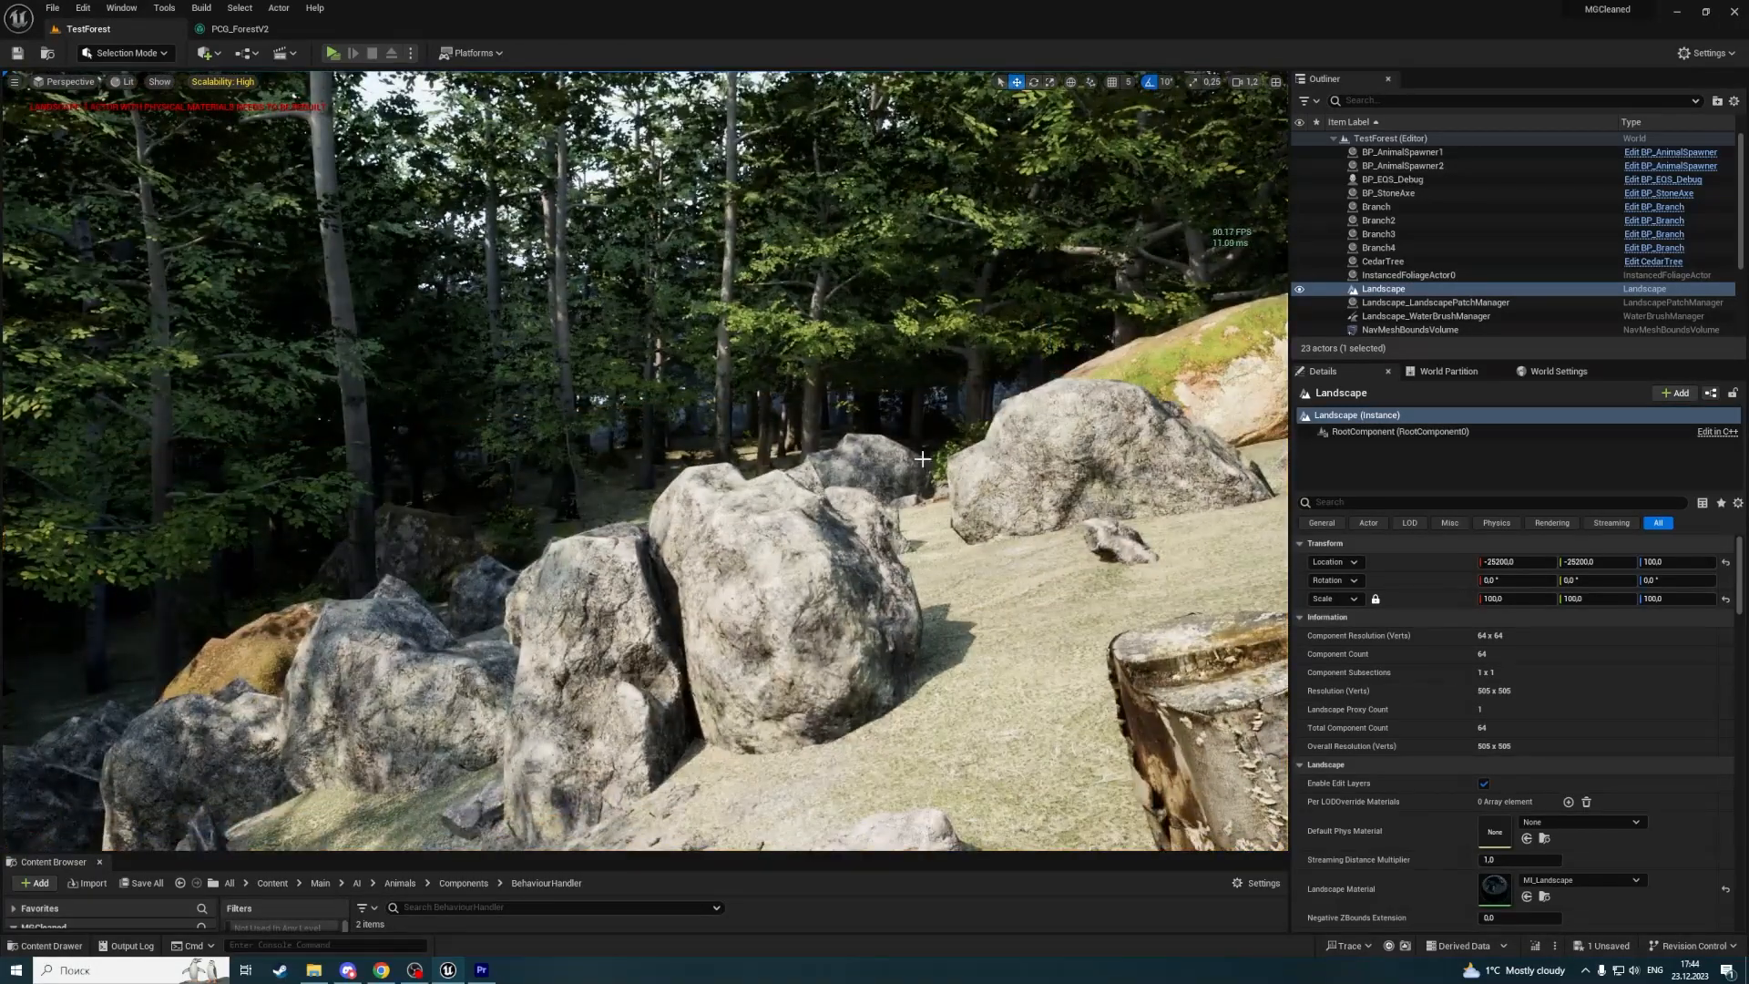
Inspect the stumps, bushes, fallen branches and mossy boulder spread over the forest clearing.
{"action": "mouse_move", "coordinate": [818, 415]}
{"action": "right_mouse_down"}
{"action": "mouse_move", "coordinate": [847, 410]}
{"action": "mouse_move", "coordinate": [875, 447]}
{"action": "mouse_move", "coordinate": [856, 456]}
{"action": "mouse_move", "coordinate": [806, 396]}
{"action": "mouse_move", "coordinate": [829, 414]}
{"action": "mouse_move", "coordinate": [806, 424]}
{"action": "mouse_move", "coordinate": [802, 393]}
{"action": "right_mouse_up"}
{"action": "scroll", "coordinate": [811, 400], "scroll_direction": "down", "scroll_amount": 4}
{"action": "key", "text": "s"}
{"action": "scroll", "coordinate": [816, 419], "scroll_direction": "up", "scroll_amount": 3}
{"action": "key", "text": "s"}
{"action": "key", "text": "s"}
{"action": "key", "text": "s"}
{"action": "key", "text": "s"}
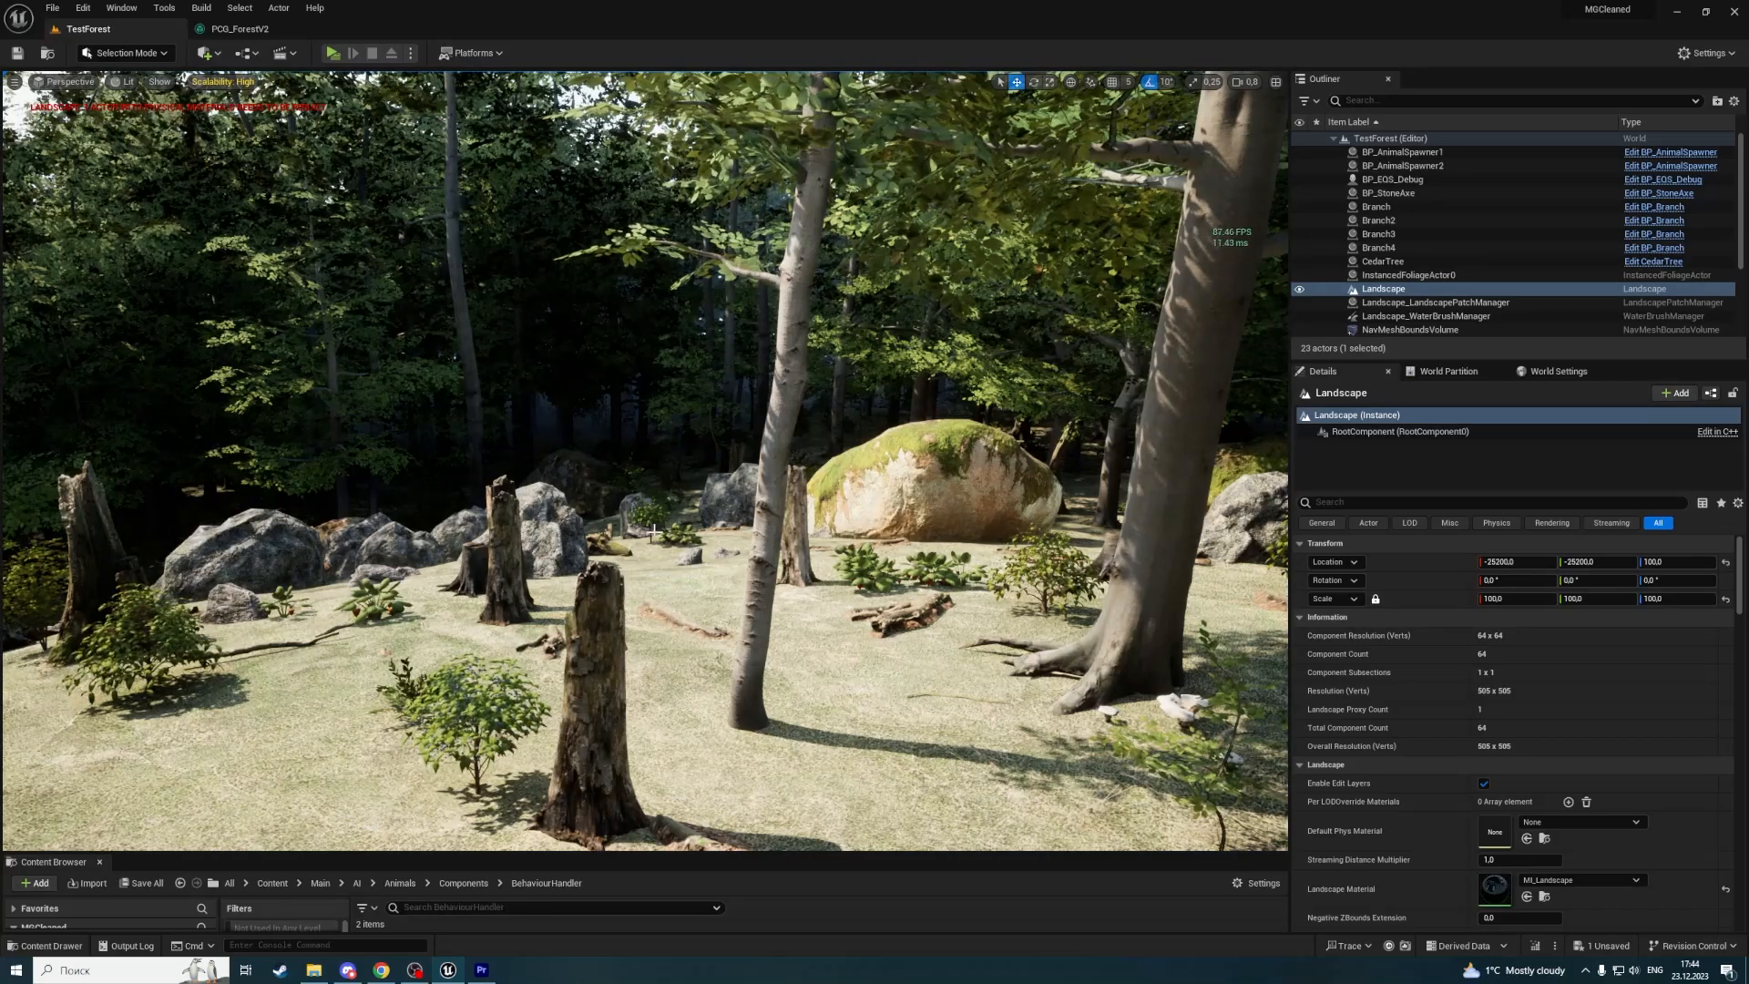
{"action": "key", "text": "a"}
{"action": "mouse_move", "coordinate": [651, 531]}
{"action": "right_mouse_down"}
{"action": "mouse_move", "coordinate": [692, 533]}
{"action": "mouse_move", "coordinate": [642, 542]}
{"action": "mouse_move", "coordinate": [650, 529]}
{"action": "right_mouse_up"}
{"action": "key", "text": "d"}
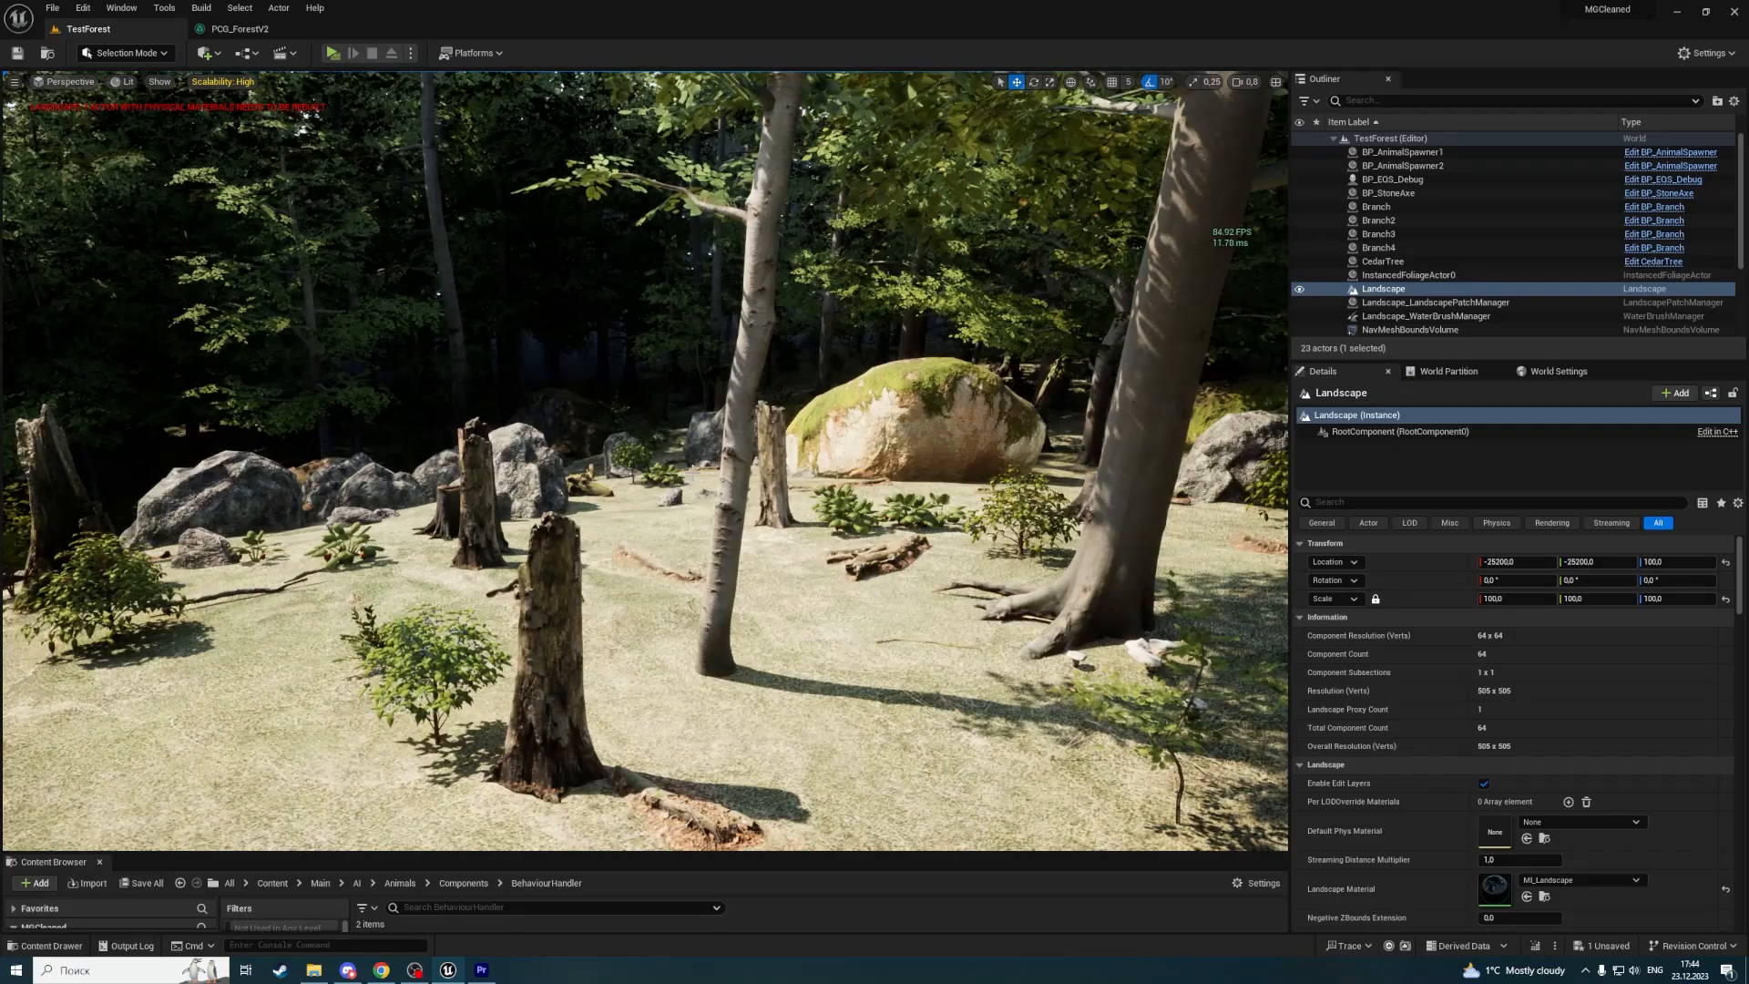
{"action": "right_click_drag", "start_coordinate": [694, 468], "coordinate": [383, 239]}
{"action": "key", "text": "s"}
{"action": "key", "text": "a"}
Frame the clearing's ground plants in the TestForest level and enlarge the Content Browser.
{"action": "left_click", "coordinate": [240, 28]}
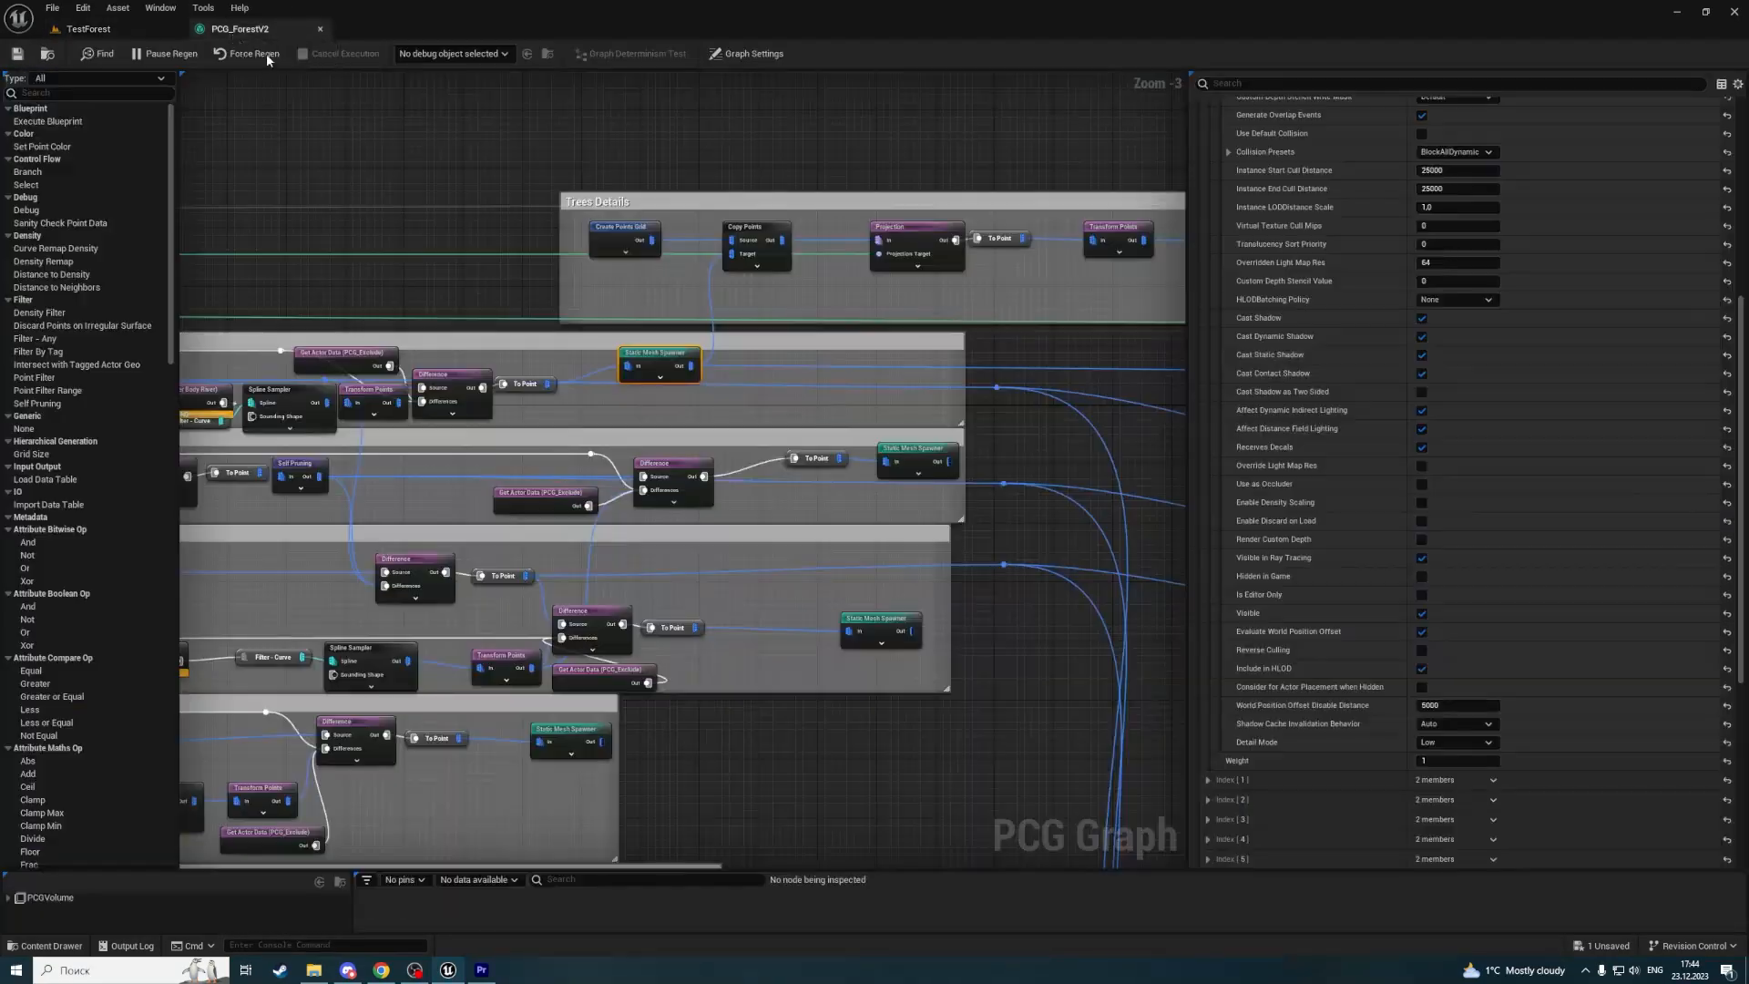
{"action": "left_click", "coordinate": [89, 28]}
{"action": "key", "text": "w"}
{"action": "right_click_drag", "start_coordinate": [608, 583], "coordinate": [603, 869]}
{"action": "left_click_drag", "start_coordinate": [627, 857], "coordinate": [626, 642]}
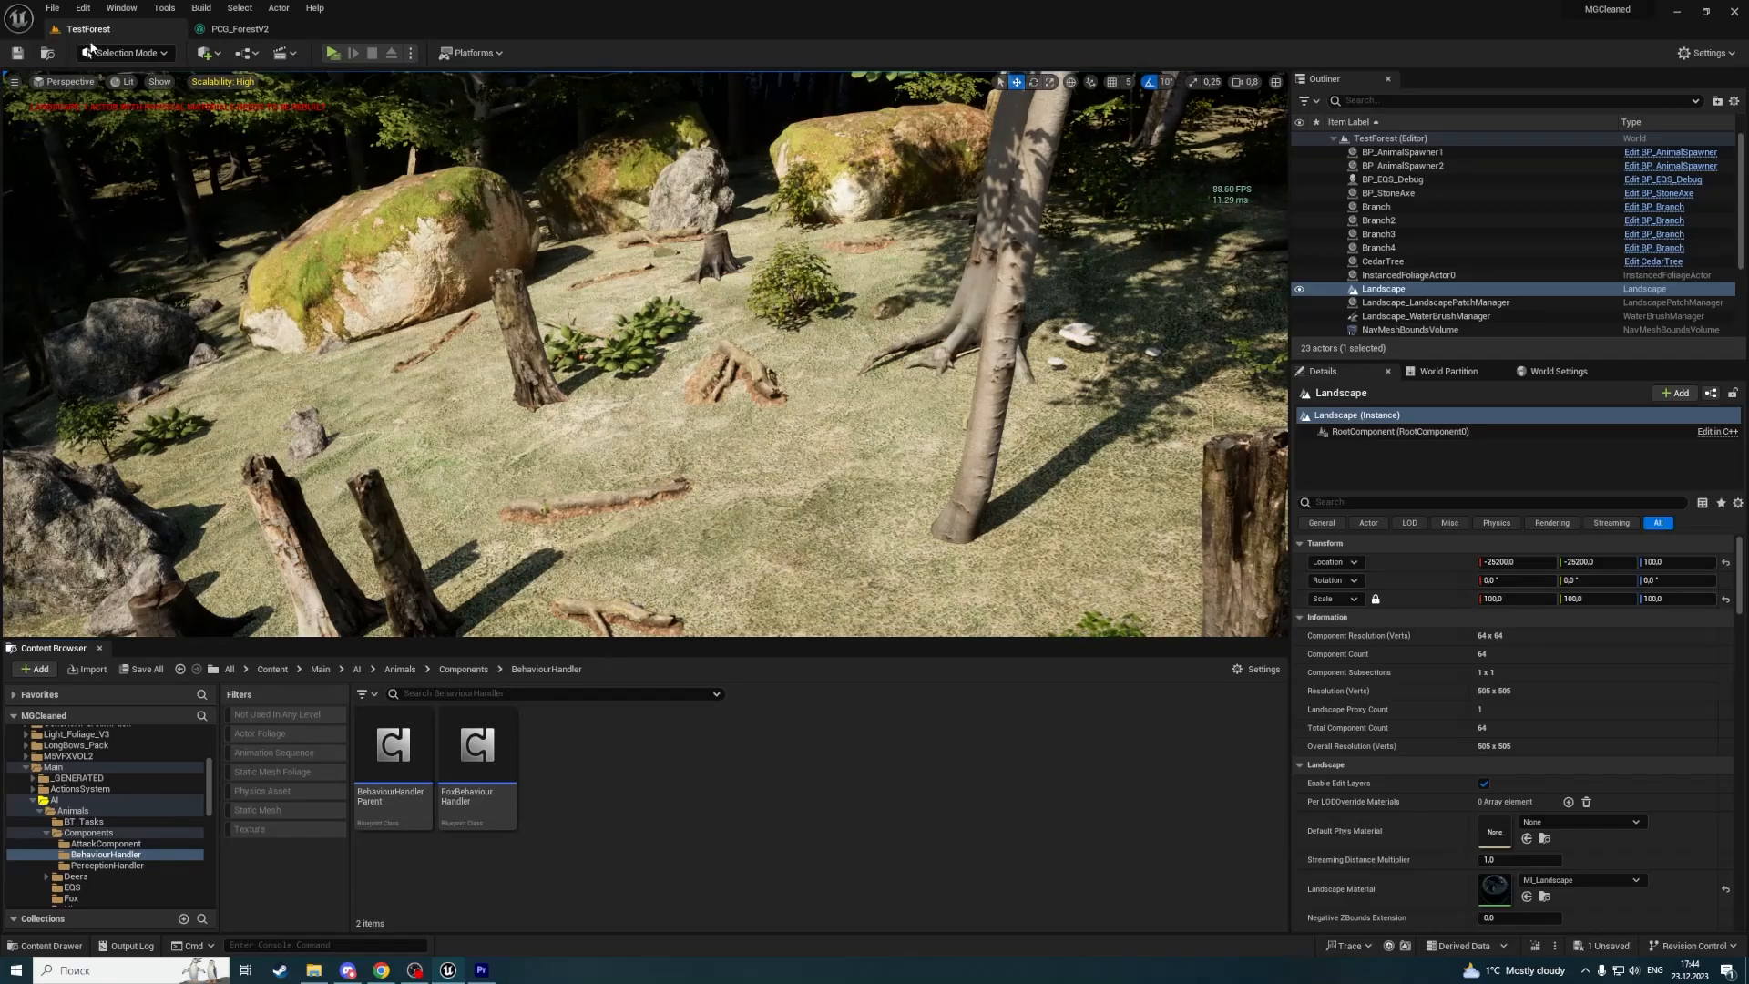
Search the project assets for "BP_Blueber" and open the BP_BlueberryA blueprint.
{"action": "key", "text": "ctrl+p"}
{"action": "type", "text": "B"}
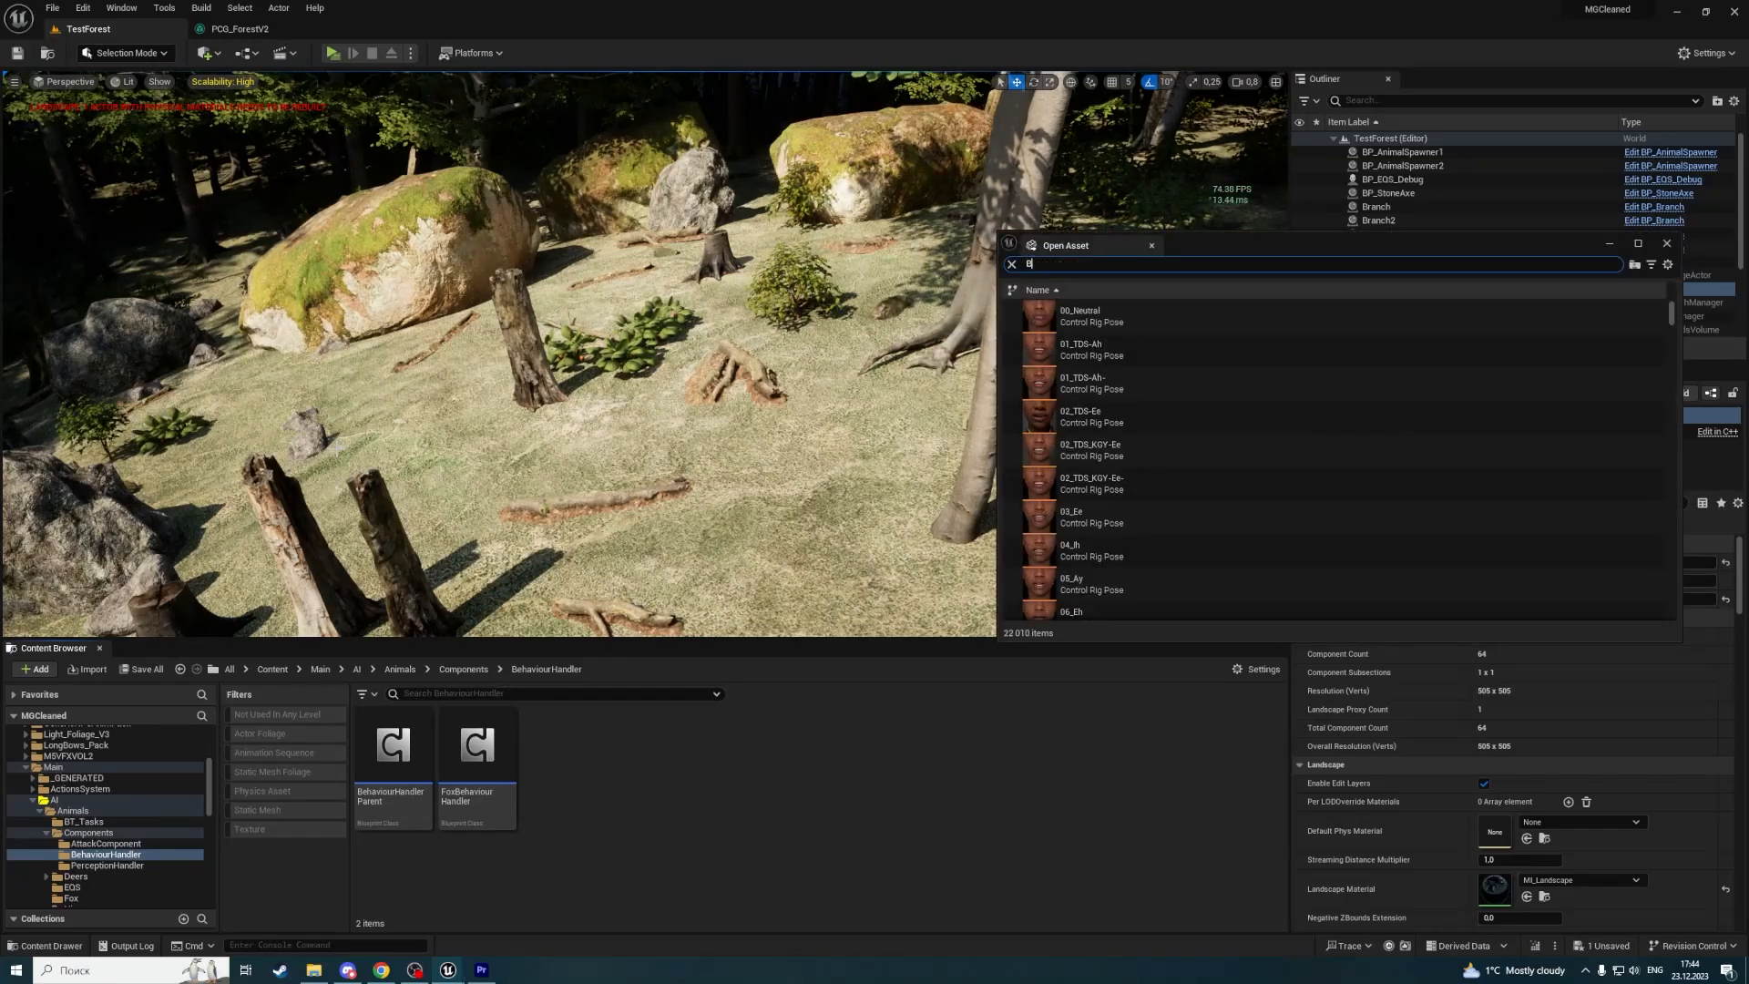
{"action": "type", "text": "P_"}
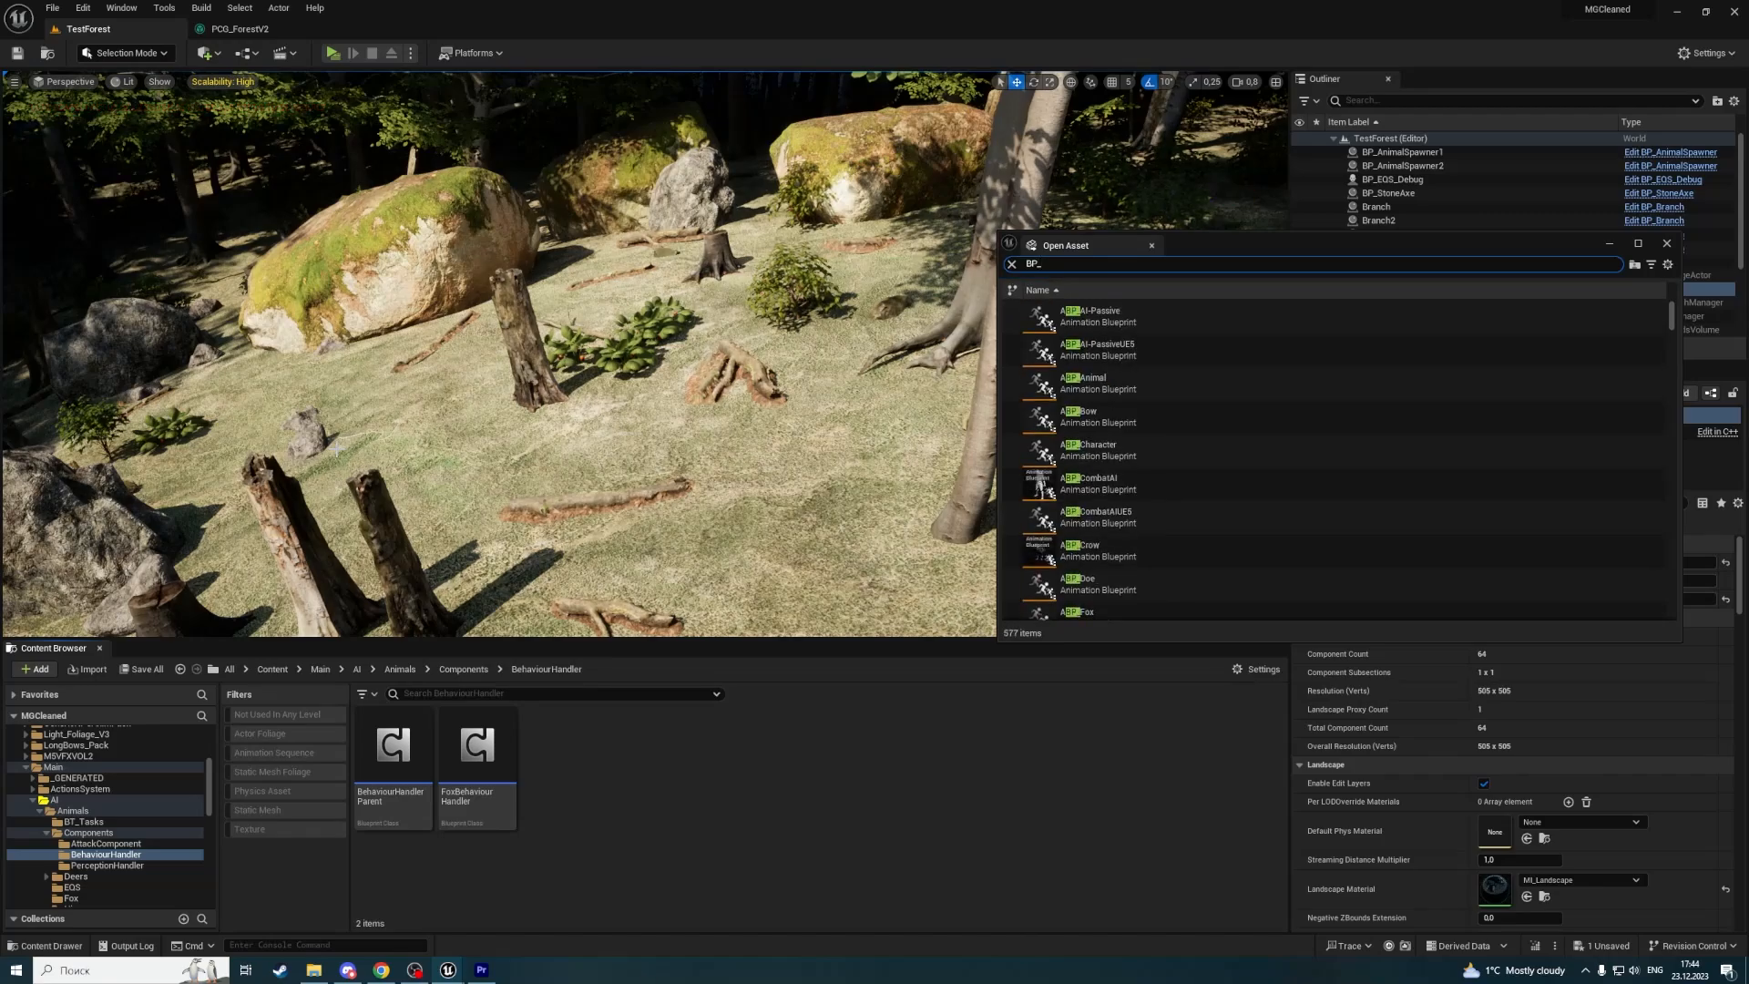
{"action": "type", "text": "Be"}
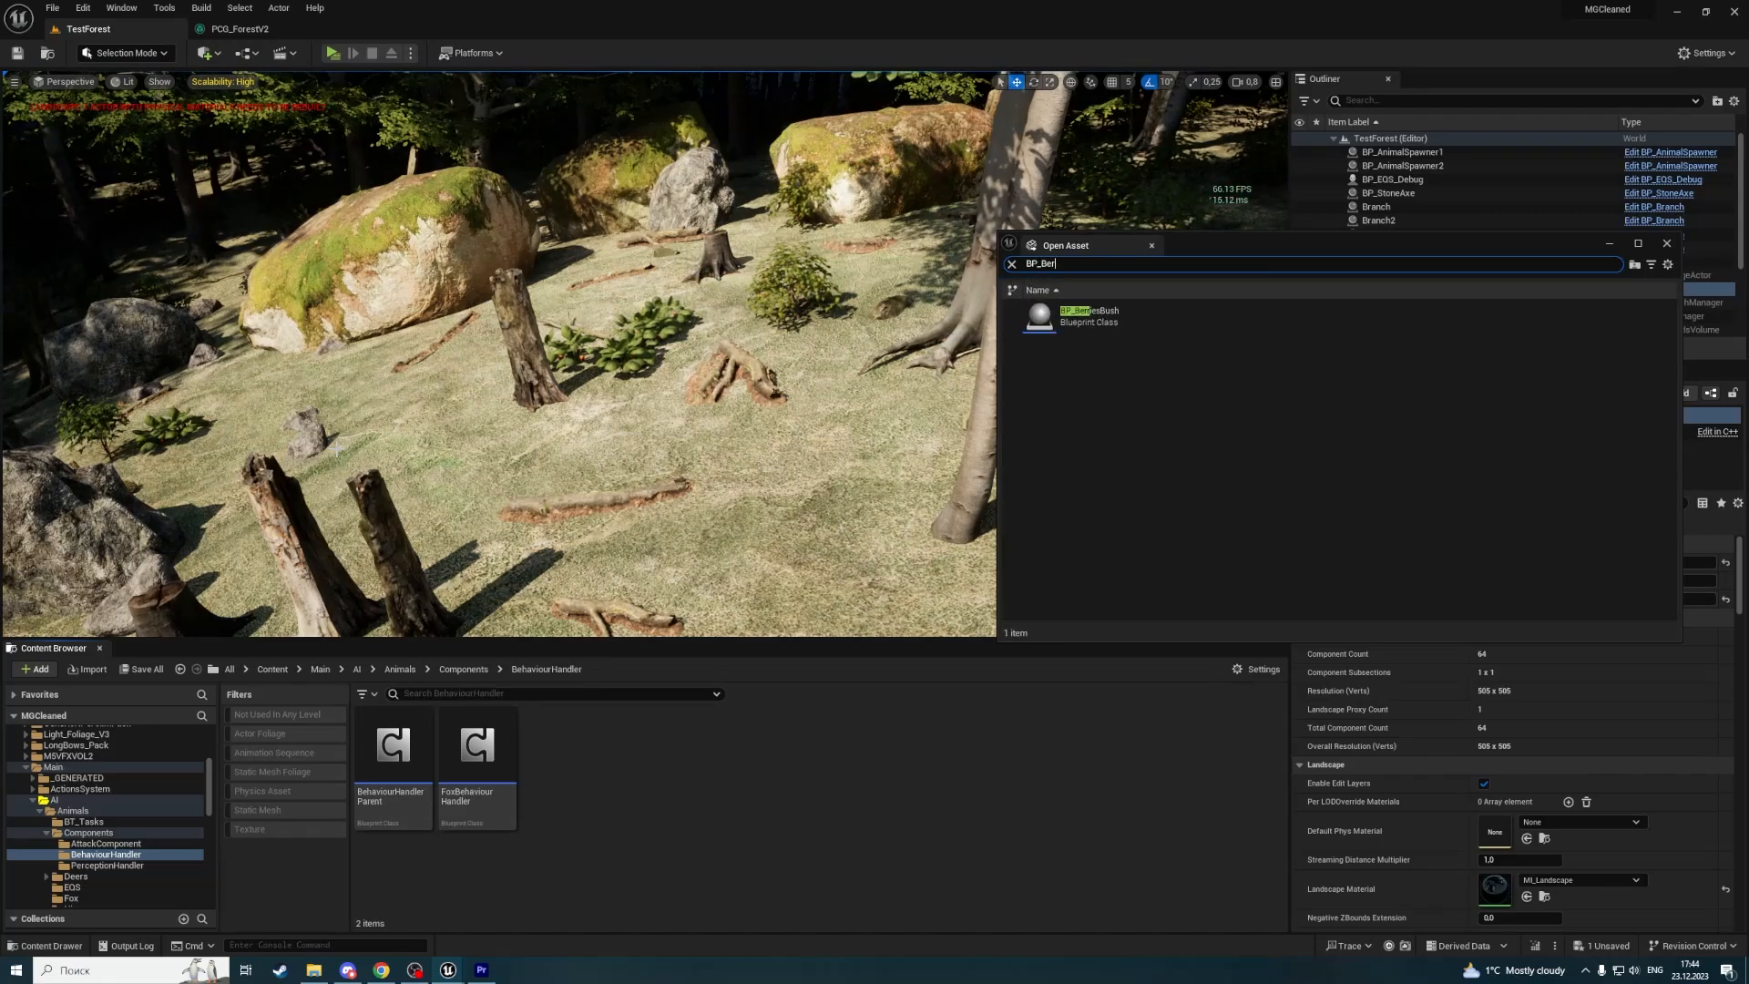
{"action": "key", "text": "BackSpace"}
{"action": "type", "text": "ueb"}
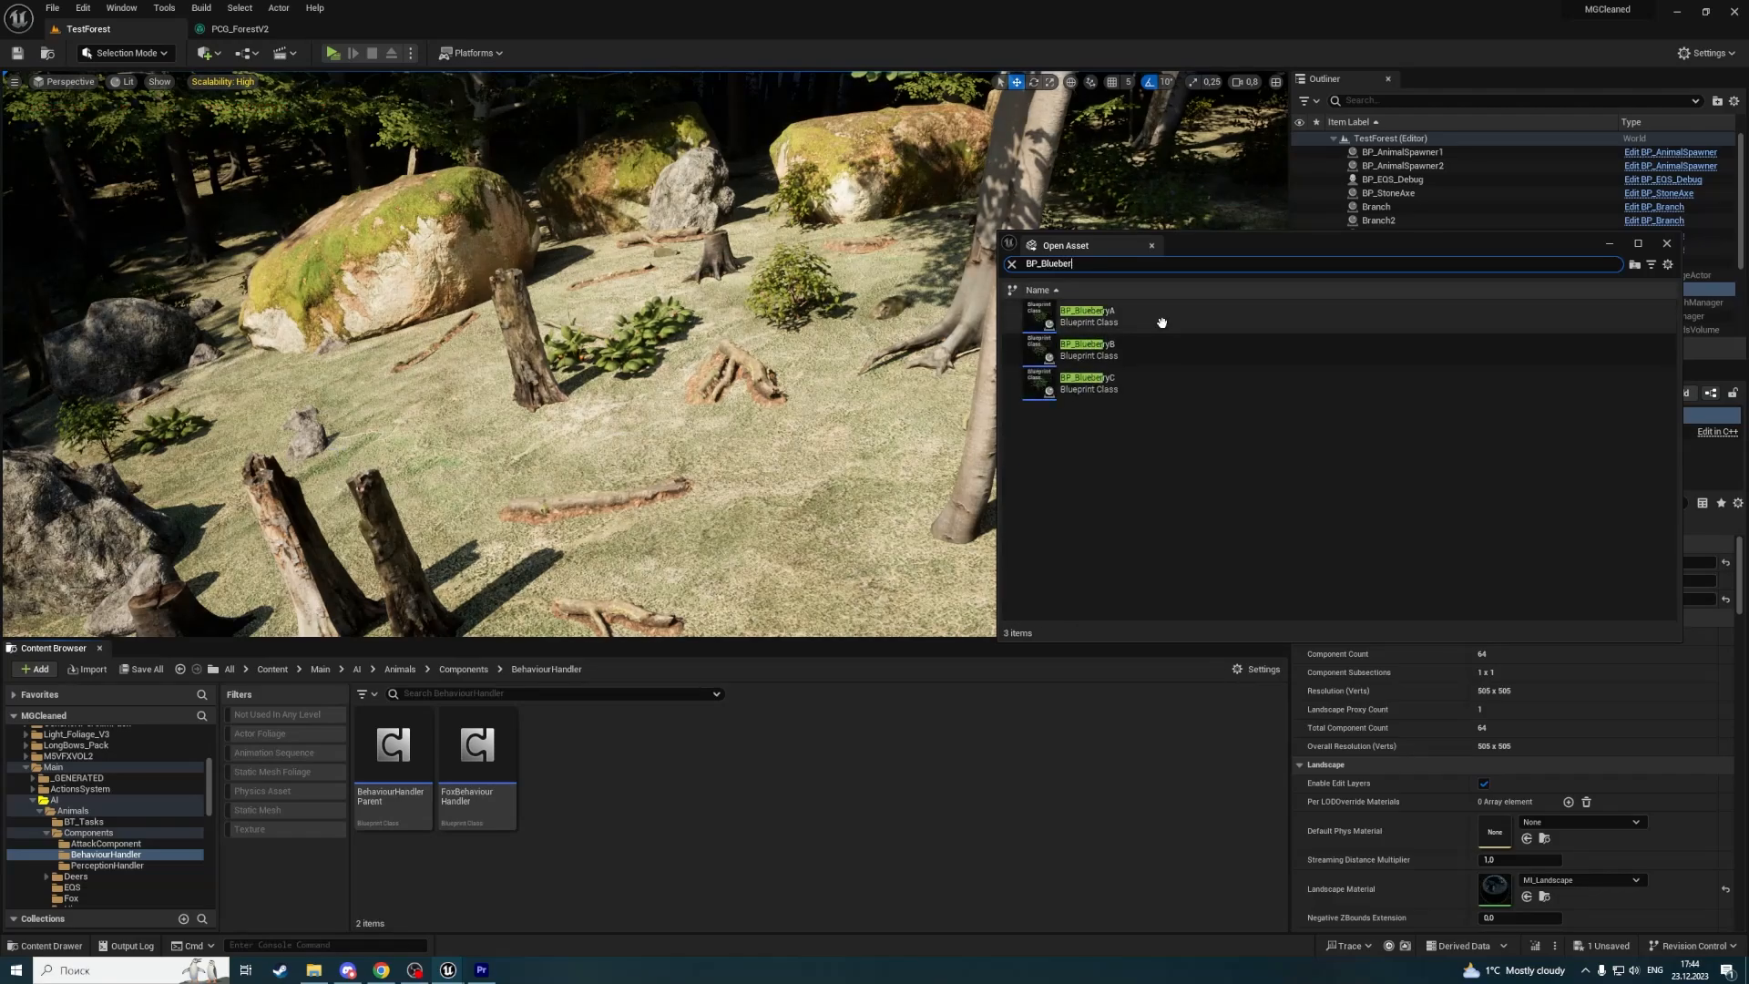
{"action": "double_click", "coordinate": [1163, 322]}
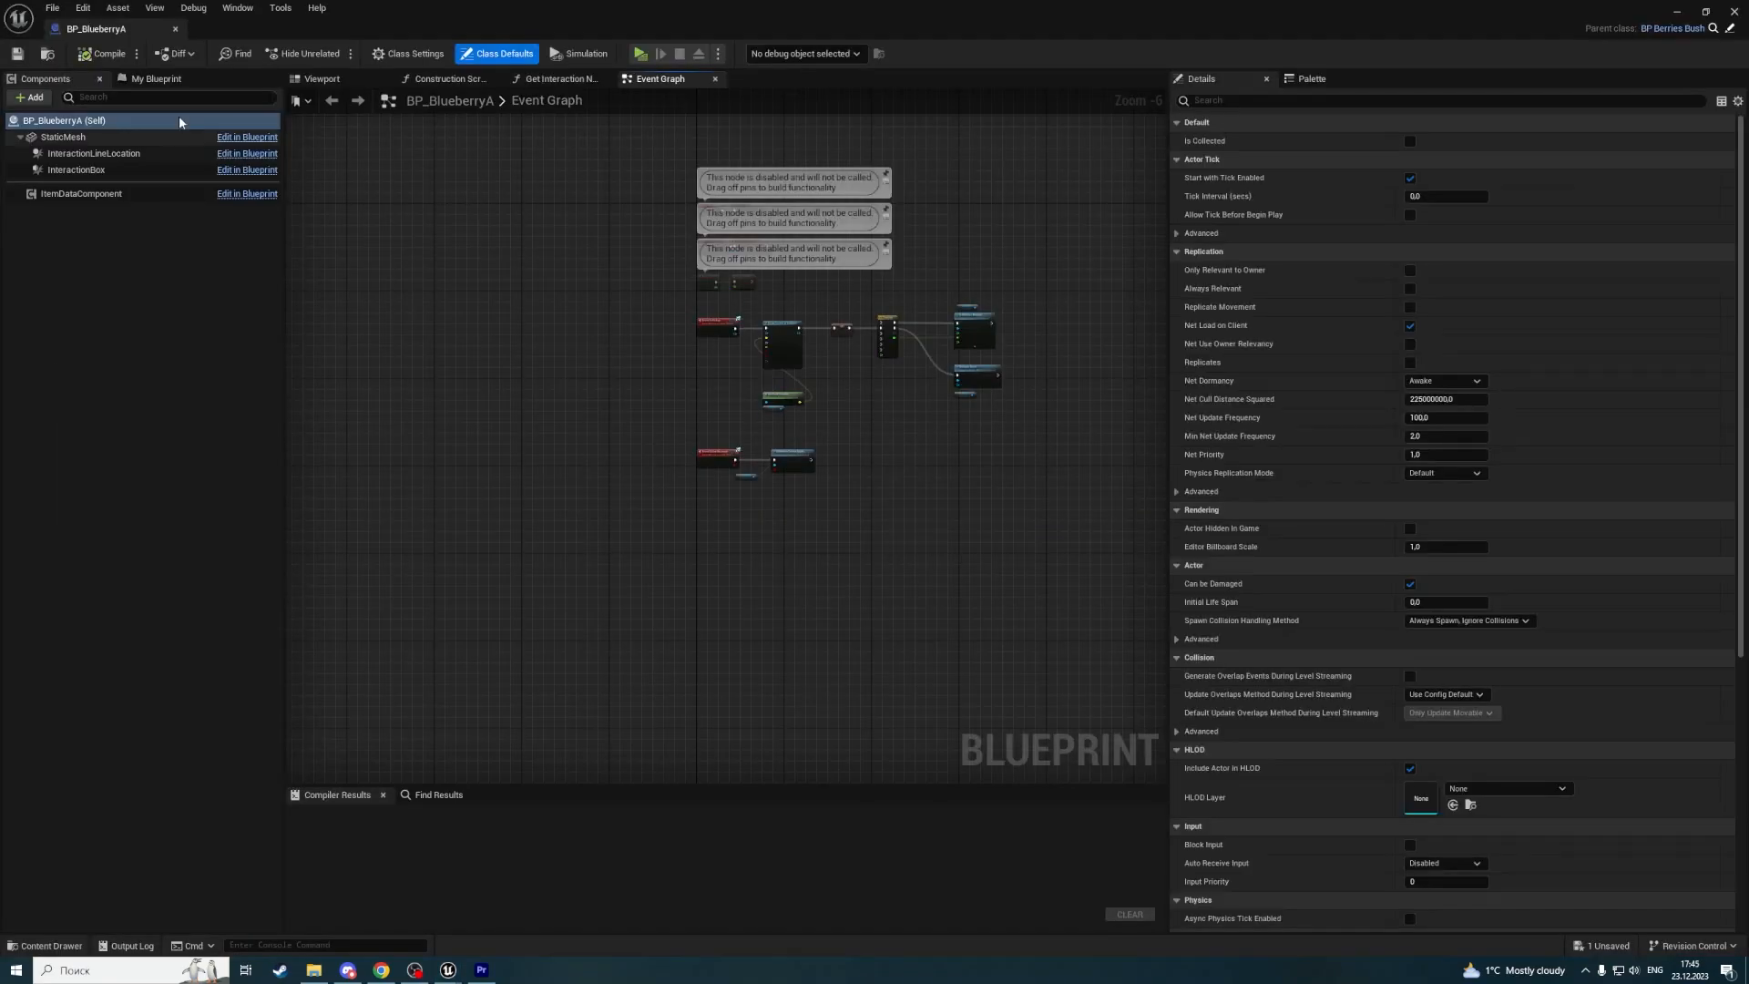
Examine BP_BlueberryA's StaticMesh component and its class defaults, including the Level Instance settings.
{"action": "left_click", "coordinate": [76, 137]}
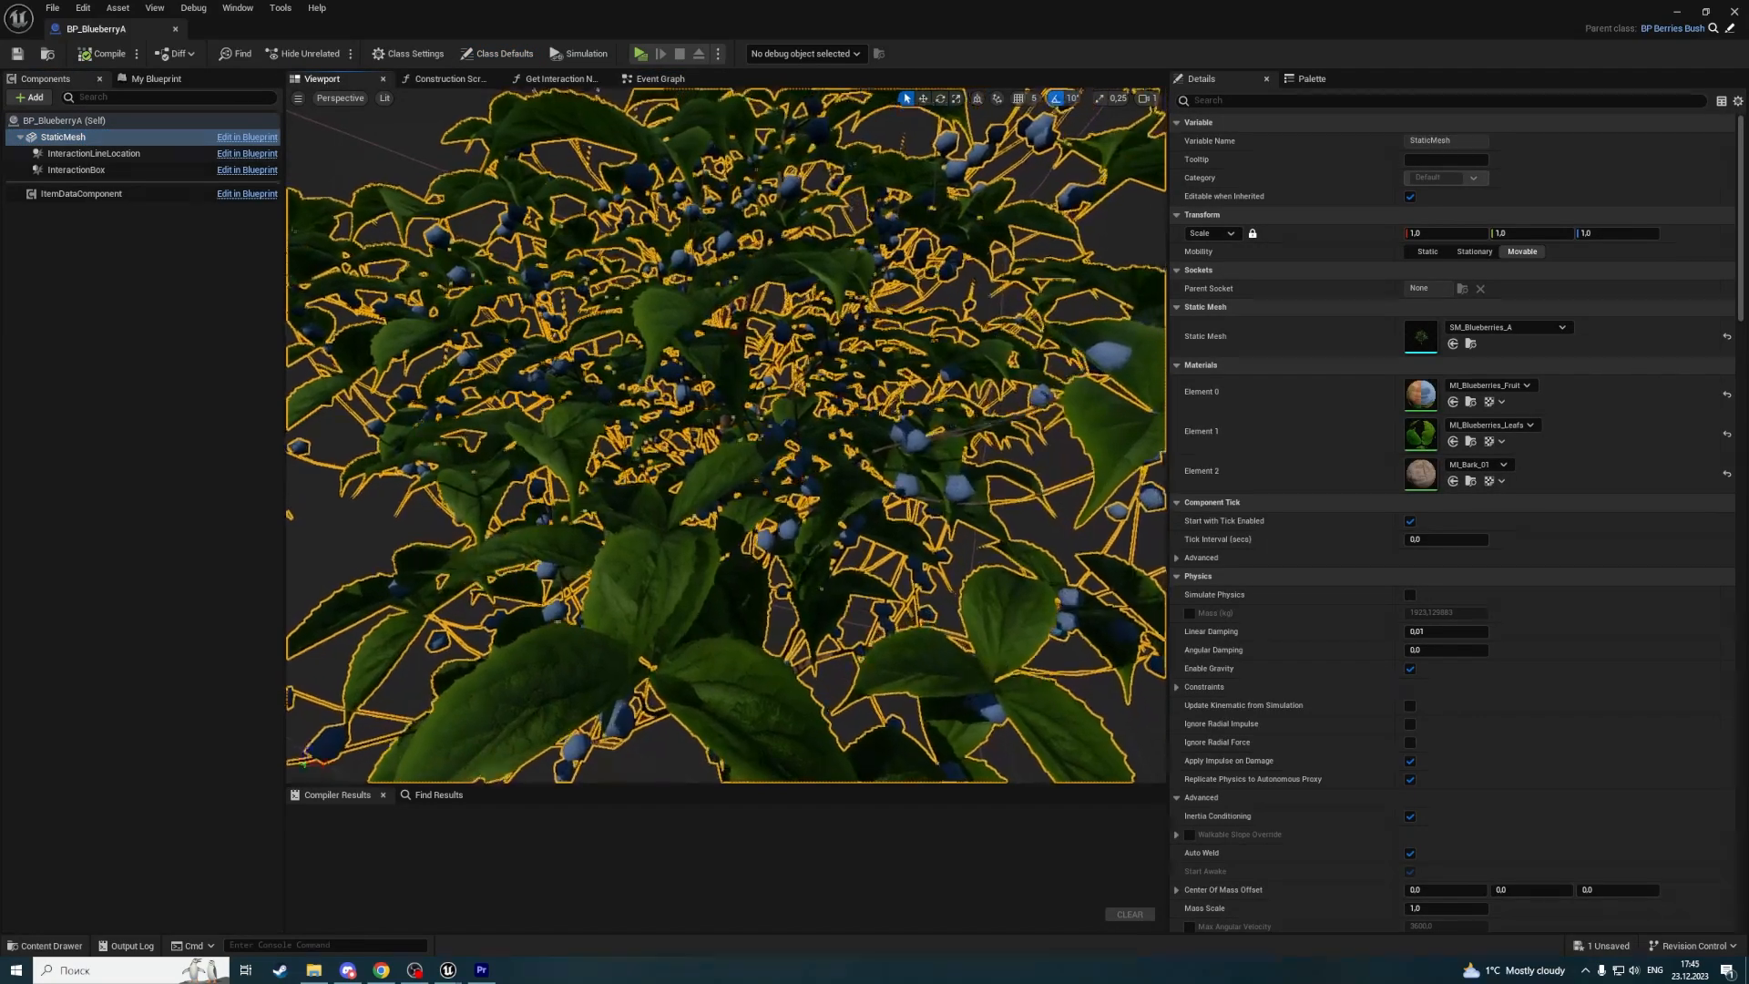
{"action": "left_click", "coordinate": [64, 120]}
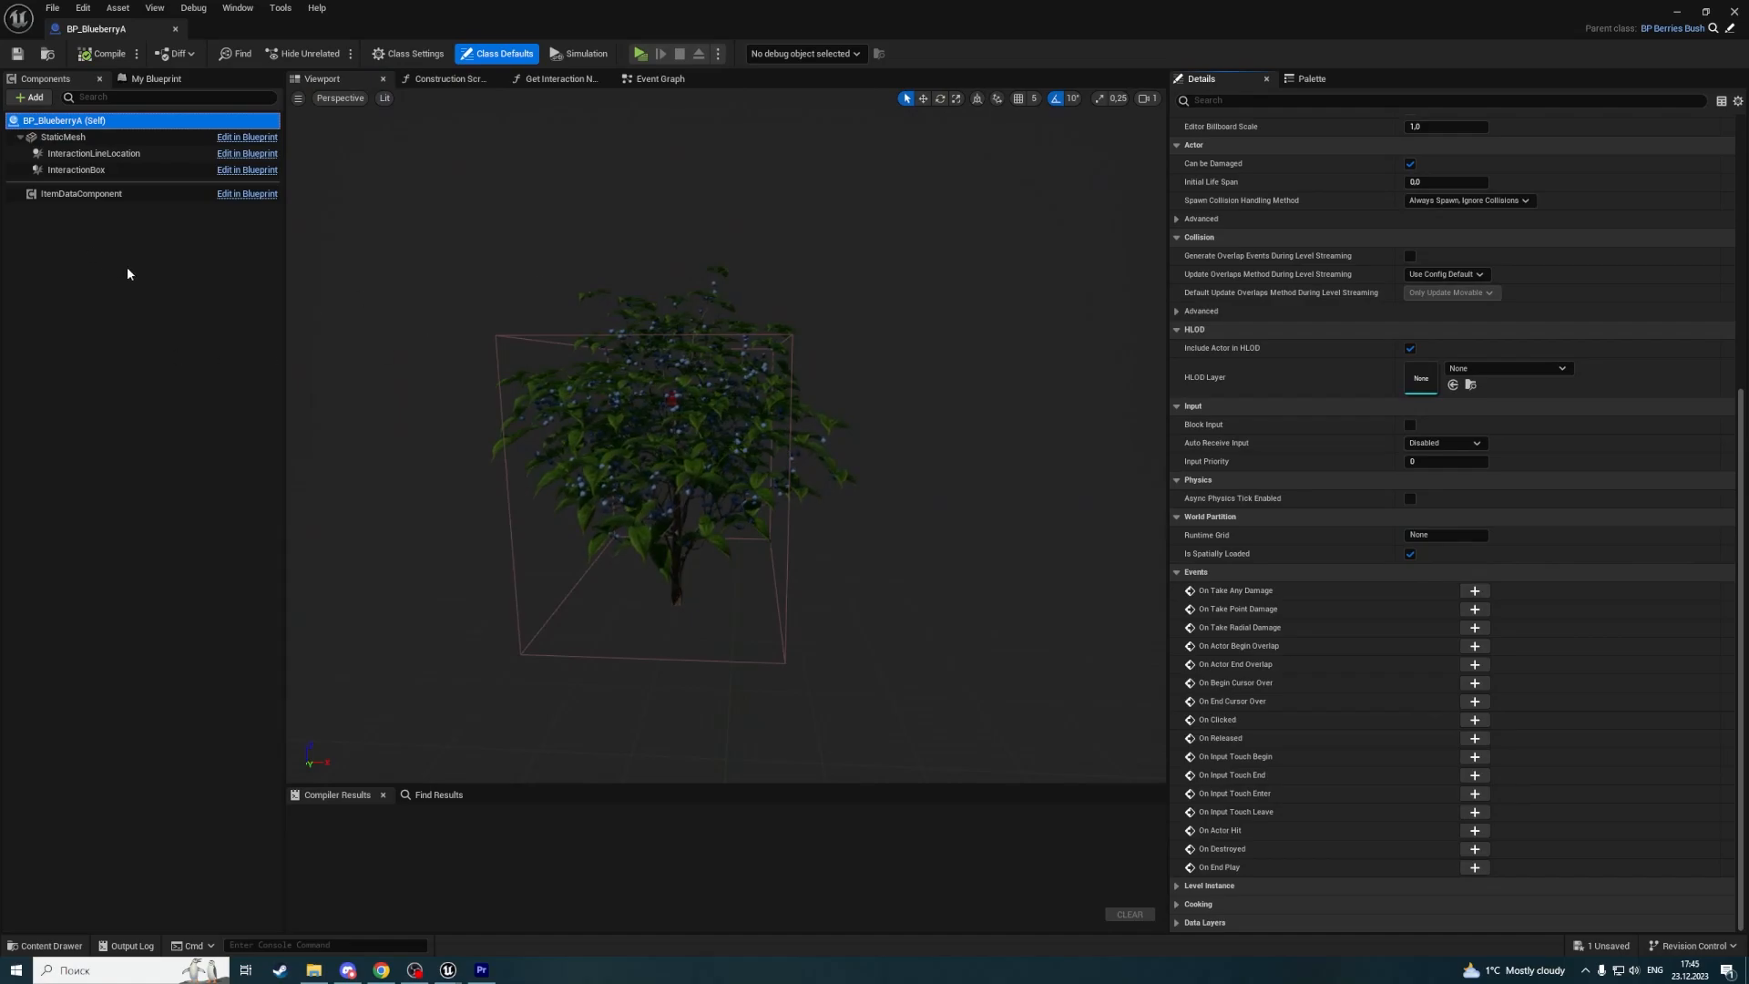
{"action": "left_click", "coordinate": [1176, 885]}
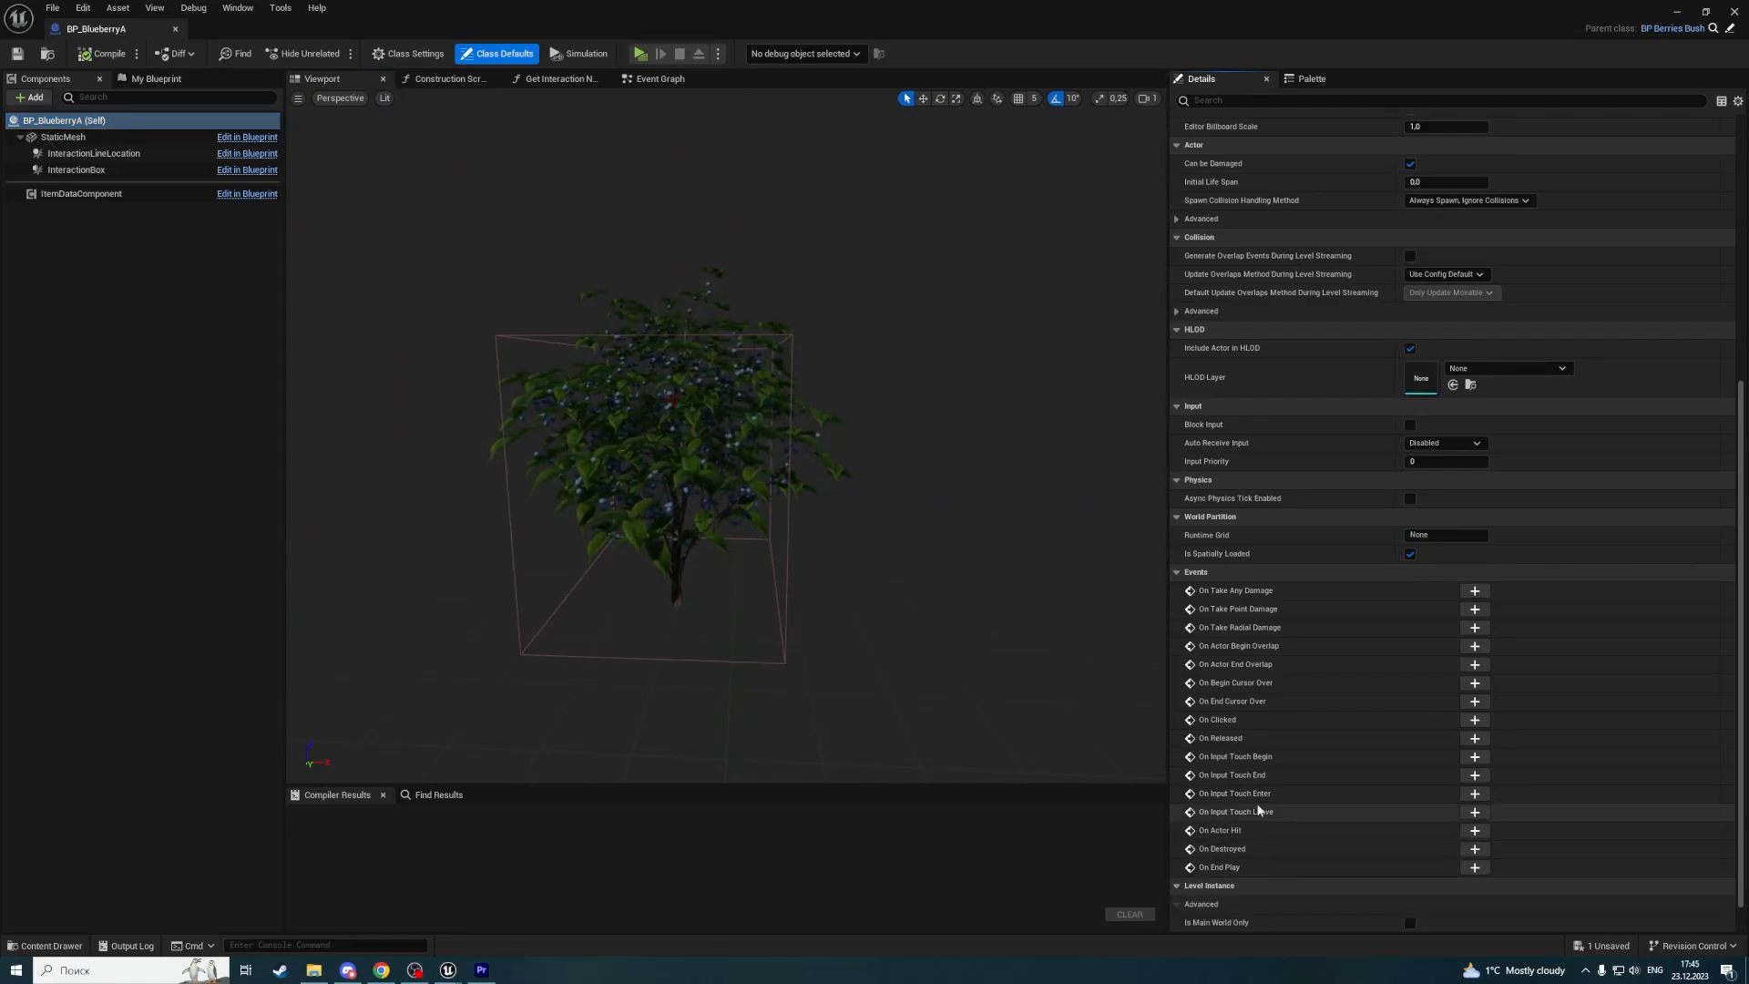
{"action": "scroll", "coordinate": [1328, 635], "scroll_direction": "up", "scroll_amount": 6}
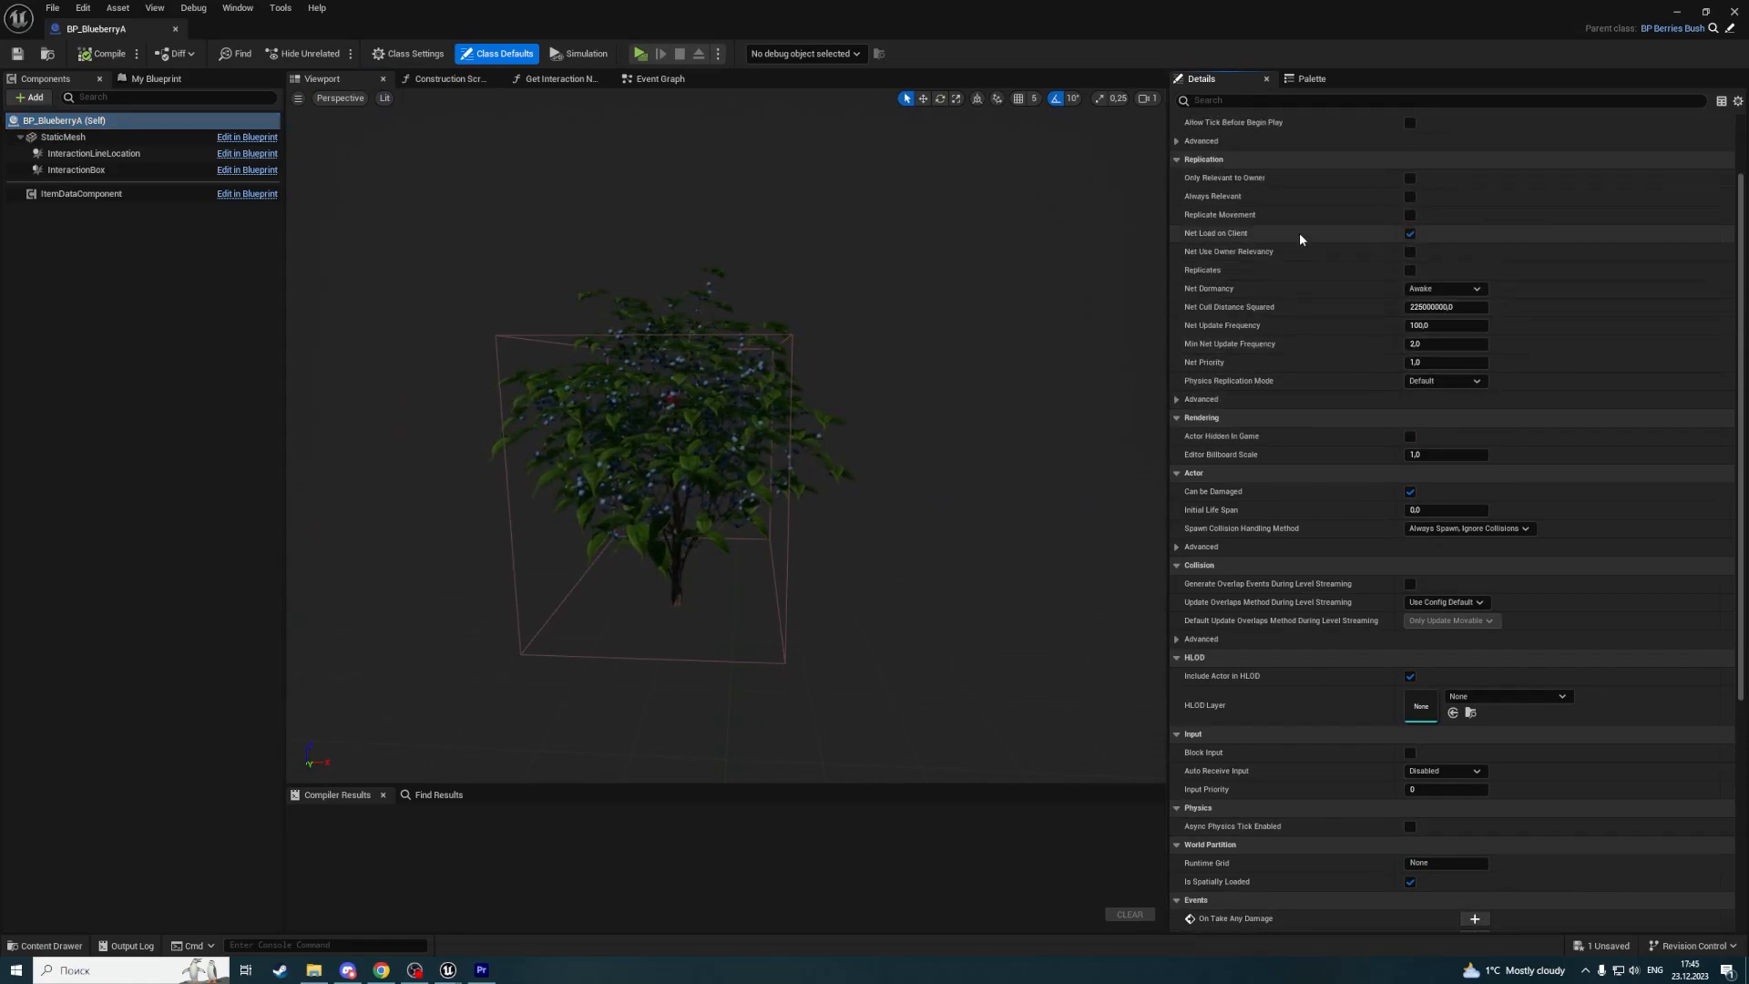
{"action": "left_click", "coordinate": [1277, 102]}
{"action": "type", "text": "c"}
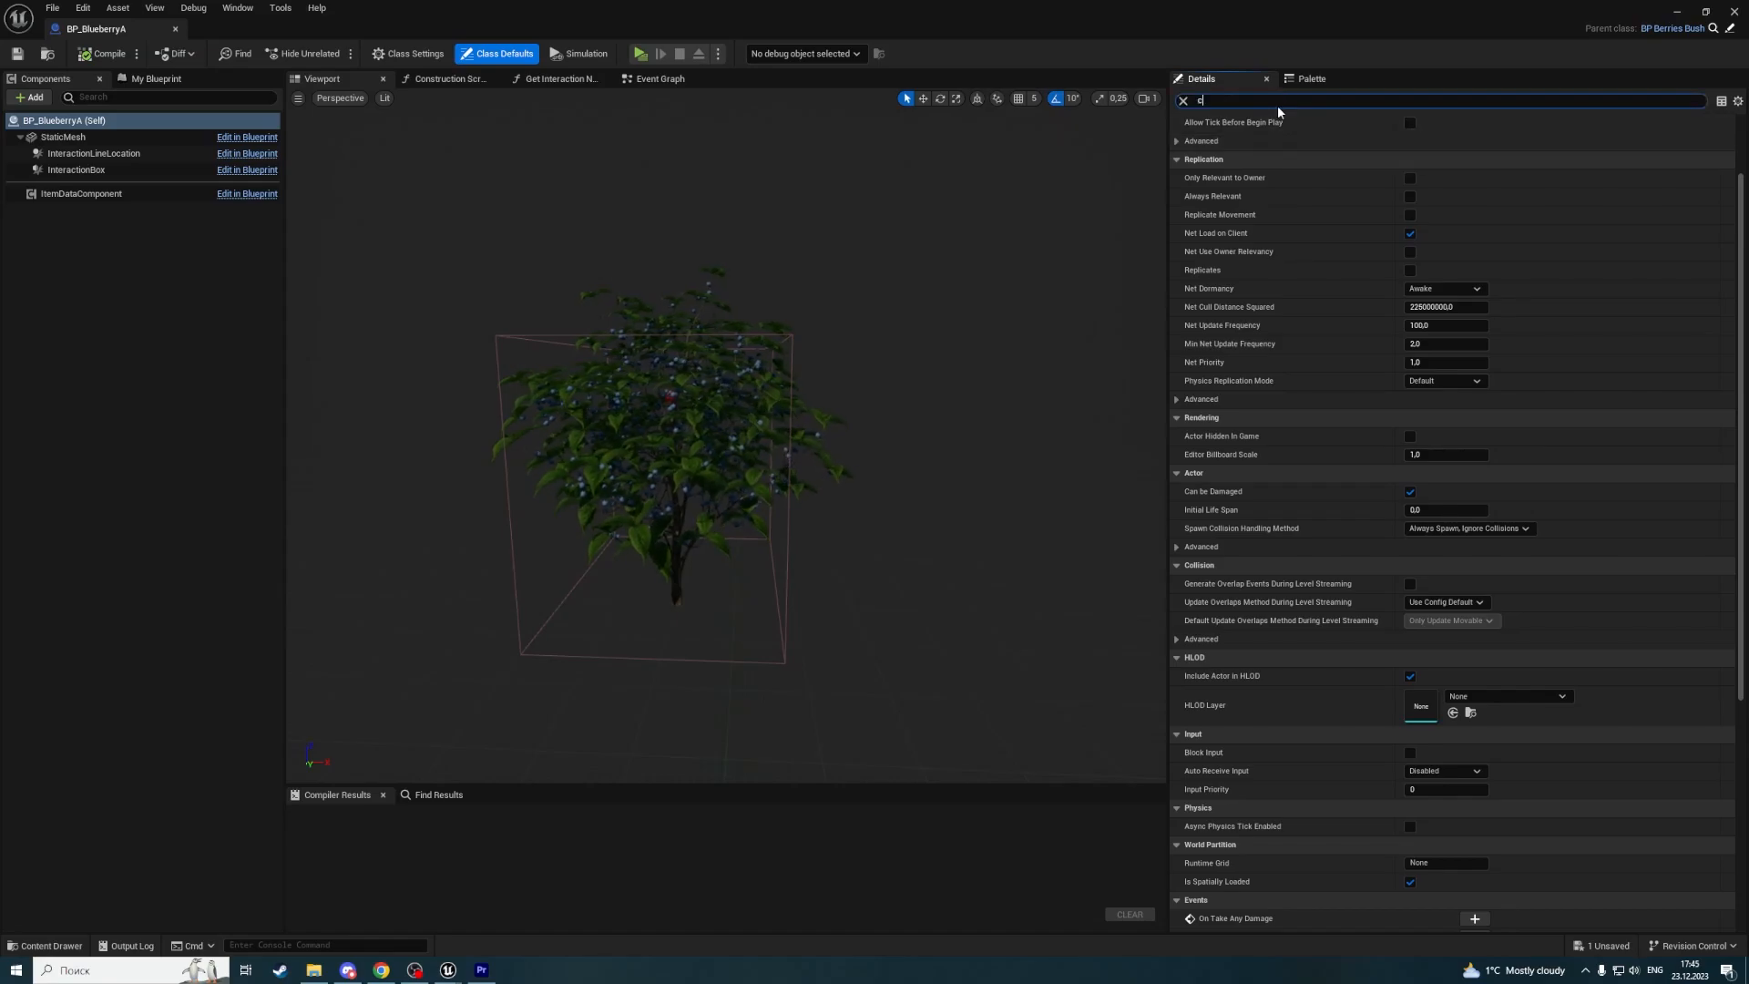
{"action": "type", "text": "ol"}
{"action": "key", "text": "BackSpace"}
{"action": "key", "text": "BackSpace"}
{"action": "key", "text": "BackSpace"}
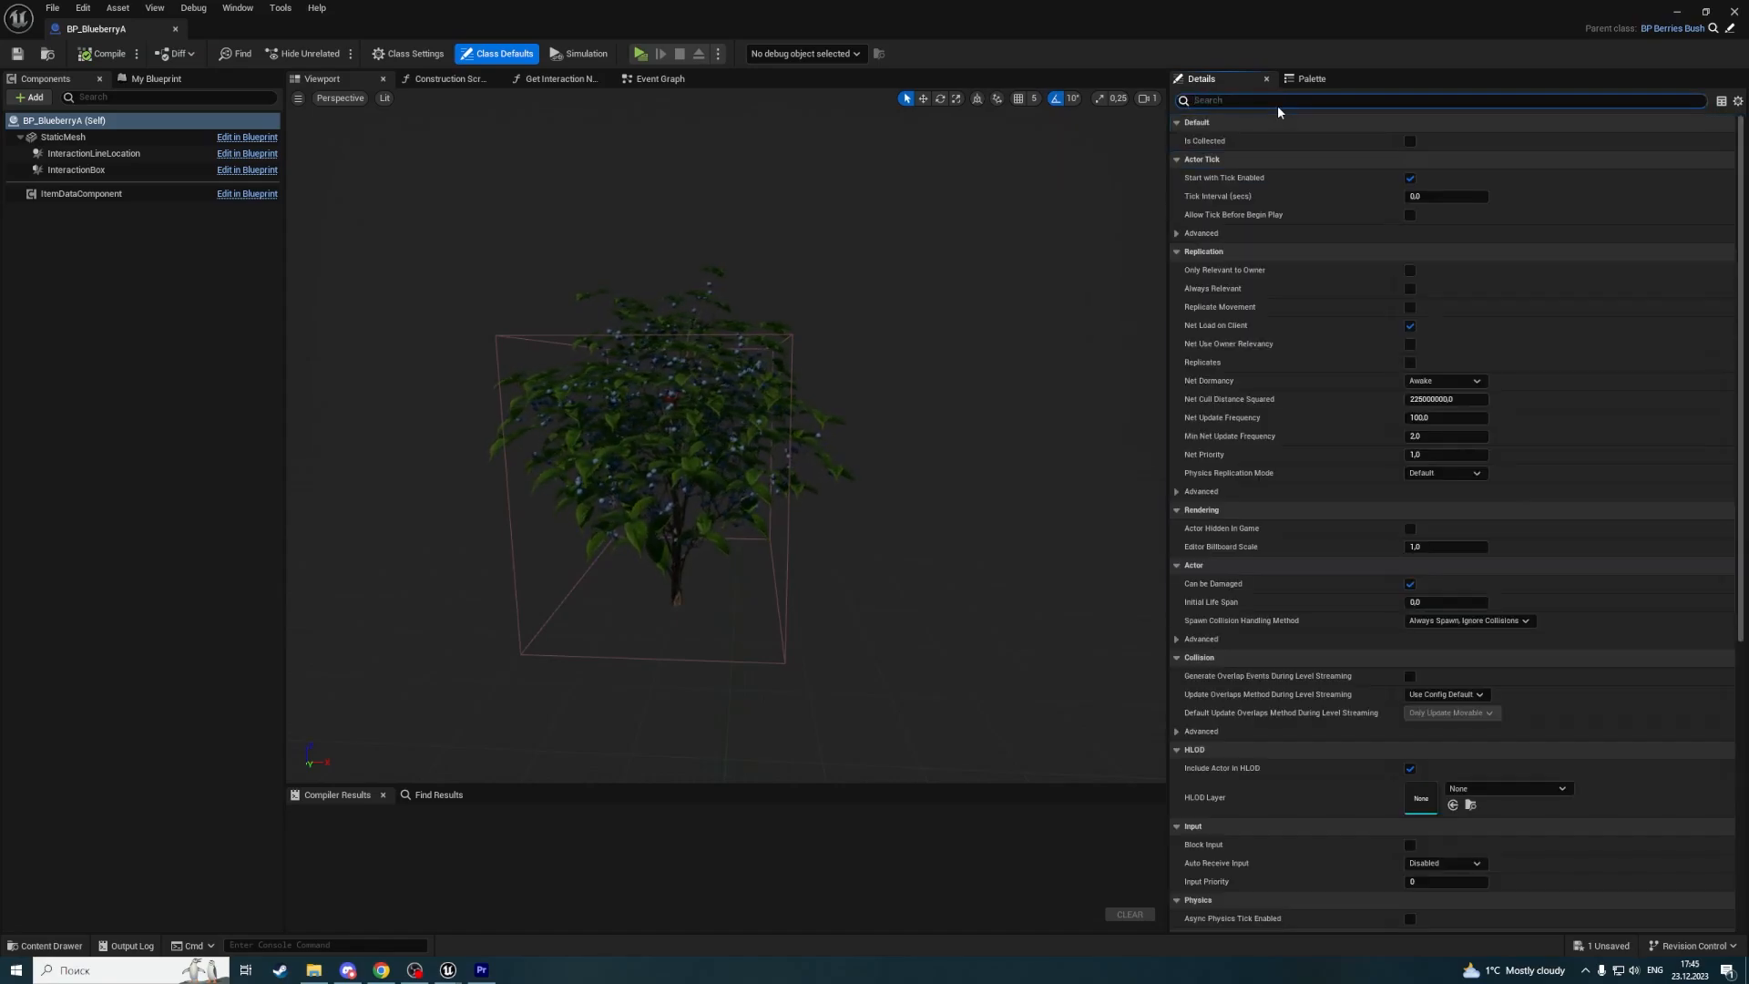
Filter the StaticMesh component's details for "cull", check the culling options, and clear the filter.
{"action": "left_click", "coordinate": [63, 136]}
{"action": "left_click", "coordinate": [1312, 99]}
{"action": "type", "text": "c"}
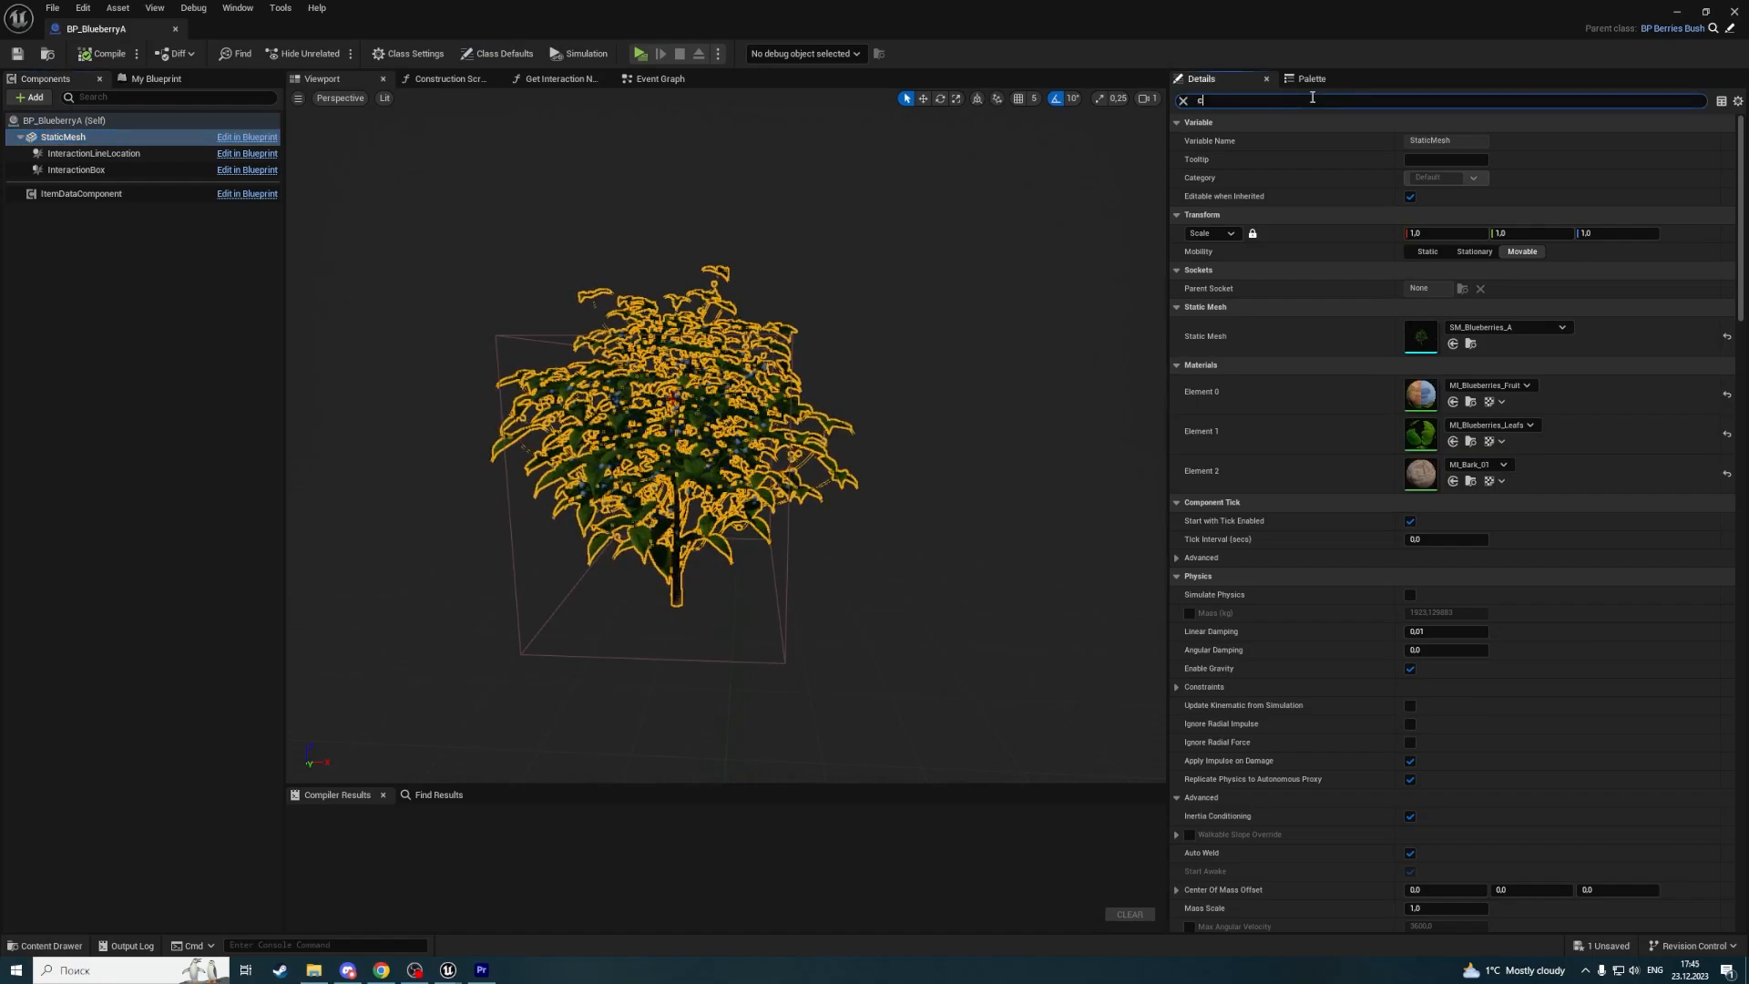
{"action": "type", "text": "ull"}
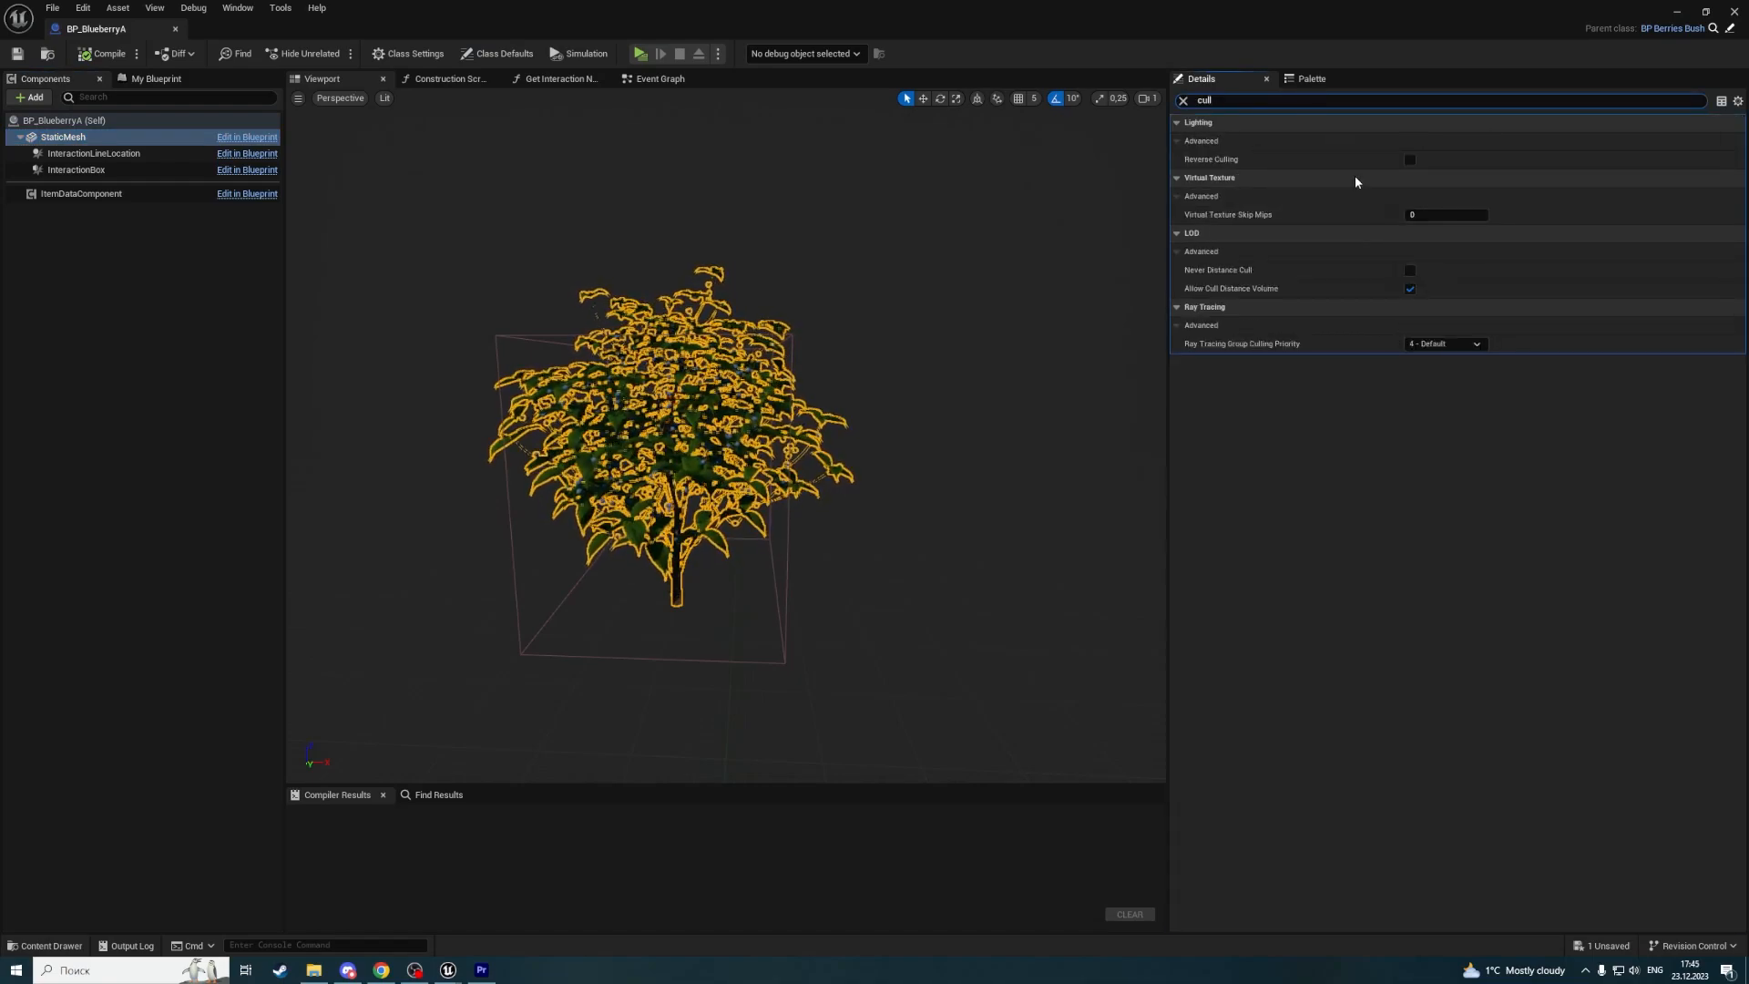
{"action": "key", "text": "ctrl+a"}
{"action": "key", "text": "BackSpace"}
Filter BP_BlueberryA's class defaults for "render", check the rendering options, and clear the filter.
{"action": "left_click", "coordinate": [63, 121]}
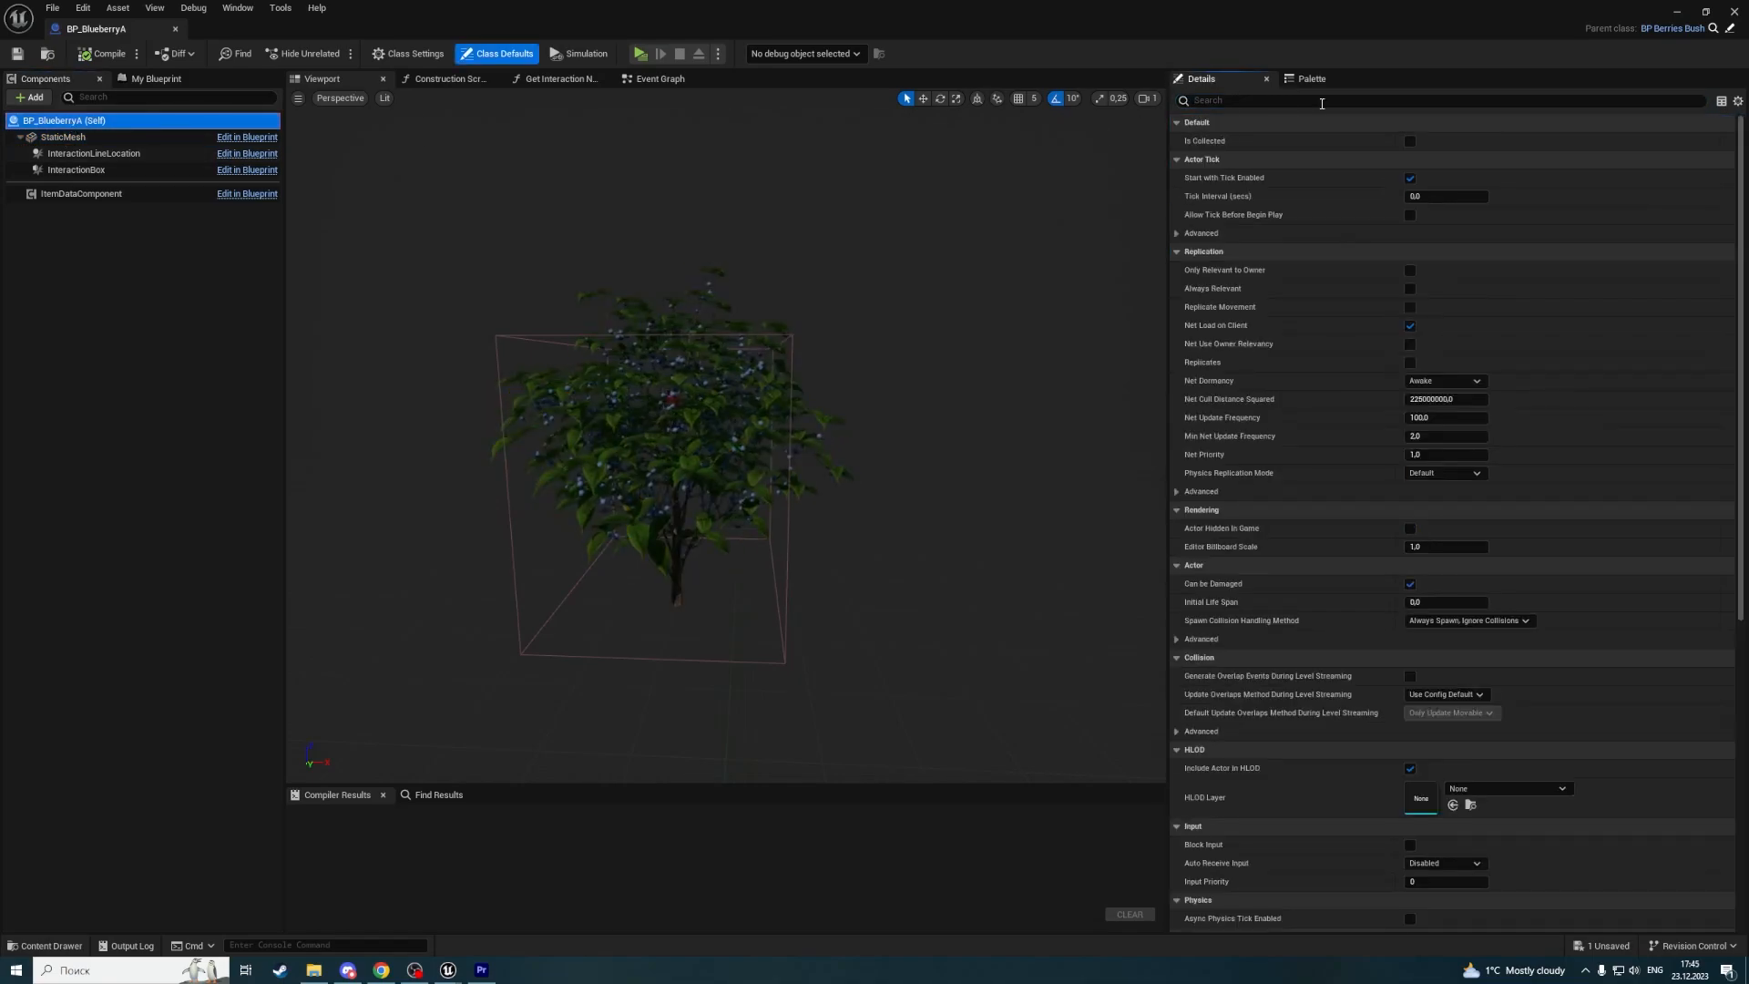
{"action": "left_click", "coordinate": [1321, 100]}
{"action": "type", "text": "render"}
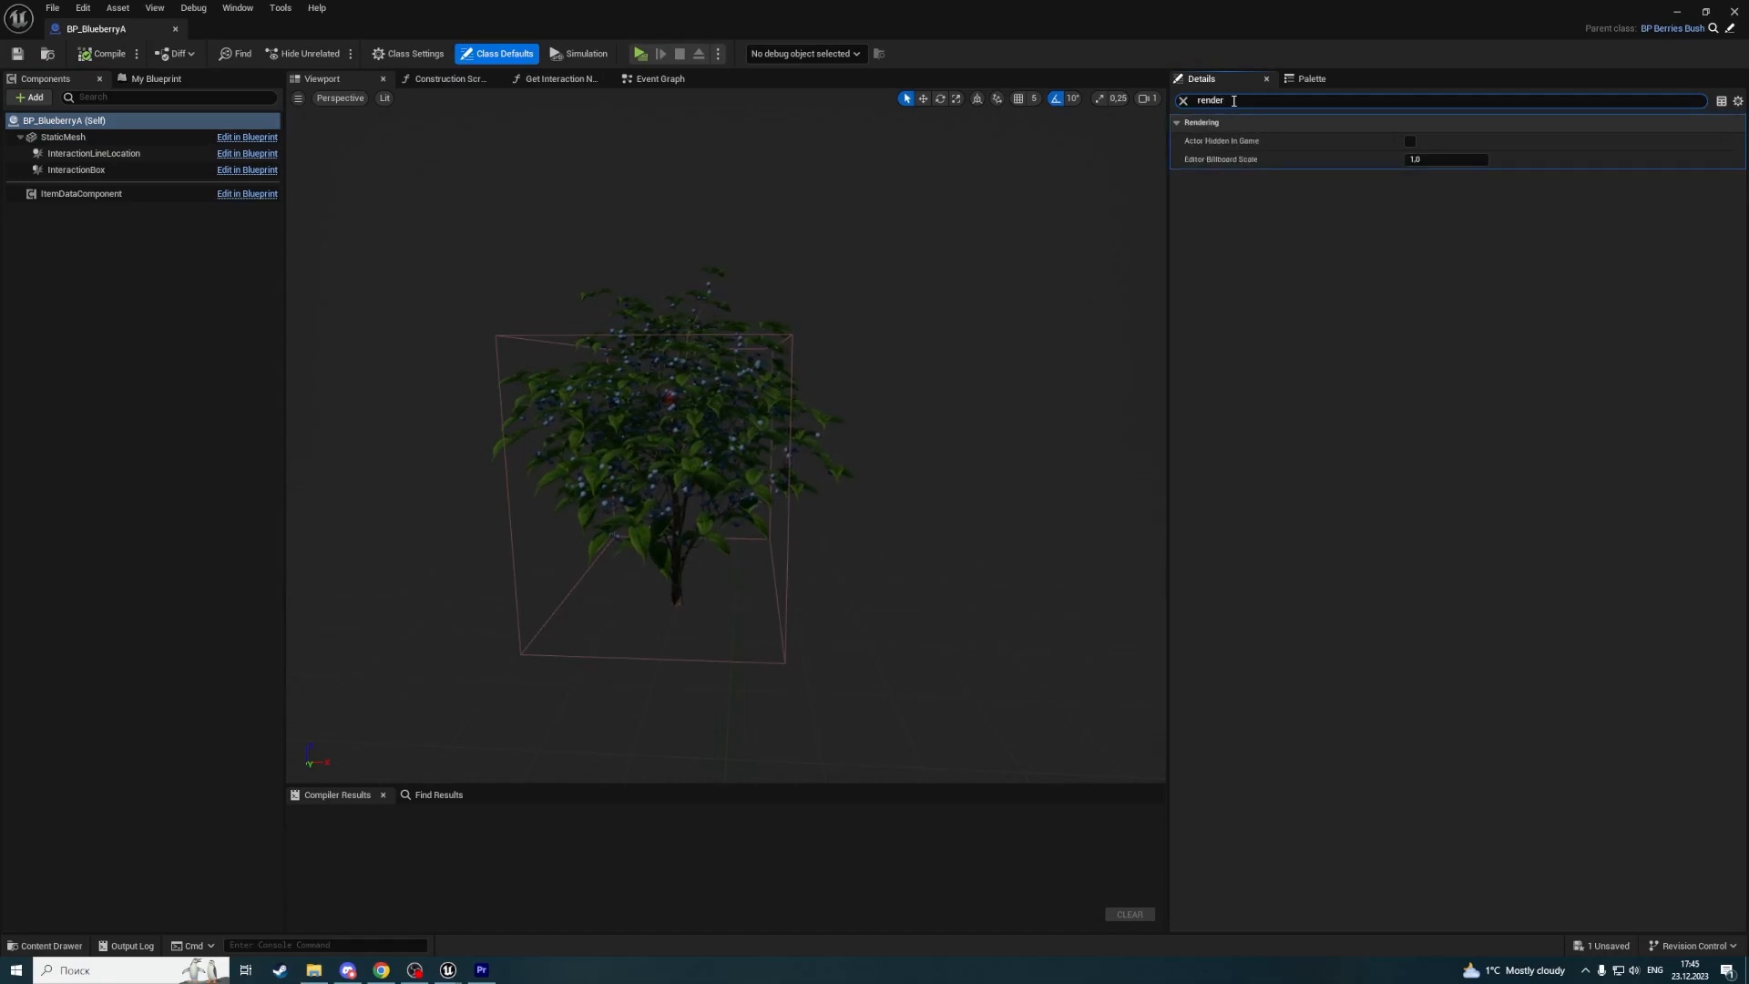
{"action": "key", "text": "ctrl+a"}
{"action": "key", "text": "BackSpace"}
Examine BP_BlueberryA's full class defaults, including the advanced Actor settings, and collapse the Replication category.
{"action": "scroll", "coordinate": [1302, 463], "scroll_direction": "down", "scroll_amount": 15}
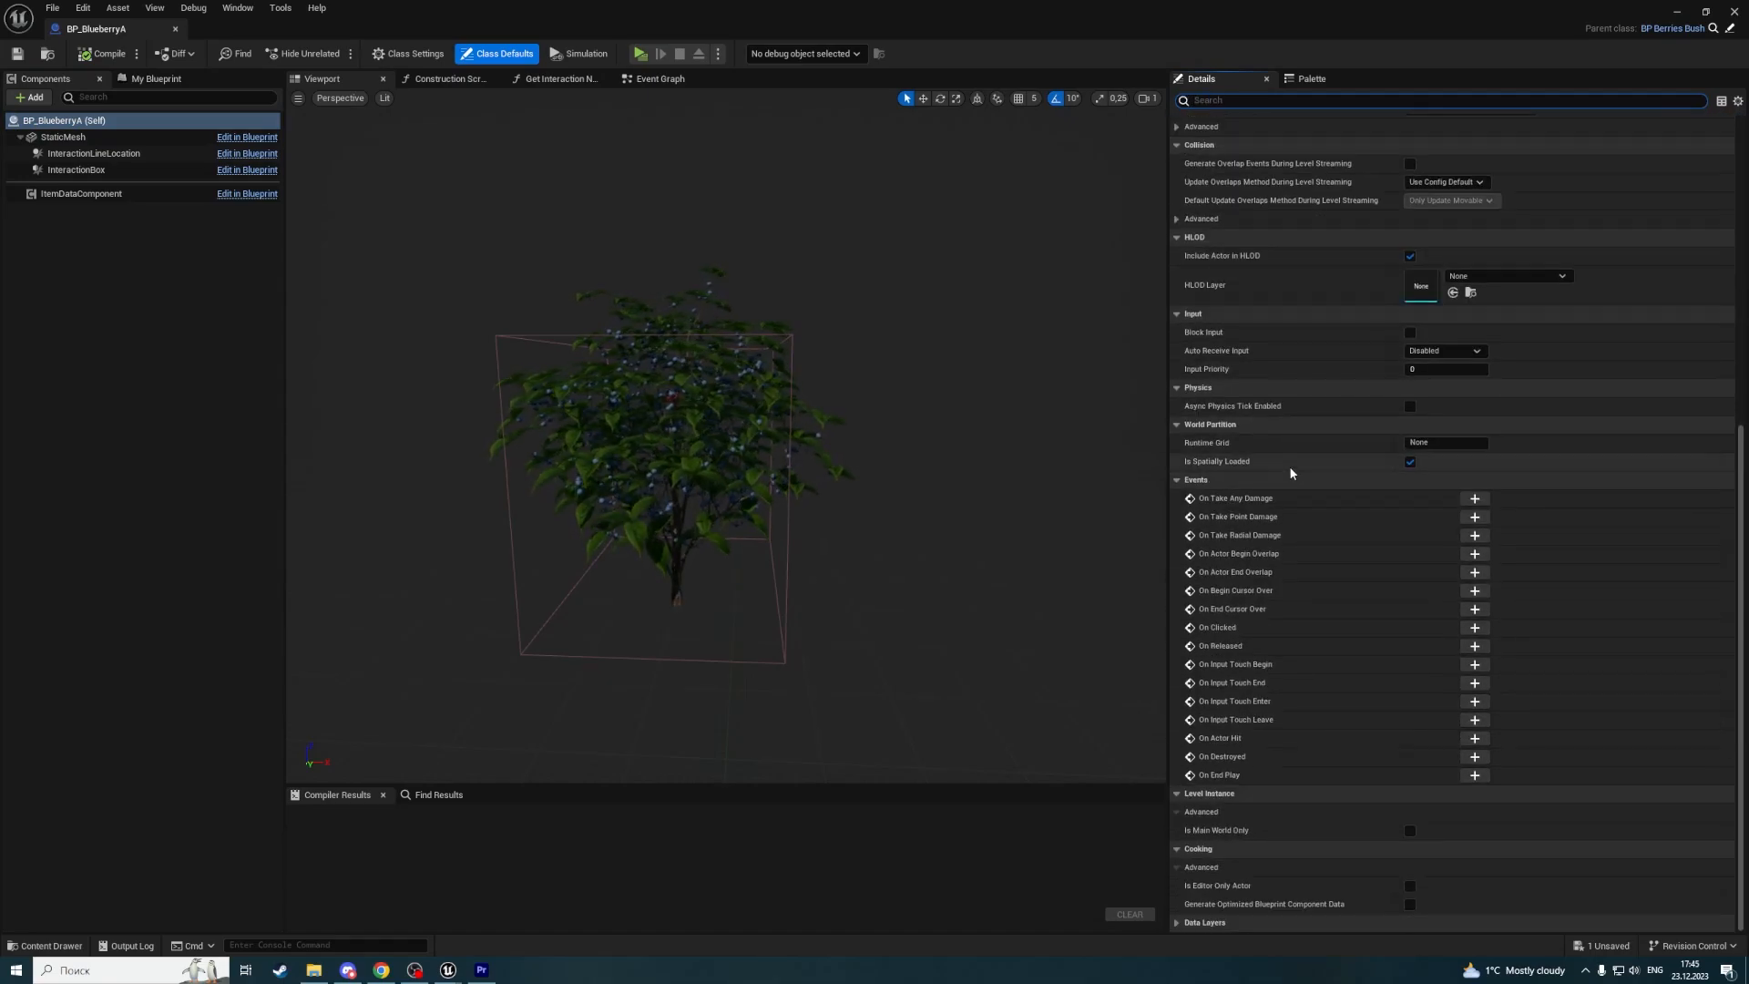
{"action": "scroll", "coordinate": [1307, 812], "scroll_direction": "up", "scroll_amount": 3}
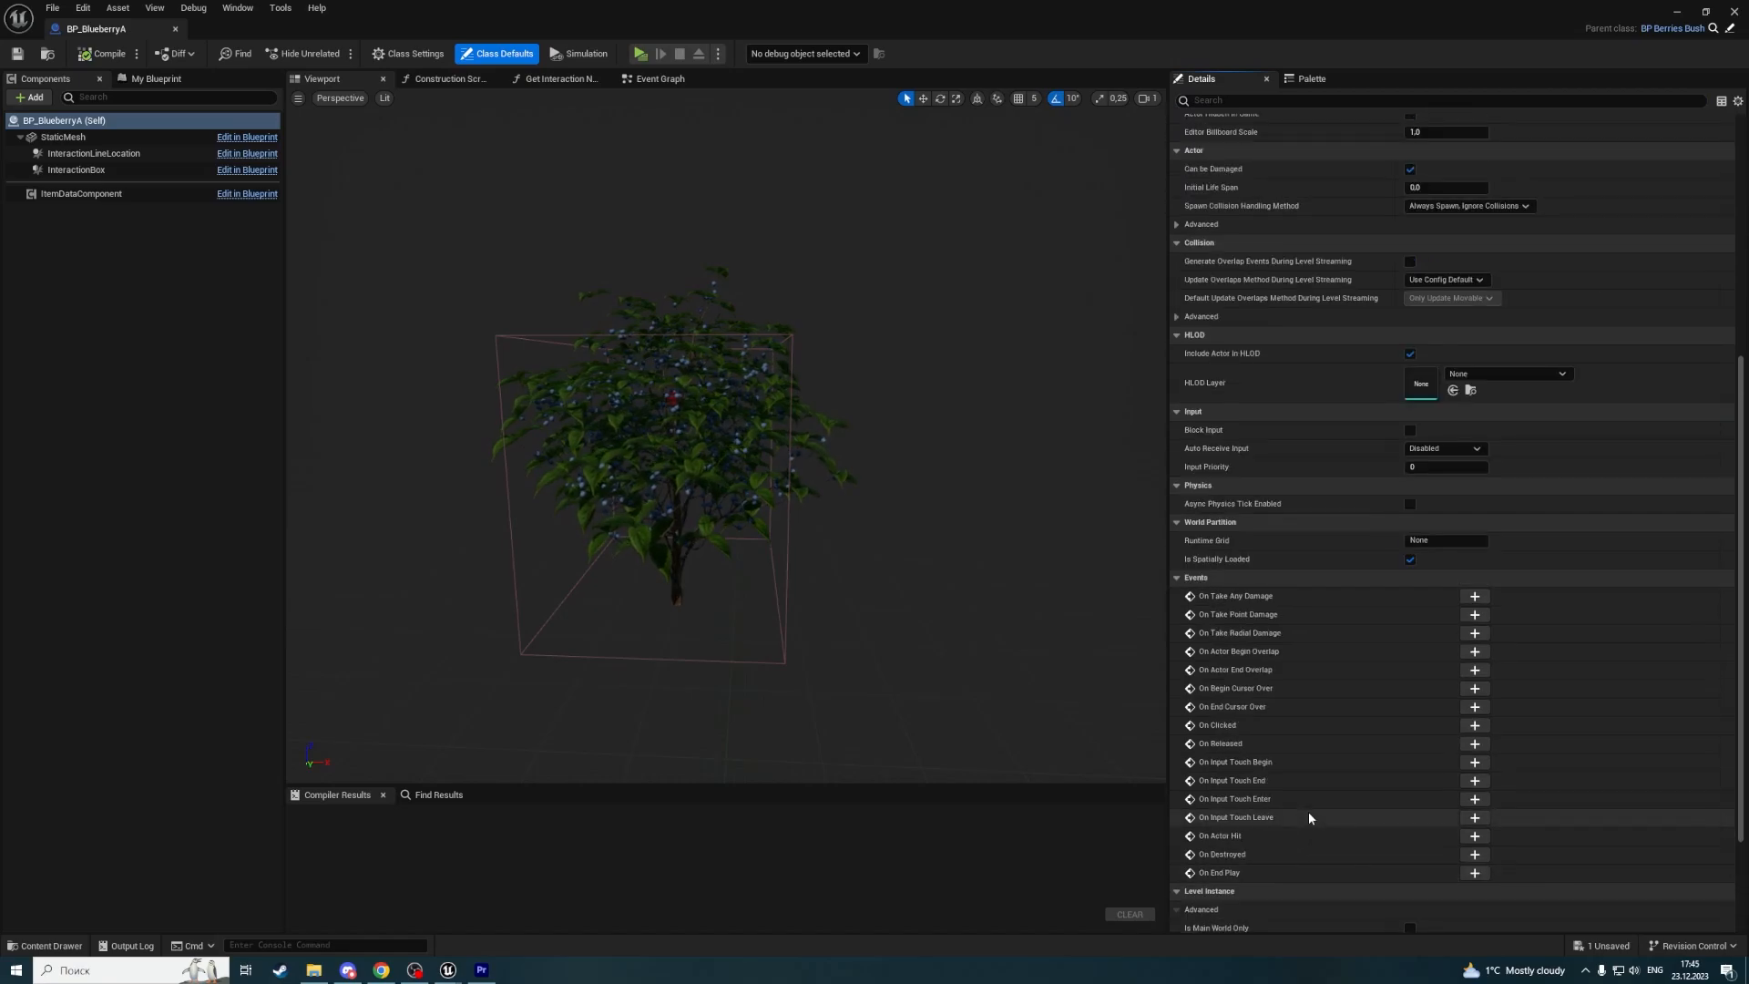
{"action": "scroll", "coordinate": [1257, 546], "scroll_direction": "up", "scroll_amount": 4}
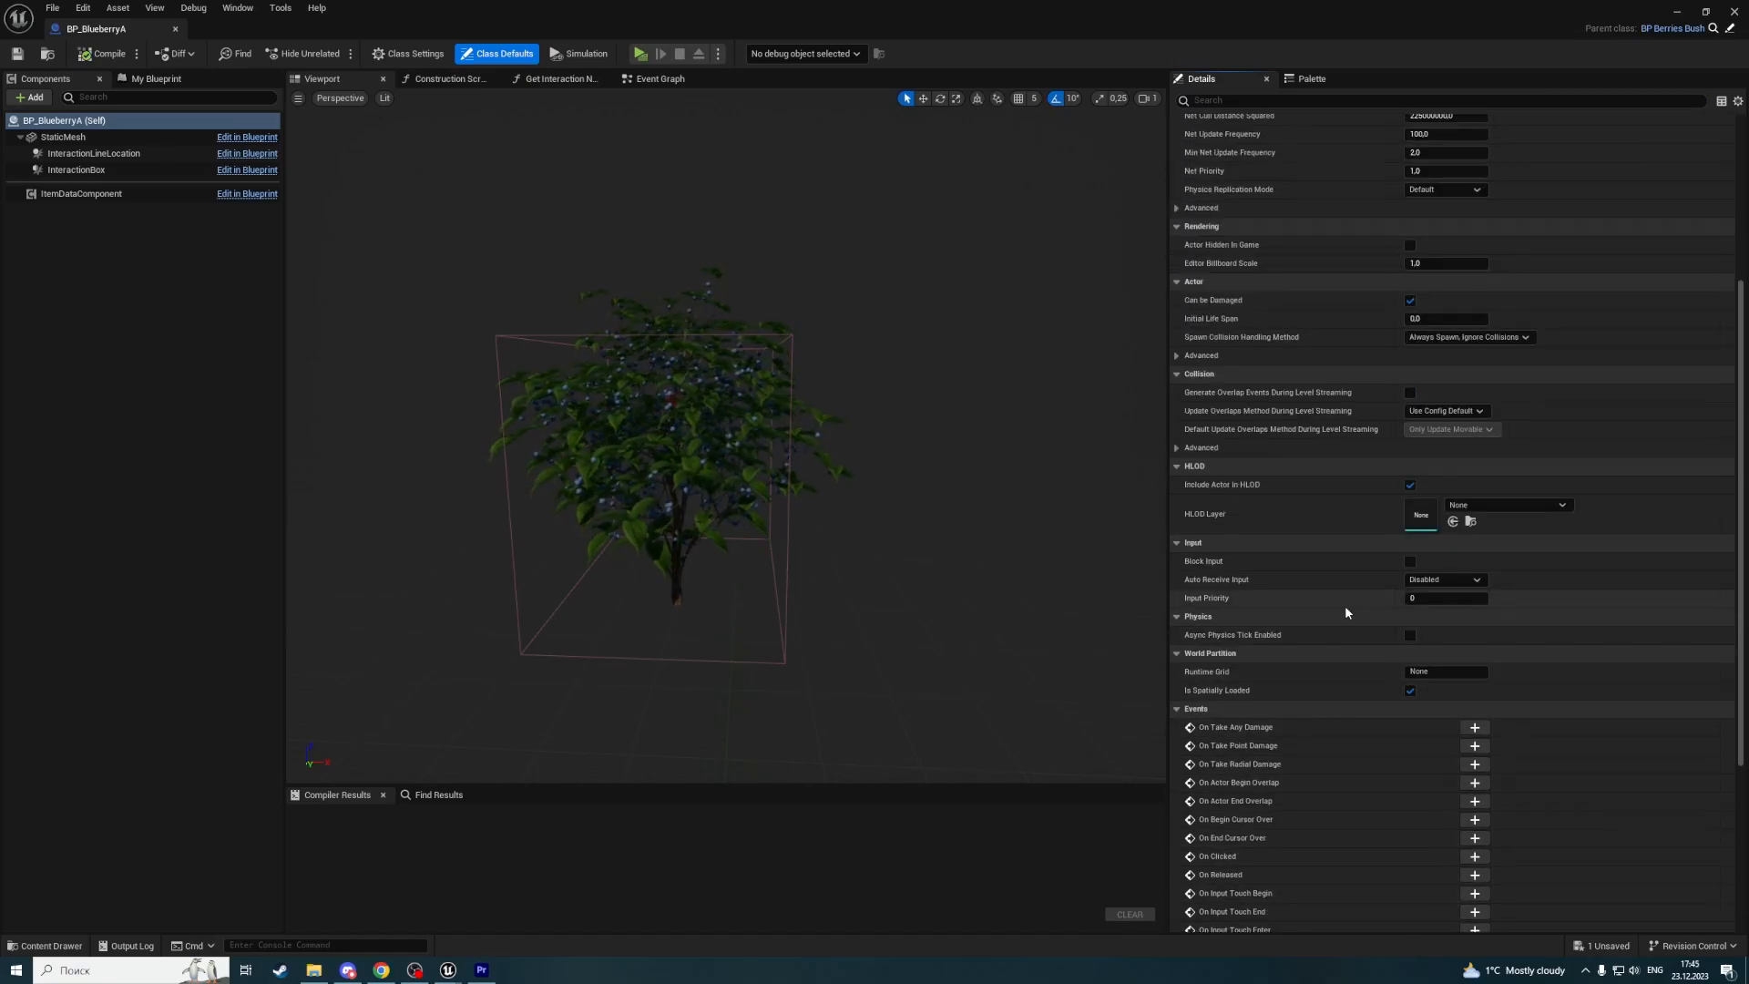
{"action": "scroll", "coordinate": [1293, 455], "scroll_direction": "up", "scroll_amount": 4}
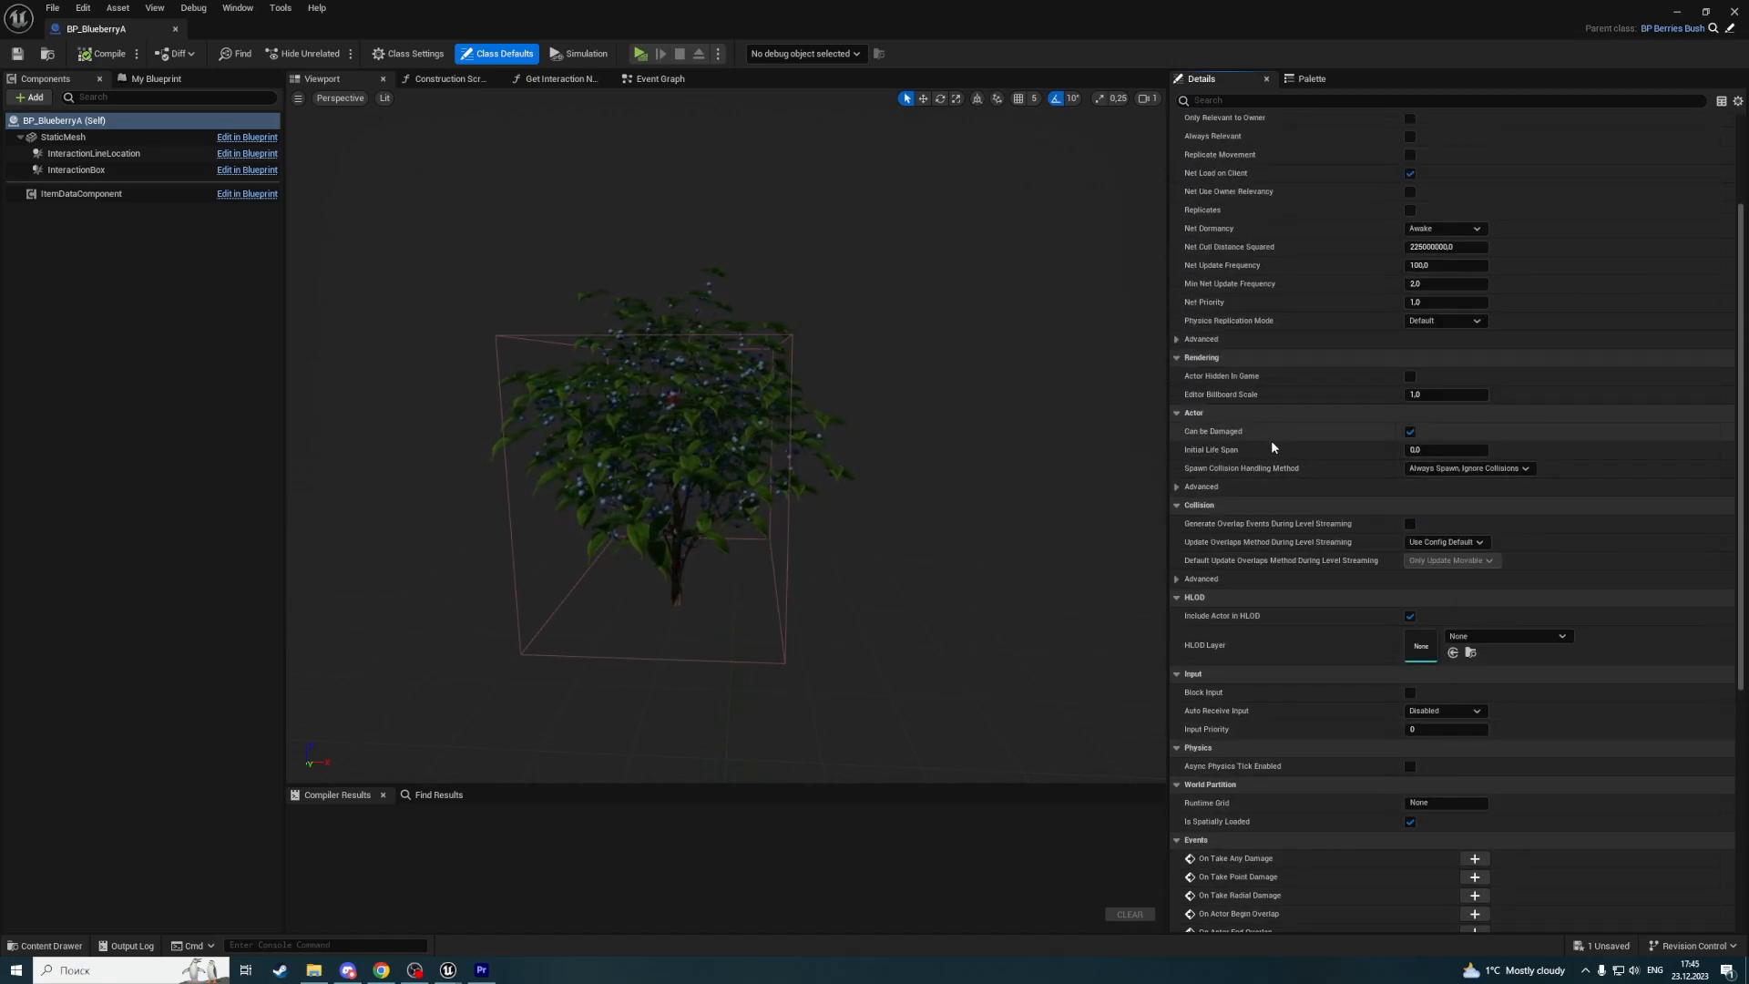
{"action": "left_click", "coordinate": [1176, 486]}
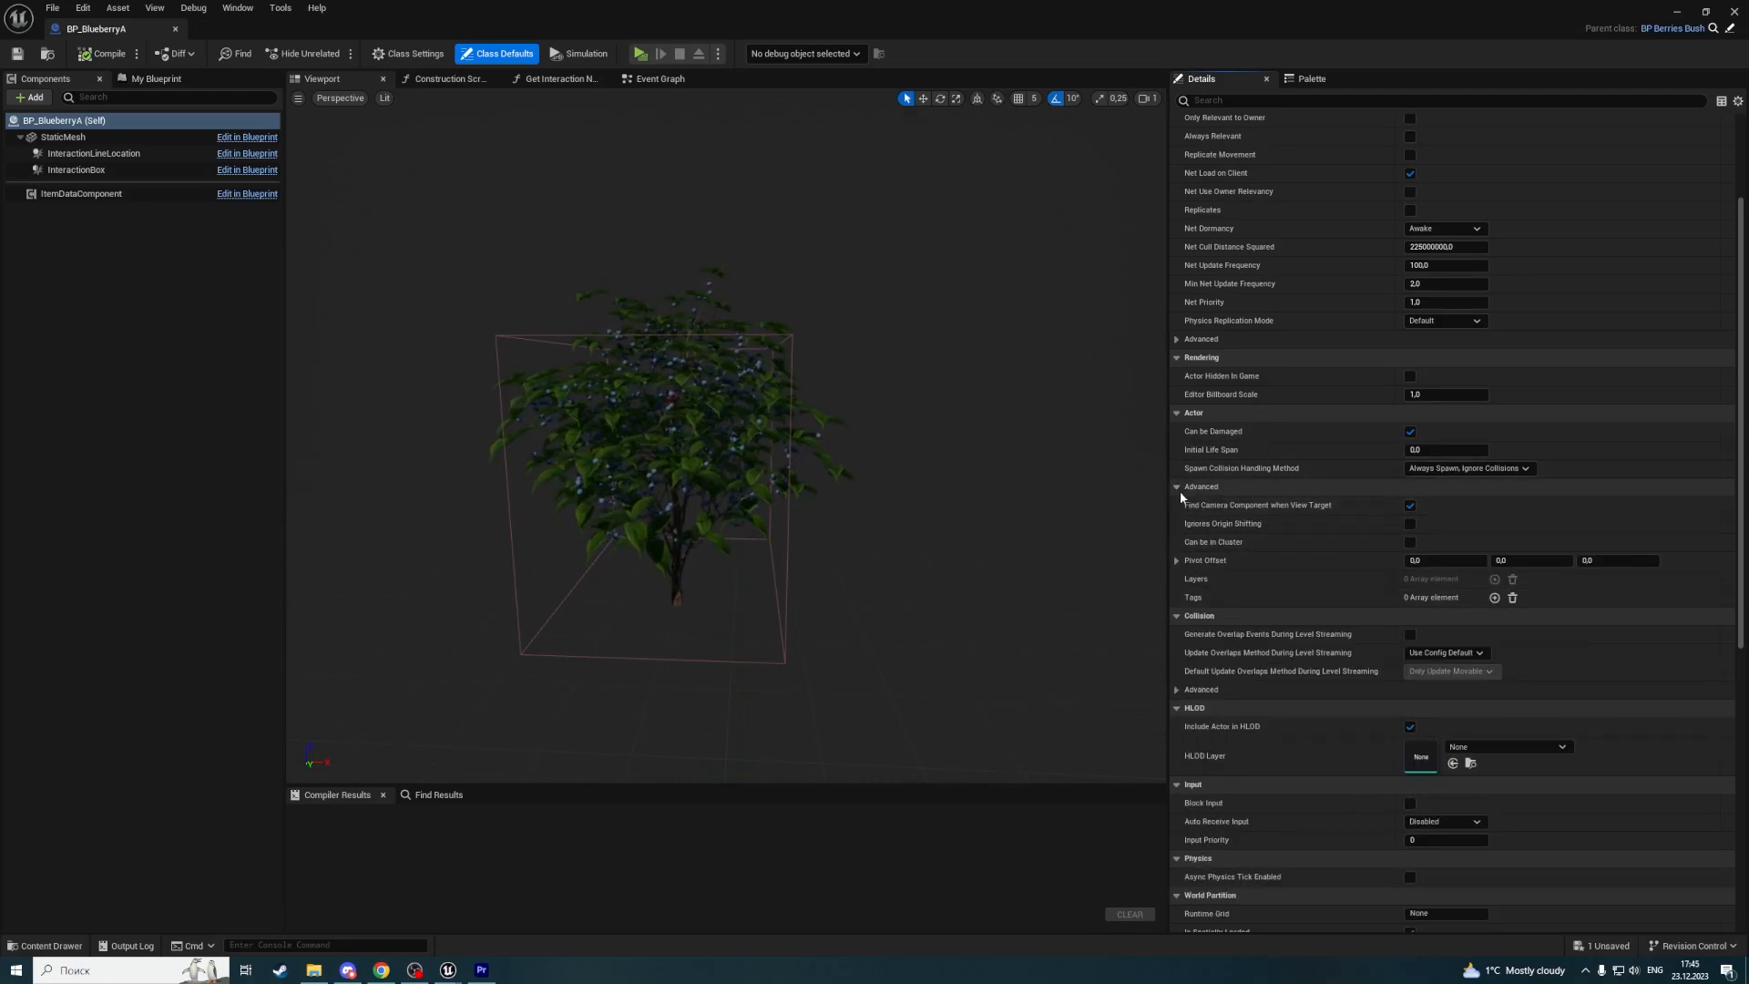
{"action": "left_click", "coordinate": [1176, 487]}
{"action": "scroll", "coordinate": [1173, 273], "scroll_direction": "up", "scroll_amount": 5}
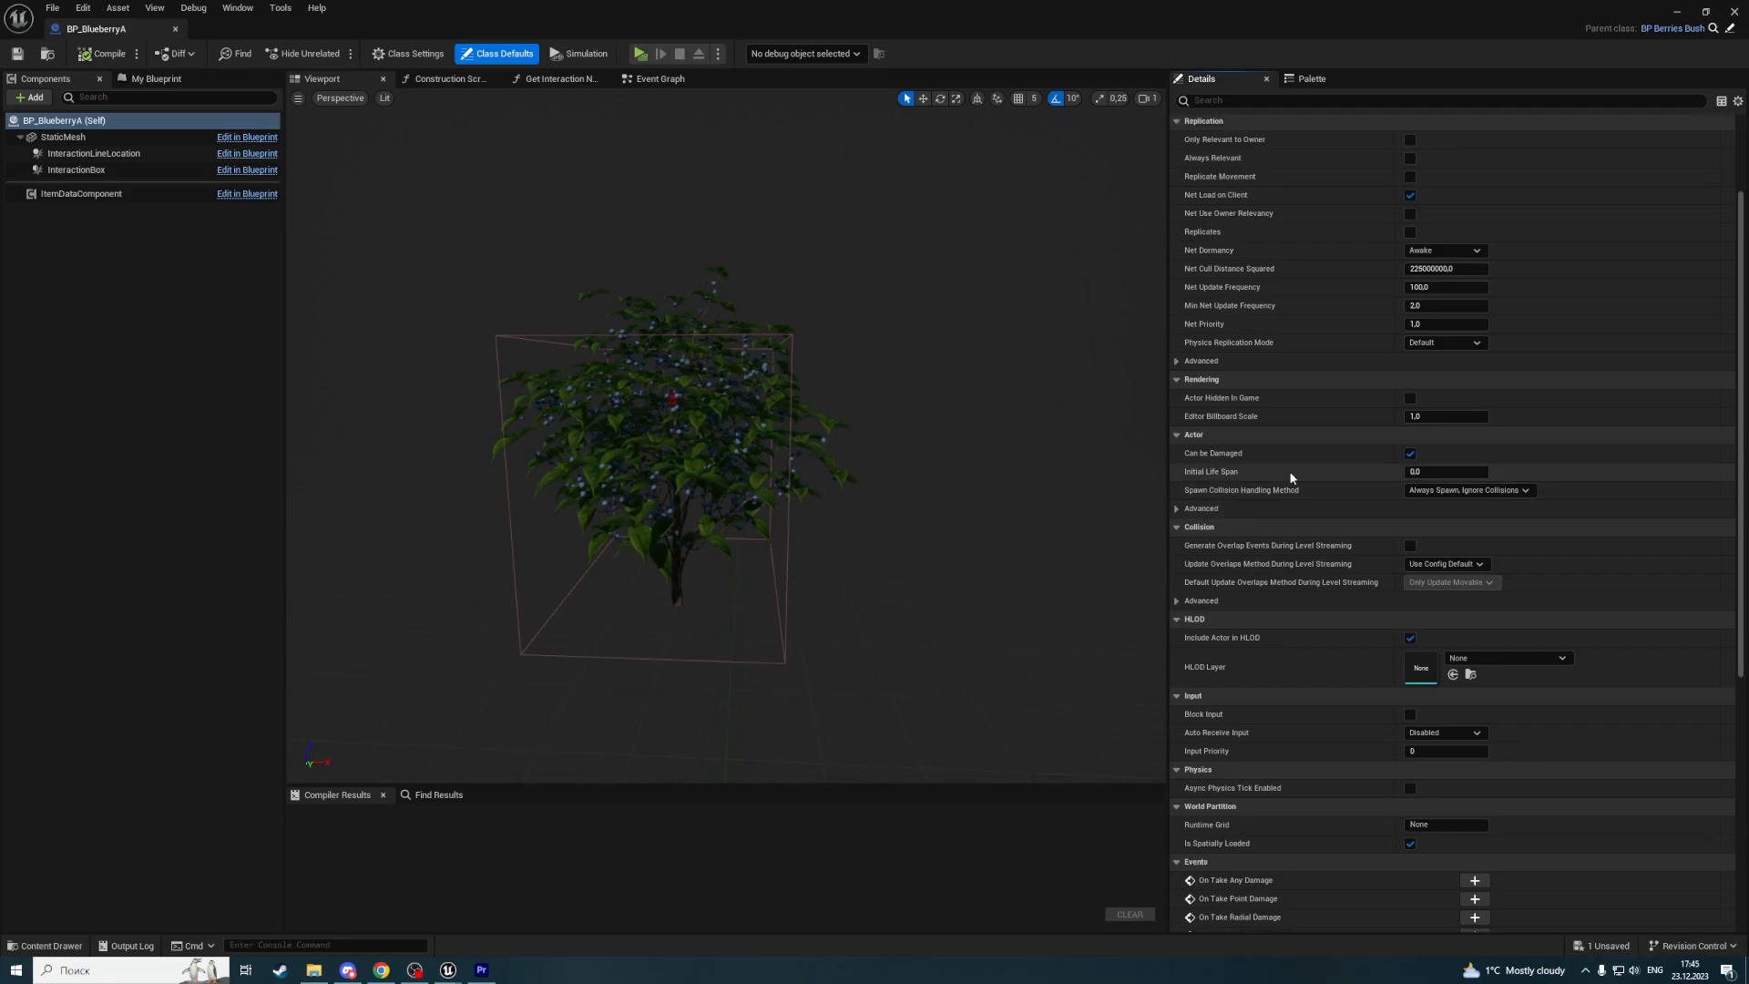
{"action": "left_click", "coordinate": [1176, 253]}
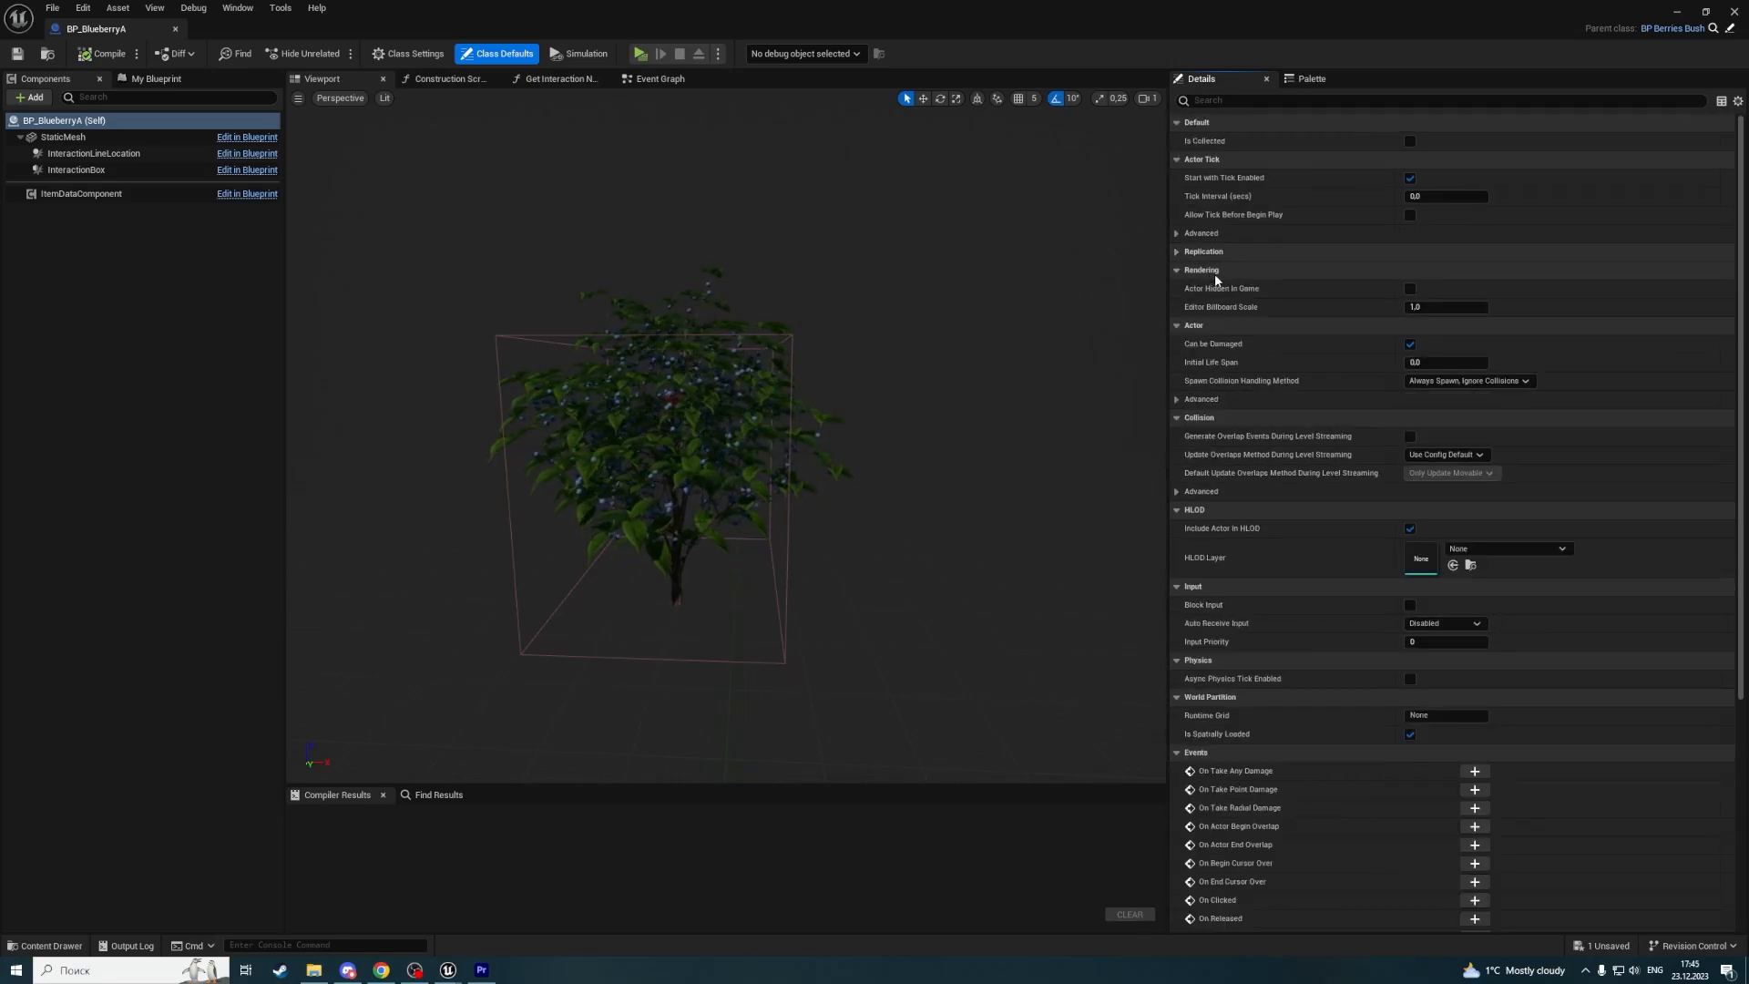
{"action": "left_click", "coordinate": [1215, 270]}
{"action": "scroll", "coordinate": [1239, 237], "scroll_direction": "down", "scroll_amount": 5}
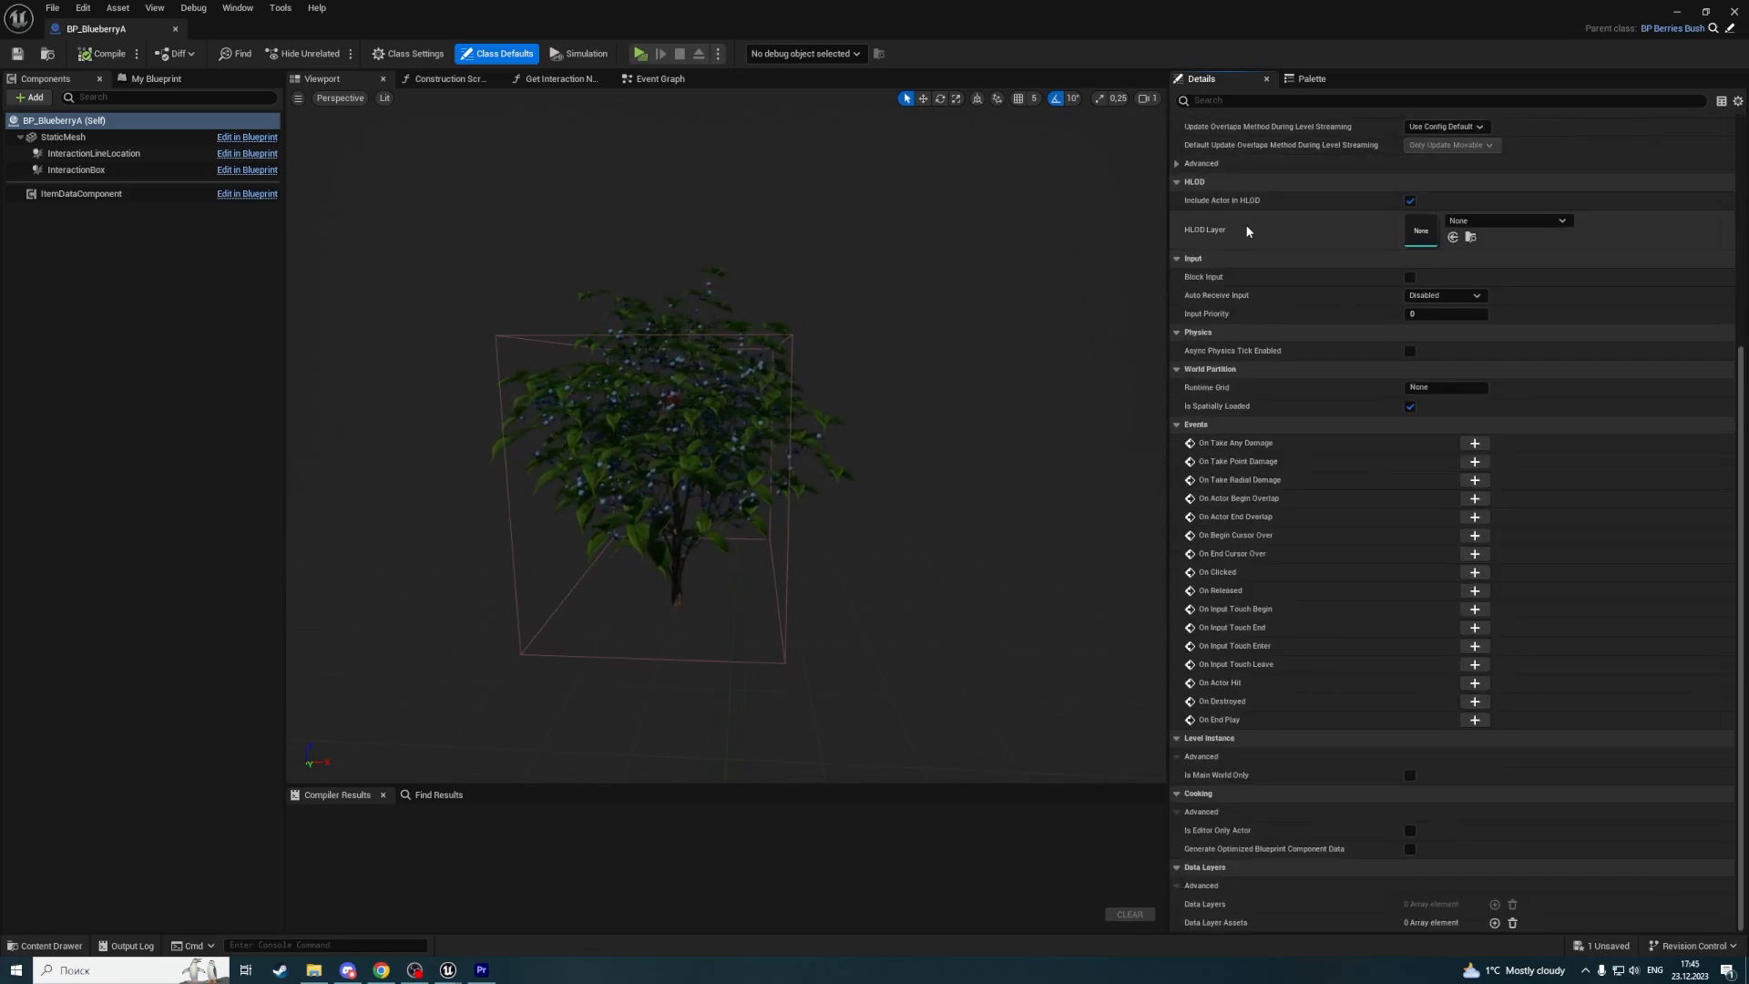
Examine the StaticMesh component's settings from Collision down to the LOD draw distance and Ray Tracing options.
{"action": "left_click", "coordinate": [92, 139]}
{"action": "scroll", "coordinate": [1337, 368], "scroll_direction": "down", "scroll_amount": 5}
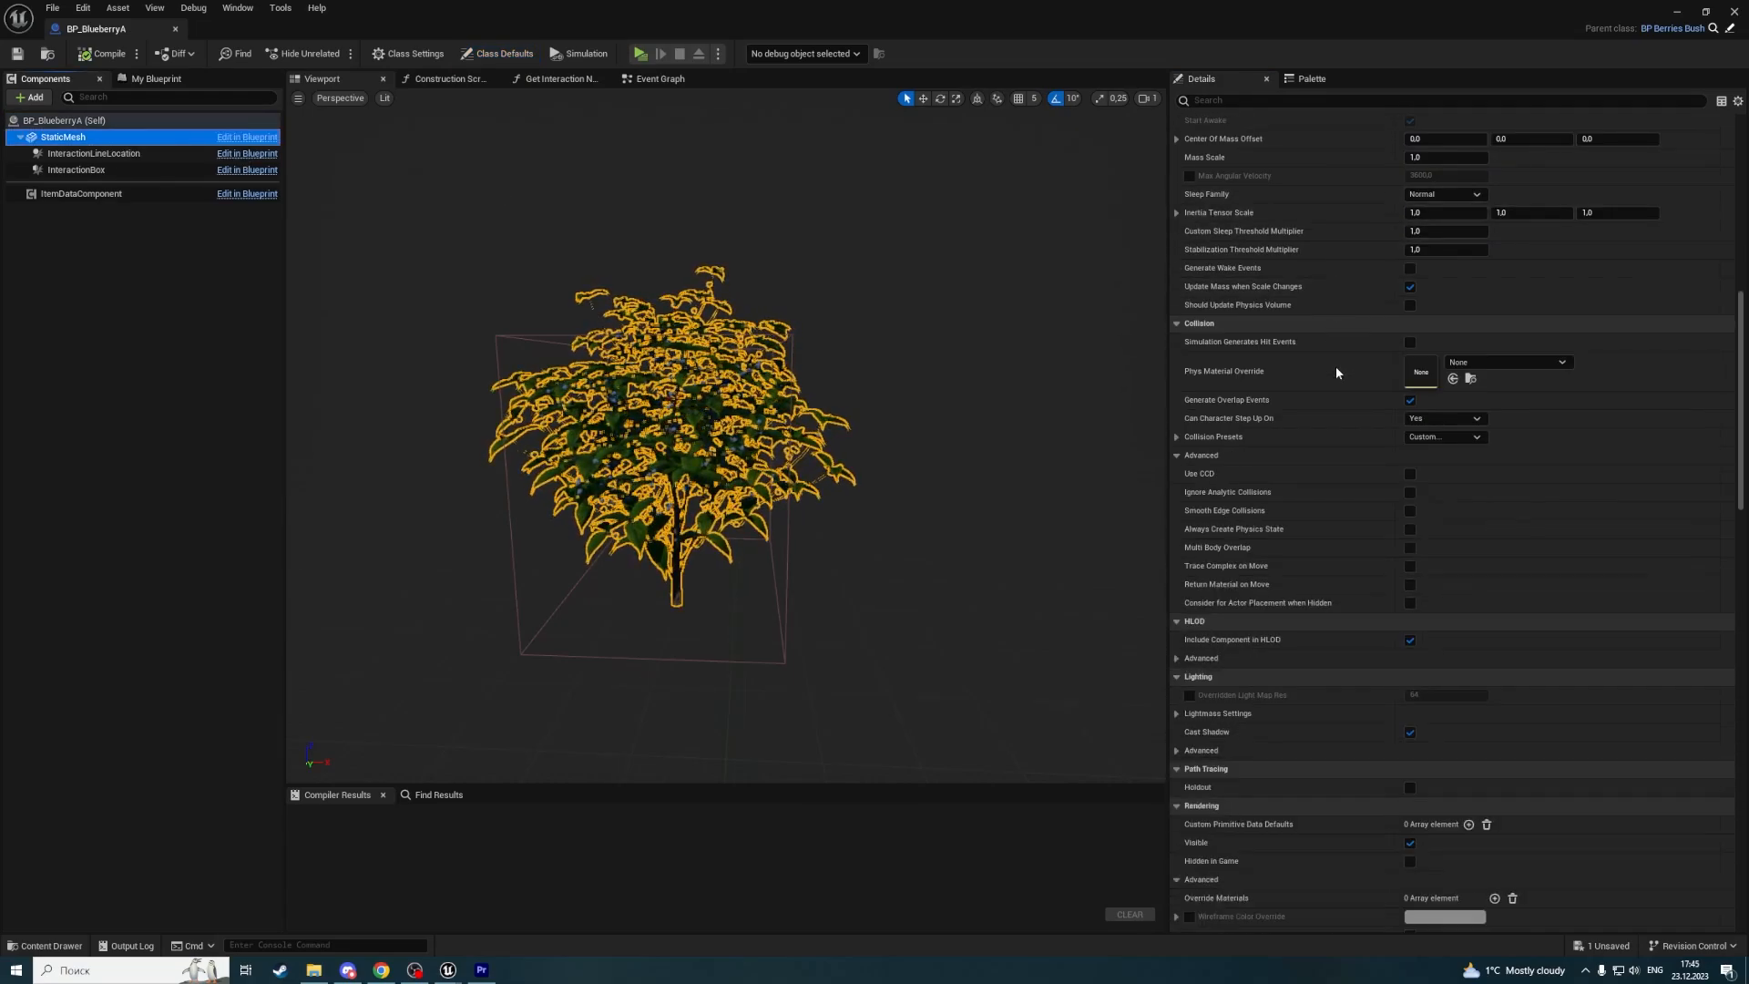
{"action": "scroll", "coordinate": [1336, 373], "scroll_direction": "down", "scroll_amount": 15}
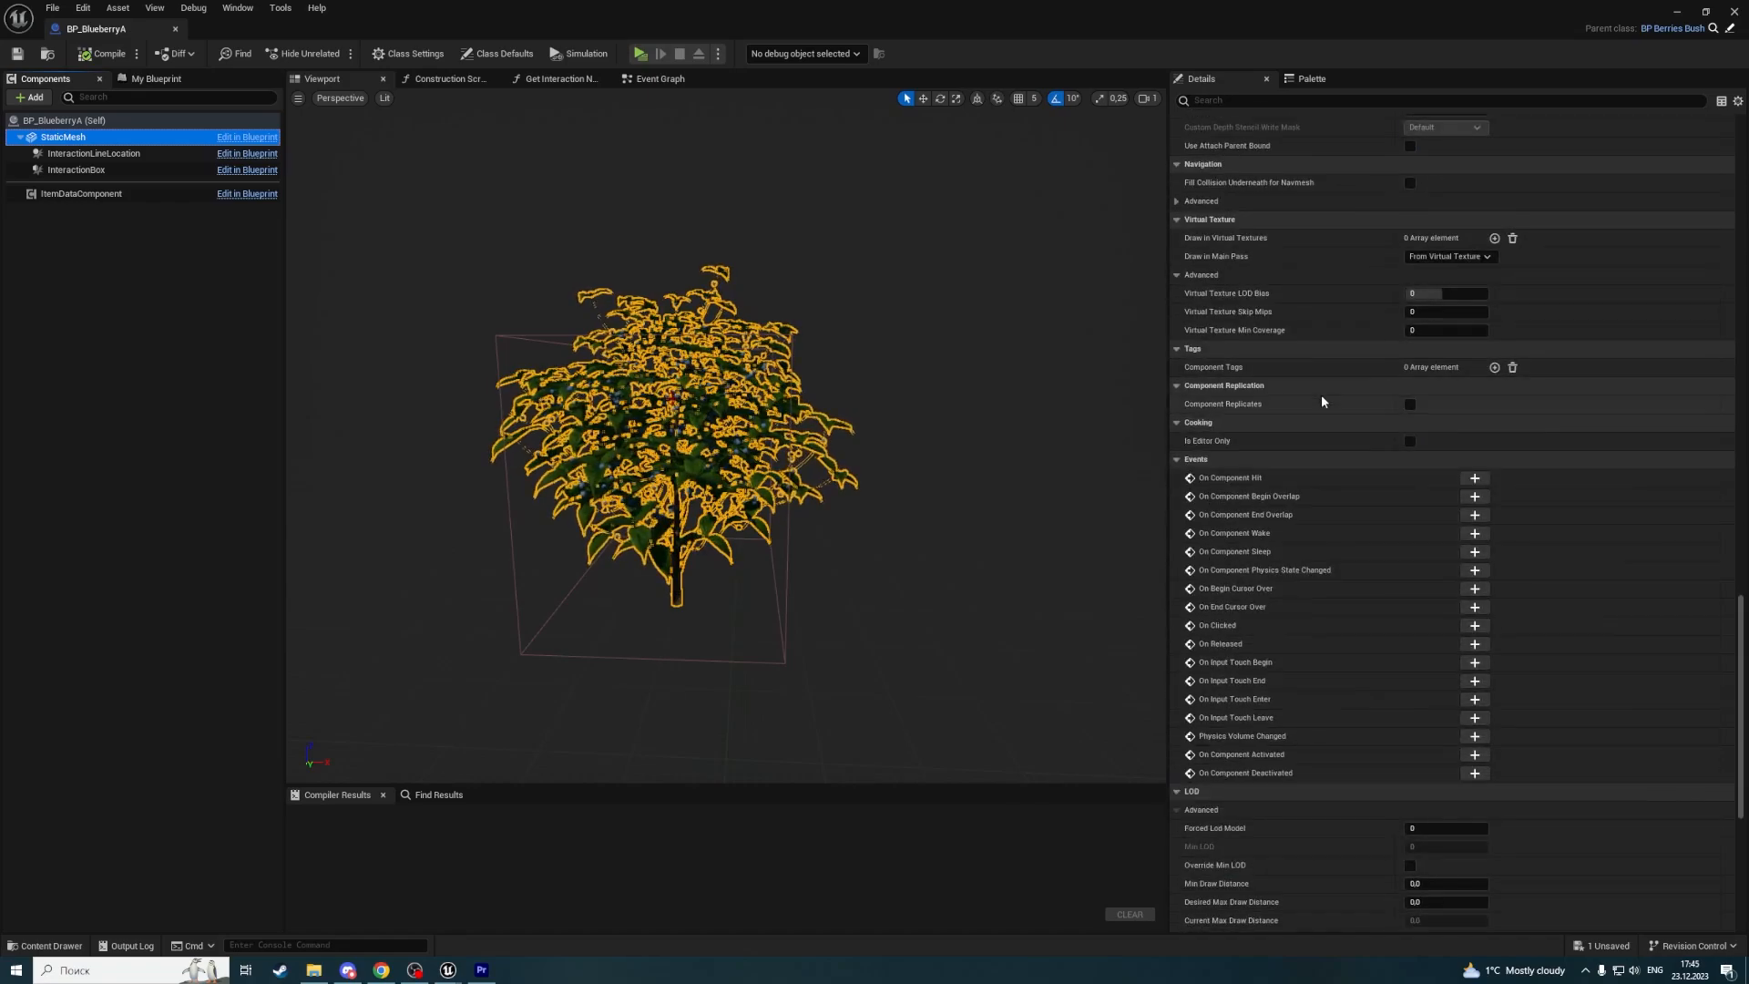
{"action": "scroll", "coordinate": [1322, 401], "scroll_direction": "down", "scroll_amount": 10}
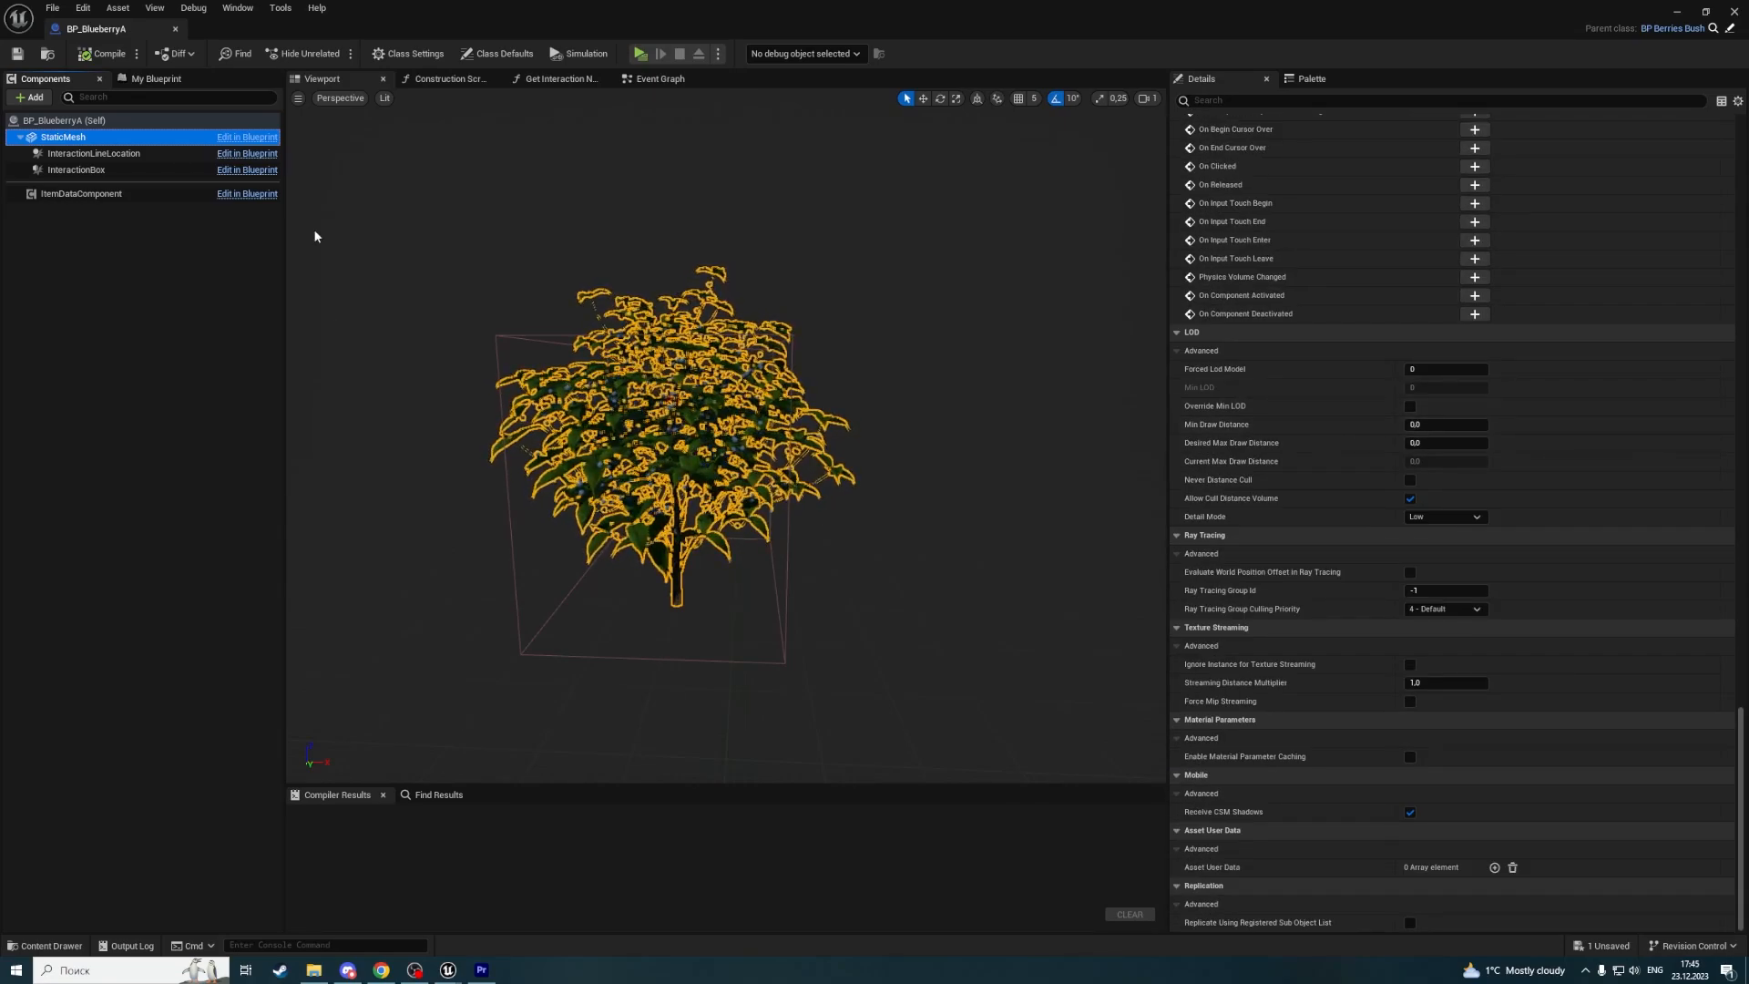
{"action": "mouse_move", "coordinate": [804, 347]}
{"action": "right_mouse_down"}
{"action": "mouse_move", "coordinate": [856, 339]}
{"action": "mouse_move", "coordinate": [791, 328]}
{"action": "mouse_move", "coordinate": [792, 346]}
{"action": "right_mouse_up"}
{"action": "scroll", "coordinate": [1304, 374], "scroll_direction": "up", "scroll_amount": 10}
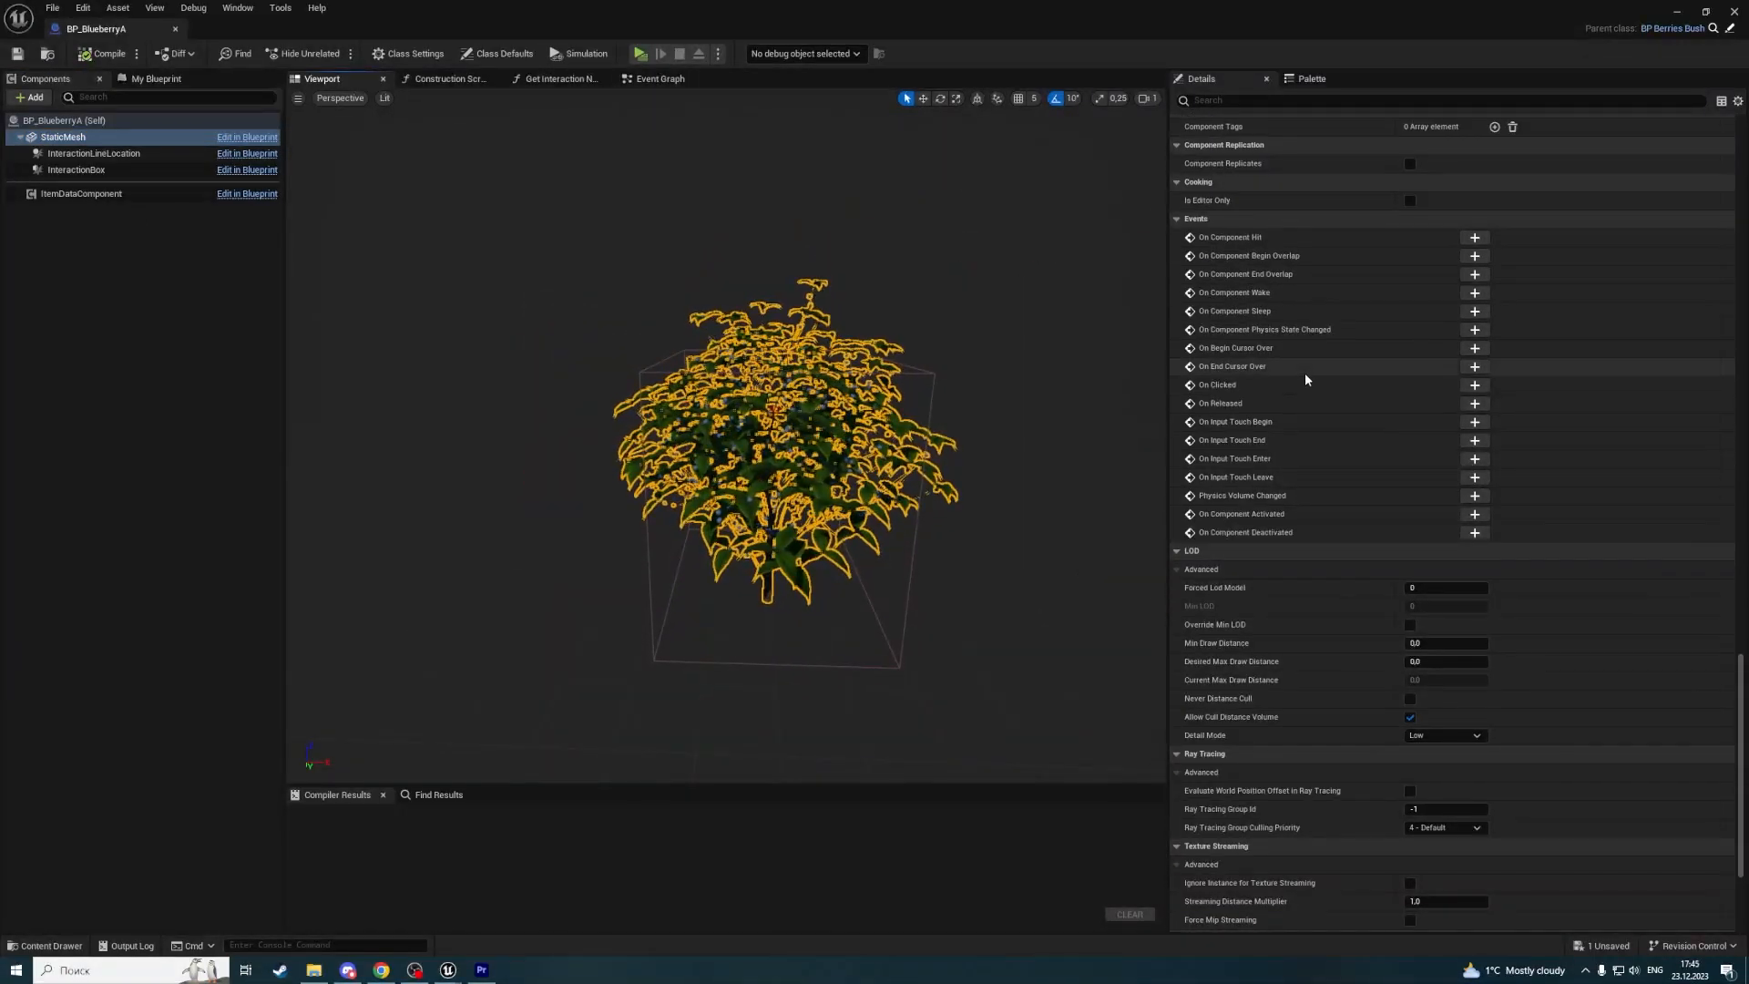
{"action": "scroll", "coordinate": [1309, 383], "scroll_direction": "down", "scroll_amount": 8}
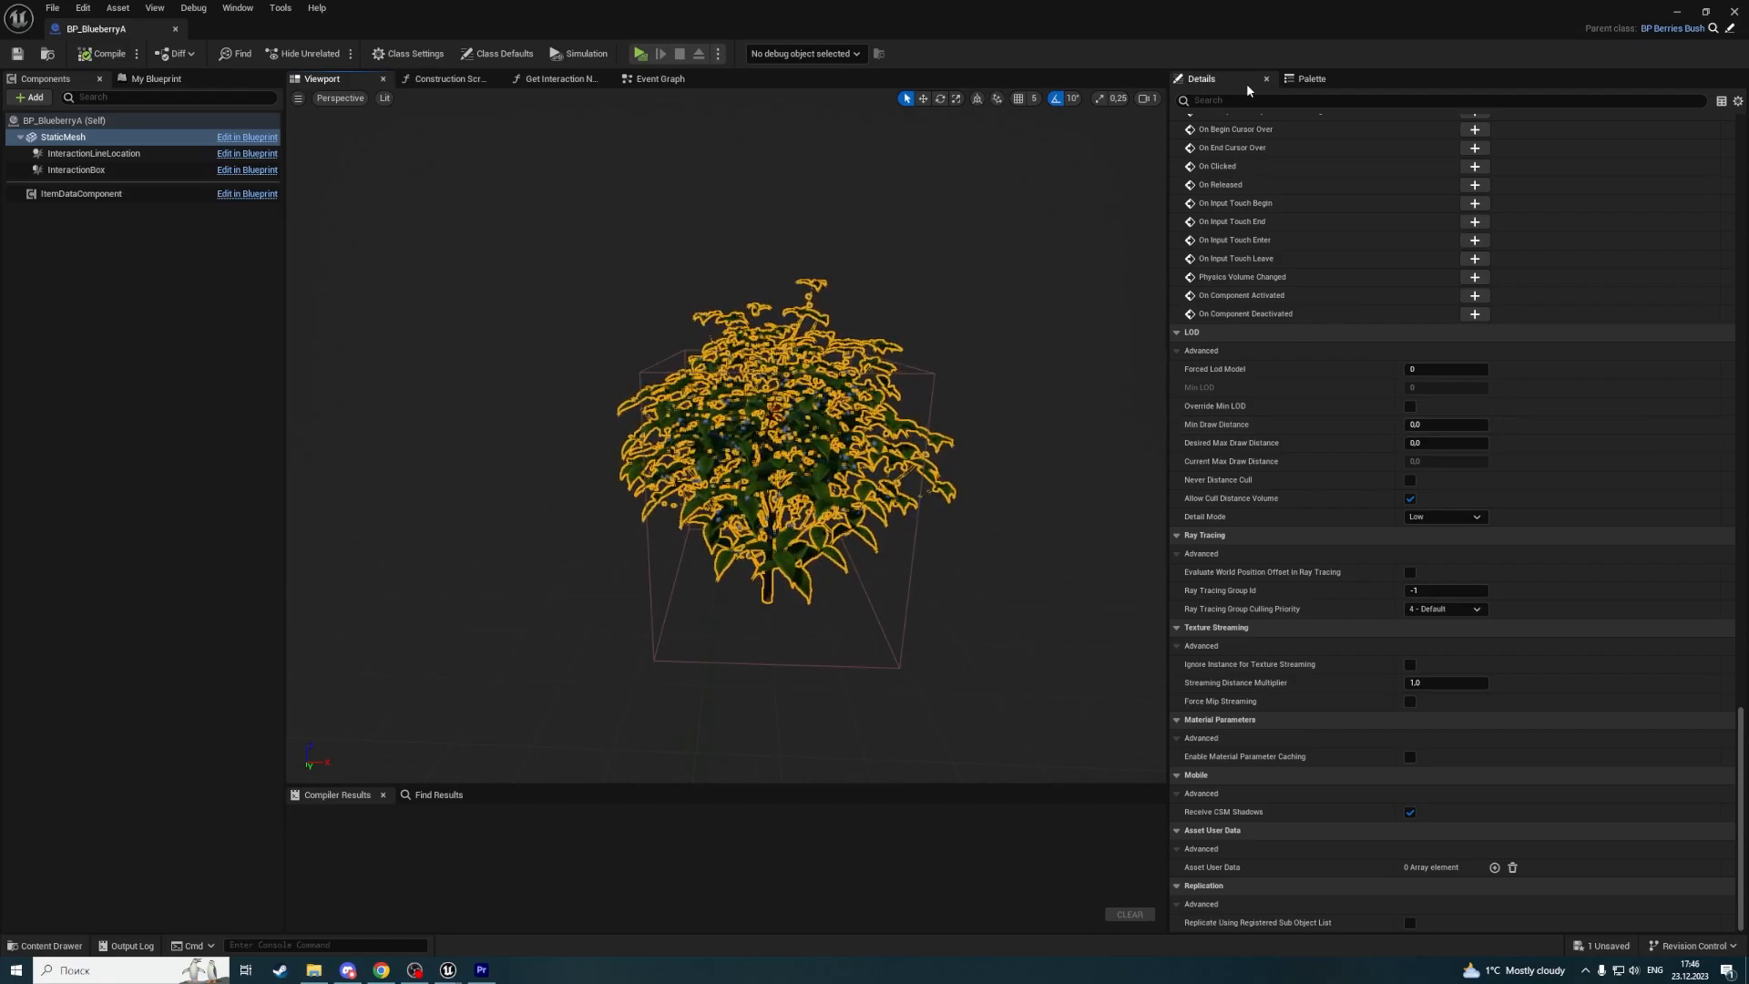
Search the StaticMesh component's details for "world", clear the search, and review its LOD and Rendering settings.
{"action": "left_click", "coordinate": [1261, 105]}
{"action": "type", "text": "world"}
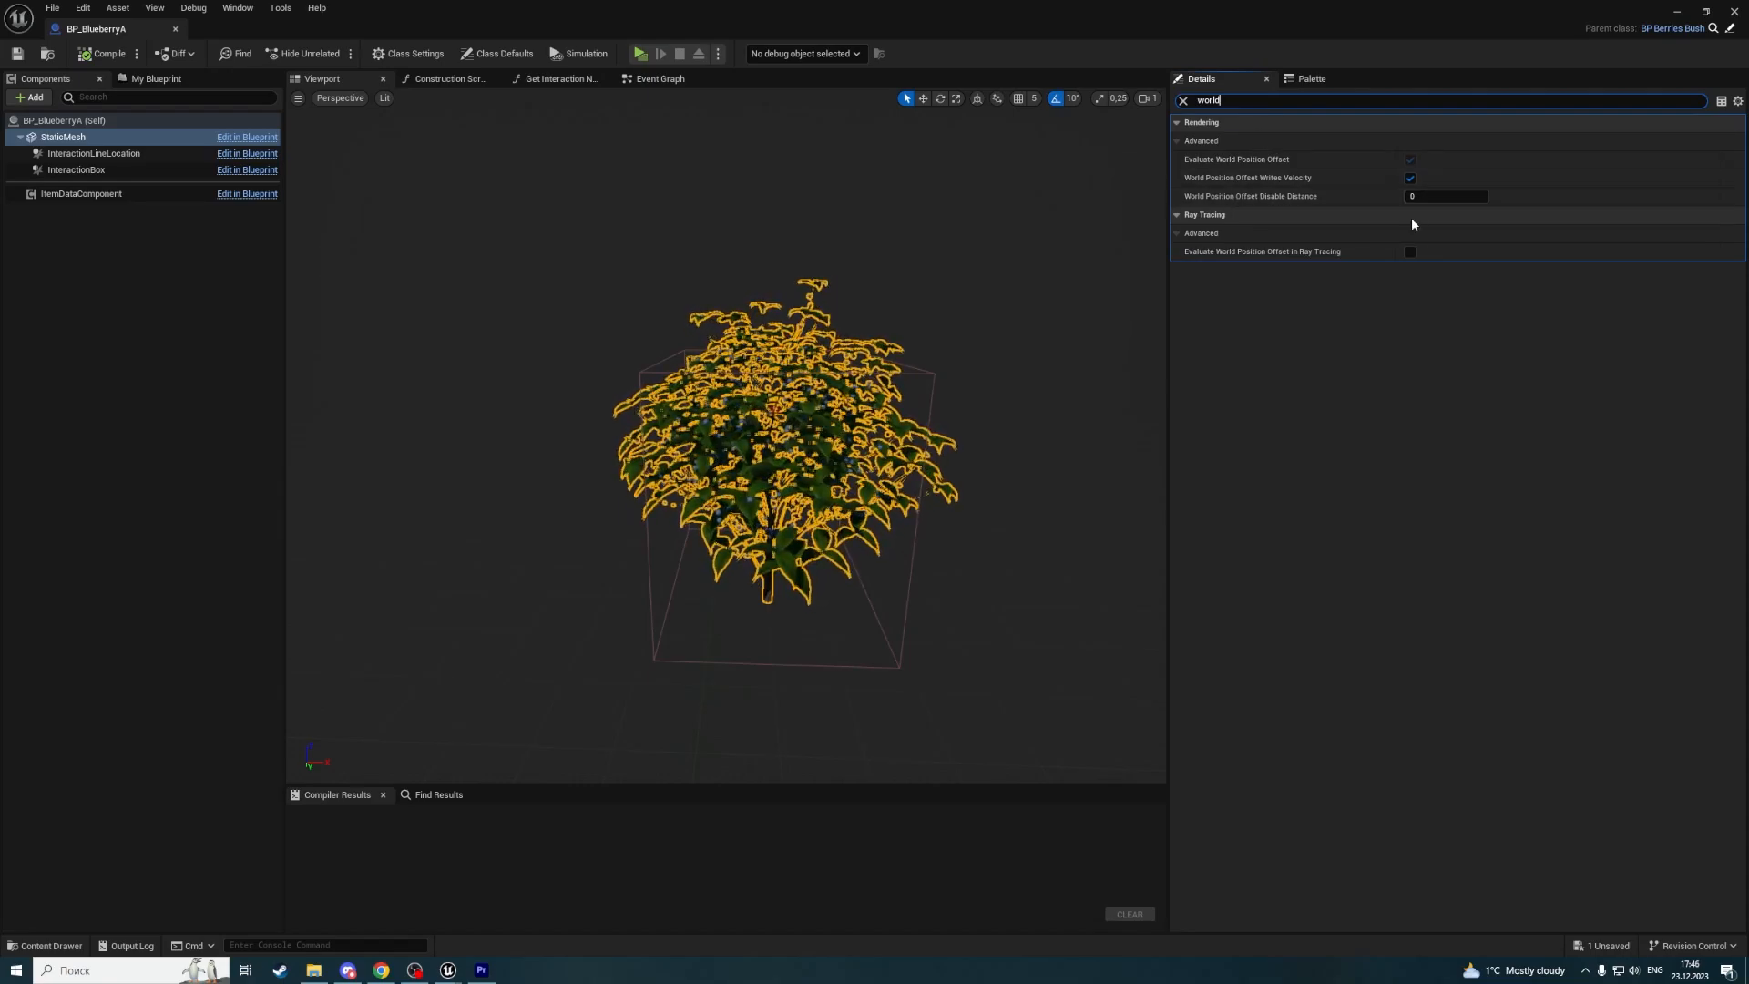
{"action": "left_click", "coordinate": [1184, 102]}
{"action": "scroll", "coordinate": [1293, 364], "scroll_direction": "down", "scroll_amount": 15}
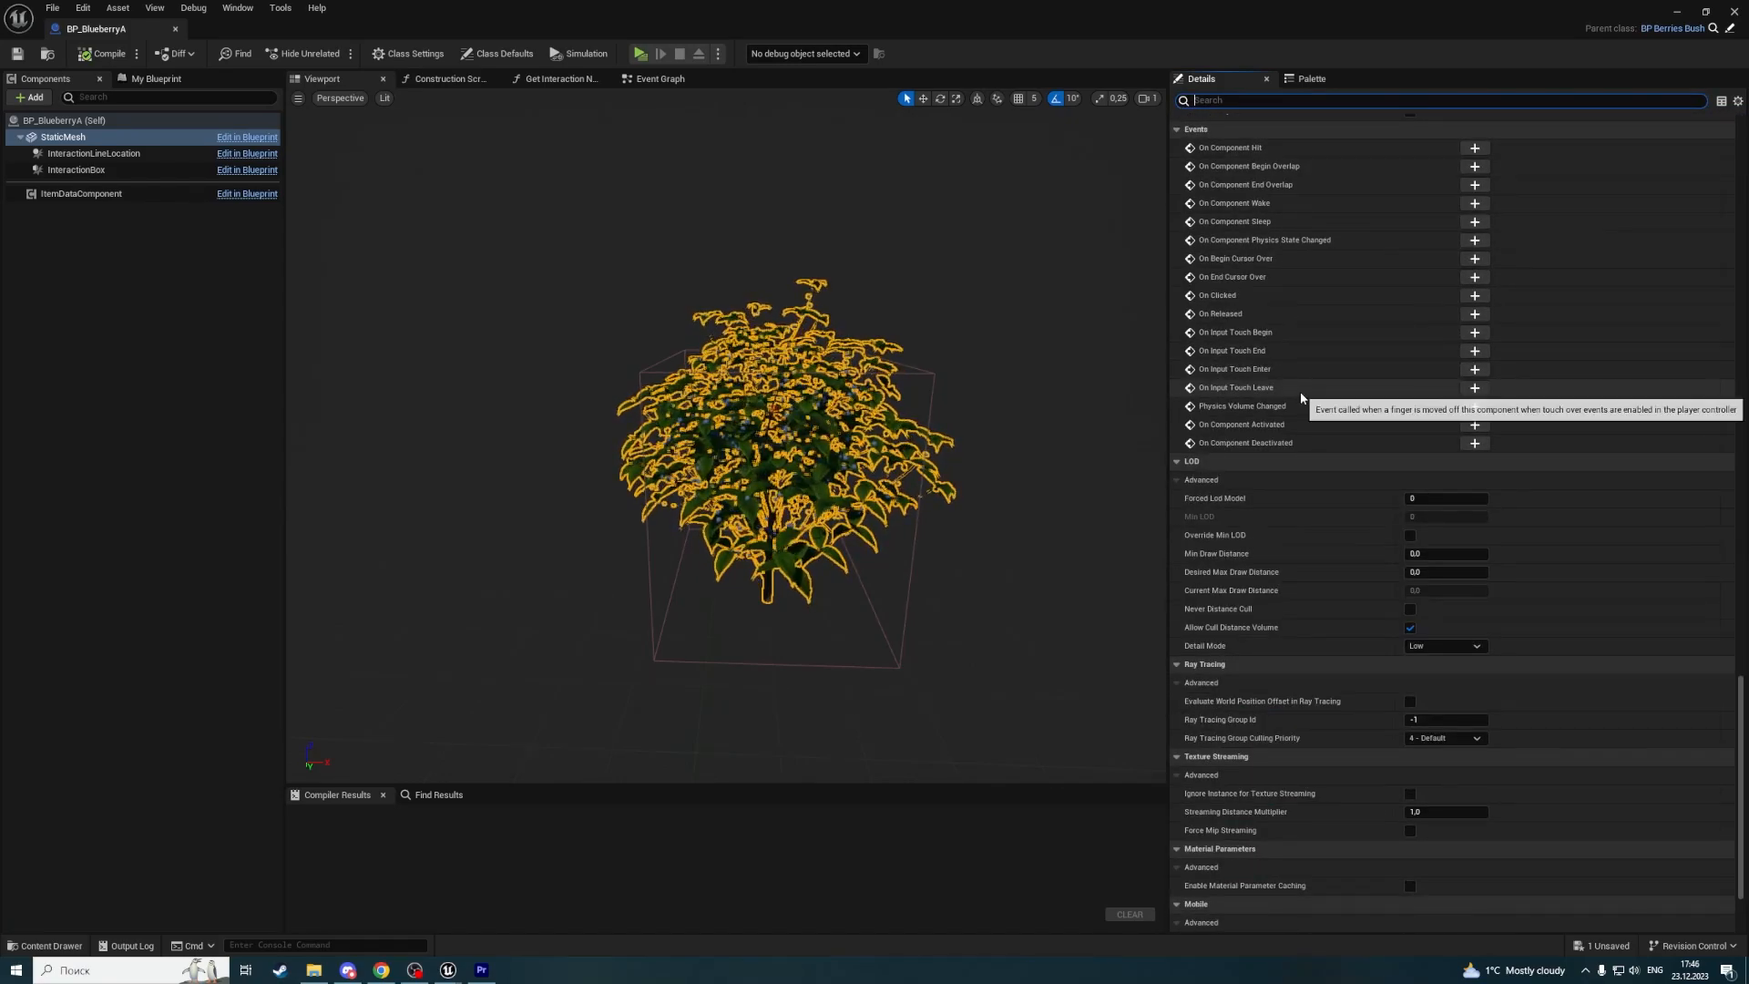
{"action": "scroll", "coordinate": [1300, 392], "scroll_direction": "down", "scroll_amount": 3}
{"action": "scroll", "coordinate": [1286, 638], "scroll_direction": "up", "scroll_amount": 7}
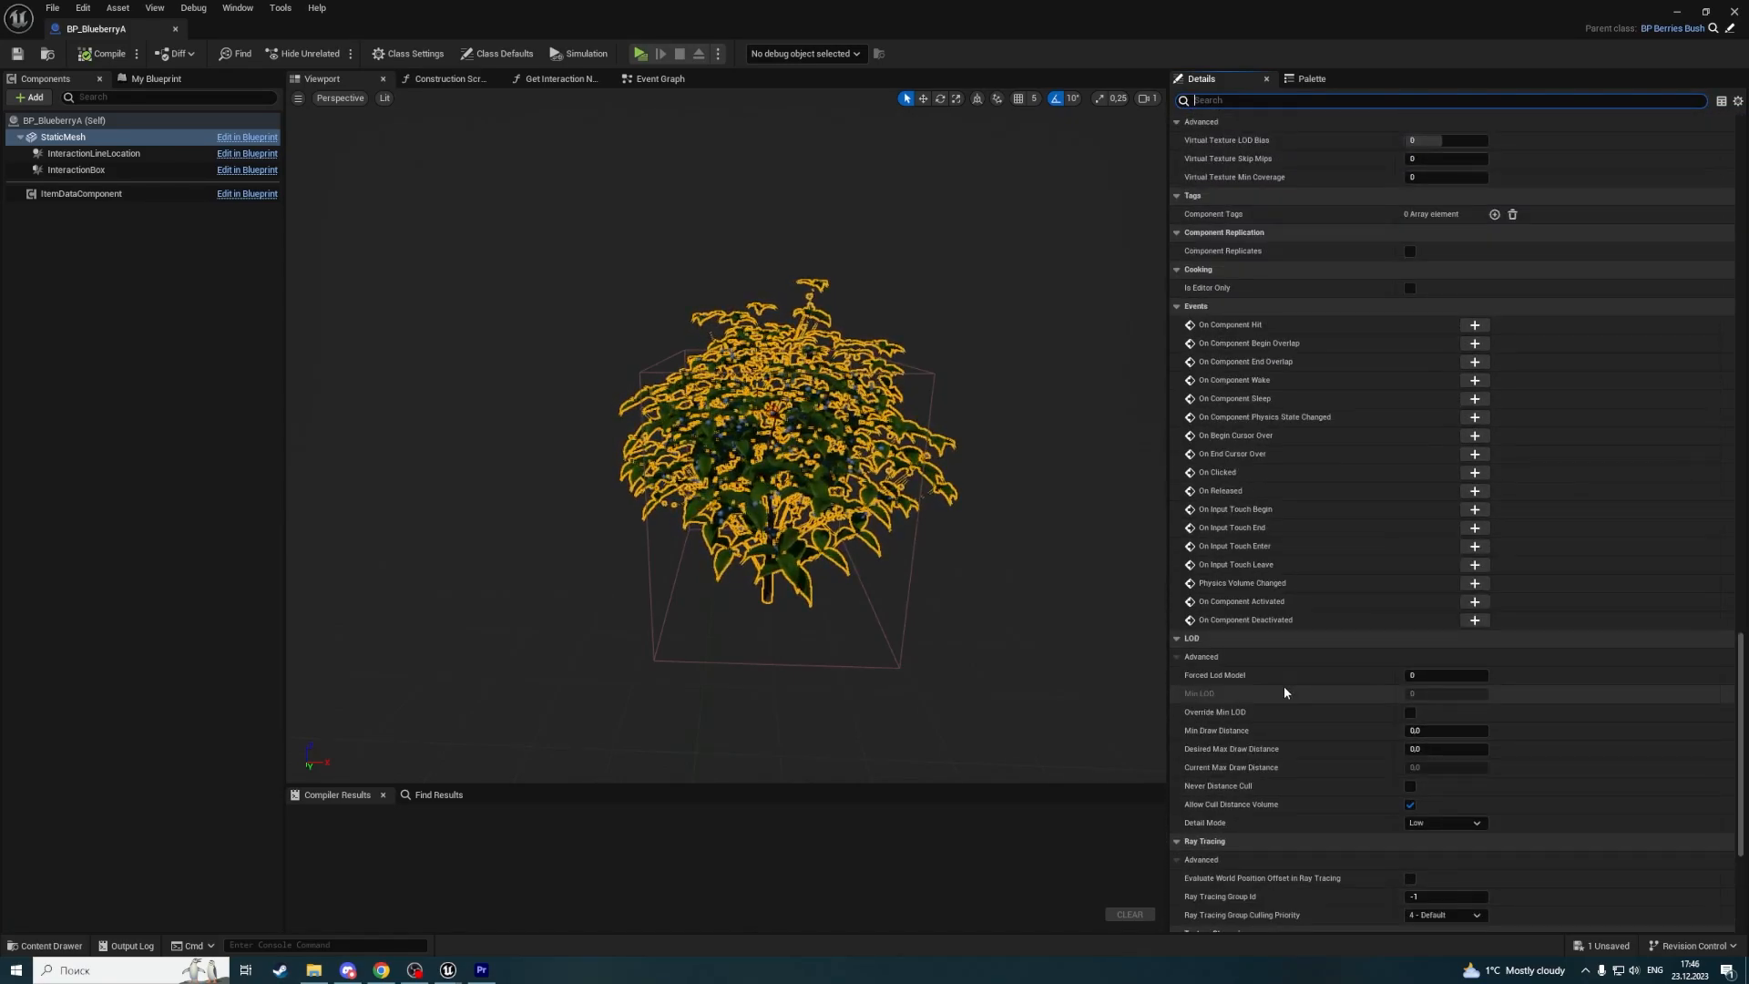
{"action": "scroll", "coordinate": [1282, 686], "scroll_direction": "up", "scroll_amount": 15}
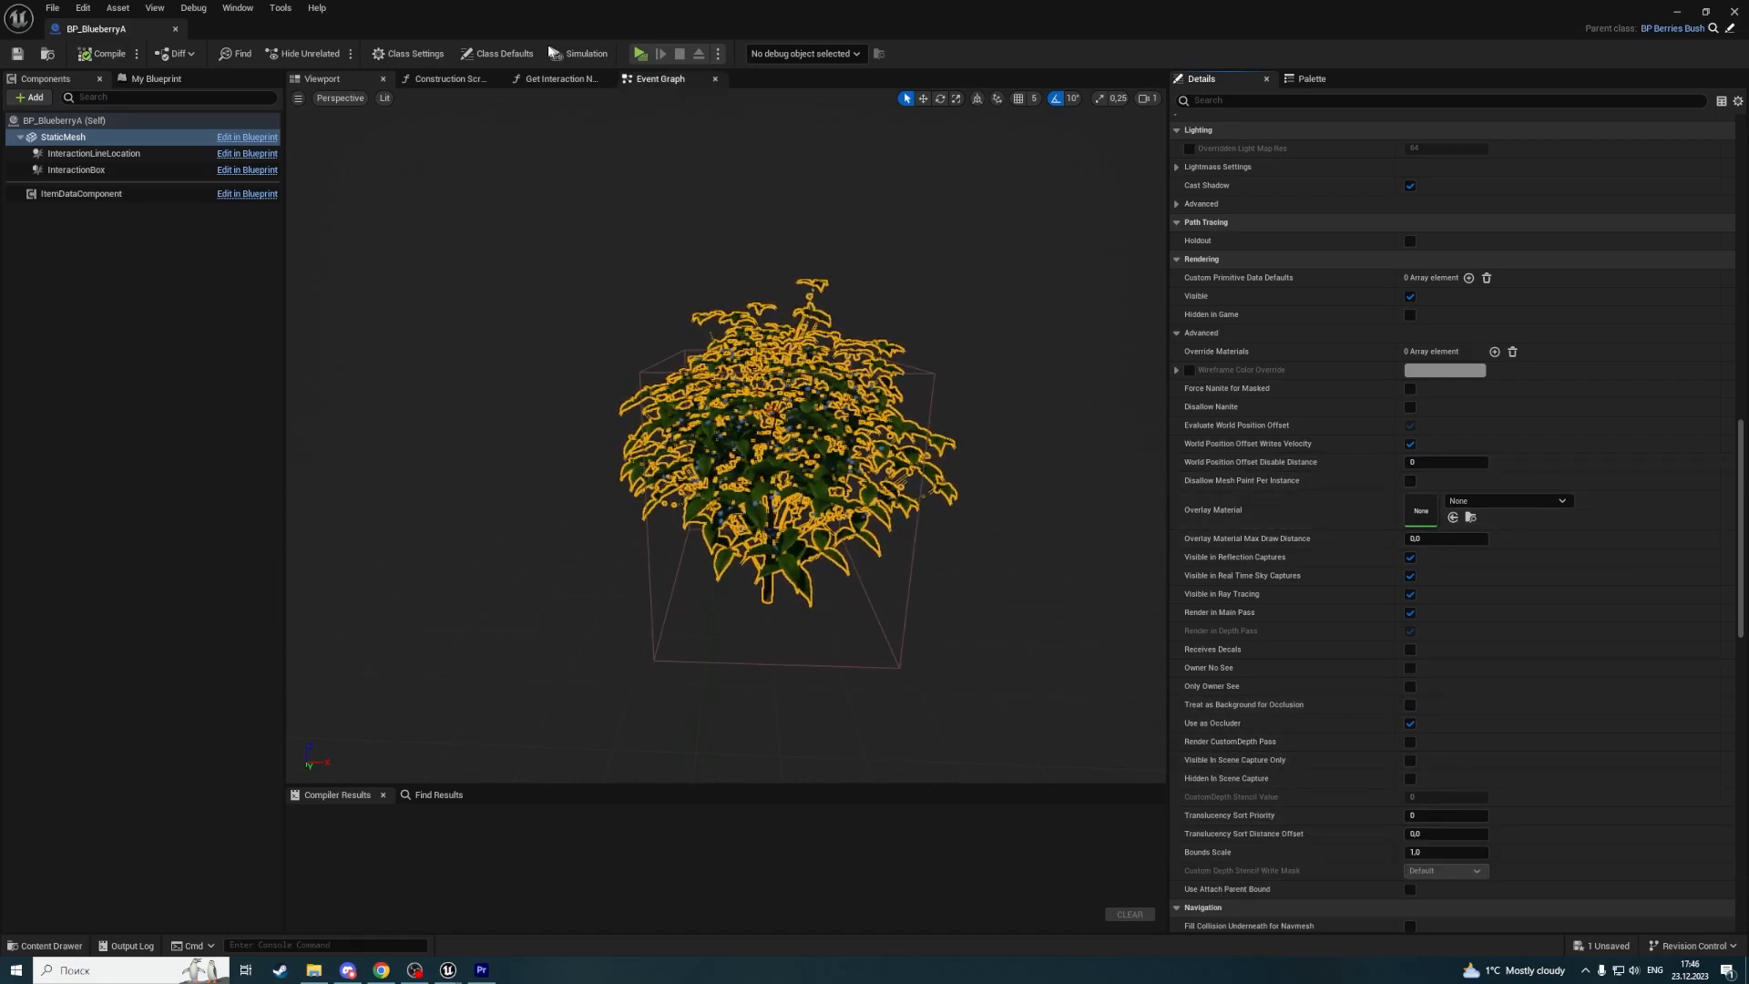
Close the BP_BlueberryA blueprint, shrink the Content Browser to enlarge the TestForest viewport, and frame the stumps in the clearing.
{"action": "left_click", "coordinate": [175, 29]}
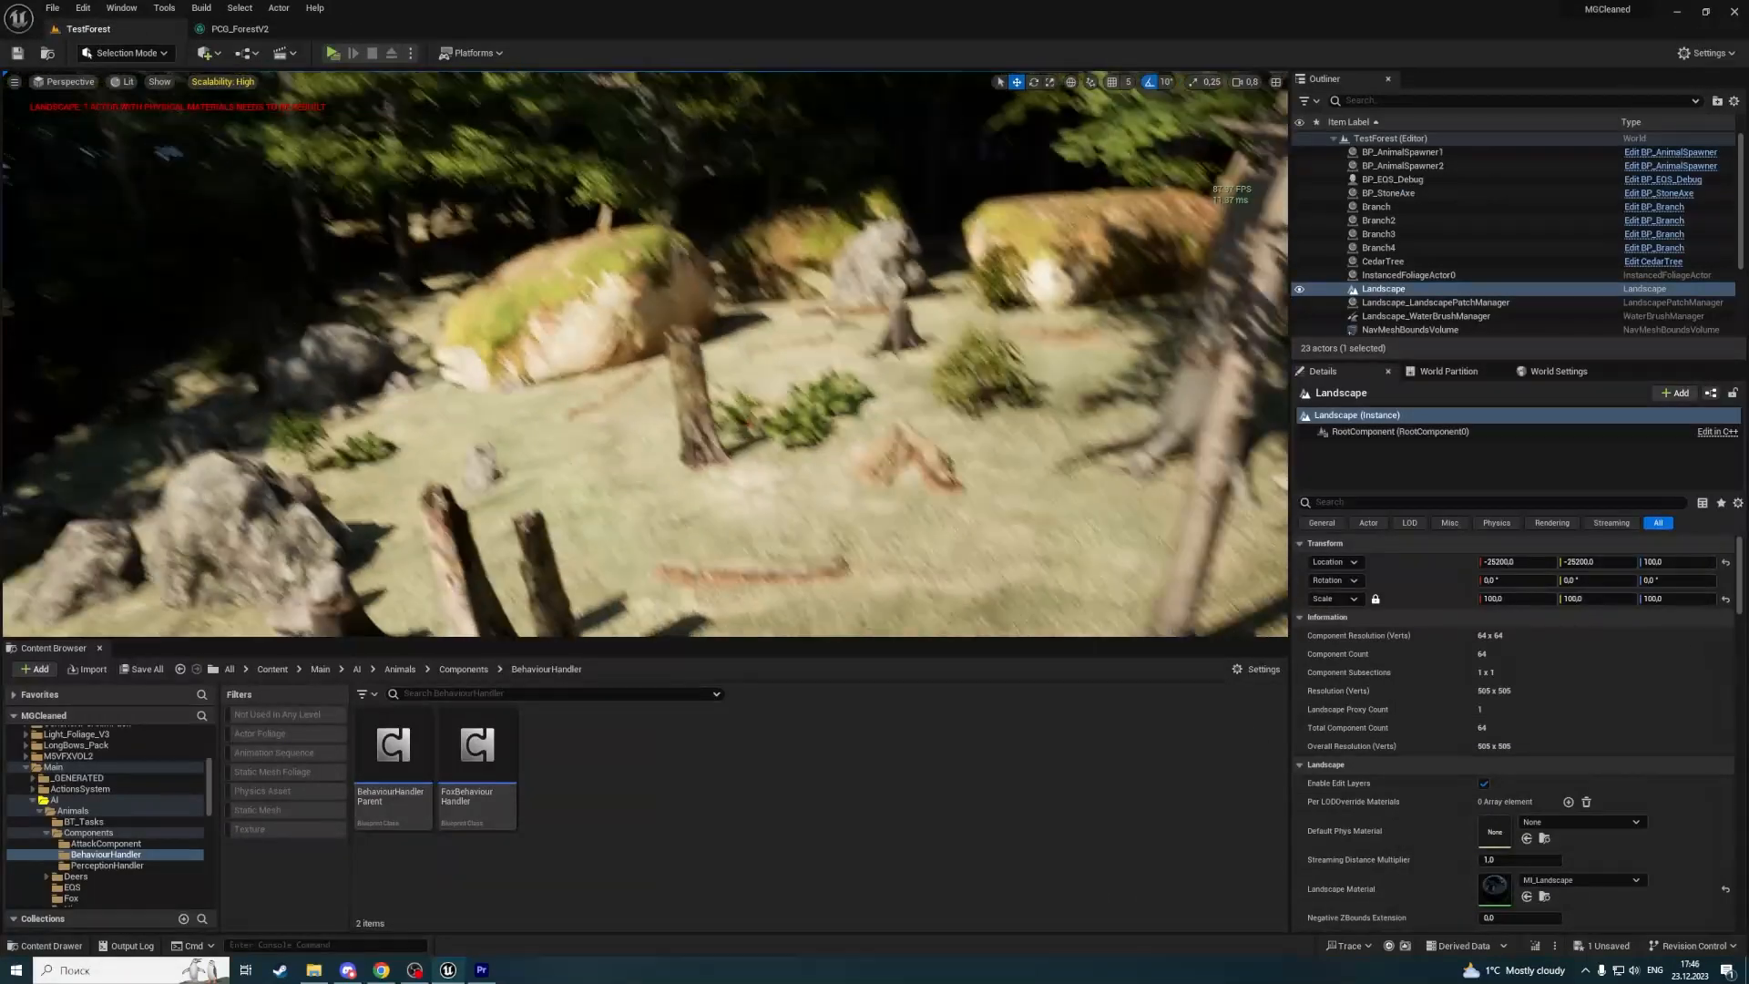
{"action": "mouse_move", "coordinate": [791, 528]}
{"action": "right_mouse_down"}
{"action": "mouse_move", "coordinate": [799, 510]}
{"action": "mouse_move", "coordinate": [765, 508]}
{"action": "right_mouse_up"}
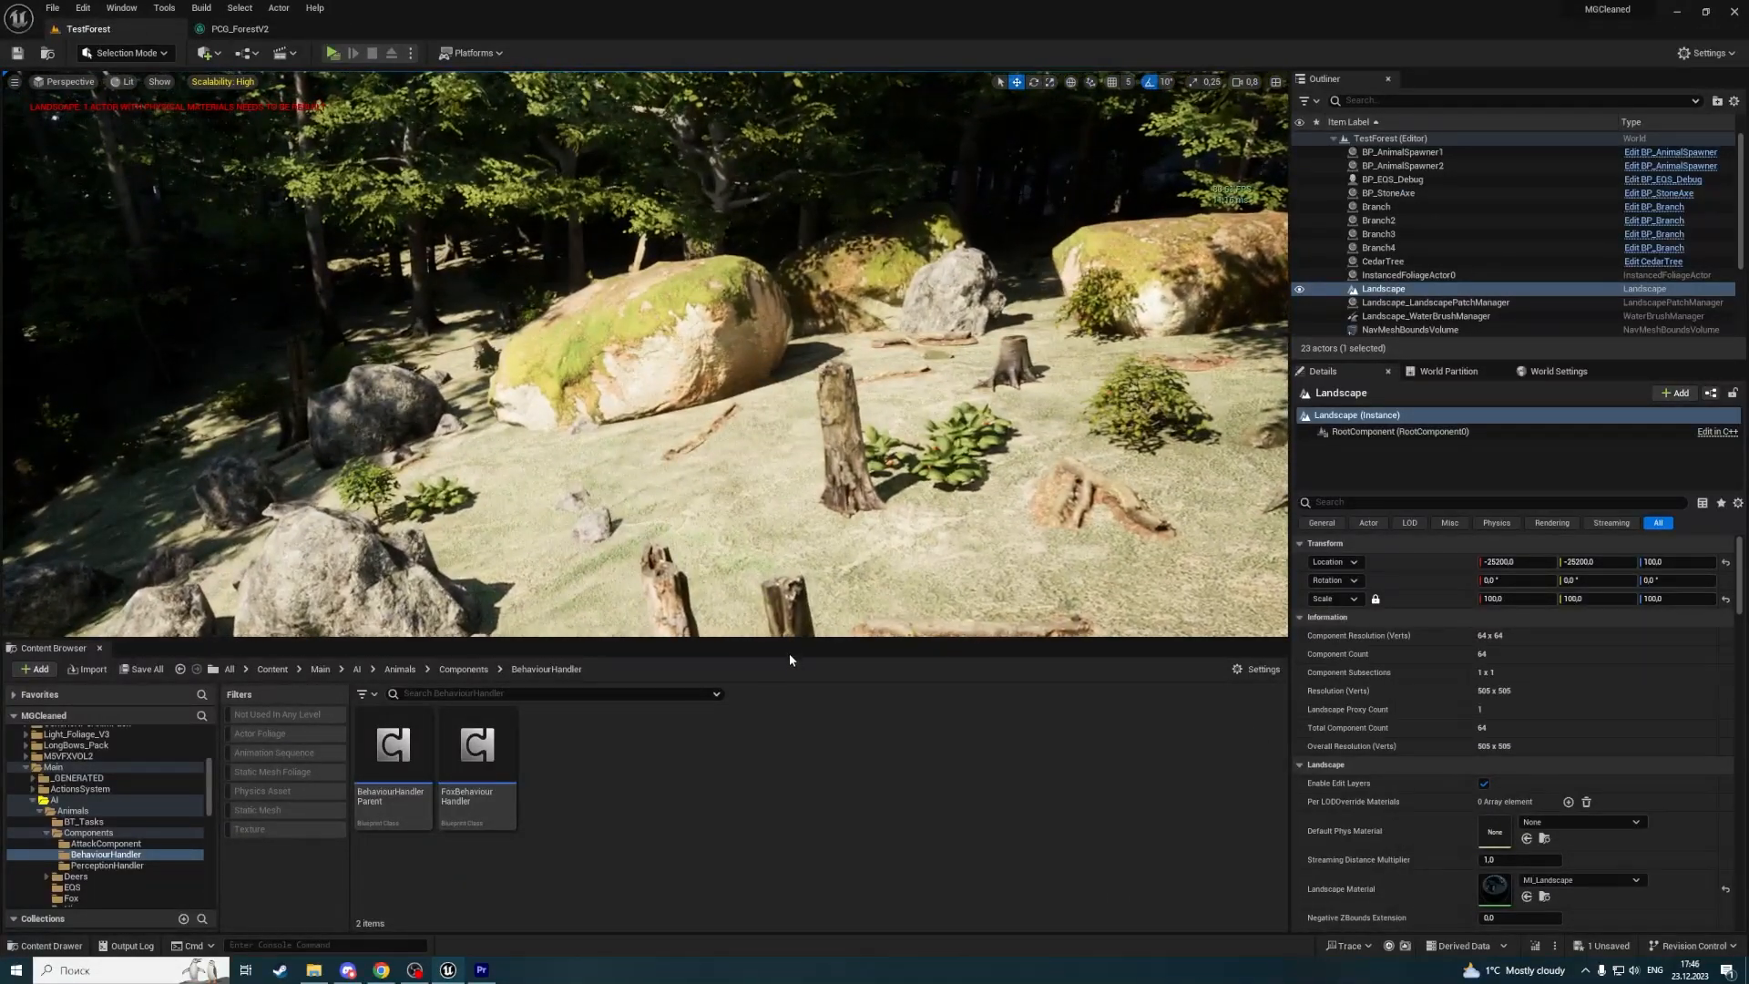
{"action": "left_click_drag", "start_coordinate": [791, 638], "coordinate": [819, 837]}
{"action": "key", "text": "w"}
{"action": "mouse_move", "coordinate": [825, 710]}
{"action": "right_mouse_down"}
{"action": "mouse_move", "coordinate": [592, 697]}
{"action": "mouse_move", "coordinate": [820, 729]}
{"action": "right_mouse_up"}
{"action": "scroll", "coordinate": [825, 710], "scroll_direction": "up", "scroll_amount": 1}
{"action": "right_click_drag", "start_coordinate": [864, 635], "coordinate": [756, 584]}
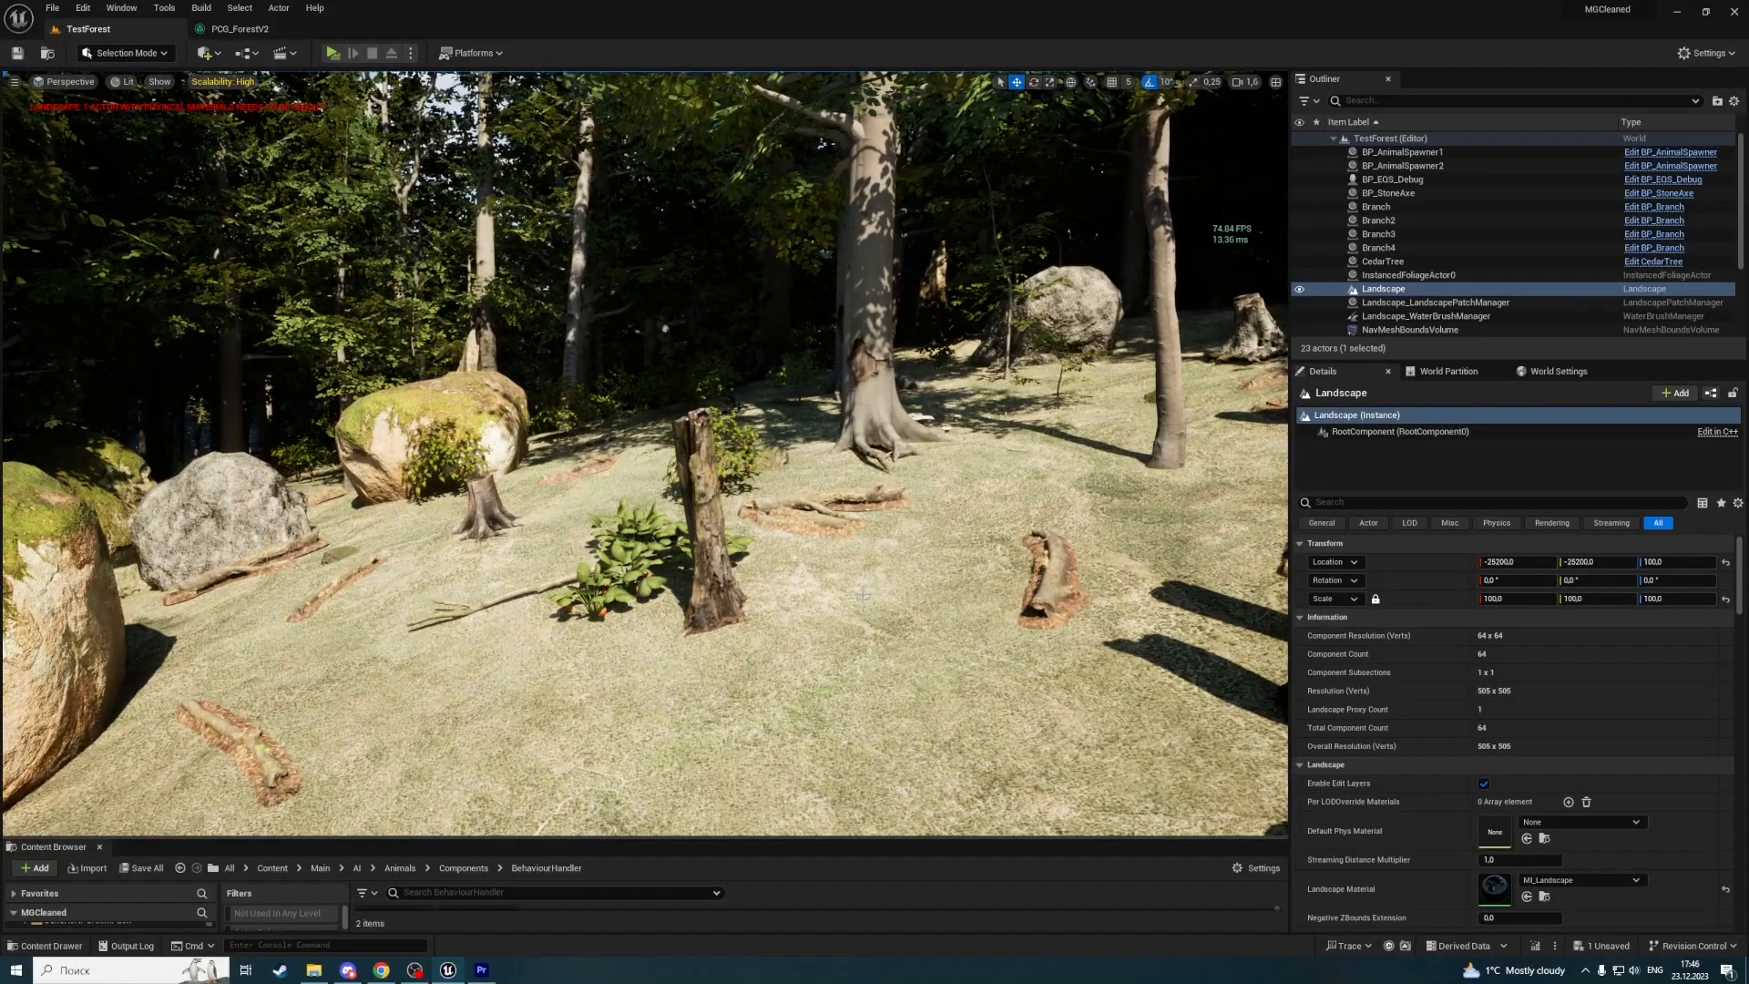
Survey the clearing's boulders, stumps, bushes and fallen logs from several angles against the surrounding forest.
{"action": "right_click_drag", "start_coordinate": [786, 543], "coordinate": [1111, 514]}
{"action": "key", "text": "w"}
{"action": "key", "text": "s"}
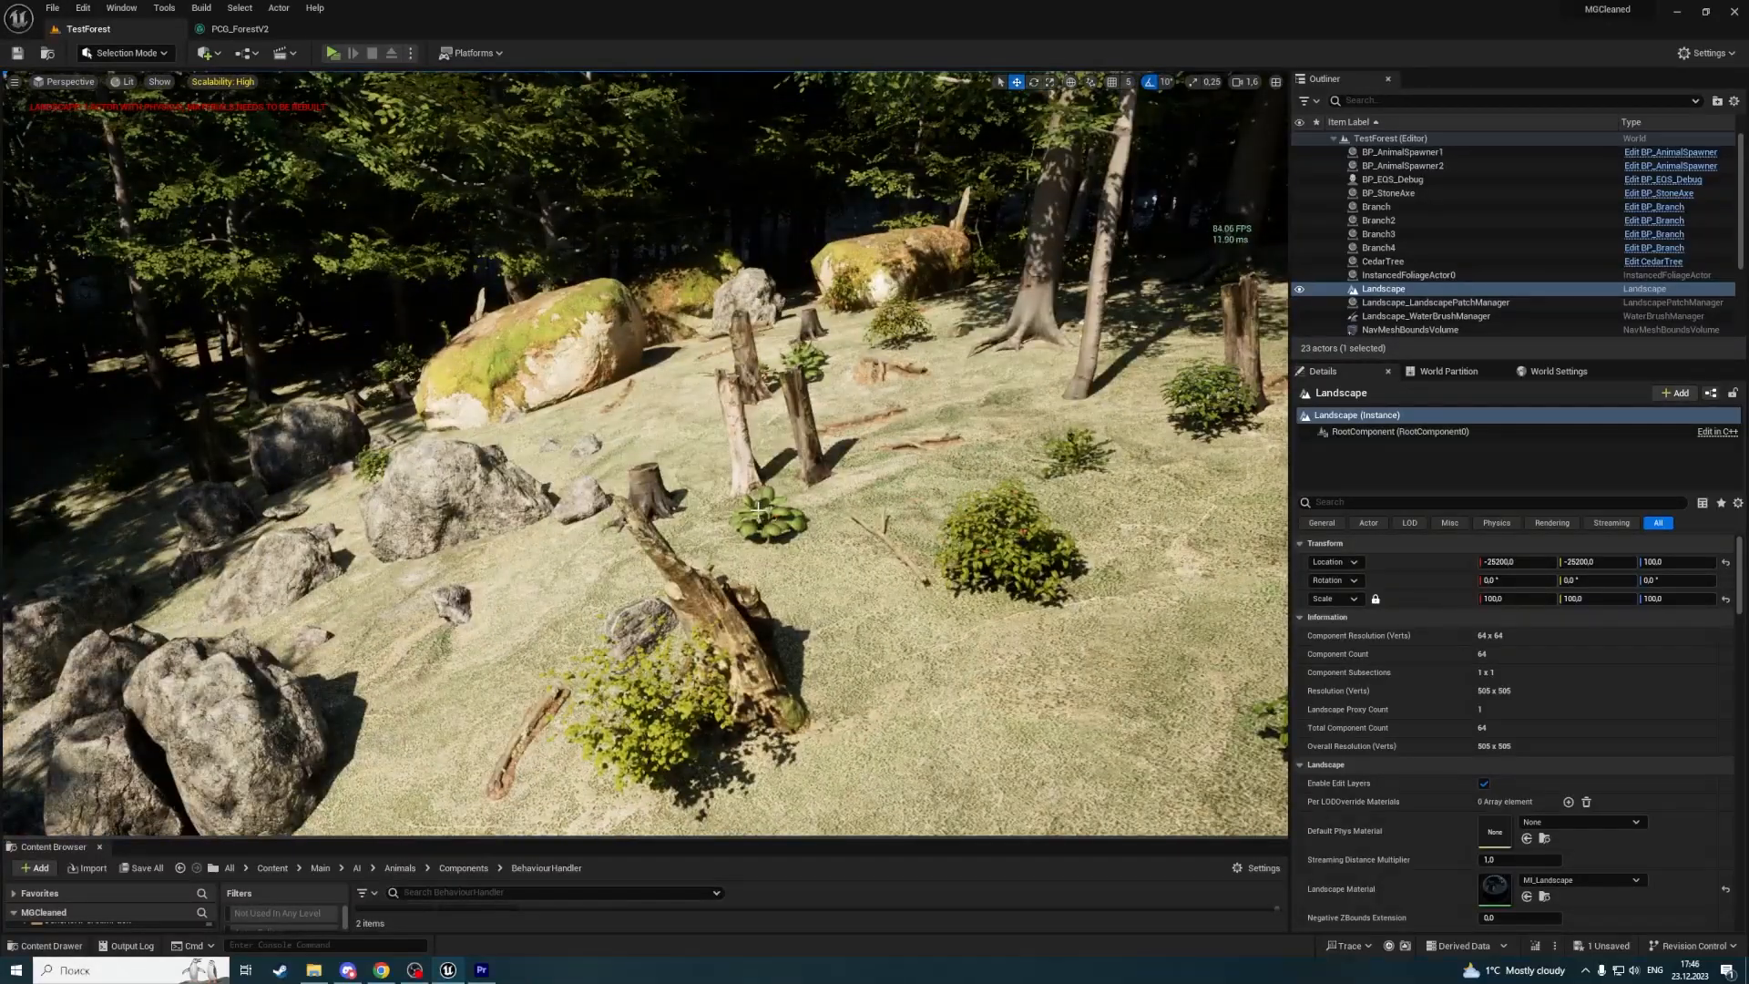
{"action": "right_click_drag", "start_coordinate": [758, 512], "coordinate": [979, 506]}
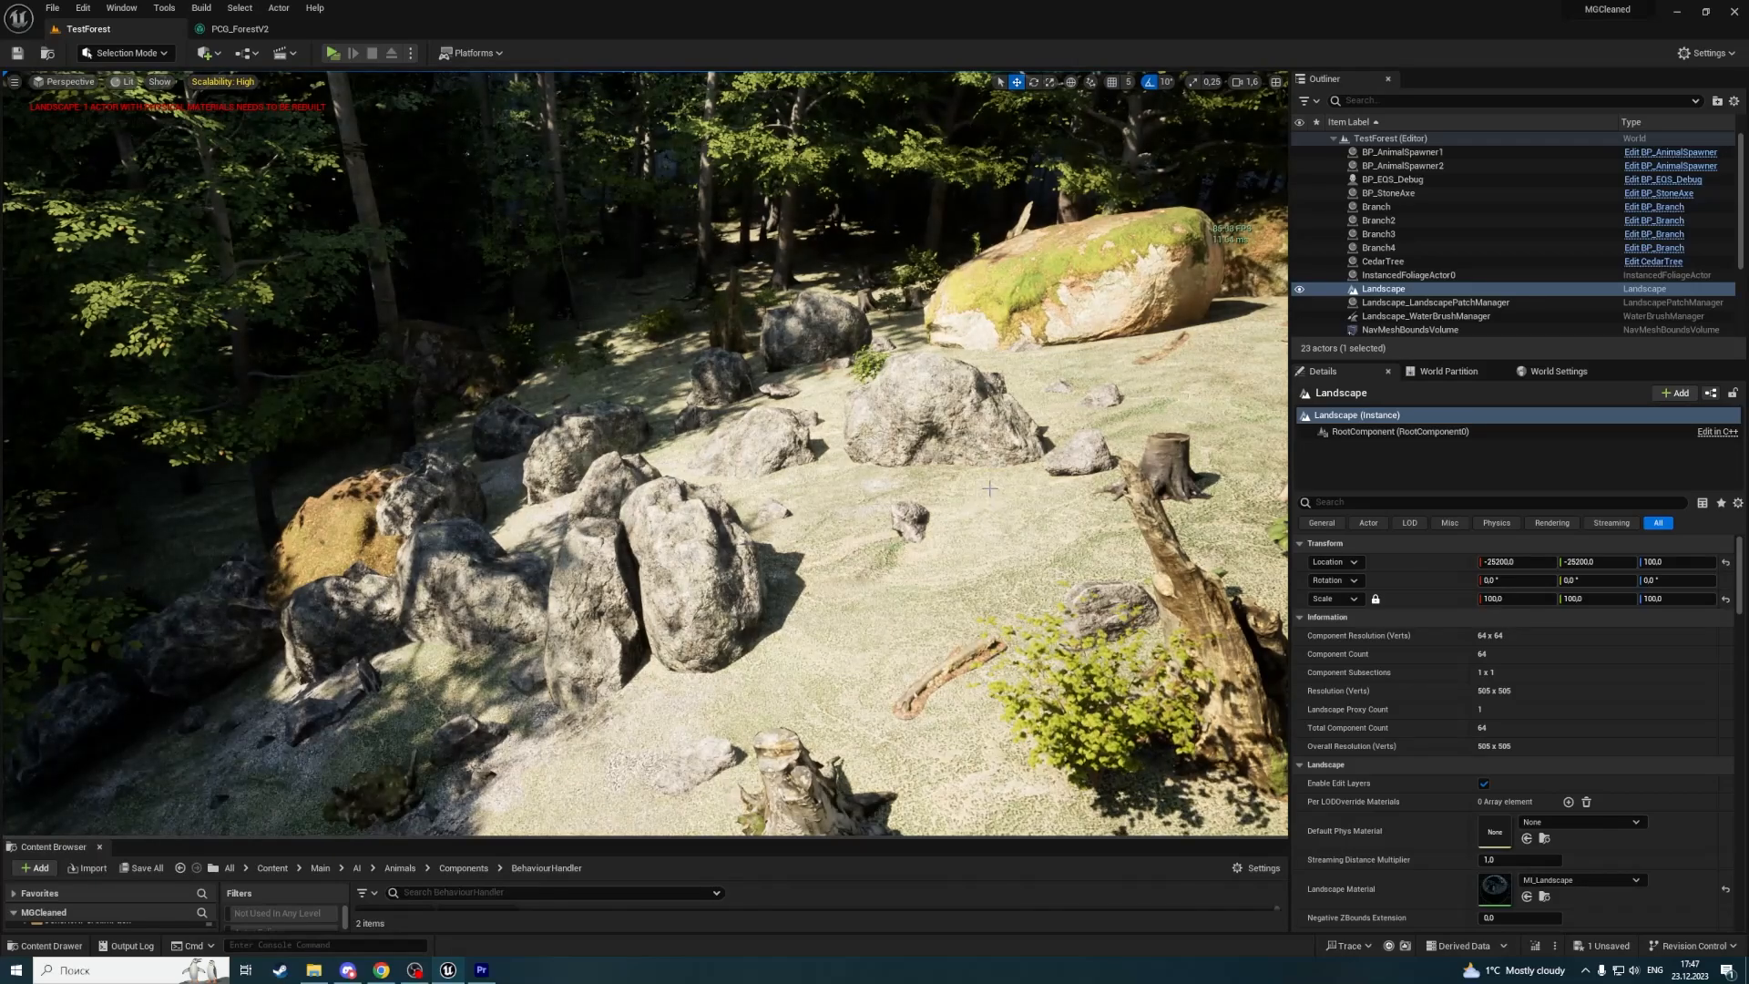
{"action": "right_click_drag", "start_coordinate": [989, 488], "coordinate": [978, 491]}
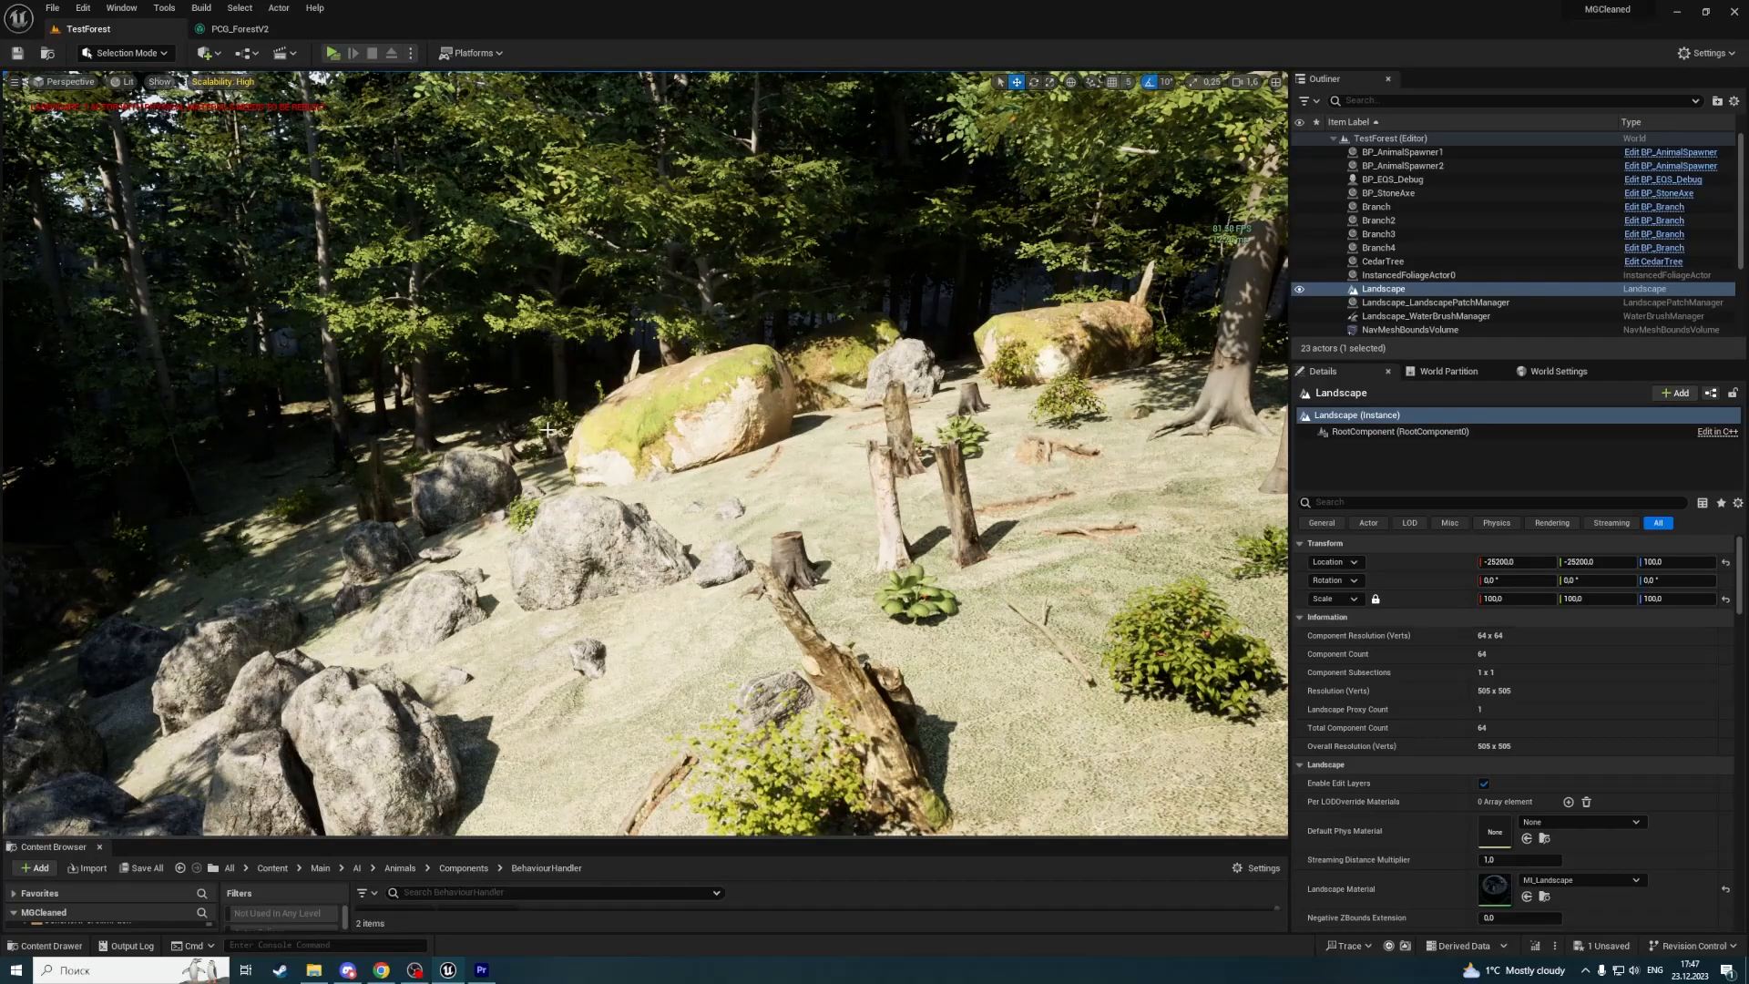
{"action": "right_click_drag", "start_coordinate": [824, 391], "coordinate": [763, 403]}
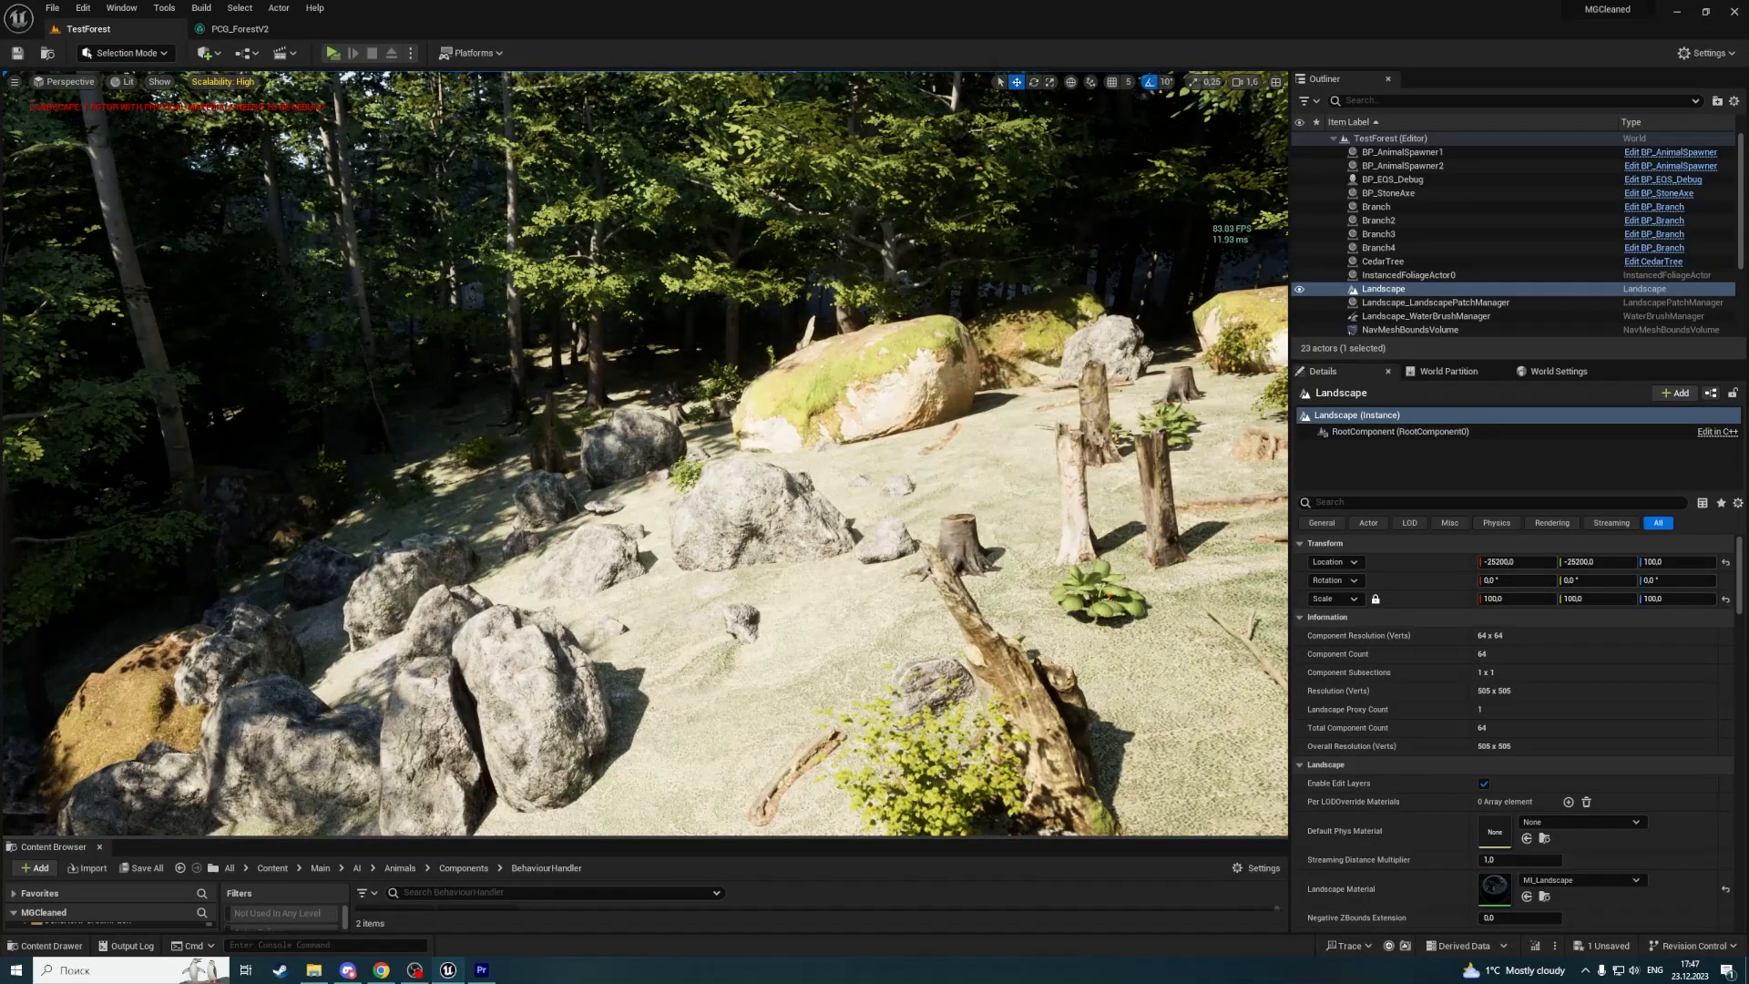
{"action": "right_click_drag", "start_coordinate": [690, 468], "coordinate": [924, 420]}
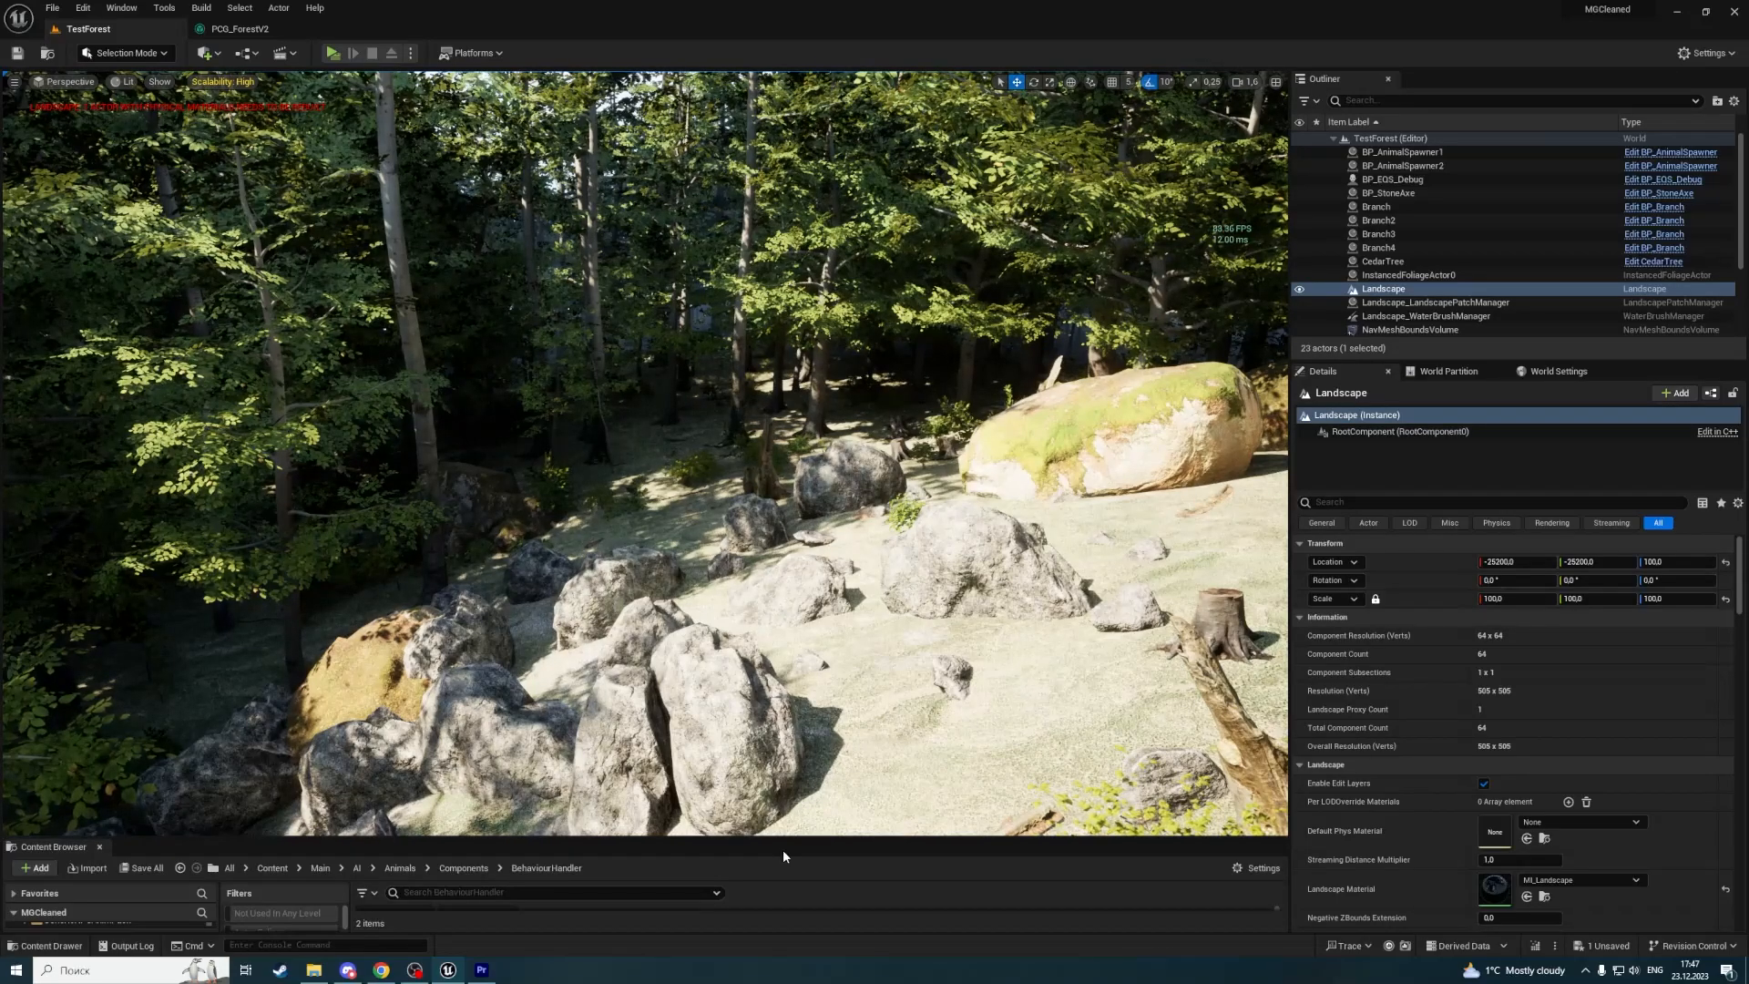
Enlarge the Content Browser and frame the large mossy boulder in the level.
{"action": "left_click_drag", "start_coordinate": [796, 838], "coordinate": [796, 654]}
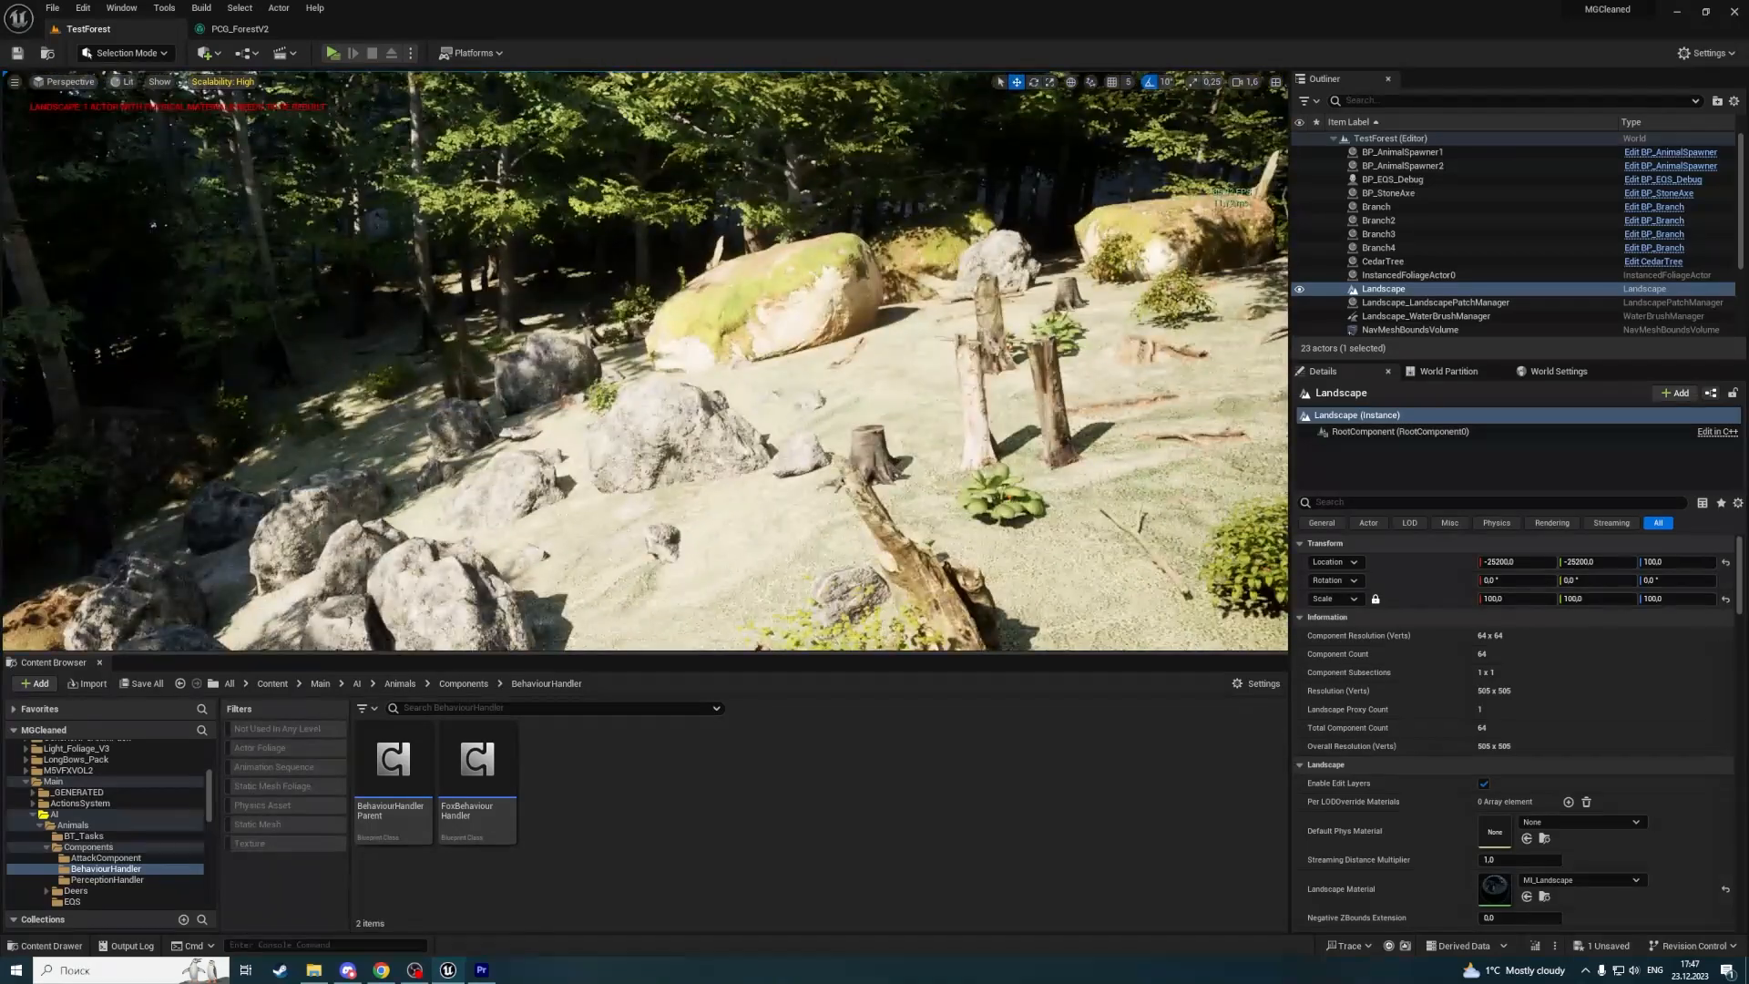
{"action": "key", "text": "w"}
{"action": "right_click_drag", "start_coordinate": [796, 528], "coordinate": [865, 483]}
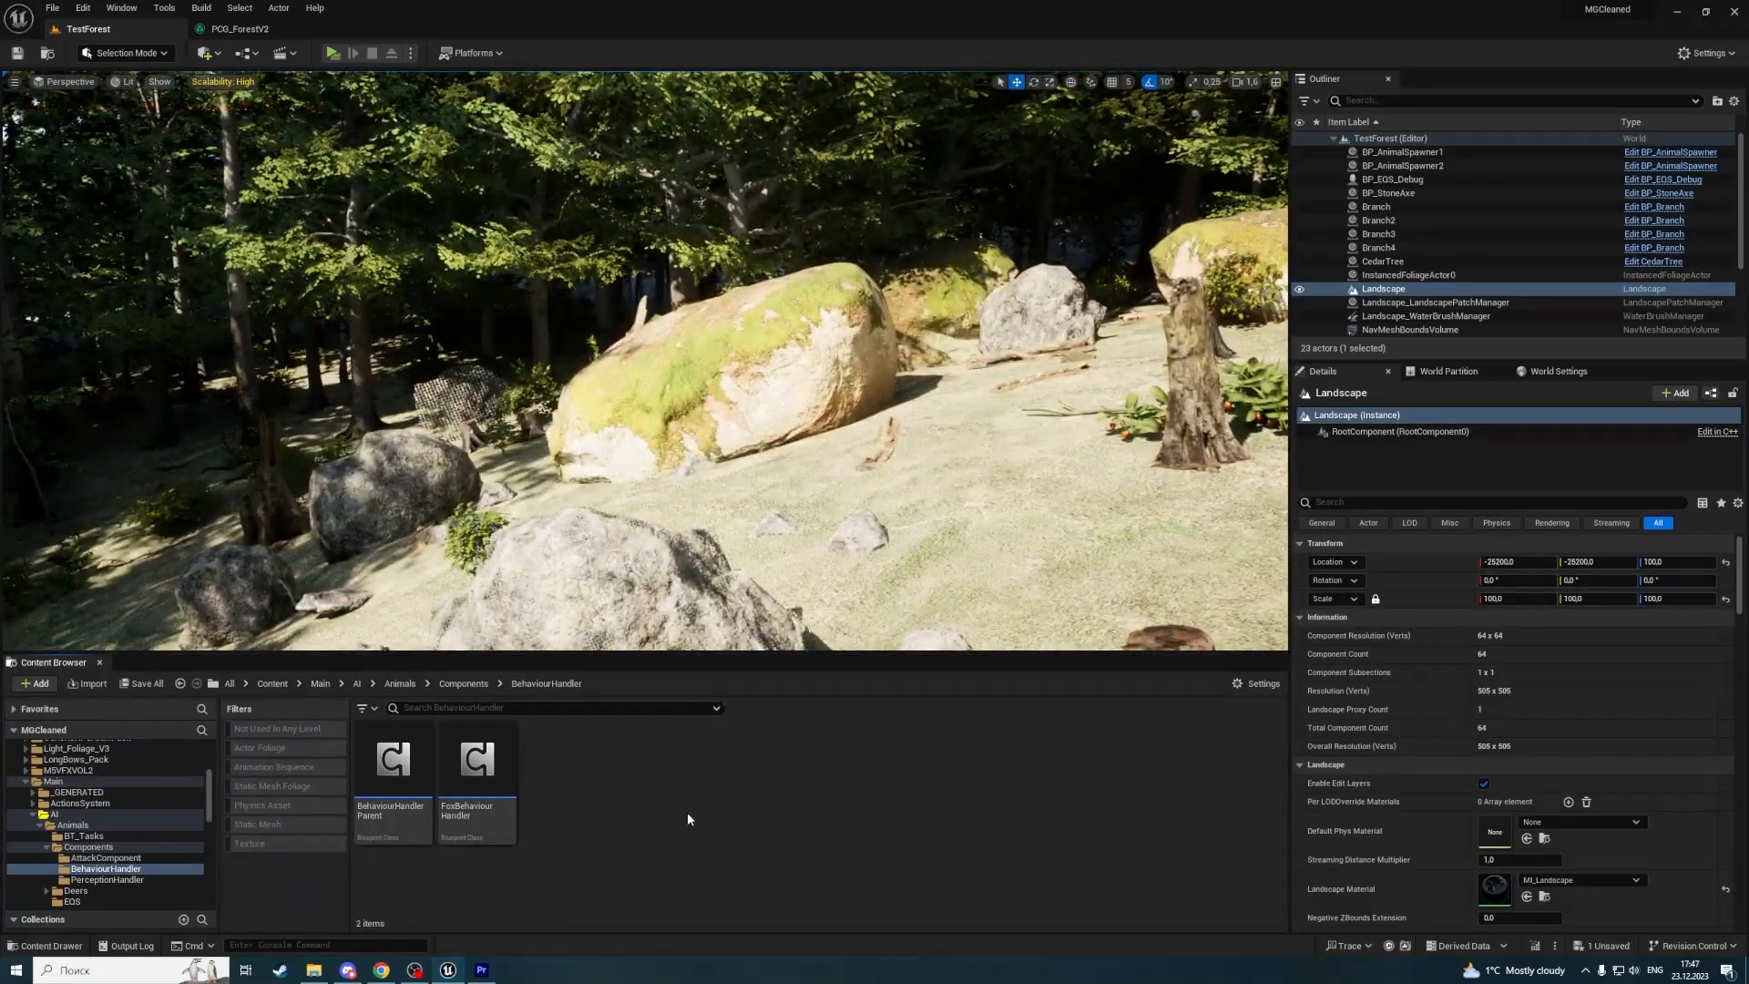
Look over the PCG_ForestV2 graph's node groups and return to the TestForest level.
{"action": "left_click", "coordinate": [251, 30]}
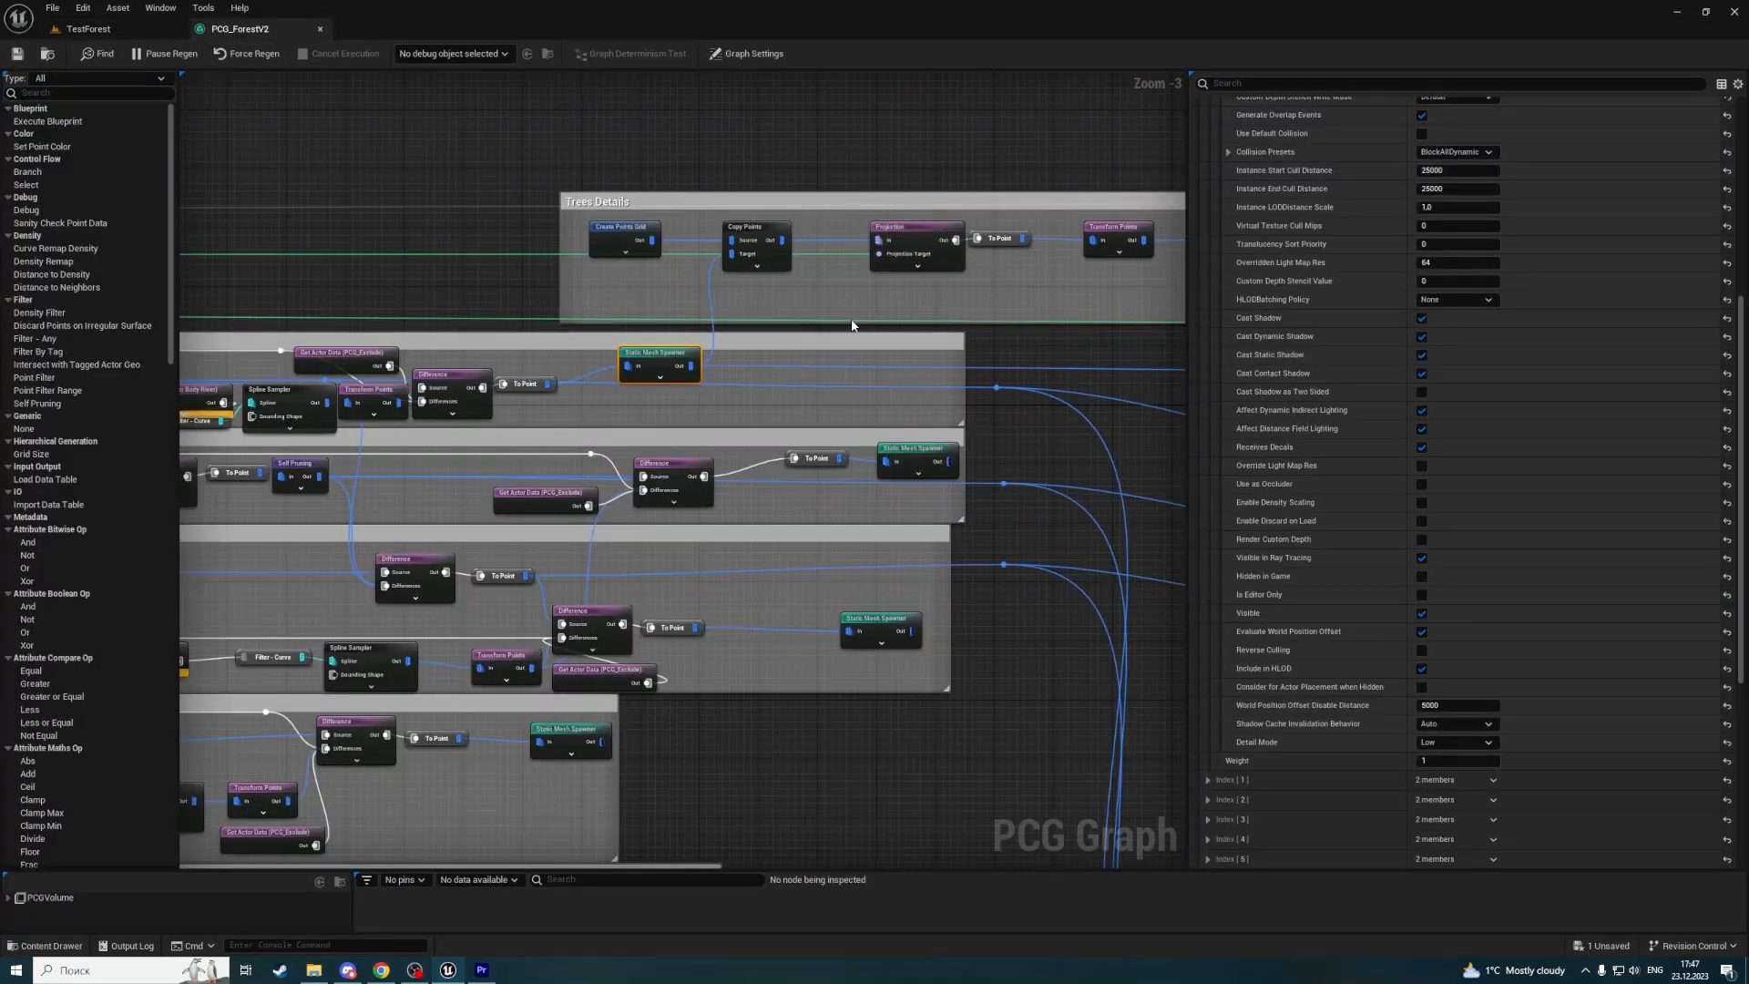
{"action": "right_click_drag", "start_coordinate": [717, 682], "coordinate": [902, 294]}
{"action": "left_click", "coordinate": [89, 31]}
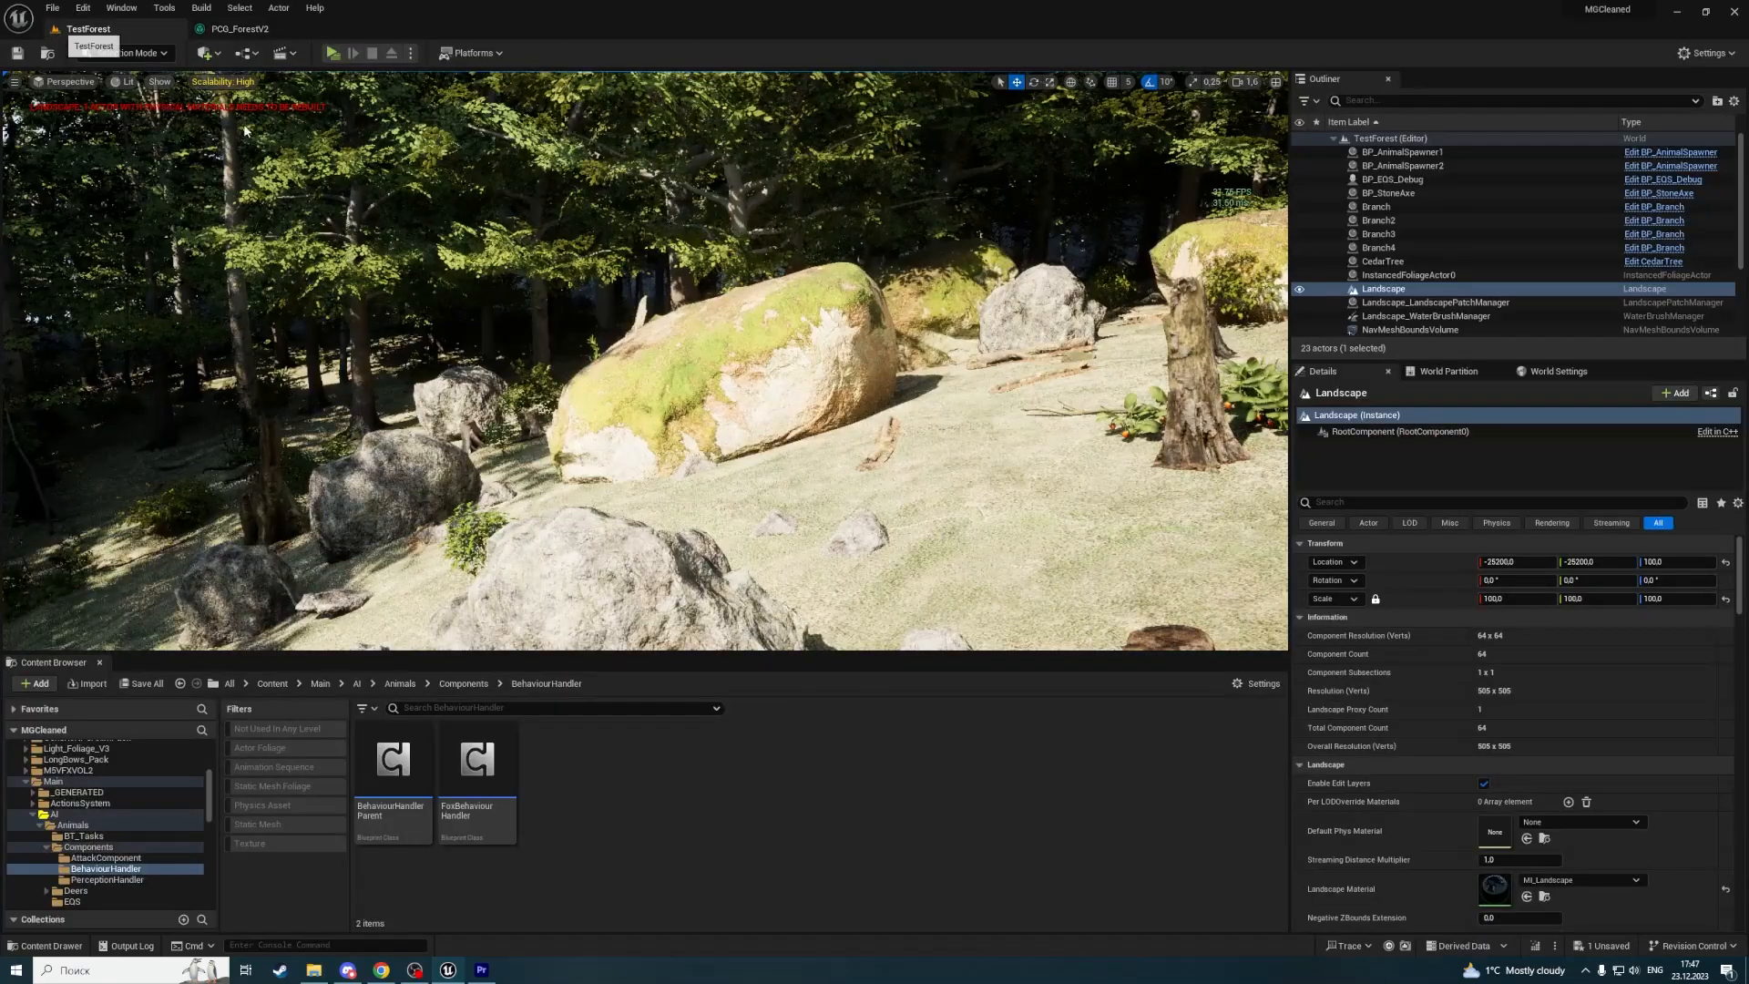
Frame the hazel bush in the clearing, search the assets for "Hazel" and open the SM_Hazel_A static mesh.
{"action": "right_click_drag", "start_coordinate": [437, 301], "coordinate": [364, 336]}
{"action": "right_click_drag", "start_coordinate": [706, 315], "coordinate": [706, 378]}
{"action": "key", "text": "w"}
{"action": "scroll", "coordinate": [706, 315], "scroll_direction": "down", "scroll_amount": 4}
{"action": "key", "text": "ctrl+p"}
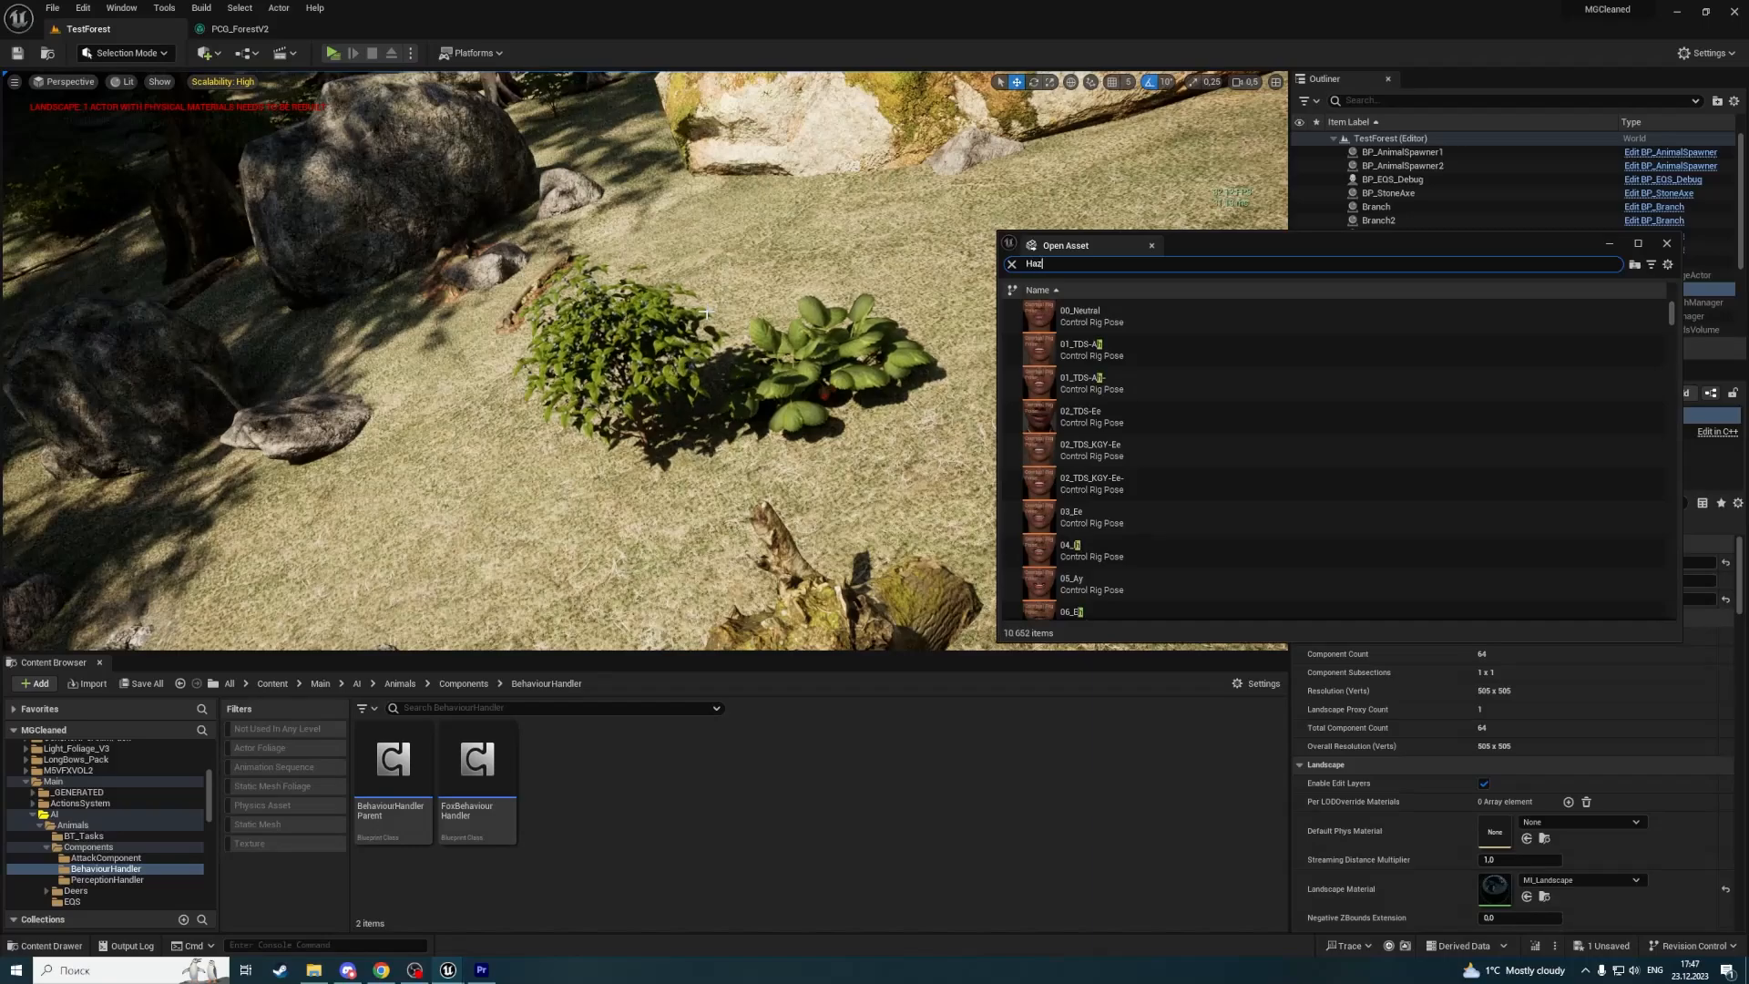
{"action": "type", "text": "Hazel"}
{"action": "scroll", "coordinate": [1159, 457], "scroll_direction": "down", "scroll_amount": 1}
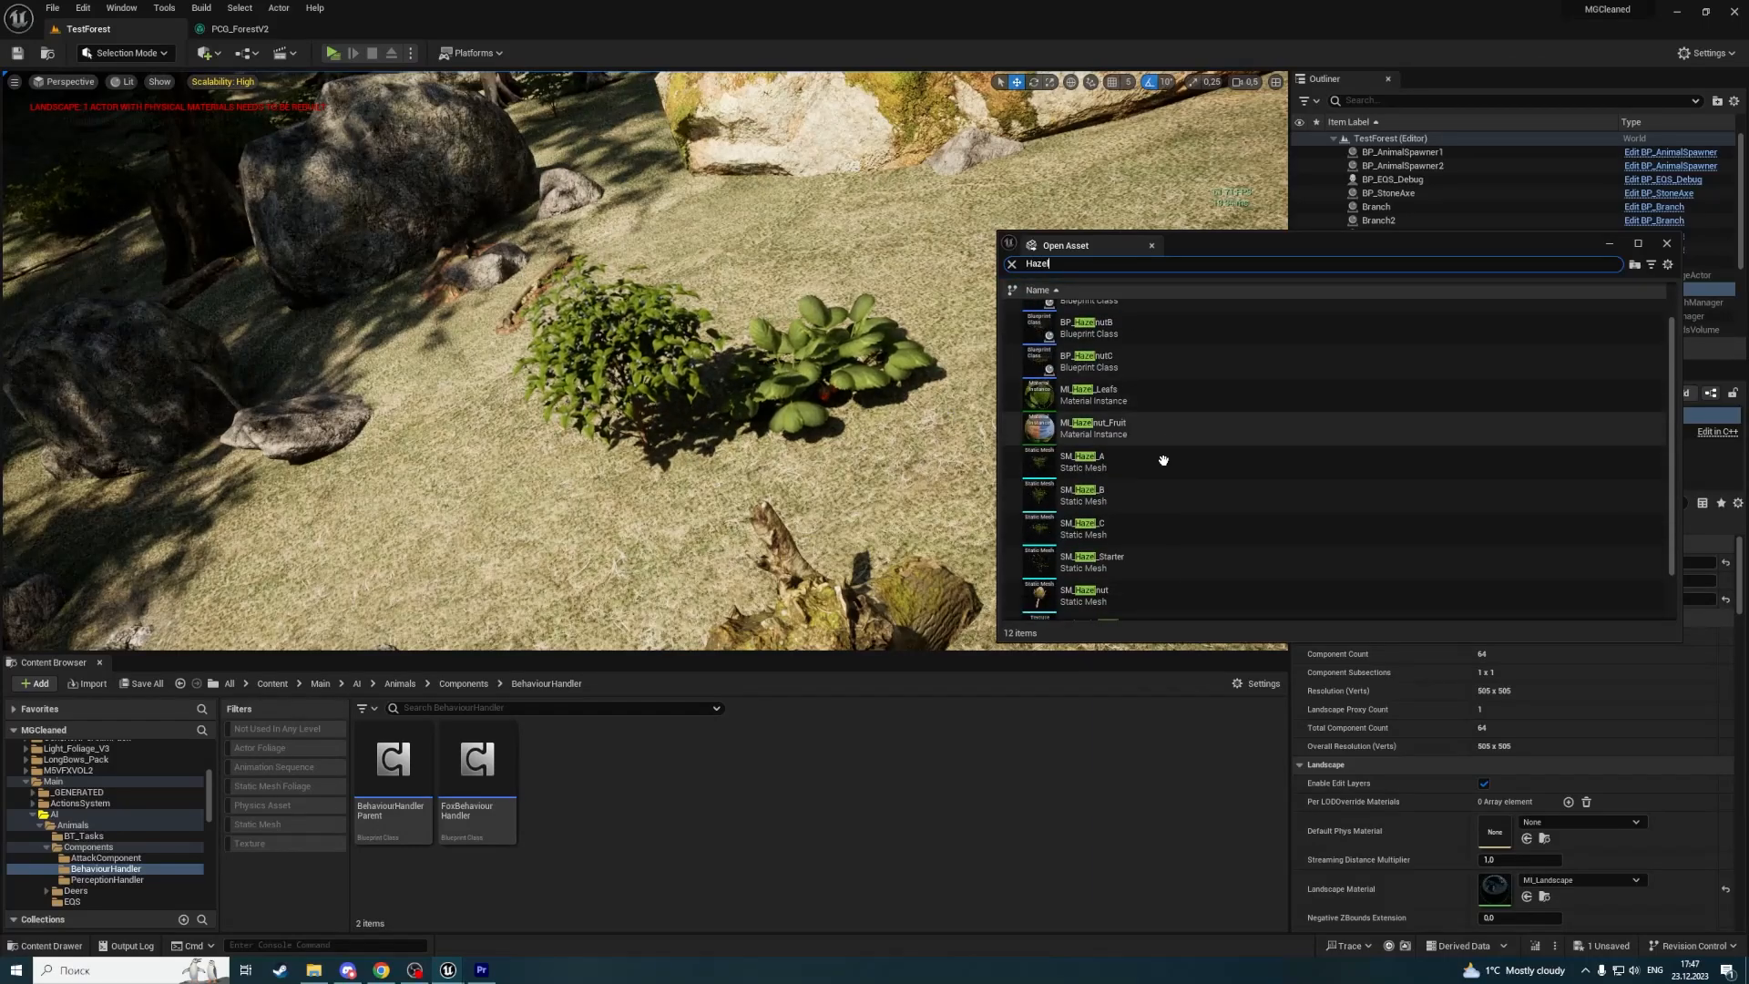
{"action": "left_click", "coordinate": [1127, 464]}
{"action": "key", "text": "Return"}
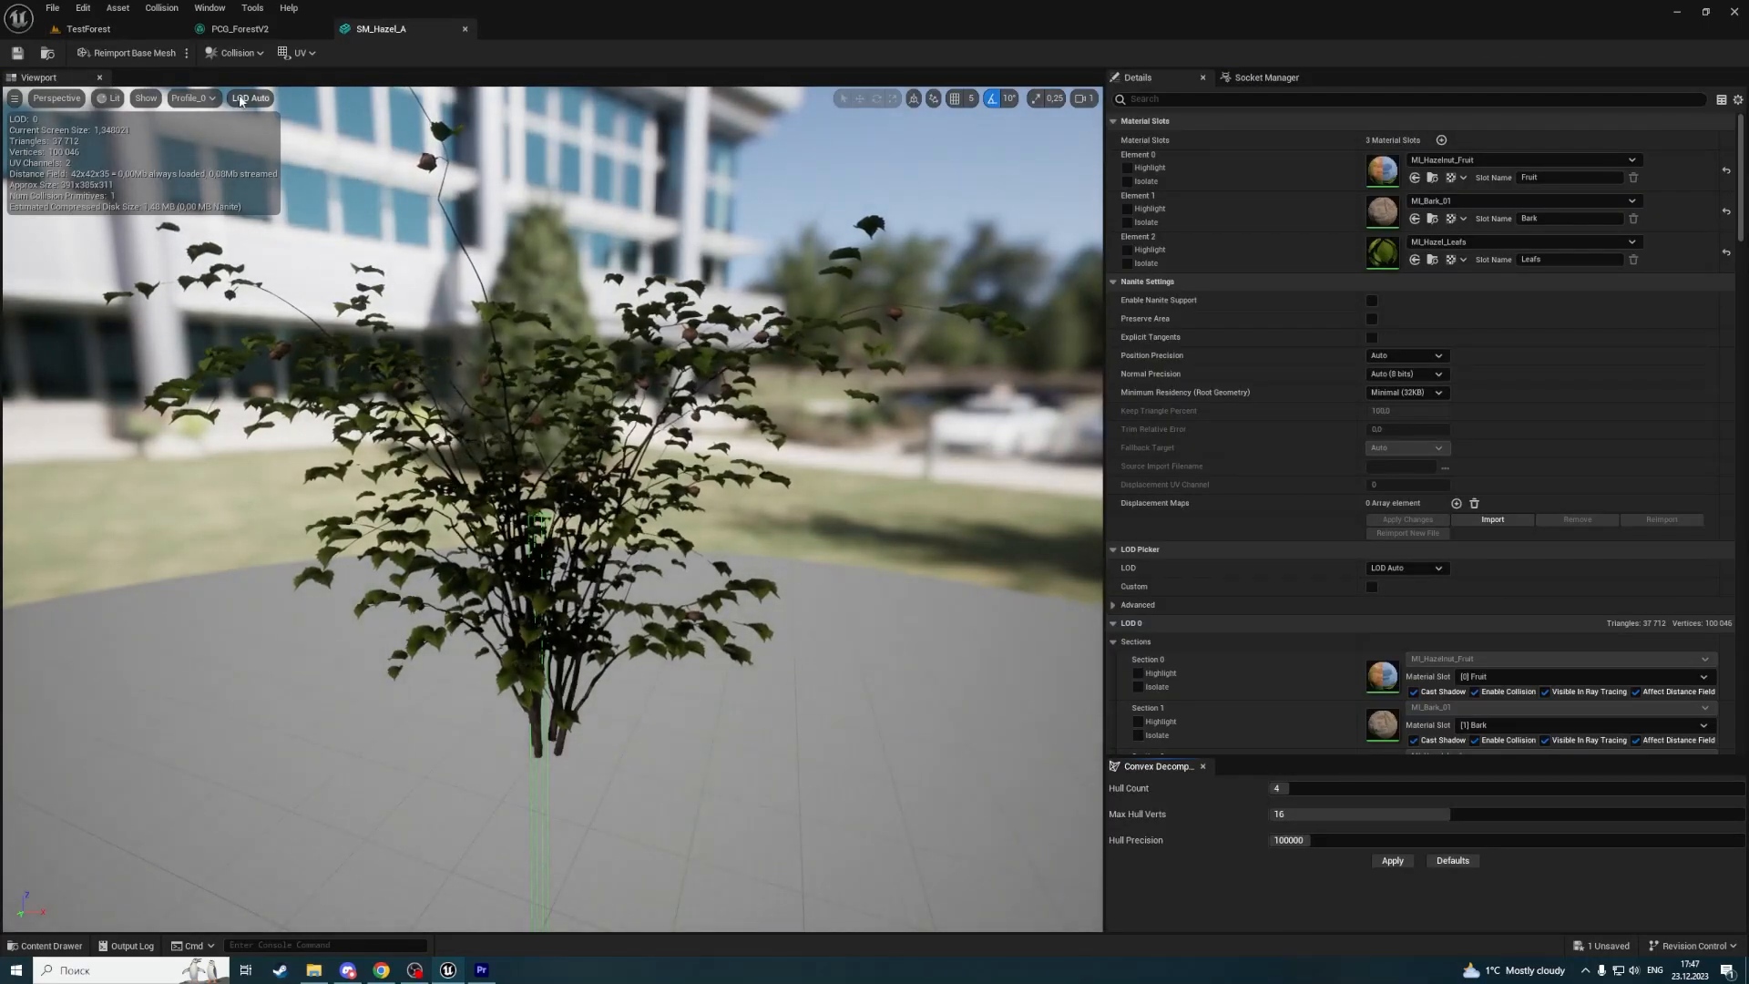
Set the hazel mesh's Number of LODs to 8 in the LOD settings and apply the change.
{"action": "right_click_drag", "start_coordinate": [515, 332], "coordinate": [648, 406]}
{"action": "key", "text": "a"}
{"action": "right_click_drag", "start_coordinate": [516, 337], "coordinate": [687, 293]}
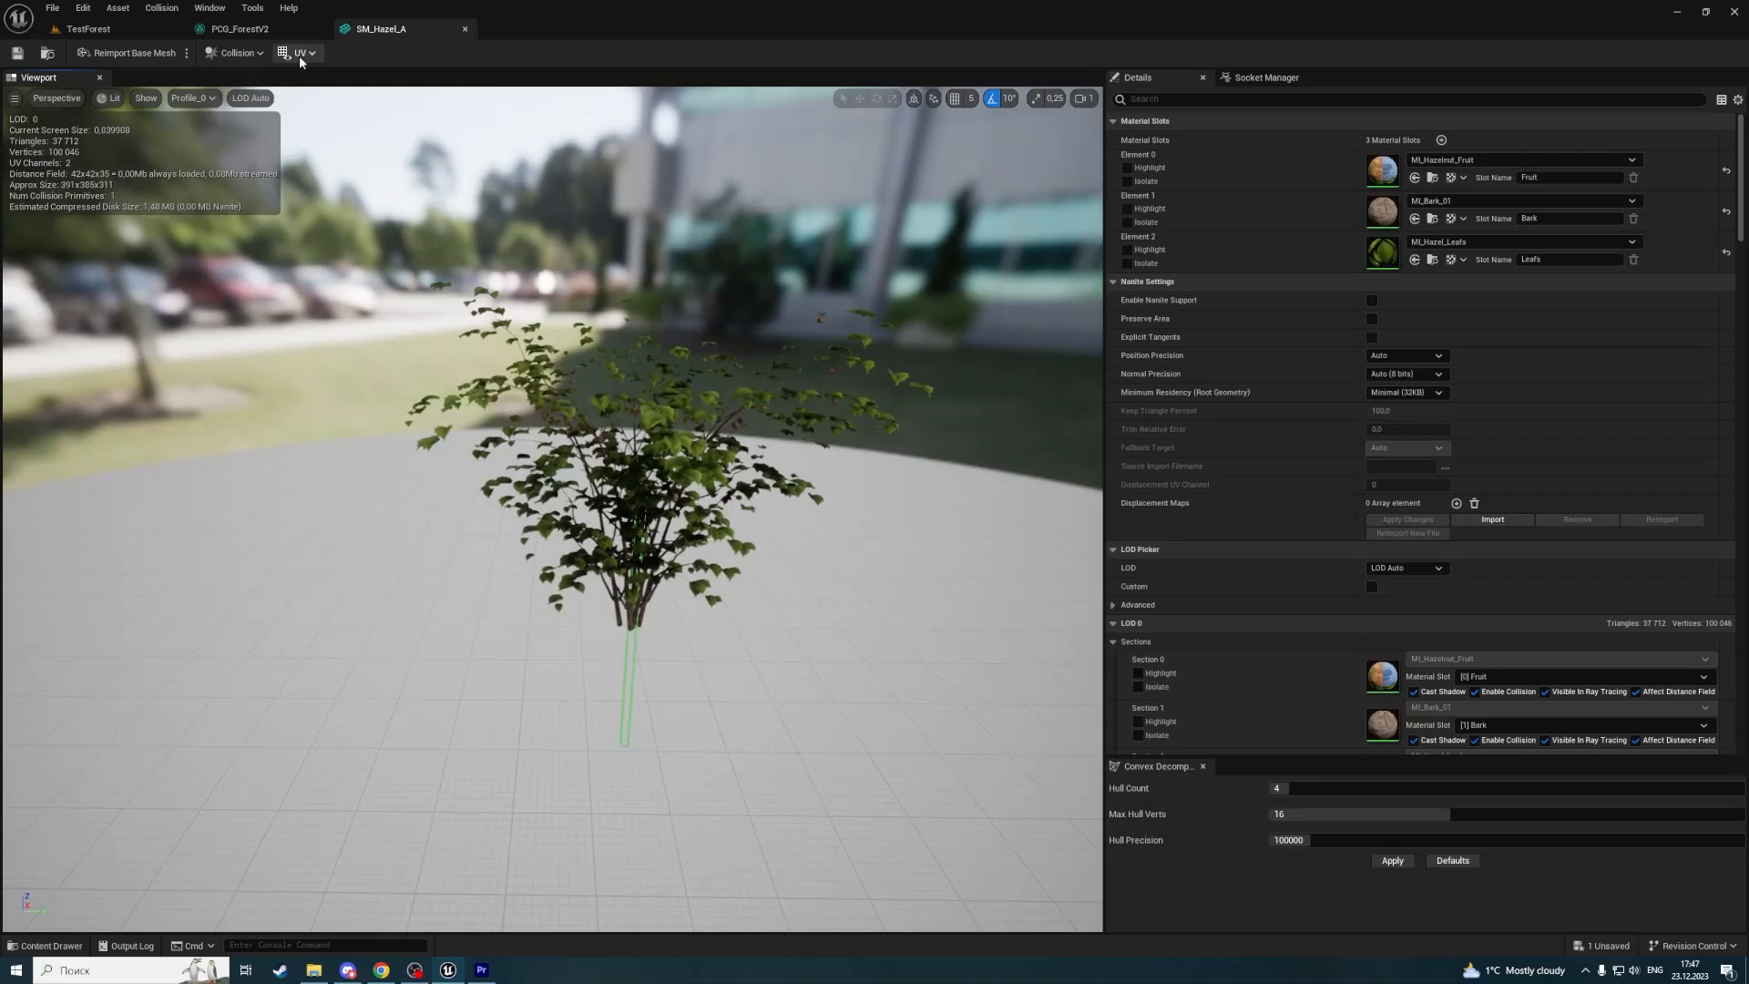
{"action": "left_click", "coordinate": [258, 103]}
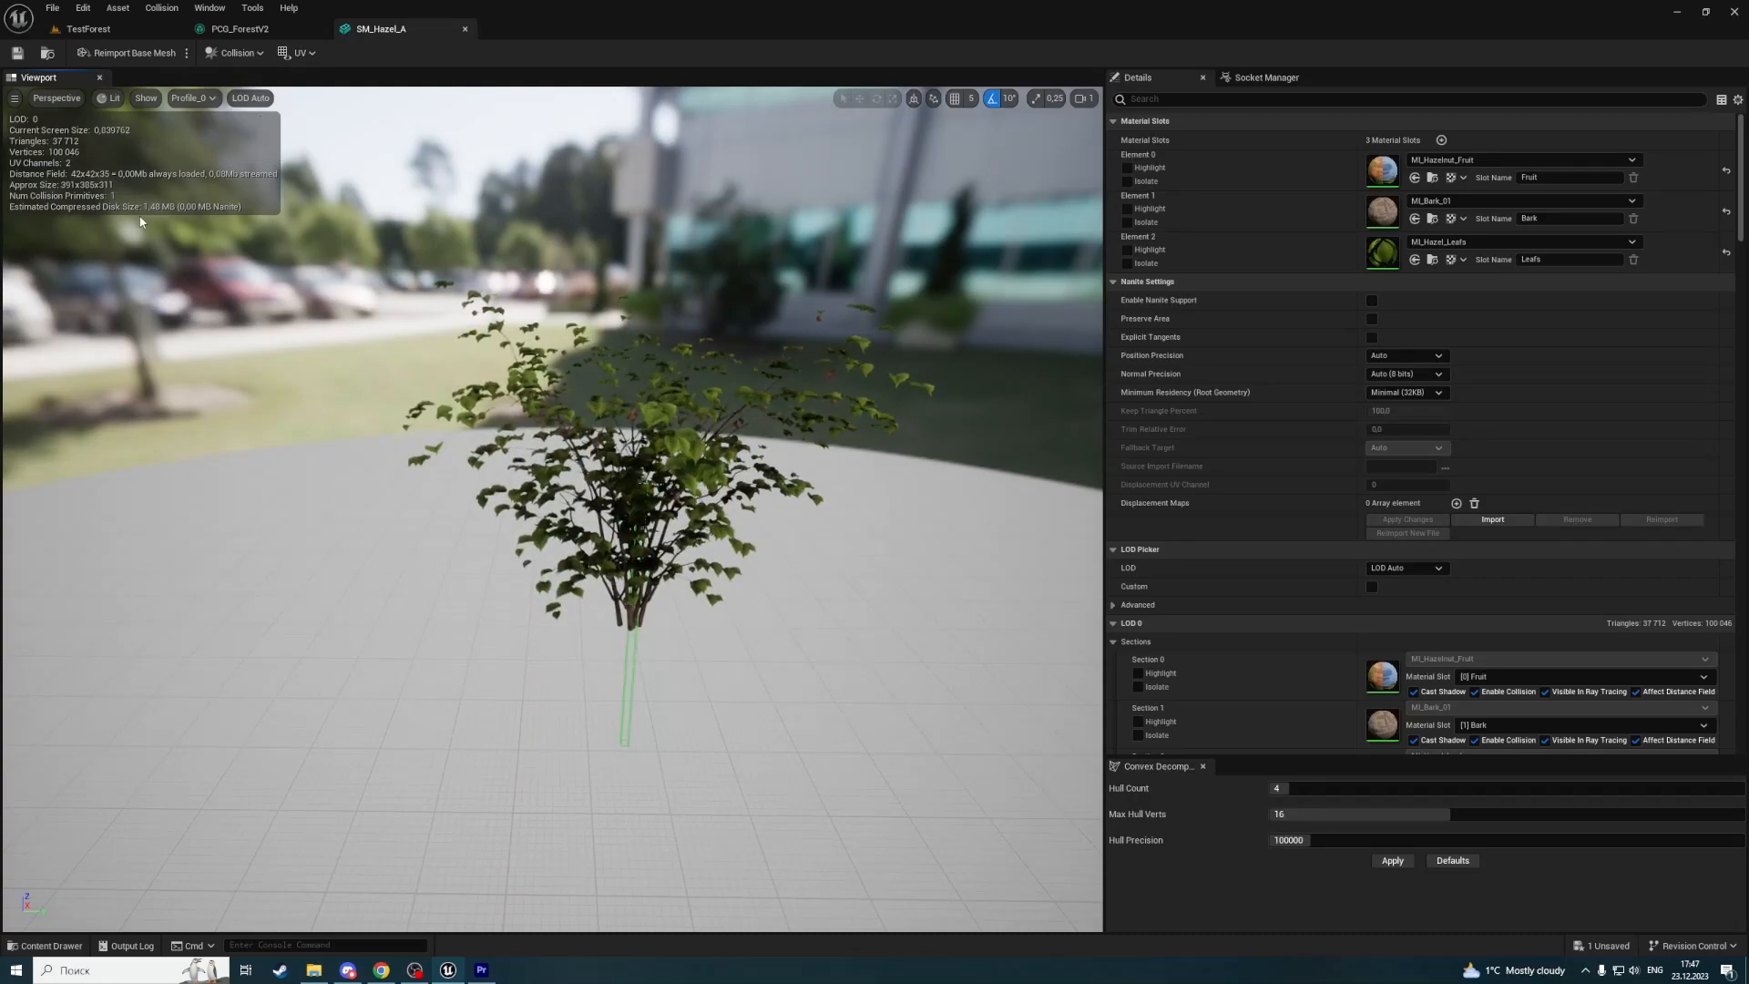
{"action": "right_click_drag", "start_coordinate": [503, 381], "coordinate": [574, 357]}
{"action": "scroll", "coordinate": [1240, 397], "scroll_direction": "down", "scroll_amount": 5}
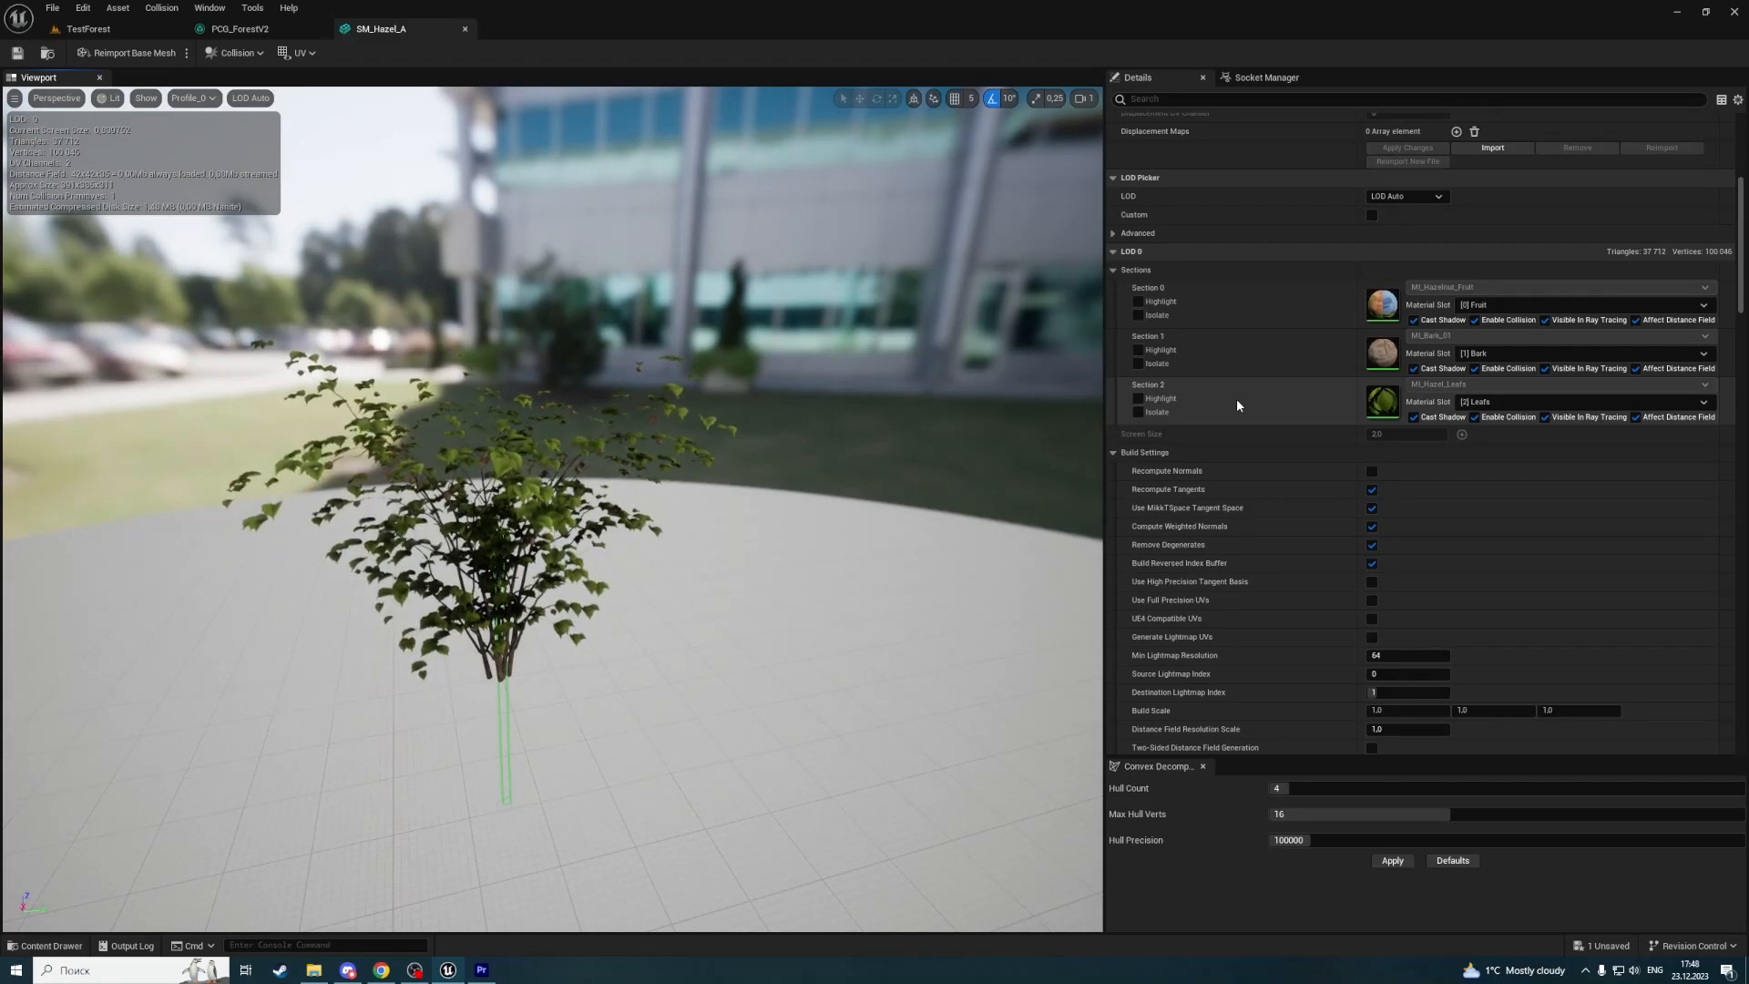
{"action": "scroll", "coordinate": [1237, 406], "scroll_direction": "down", "scroll_amount": 2}
{"action": "scroll", "coordinate": [1270, 439], "scroll_direction": "down", "scroll_amount": 1}
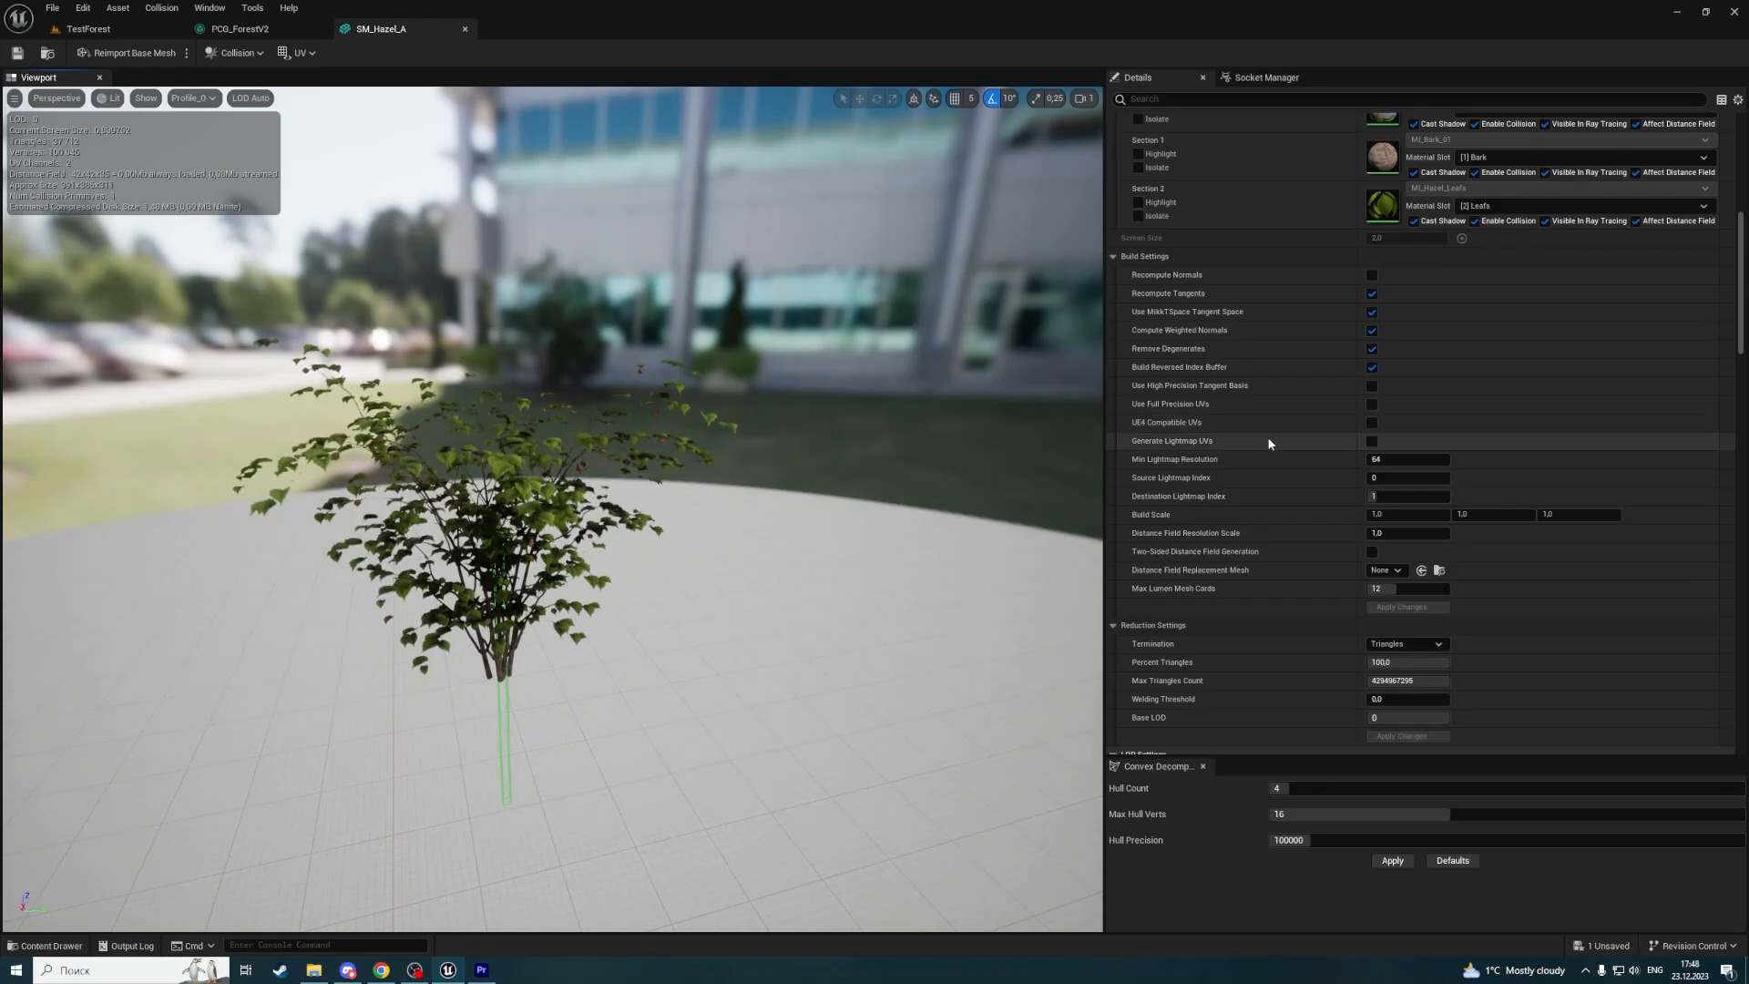
{"action": "scroll", "coordinate": [1211, 457], "scroll_direction": "down", "scroll_amount": 3}
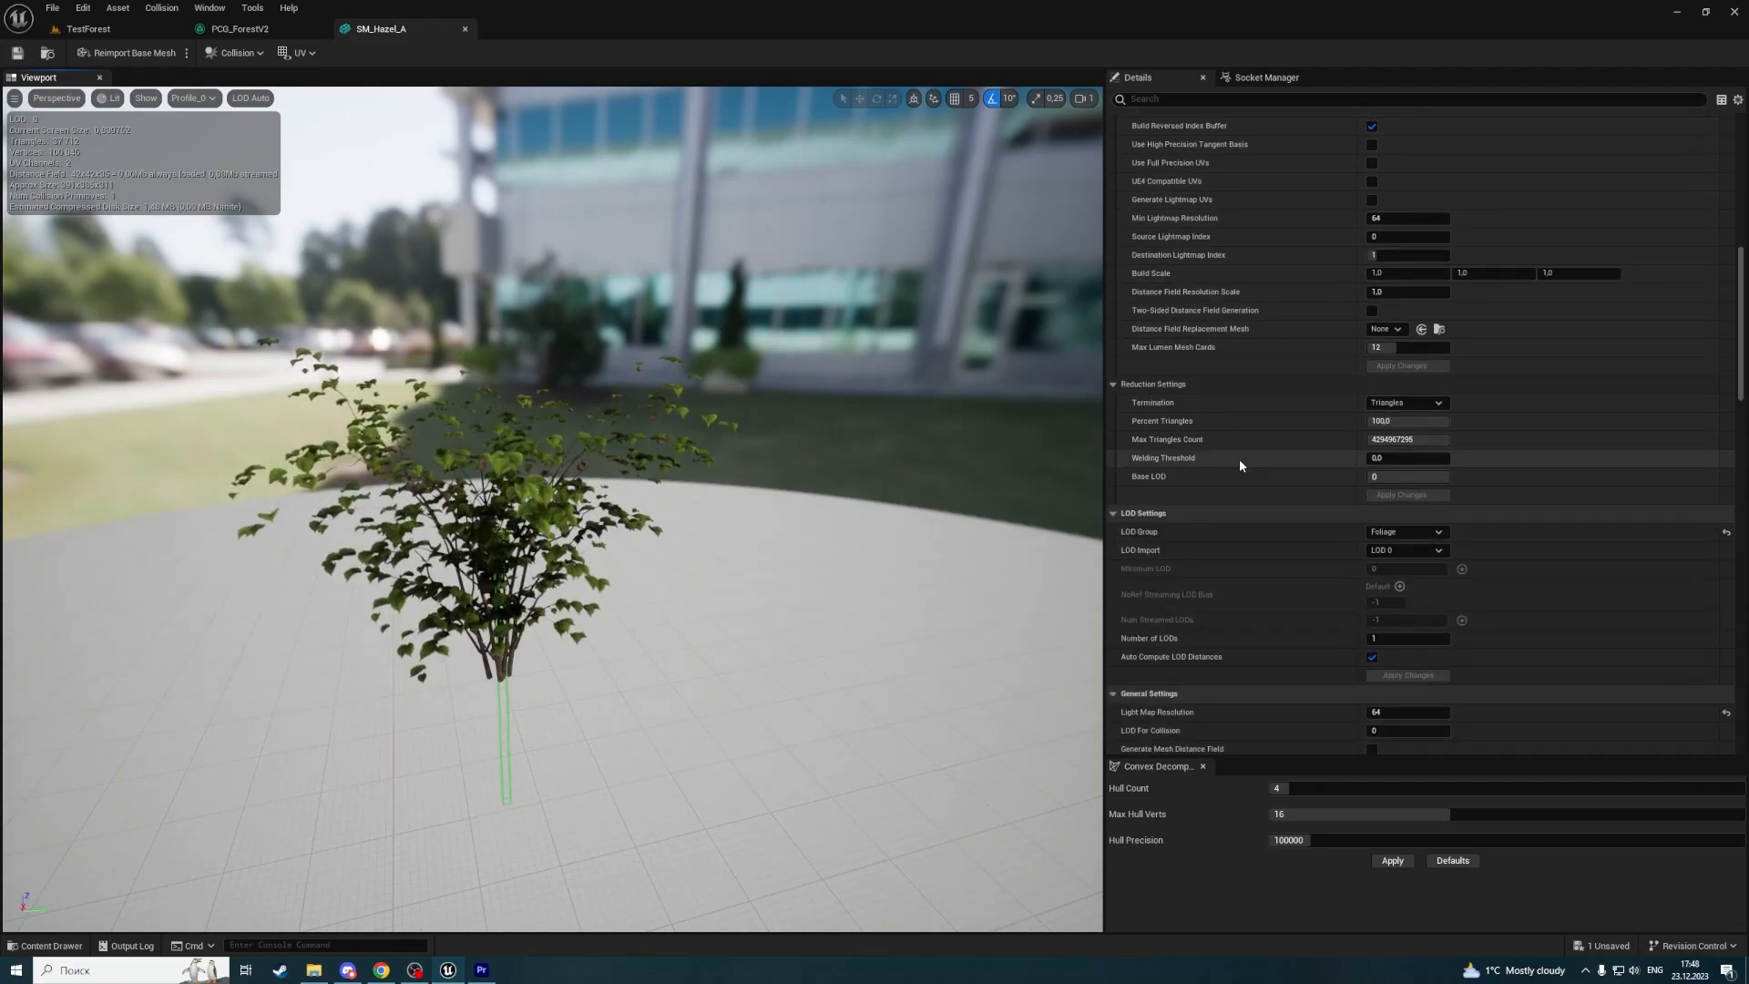
{"action": "scroll", "coordinate": [1238, 465], "scroll_direction": "down", "scroll_amount": 1}
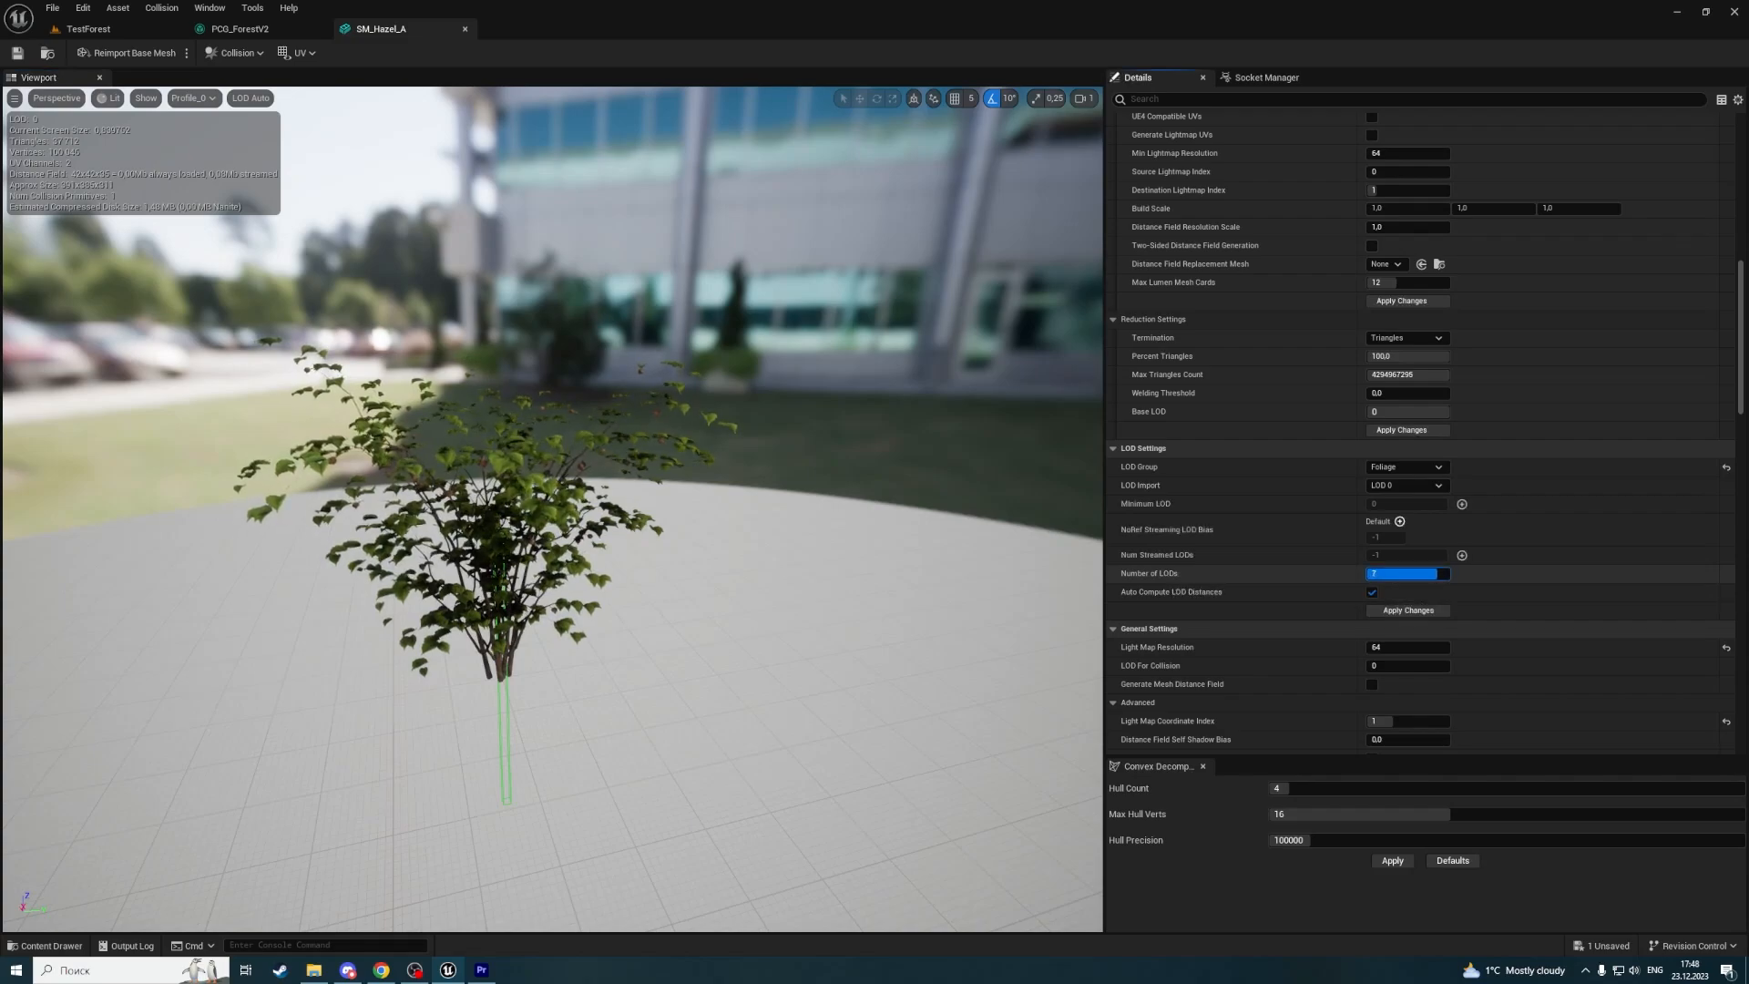
{"action": "left_click_drag", "start_coordinate": [1407, 573], "coordinate": [1437, 573]}
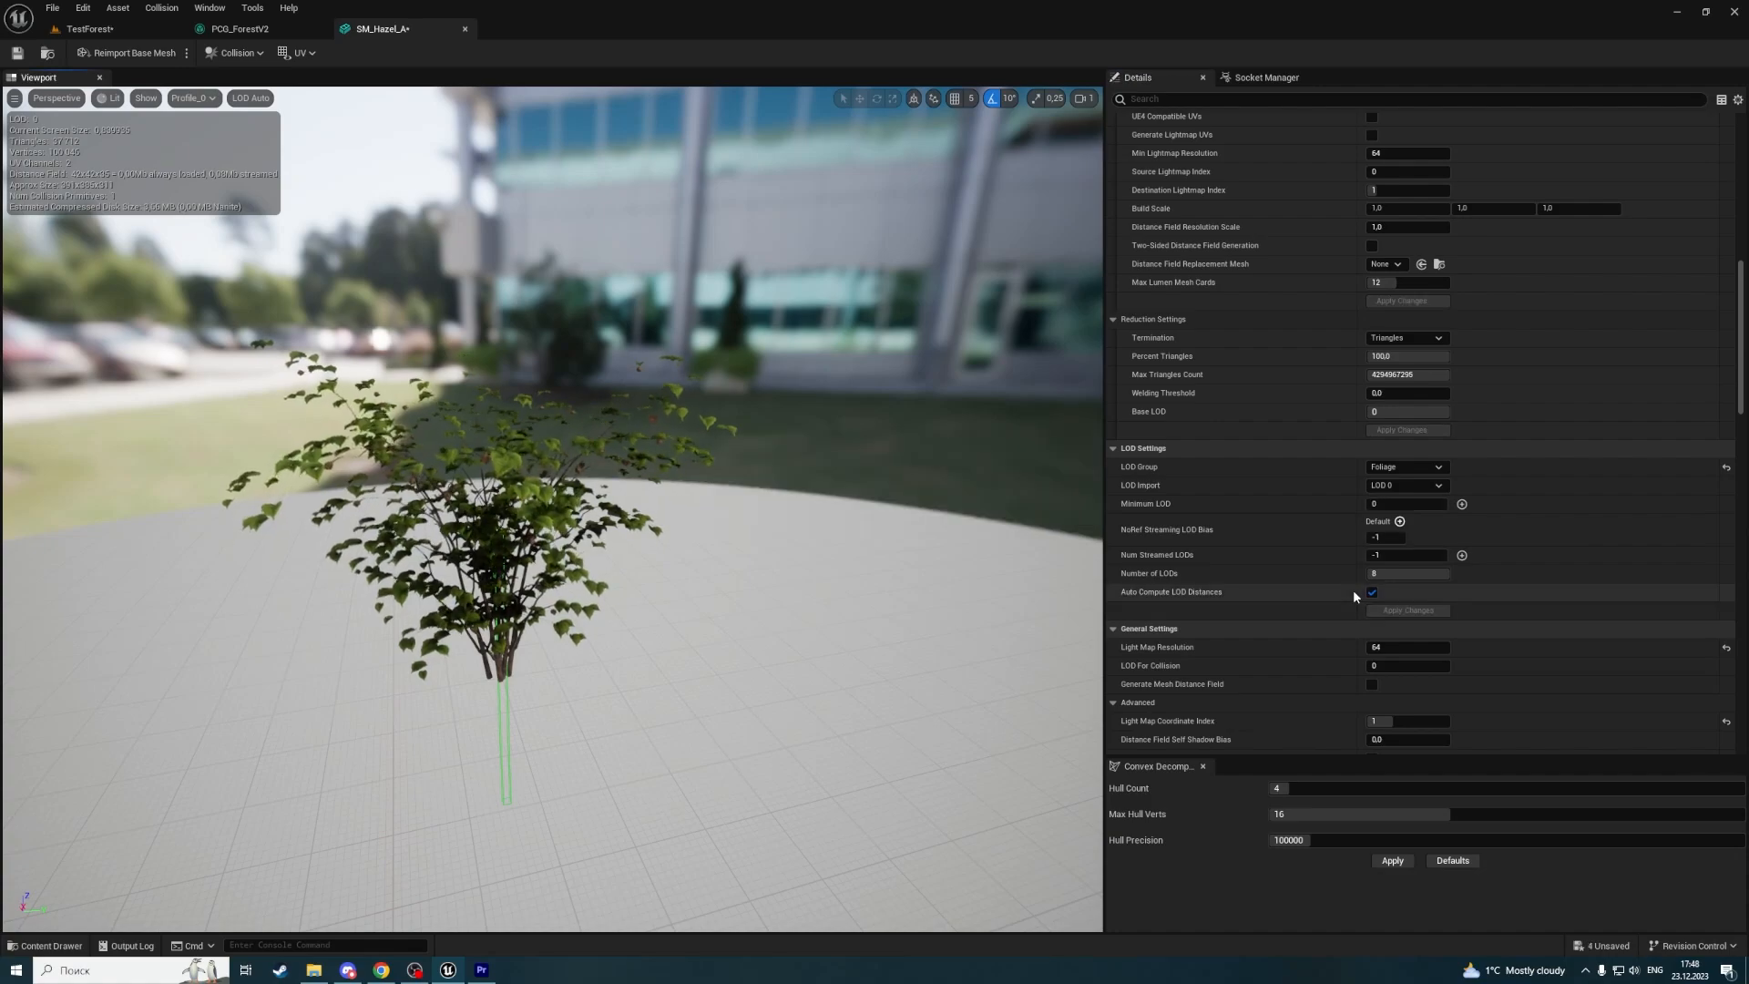
Preview the hazel mesh at LOD 1 through LOD 5 to compare its detail, and return the preview to LOD Auto.
{"action": "right_click_drag", "start_coordinate": [566, 381], "coordinate": [535, 399]}
{"action": "left_click", "coordinate": [253, 98]}
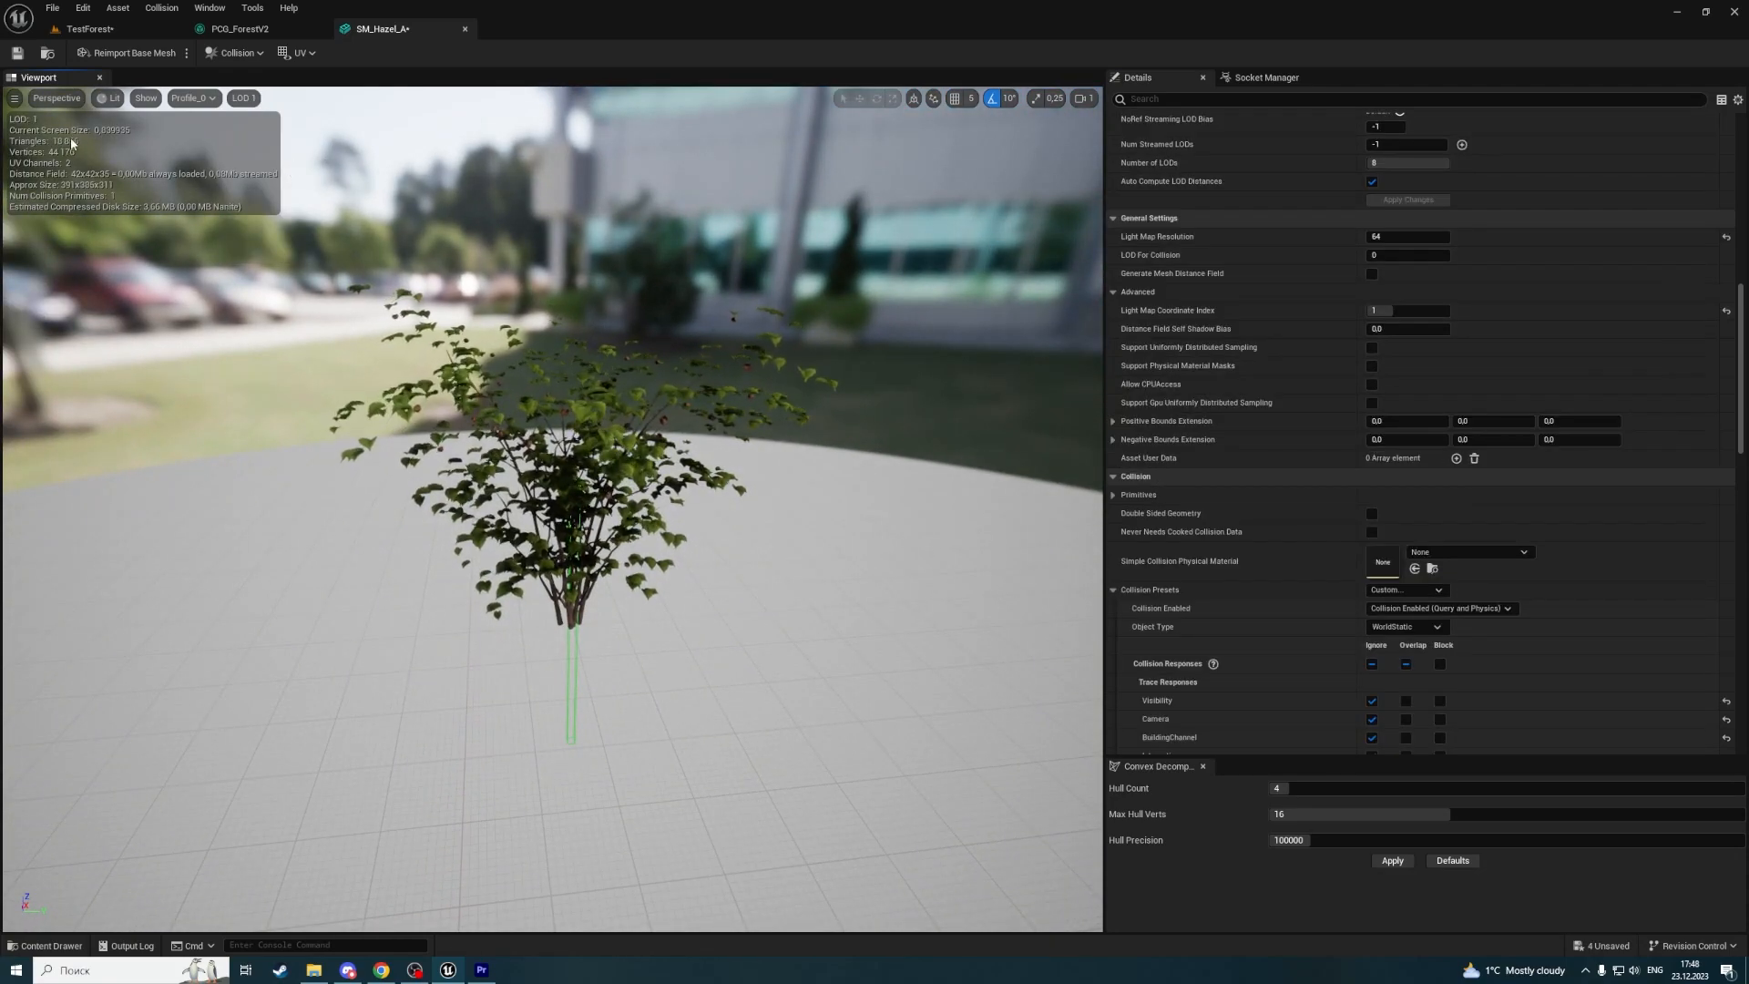
{"action": "left_click_drag", "start_coordinate": [694, 304], "coordinate": [694, 305]}
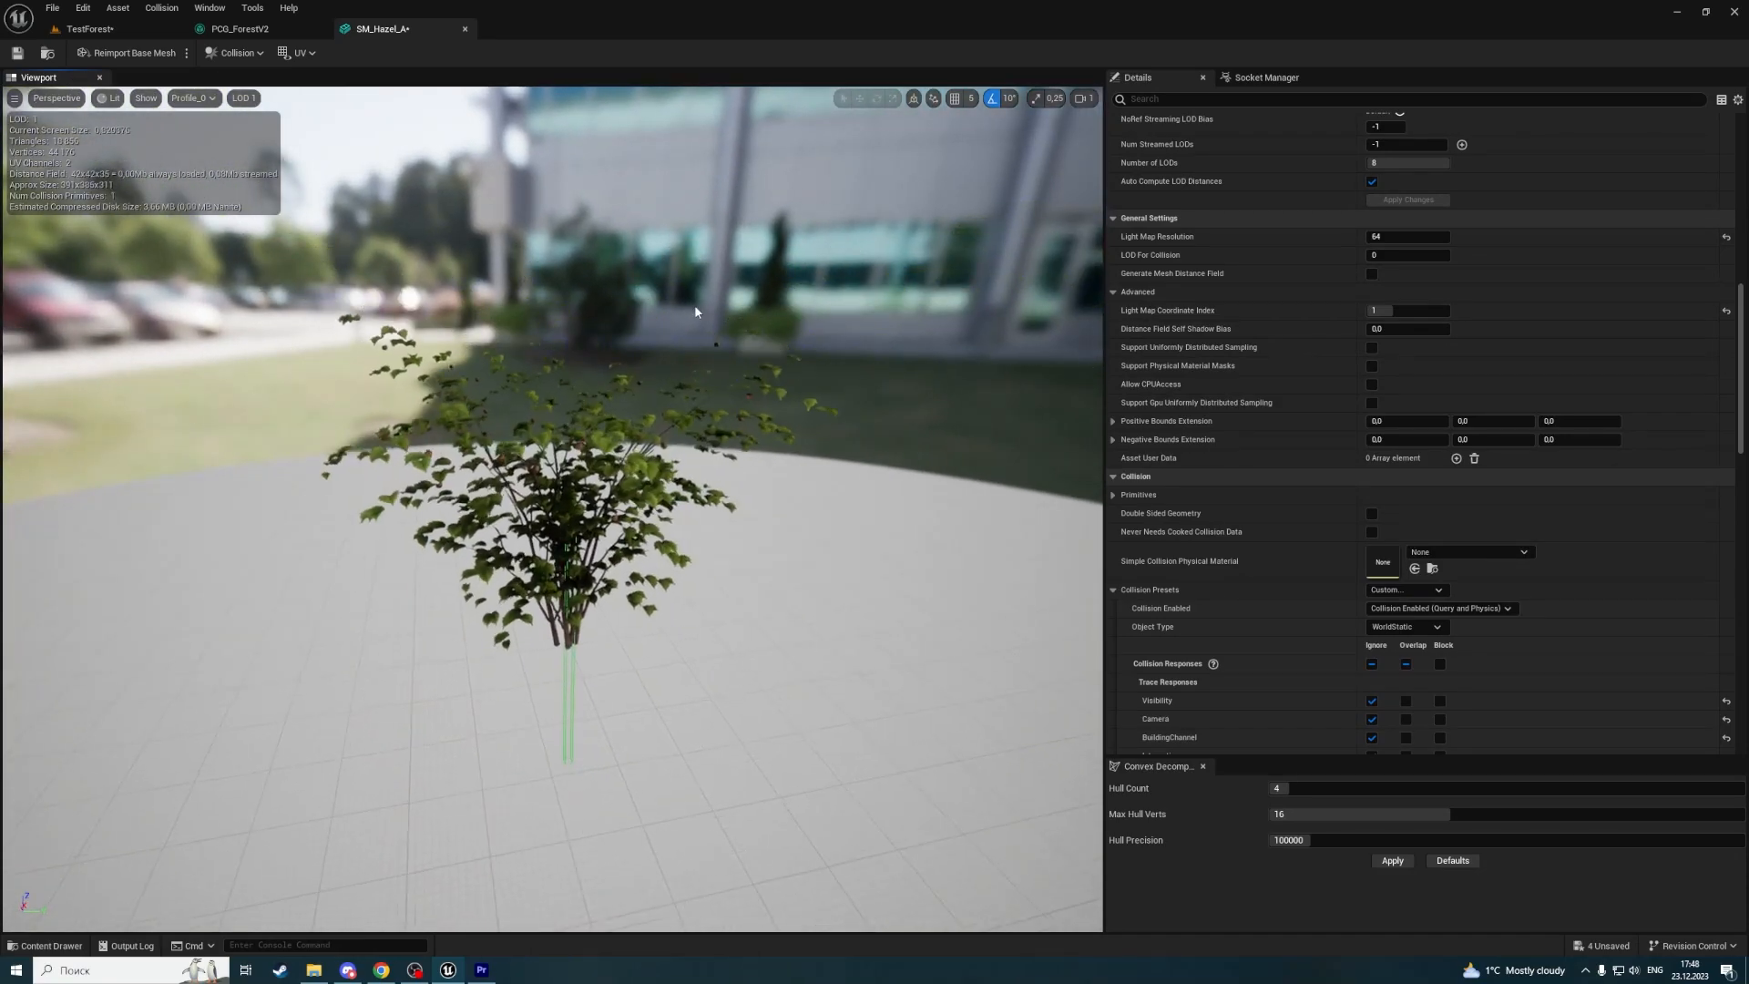
{"action": "left_click", "coordinate": [244, 98]}
{"action": "left_click", "coordinate": [291, 179]}
{"action": "left_click", "coordinate": [244, 97]}
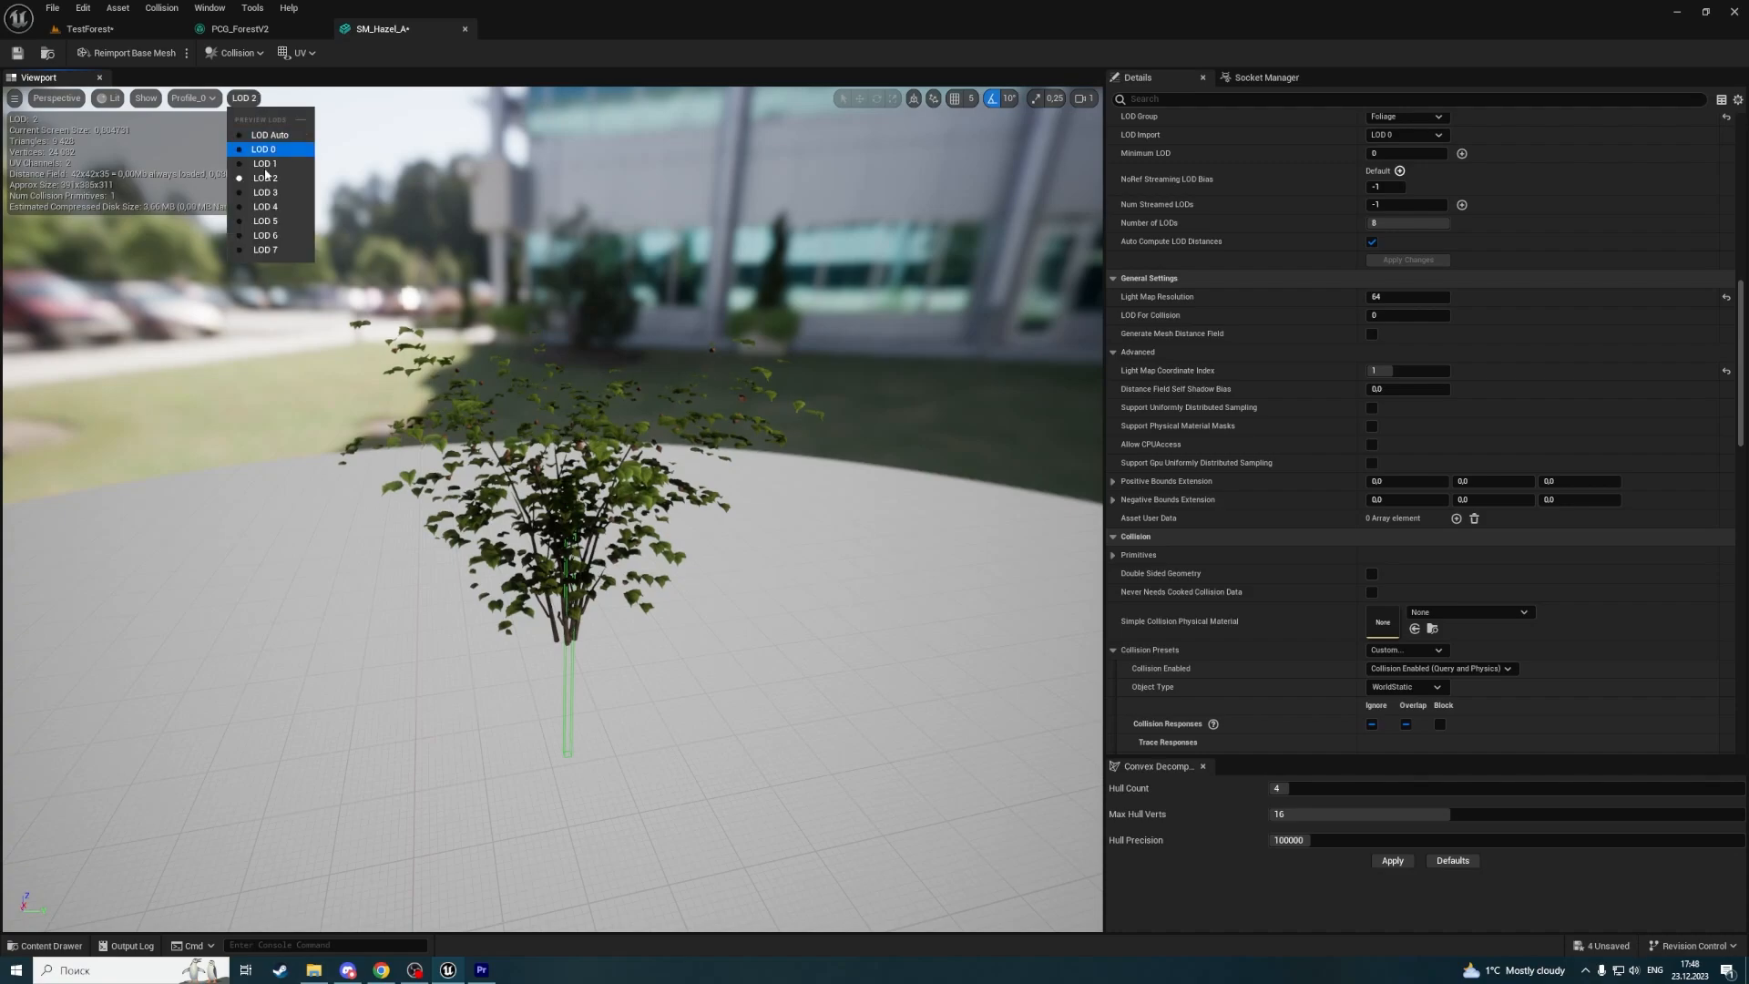
{"action": "left_click", "coordinate": [289, 194]}
{"action": "left_click", "coordinate": [244, 97]}
{"action": "left_click", "coordinate": [269, 207]}
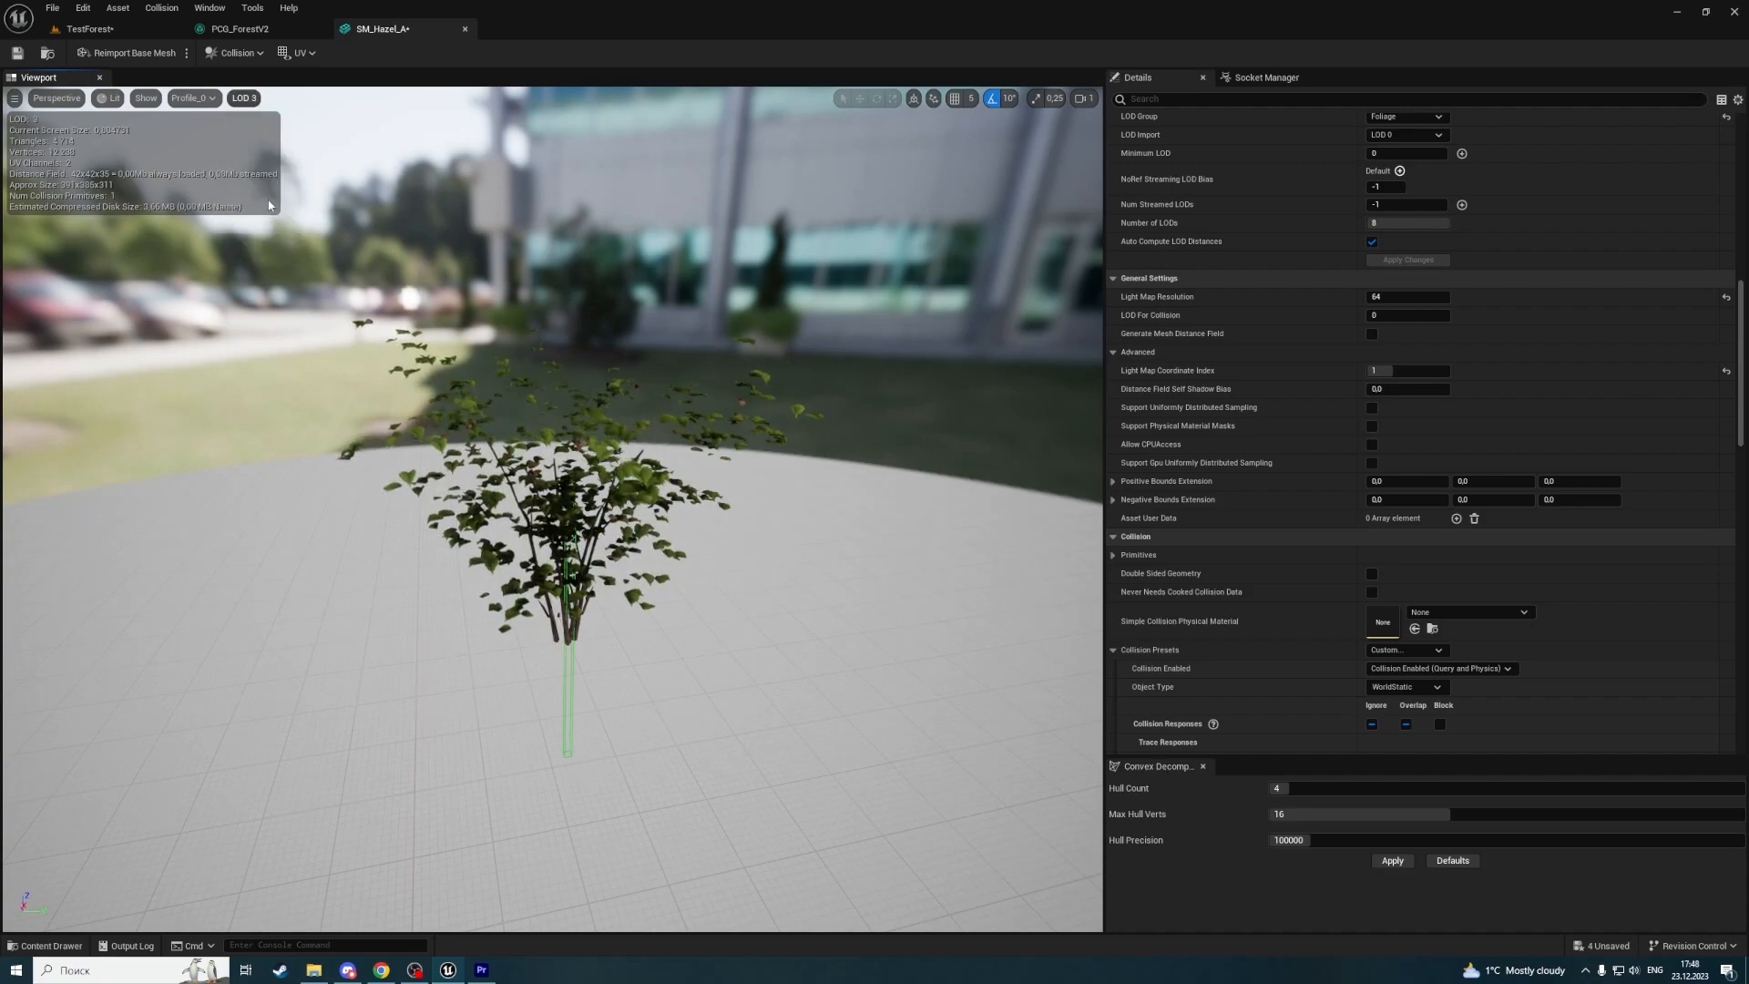
{"action": "left_click", "coordinate": [244, 98]}
{"action": "left_click", "coordinate": [265, 221]}
{"action": "left_click", "coordinate": [242, 98]}
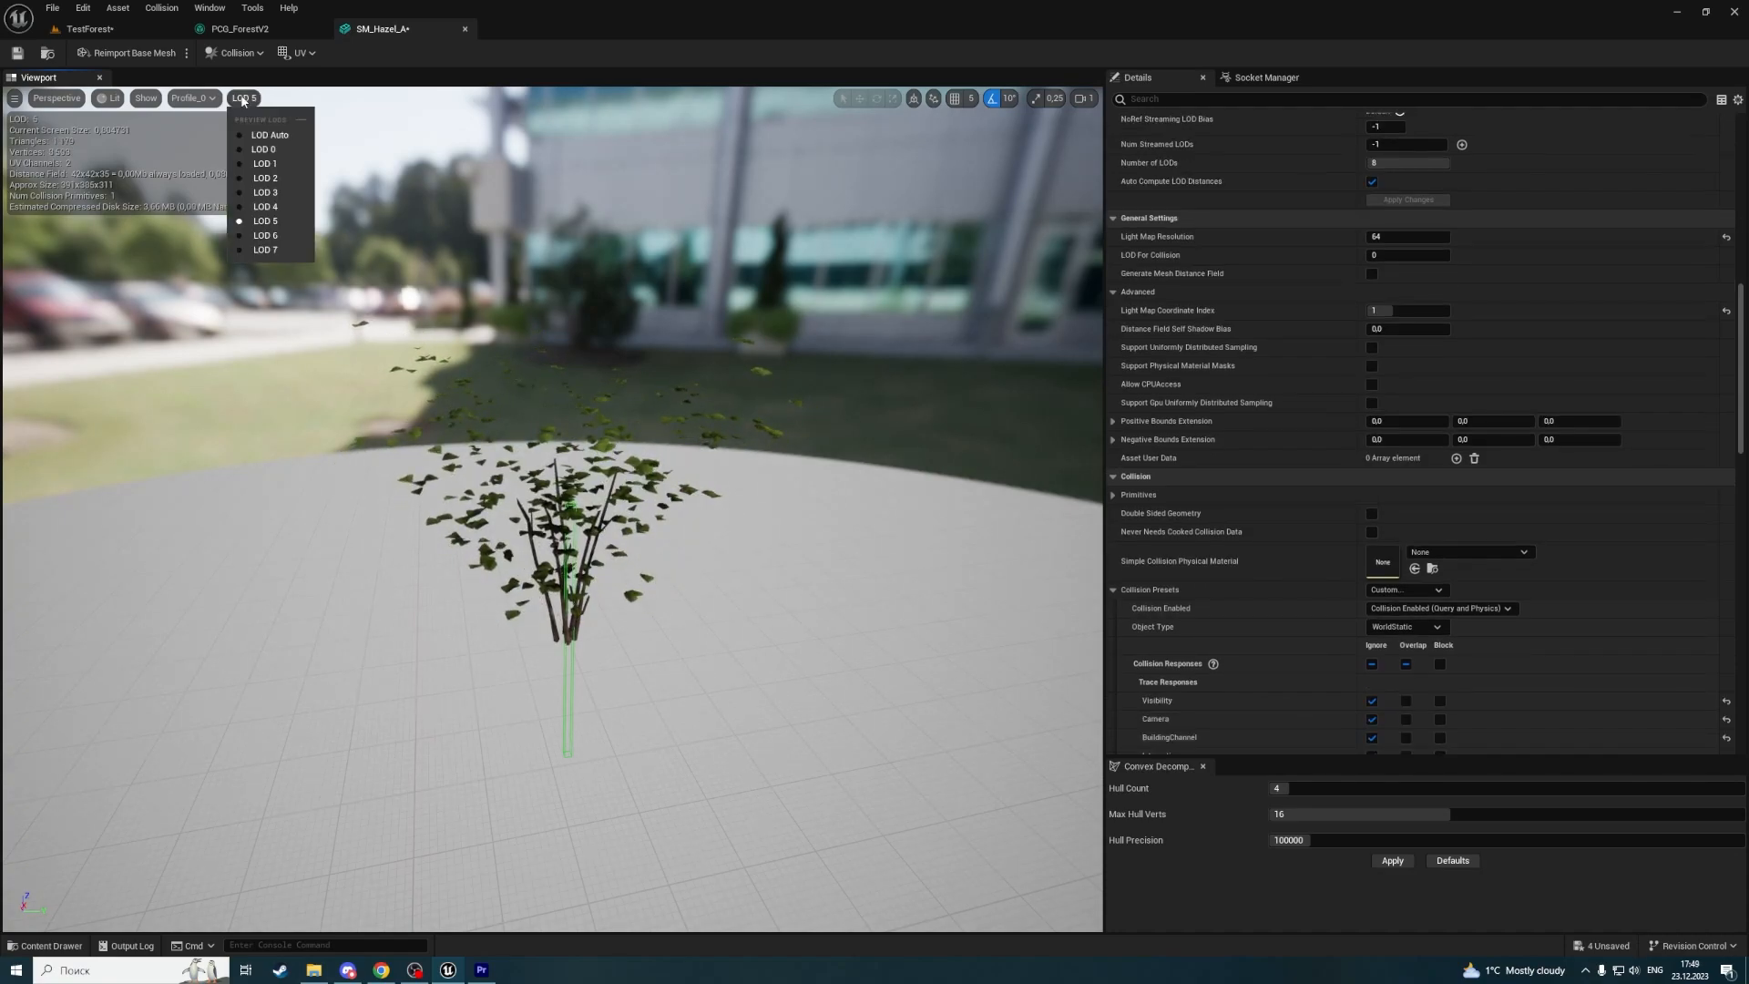
{"action": "left_click", "coordinate": [271, 135]}
View the hazel mesh from close up and far away to examine how its LODs switch automatically.
{"action": "scroll", "coordinate": [583, 546], "scroll_direction": "up", "scroll_amount": 5}
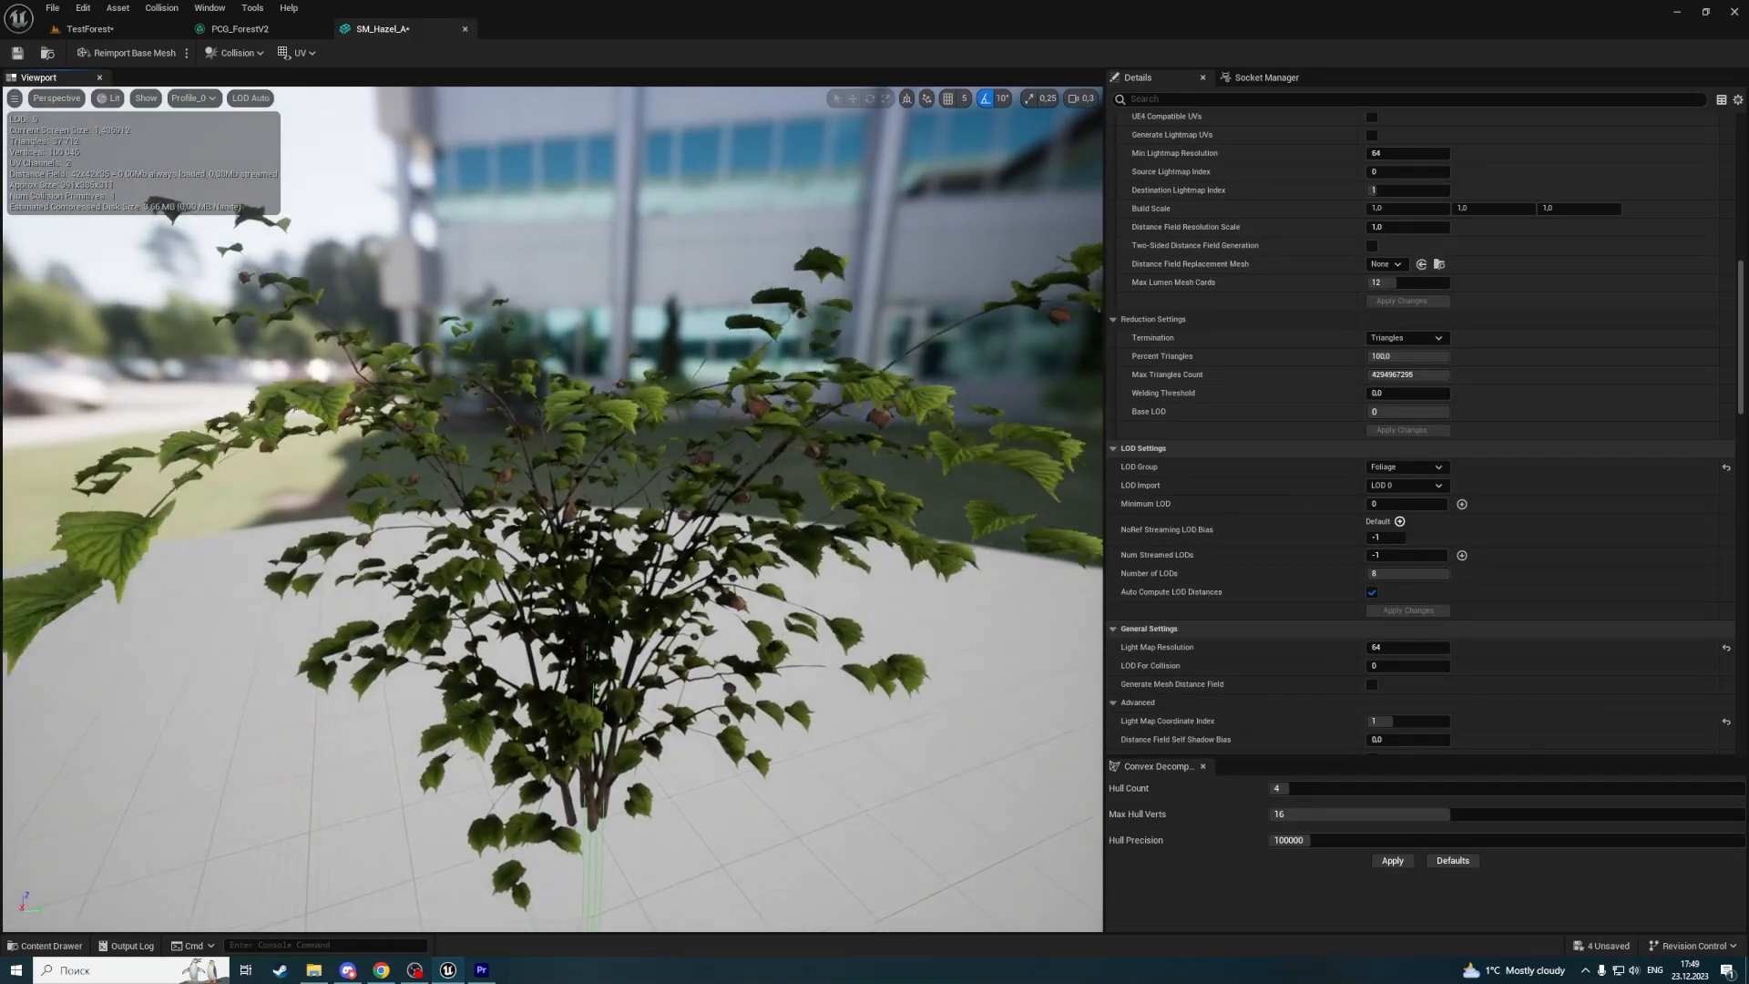
{"action": "scroll", "coordinate": [584, 649], "scroll_direction": "down", "scroll_amount": 5}
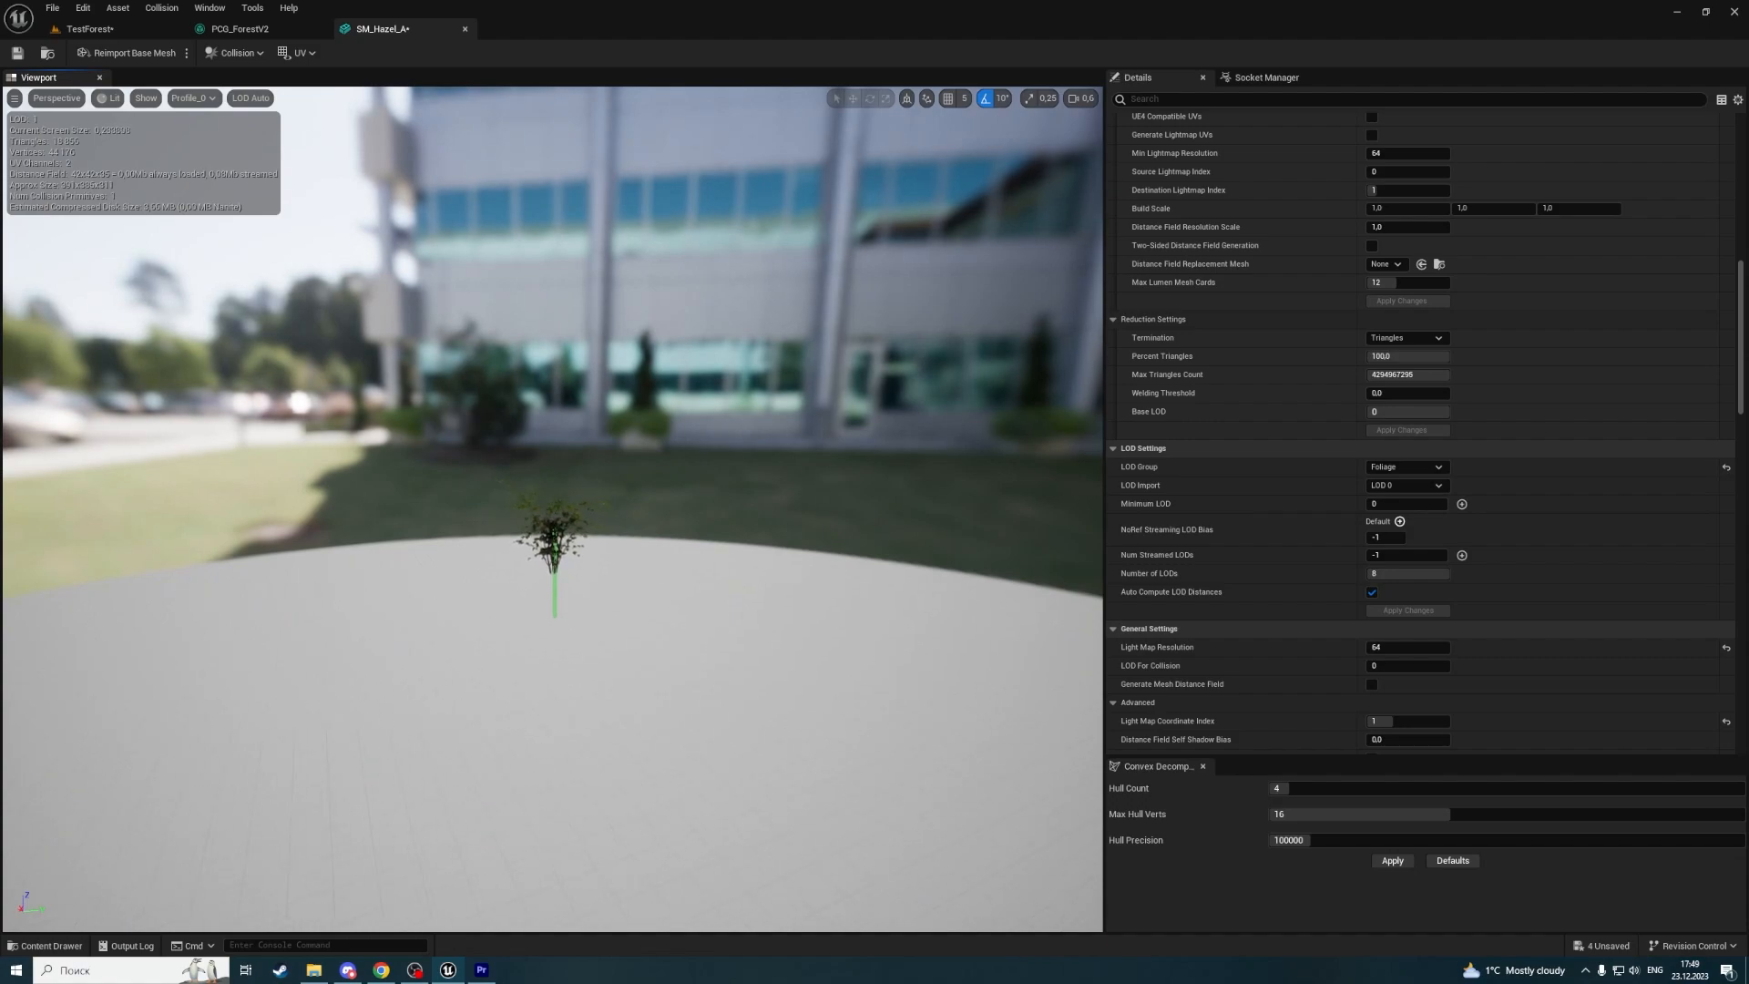
{"action": "key", "text": "s"}
{"action": "right_click_drag", "start_coordinate": [584, 649], "coordinate": [582, 620]}
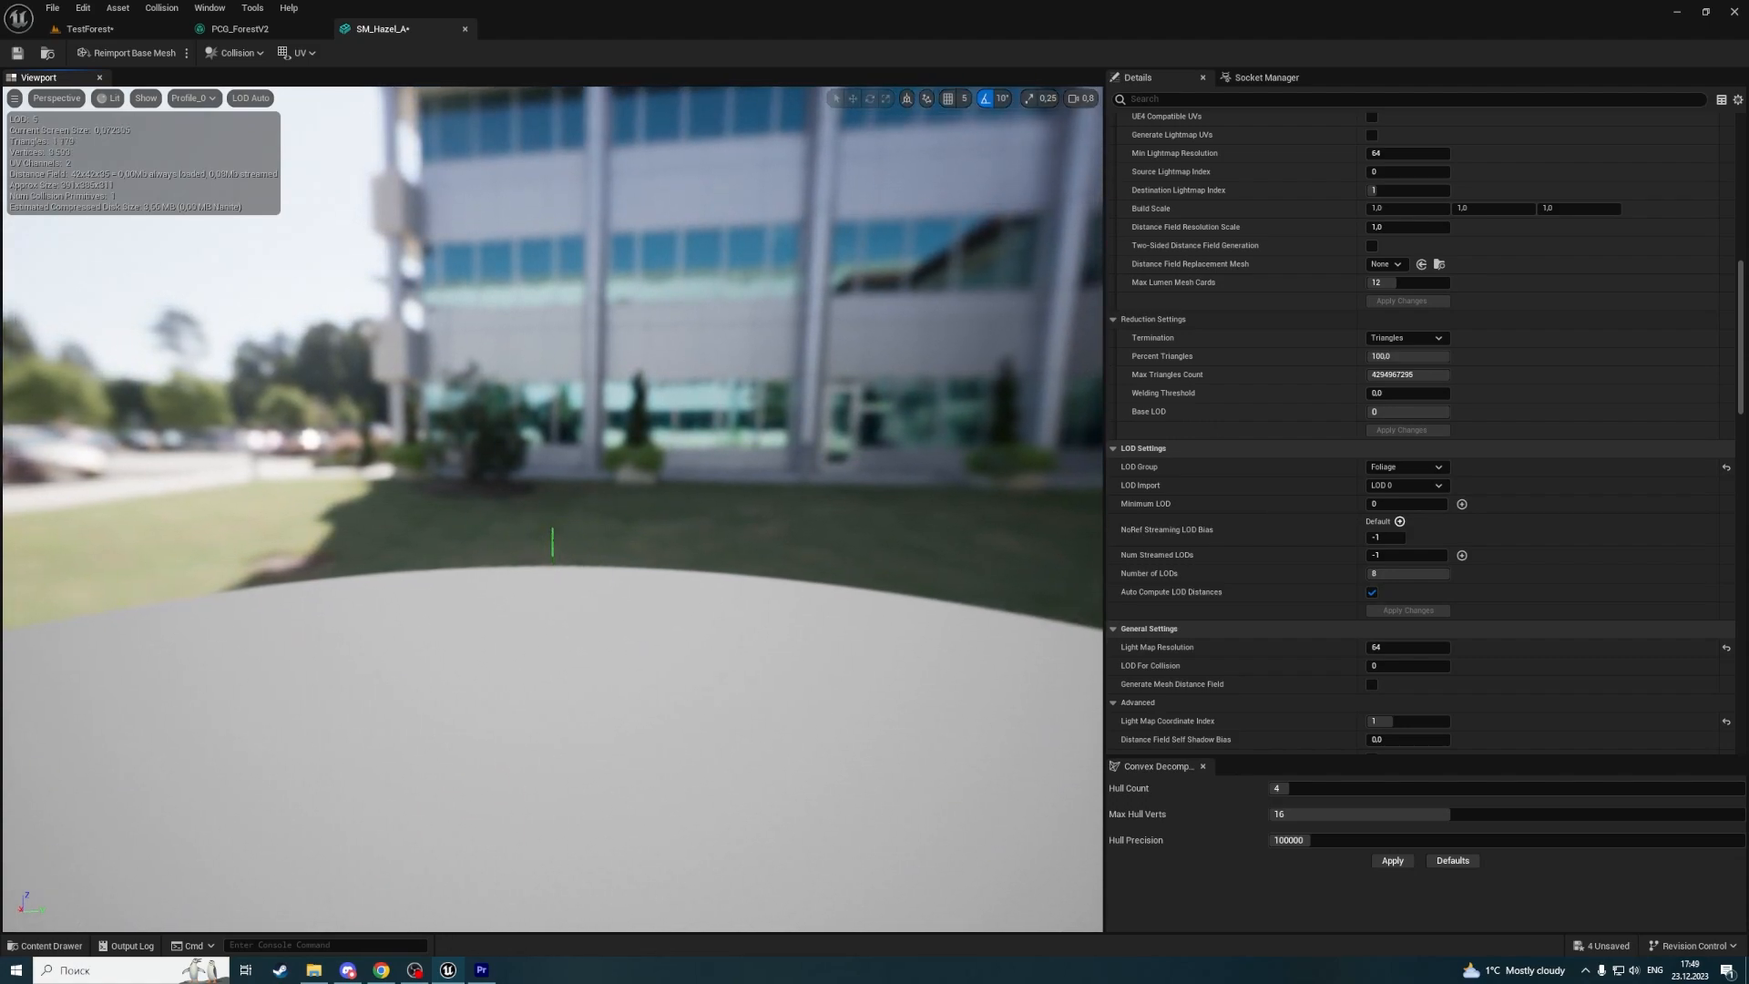
{"action": "right_click_drag", "start_coordinate": [772, 372], "coordinate": [814, 567]}
{"action": "key", "text": "w"}
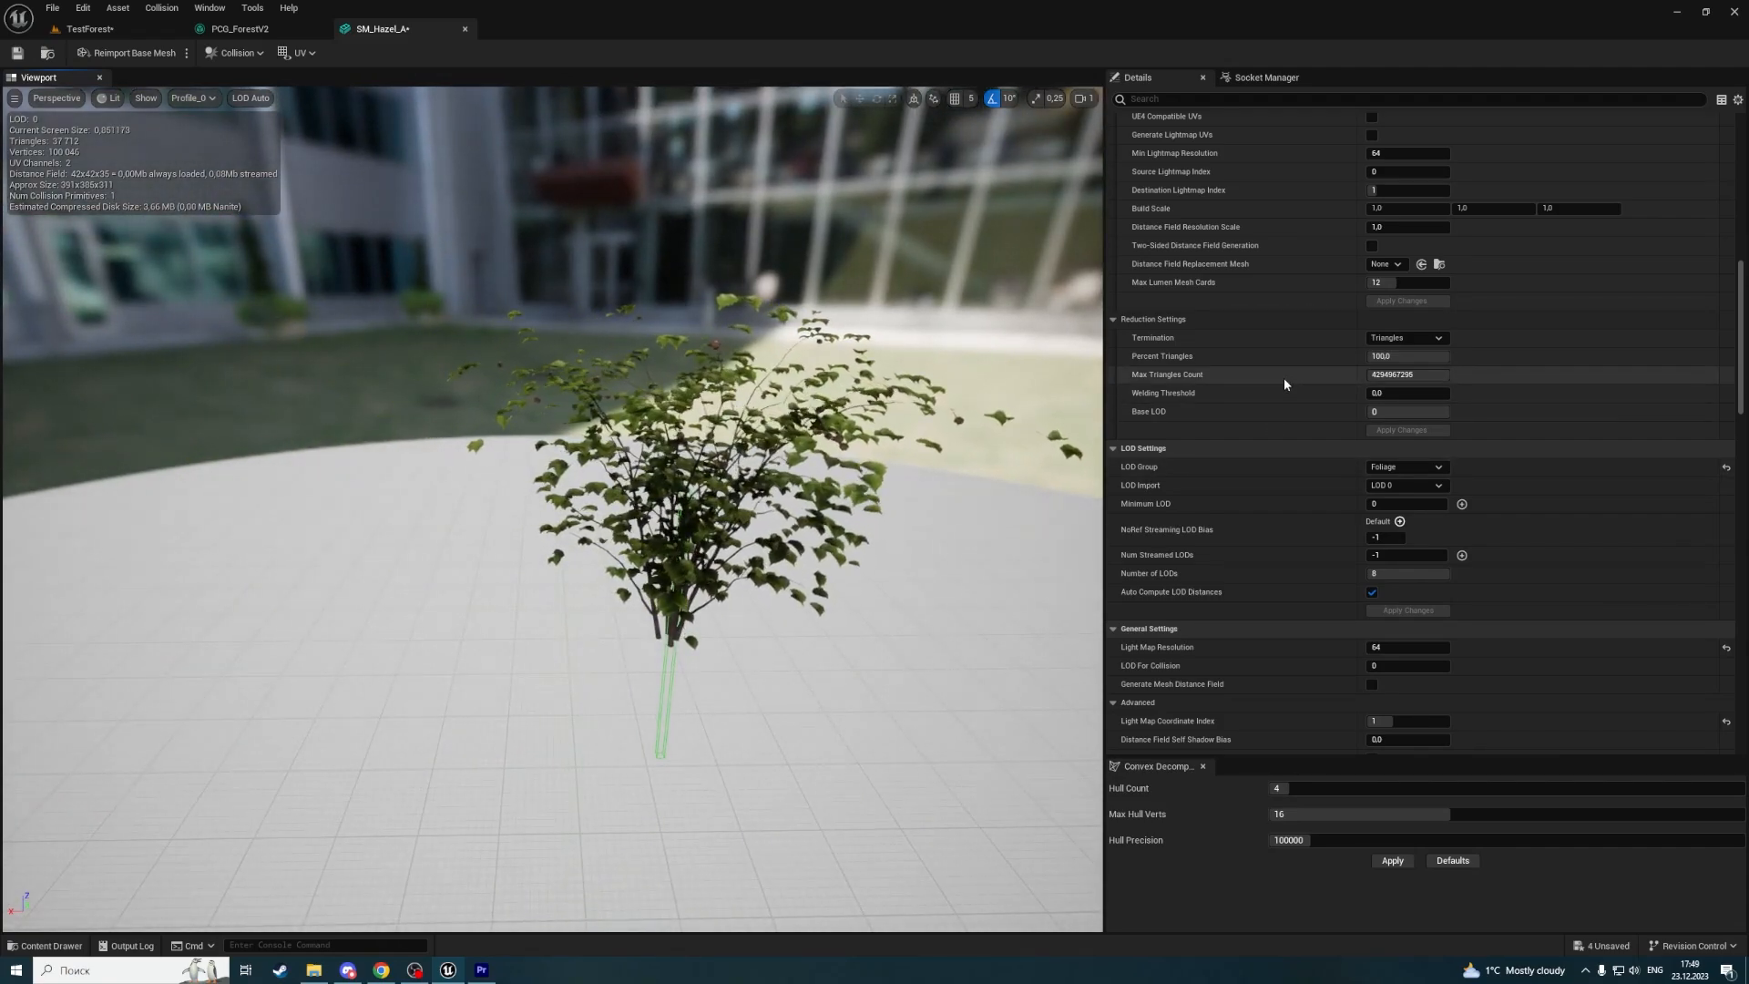
Review the mesh's Nanite, LOD 0 and LOD settings, and examine the hazel foliage up close.
{"action": "scroll", "coordinate": [1282, 377], "scroll_direction": "up", "scroll_amount": 4}
{"action": "scroll", "coordinate": [1282, 377], "scroll_direction": "up", "scroll_amount": 4}
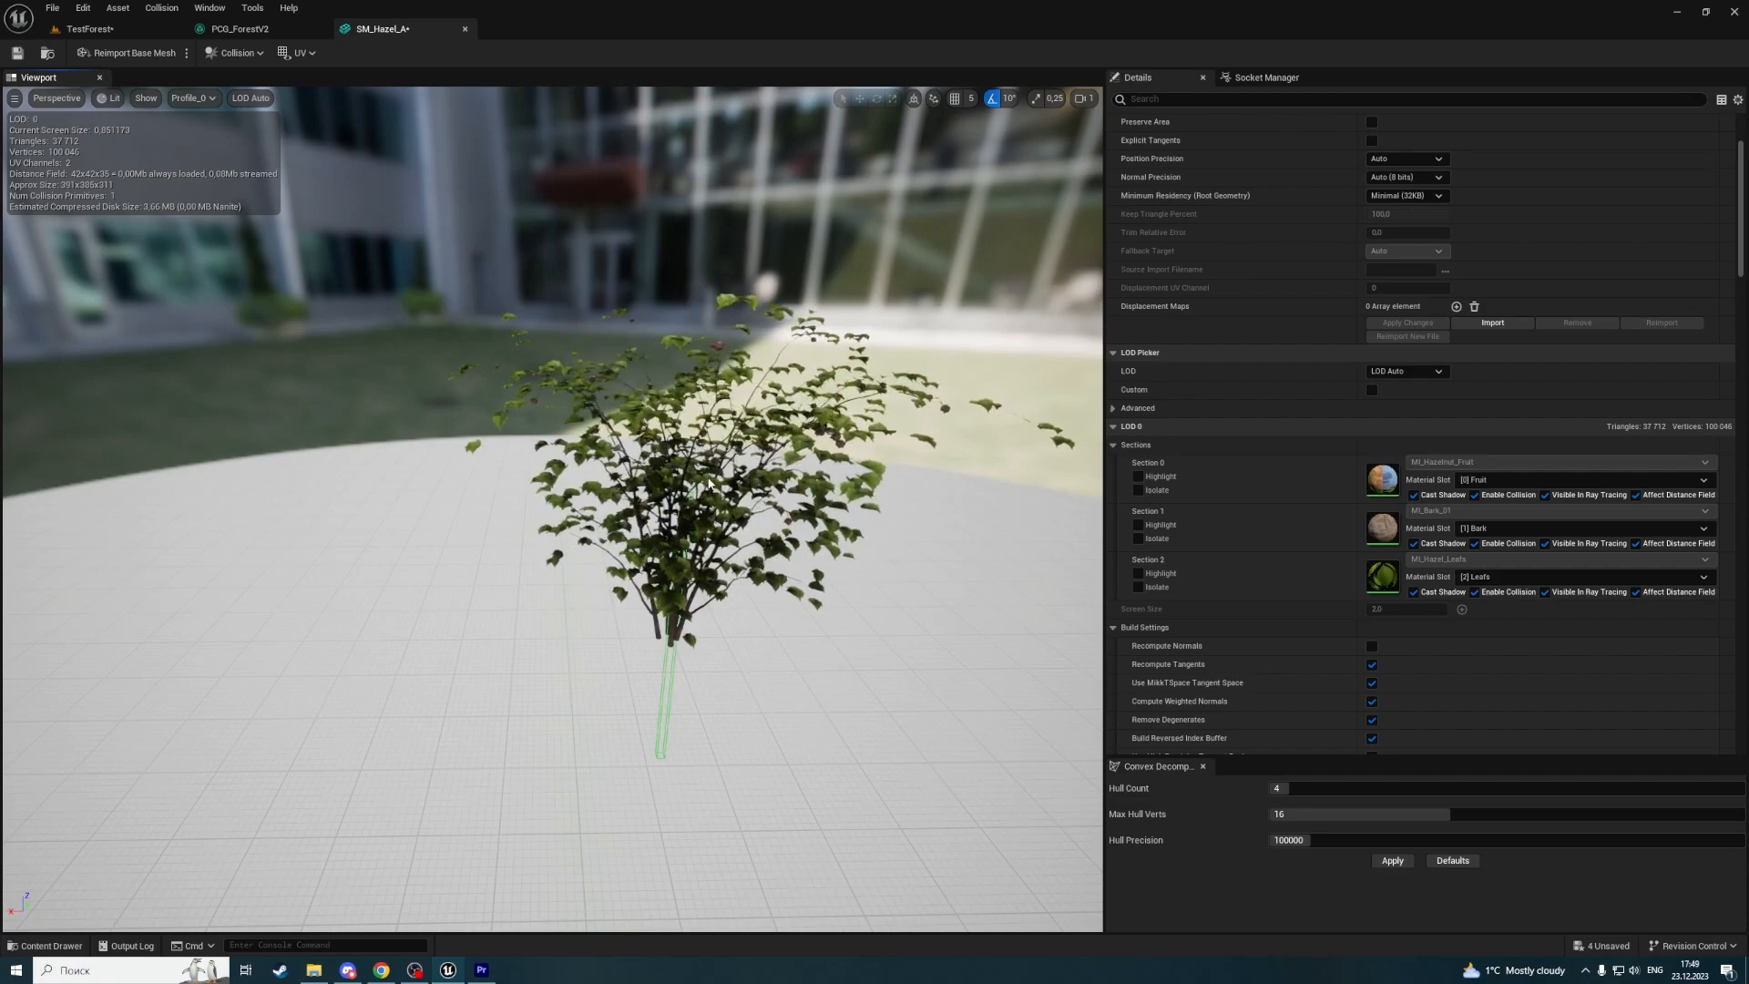
{"action": "scroll", "coordinate": [901, 468], "scroll_direction": "up", "scroll_amount": 5}
{"action": "scroll", "coordinate": [1260, 479], "scroll_direction": "up", "scroll_amount": 1}
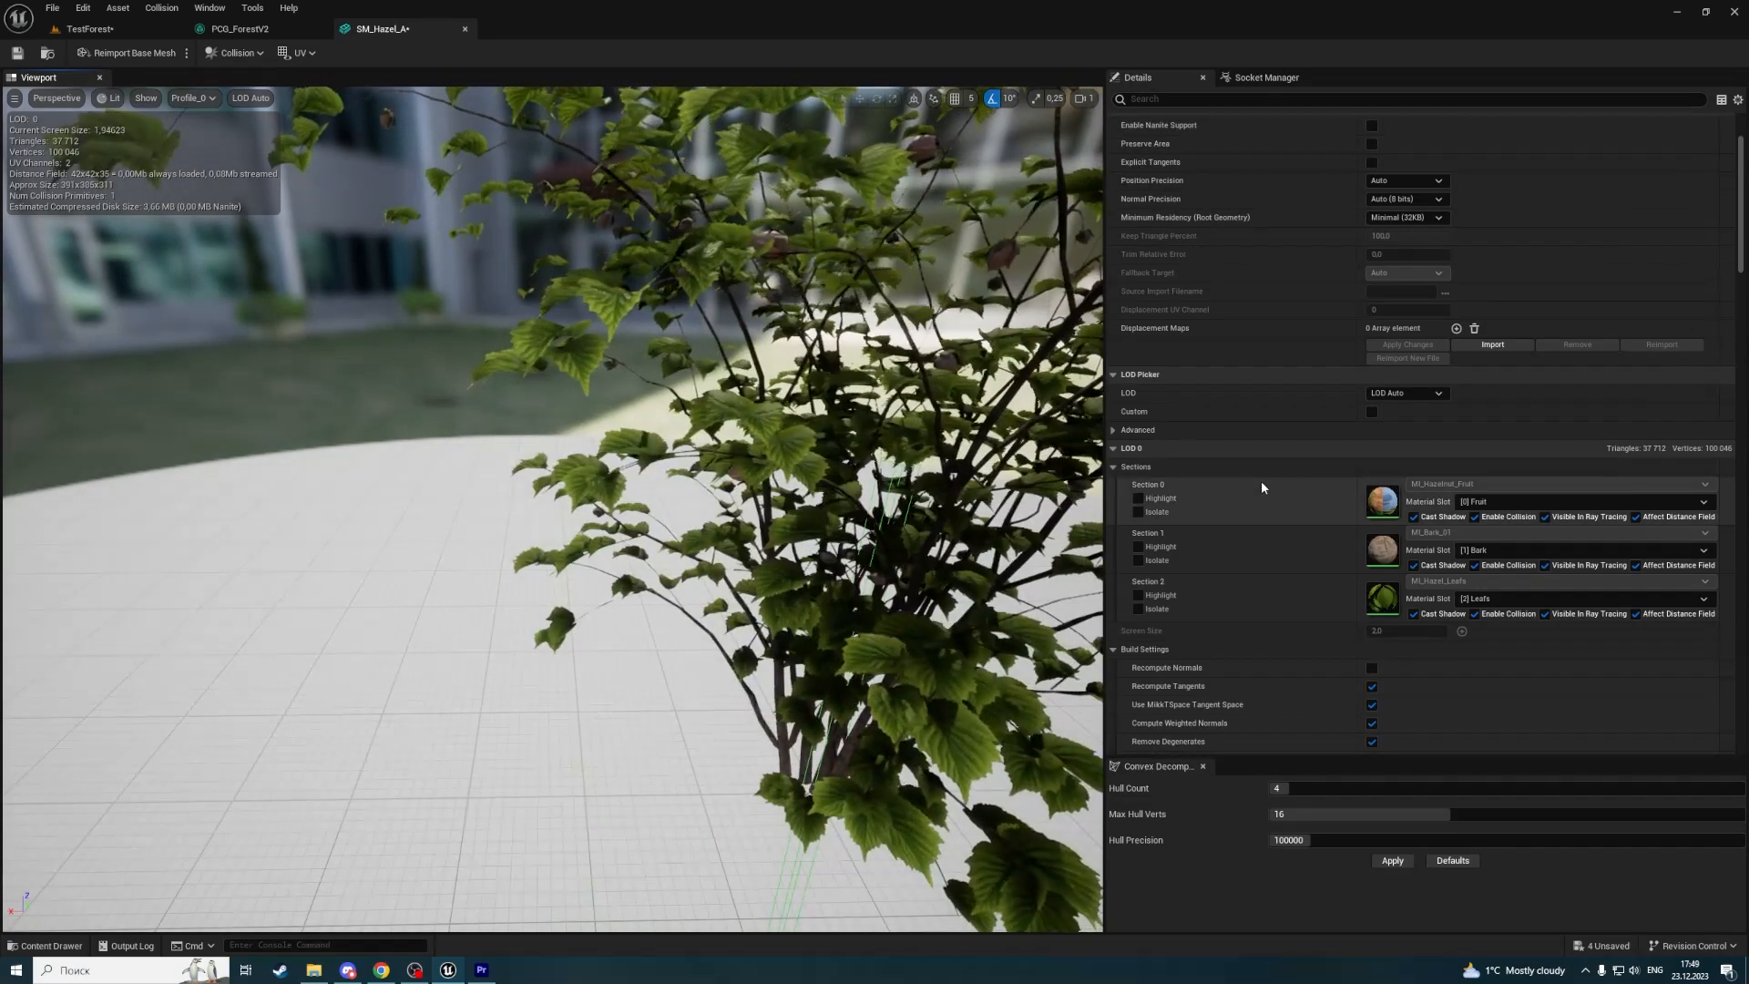
{"action": "right_click_drag", "start_coordinate": [911, 479], "coordinate": [984, 501]}
{"action": "scroll", "coordinate": [934, 483], "scroll_direction": "down", "scroll_amount": 5}
{"action": "scroll", "coordinate": [1273, 493], "scroll_direction": "up", "scroll_amount": 3}
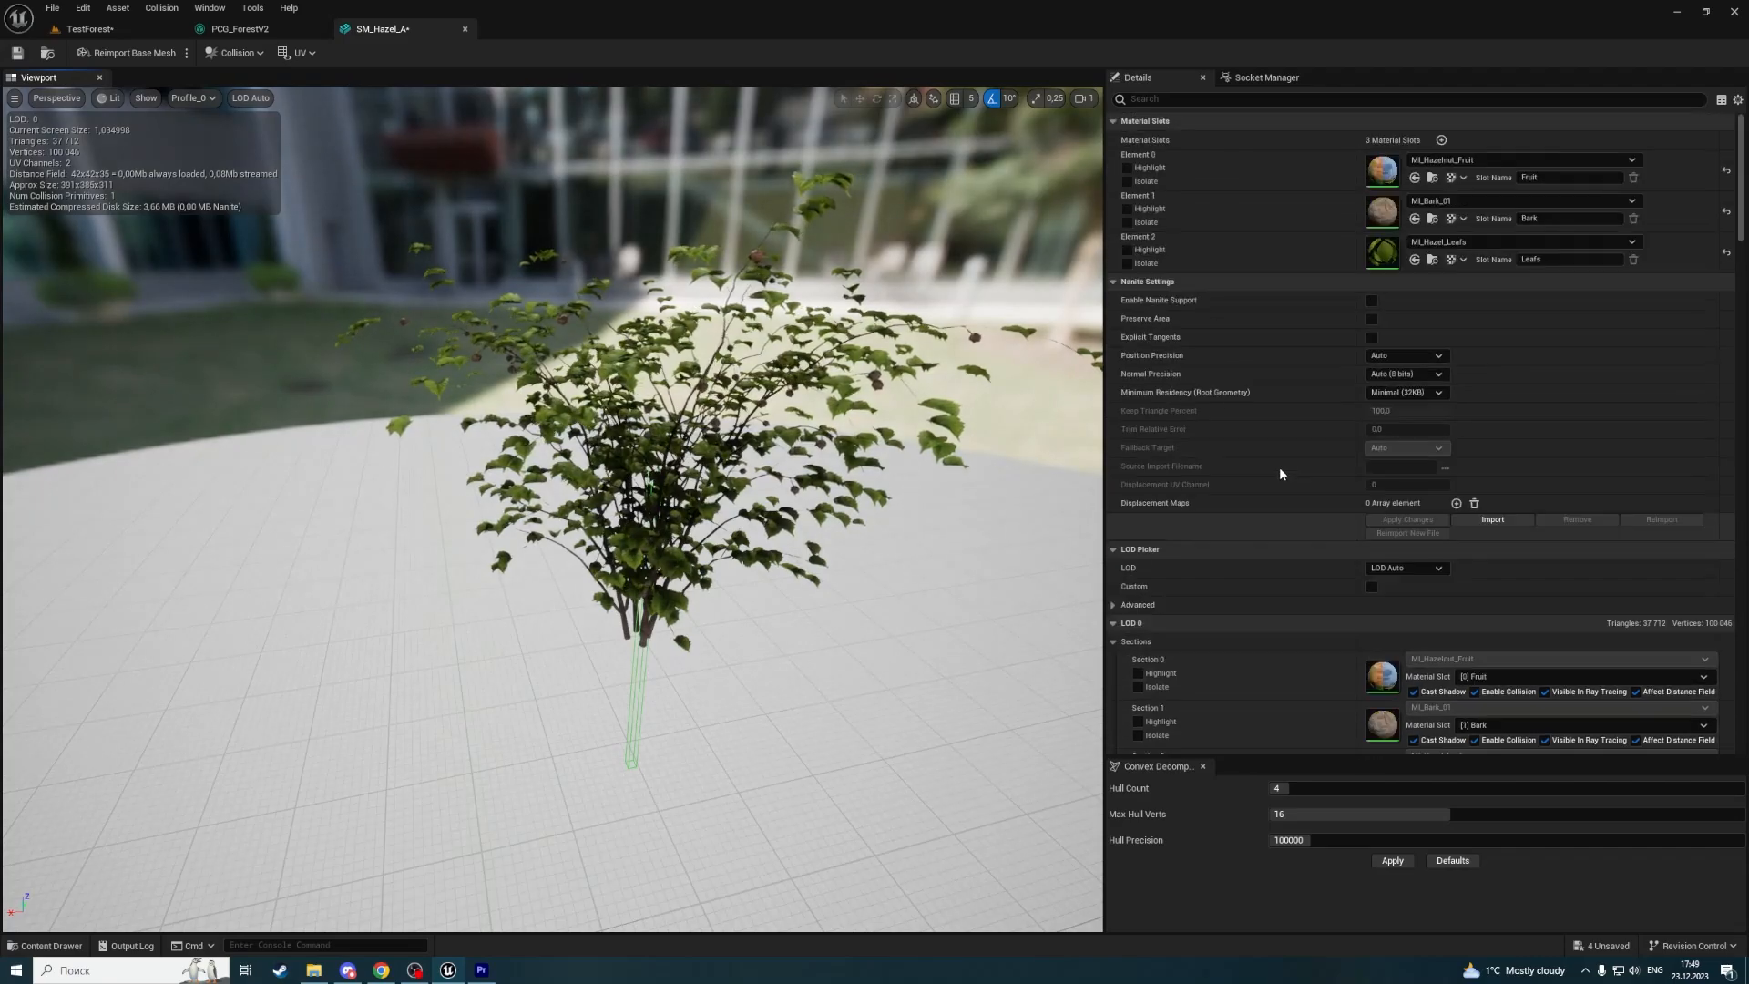
{"action": "scroll", "coordinate": [1264, 368], "scroll_direction": "down", "scroll_amount": 10}
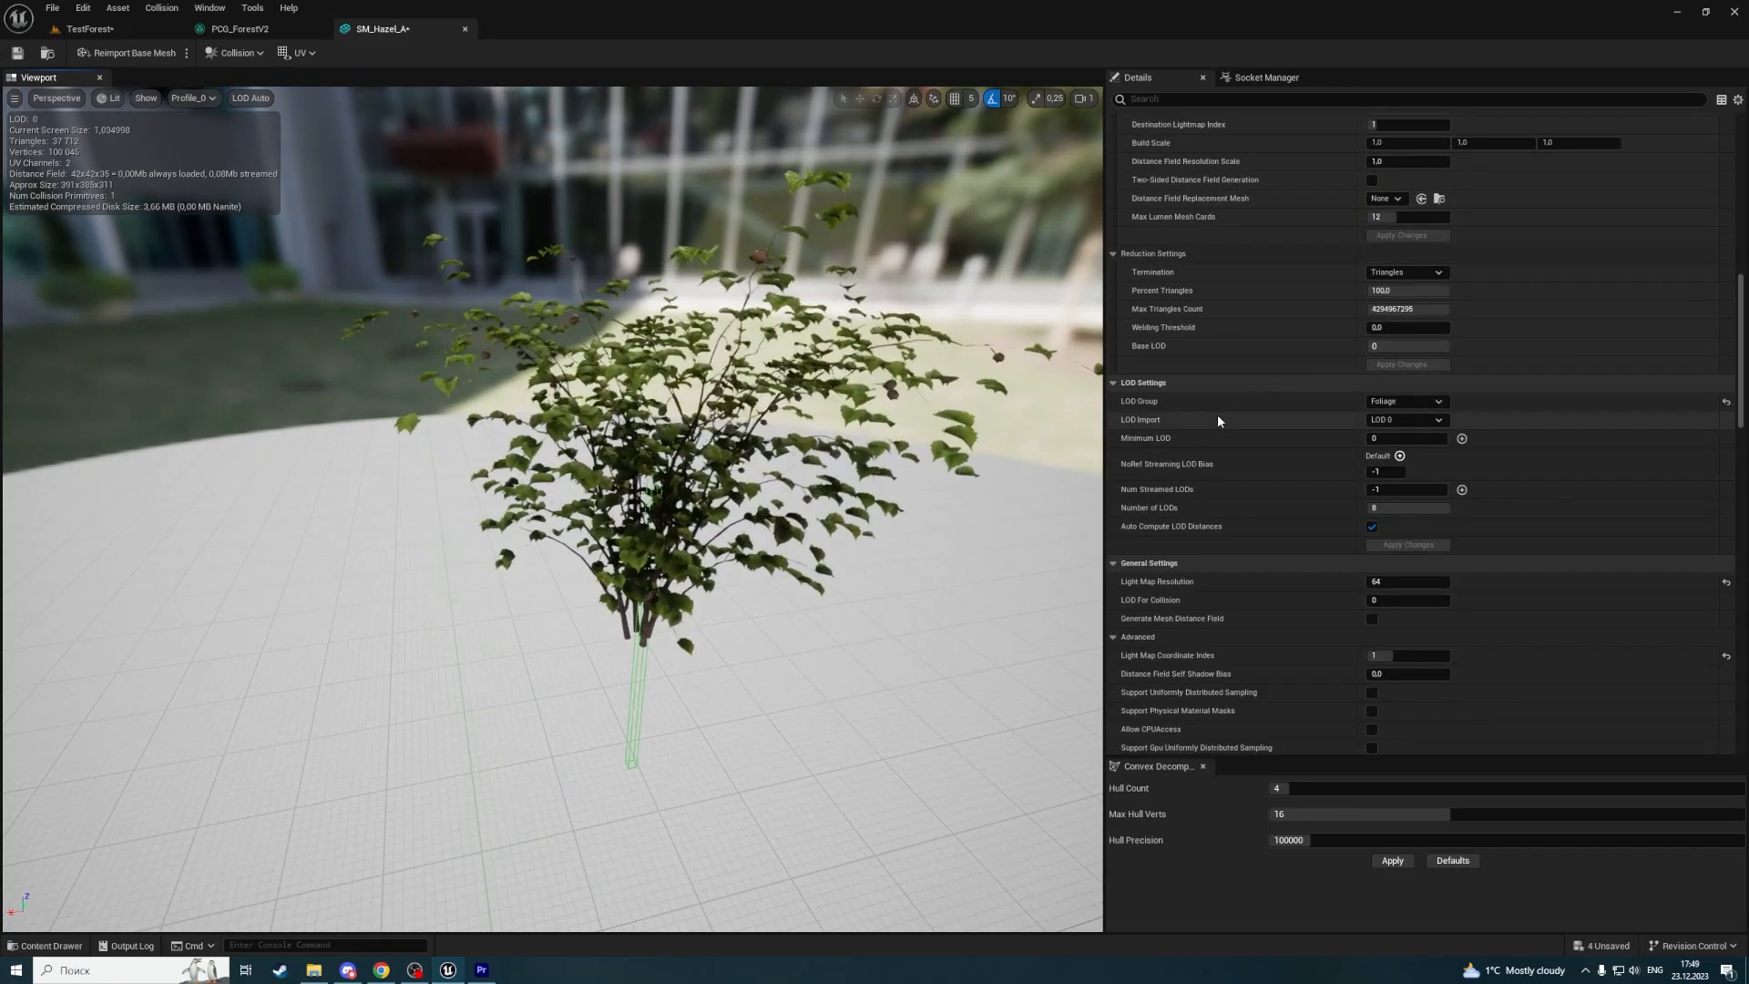
{"action": "scroll", "coordinate": [1227, 422], "scroll_direction": "up", "scroll_amount": 8}
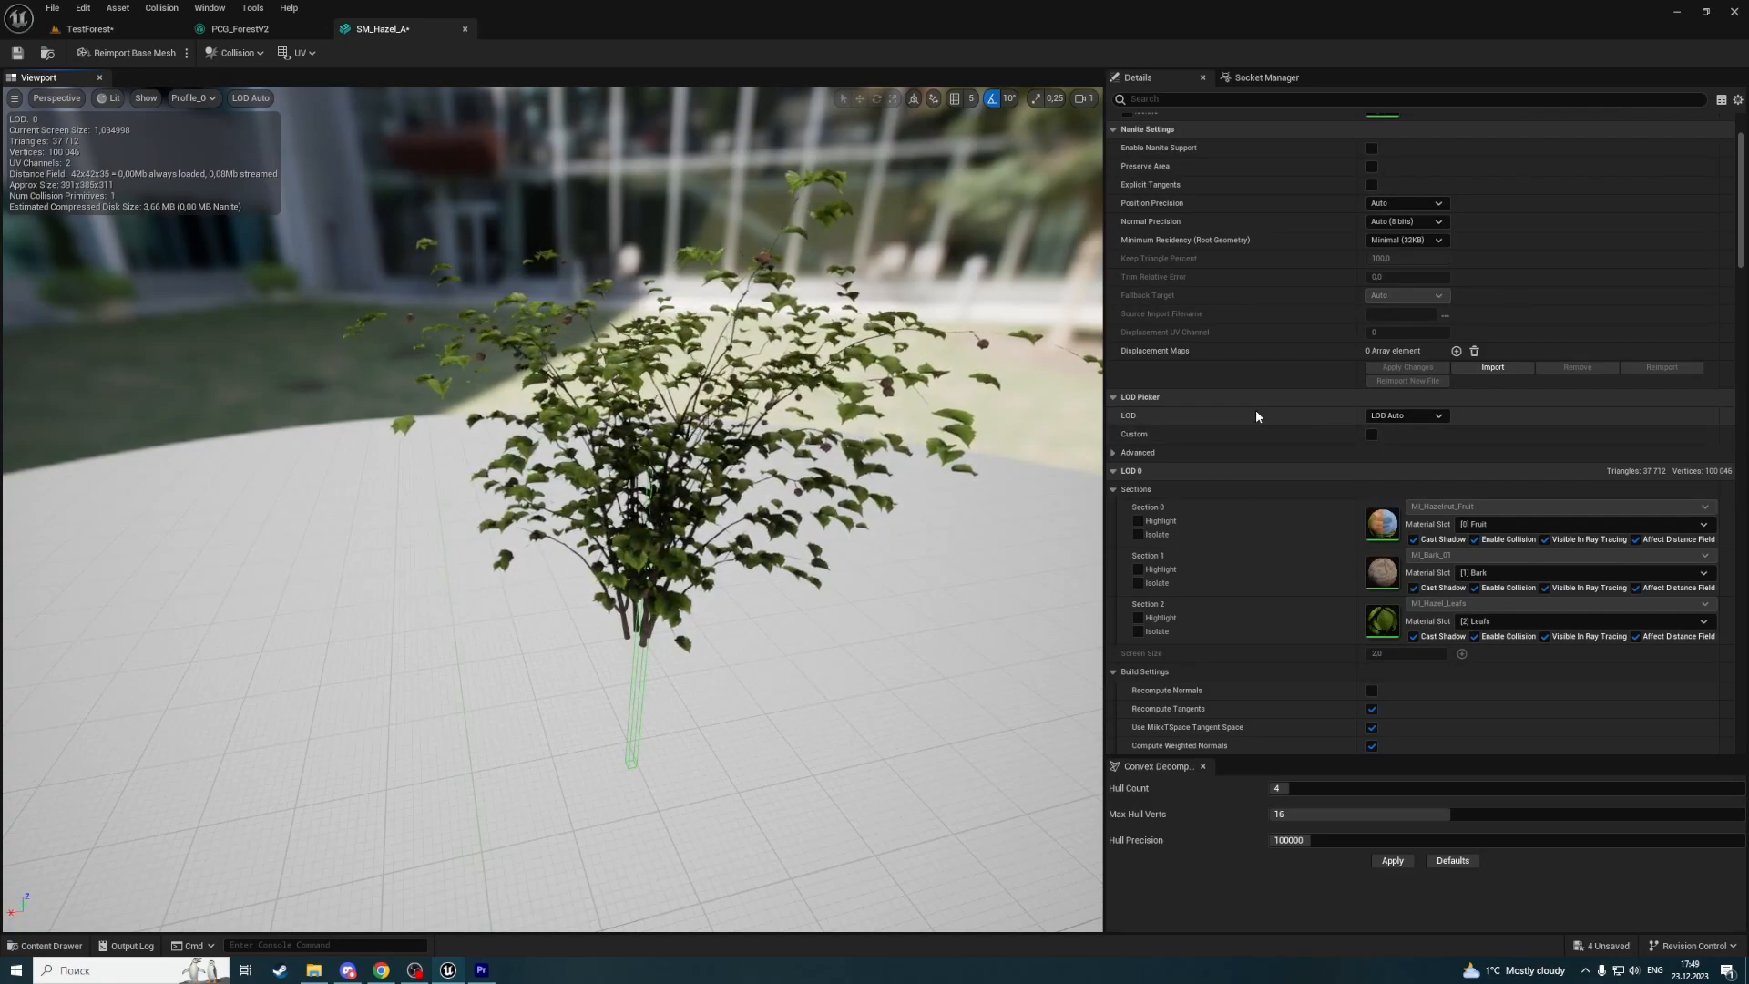
Choose LOD 1 in the LOD Picker and turn off Auto Compute LOD Distances.
{"action": "left_click", "coordinate": [1425, 415]}
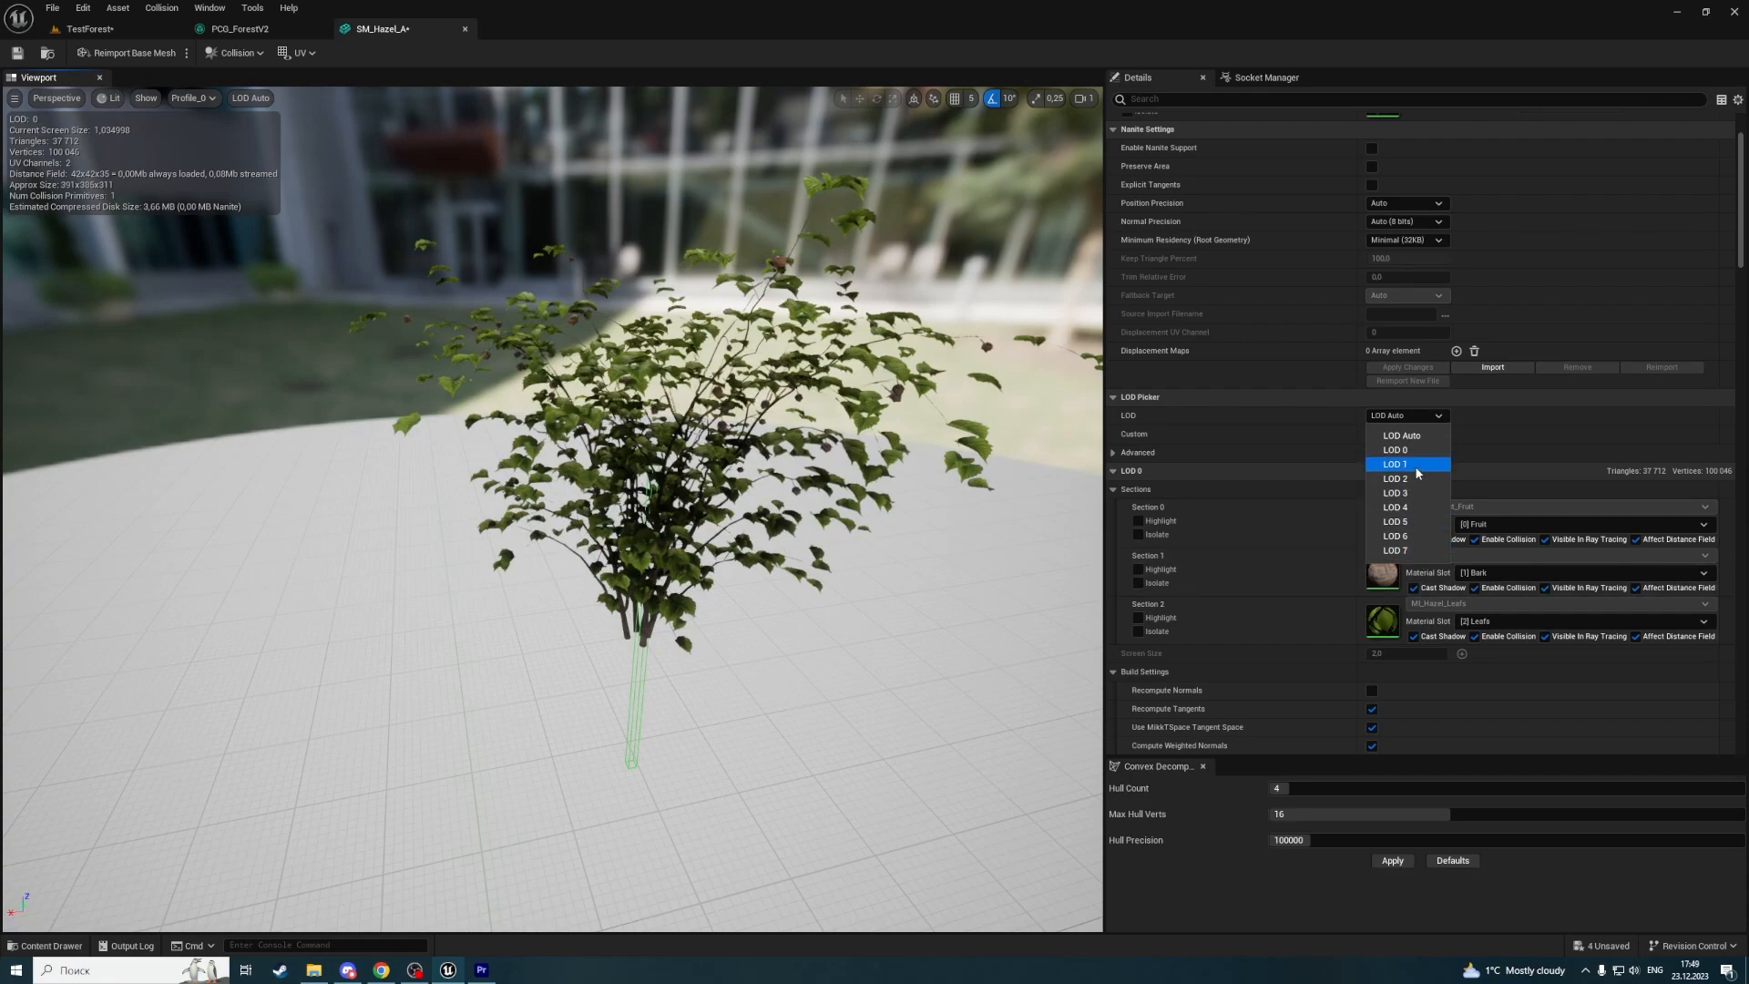
{"action": "left_click", "coordinate": [1417, 465]}
{"action": "scroll", "coordinate": [1414, 467], "scroll_direction": "down", "scroll_amount": 1}
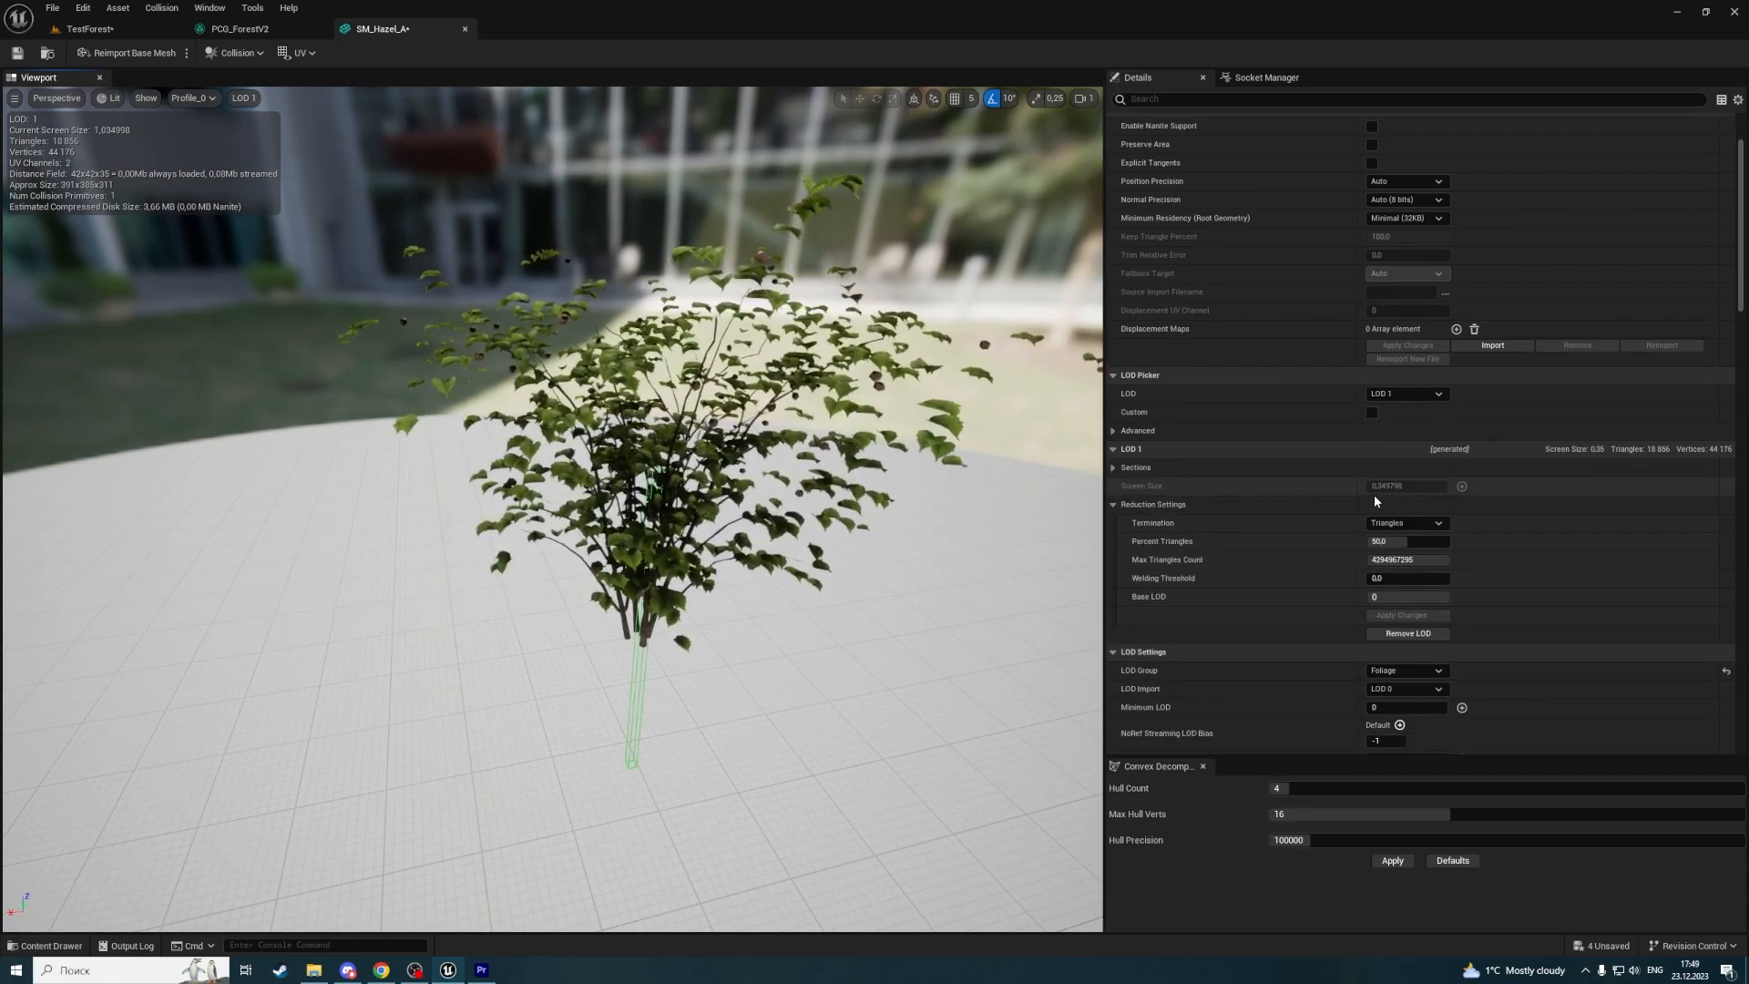
{"action": "scroll", "coordinate": [1346, 446], "scroll_direction": "down", "scroll_amount": 7}
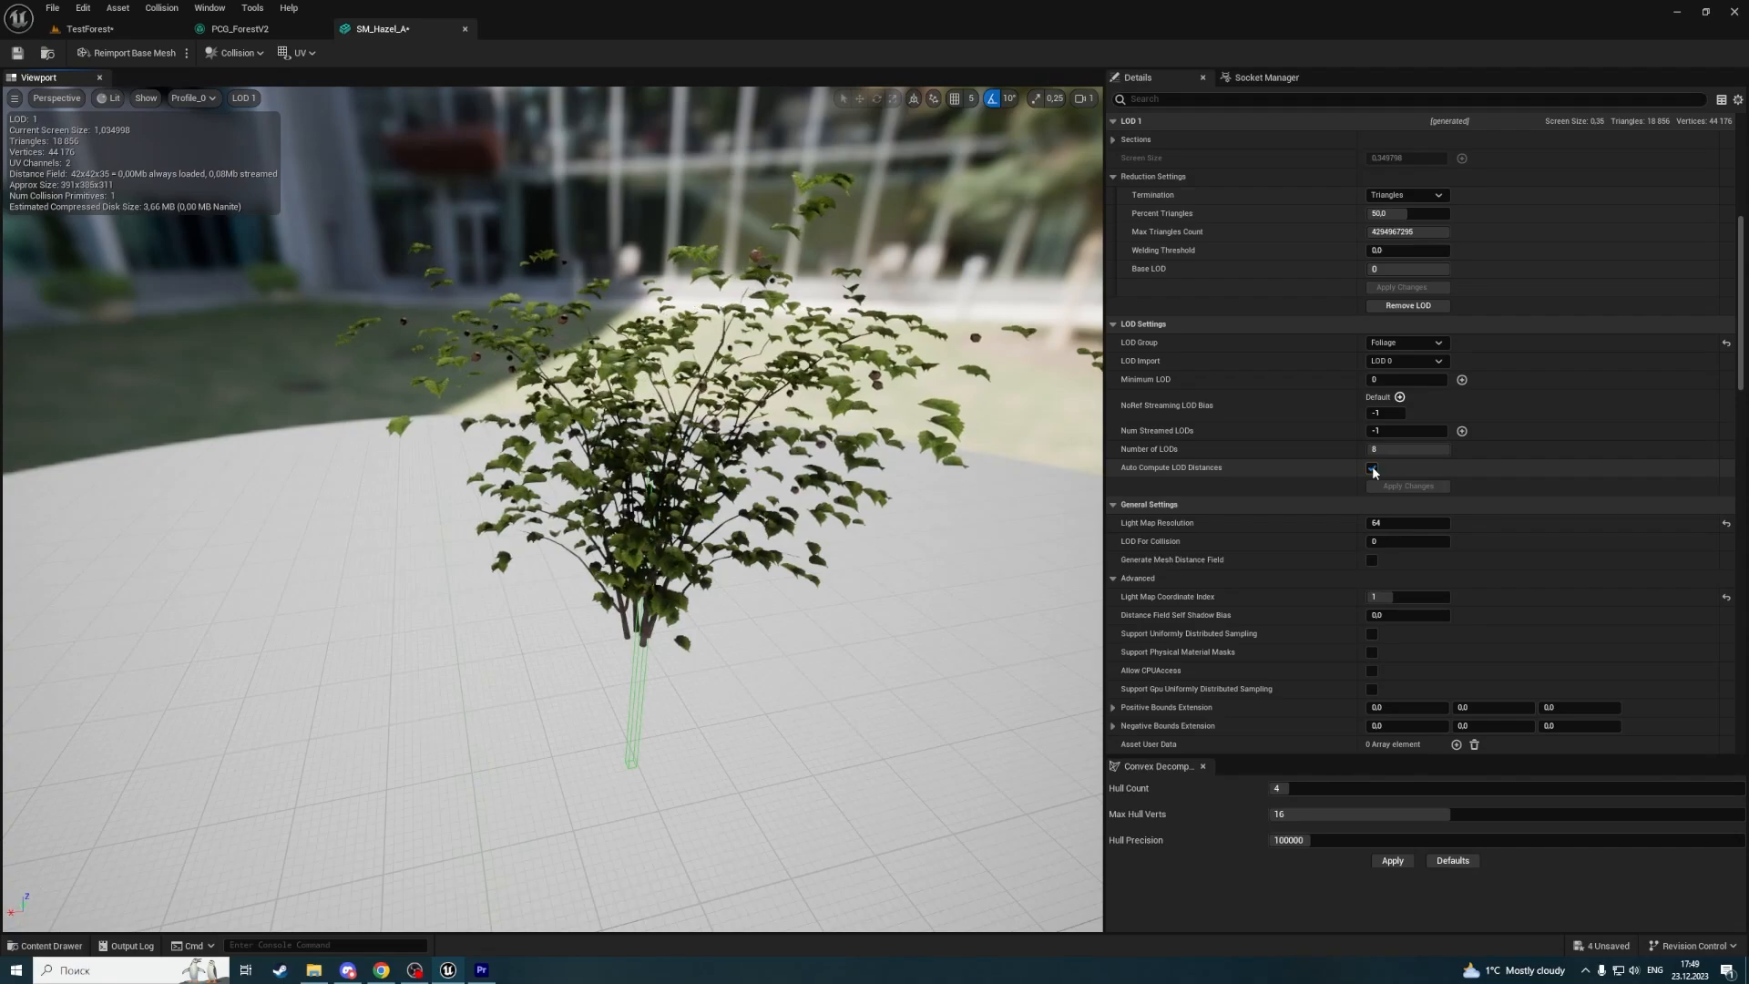
{"action": "scroll", "coordinate": [1233, 478], "scroll_direction": "up", "scroll_amount": 6}
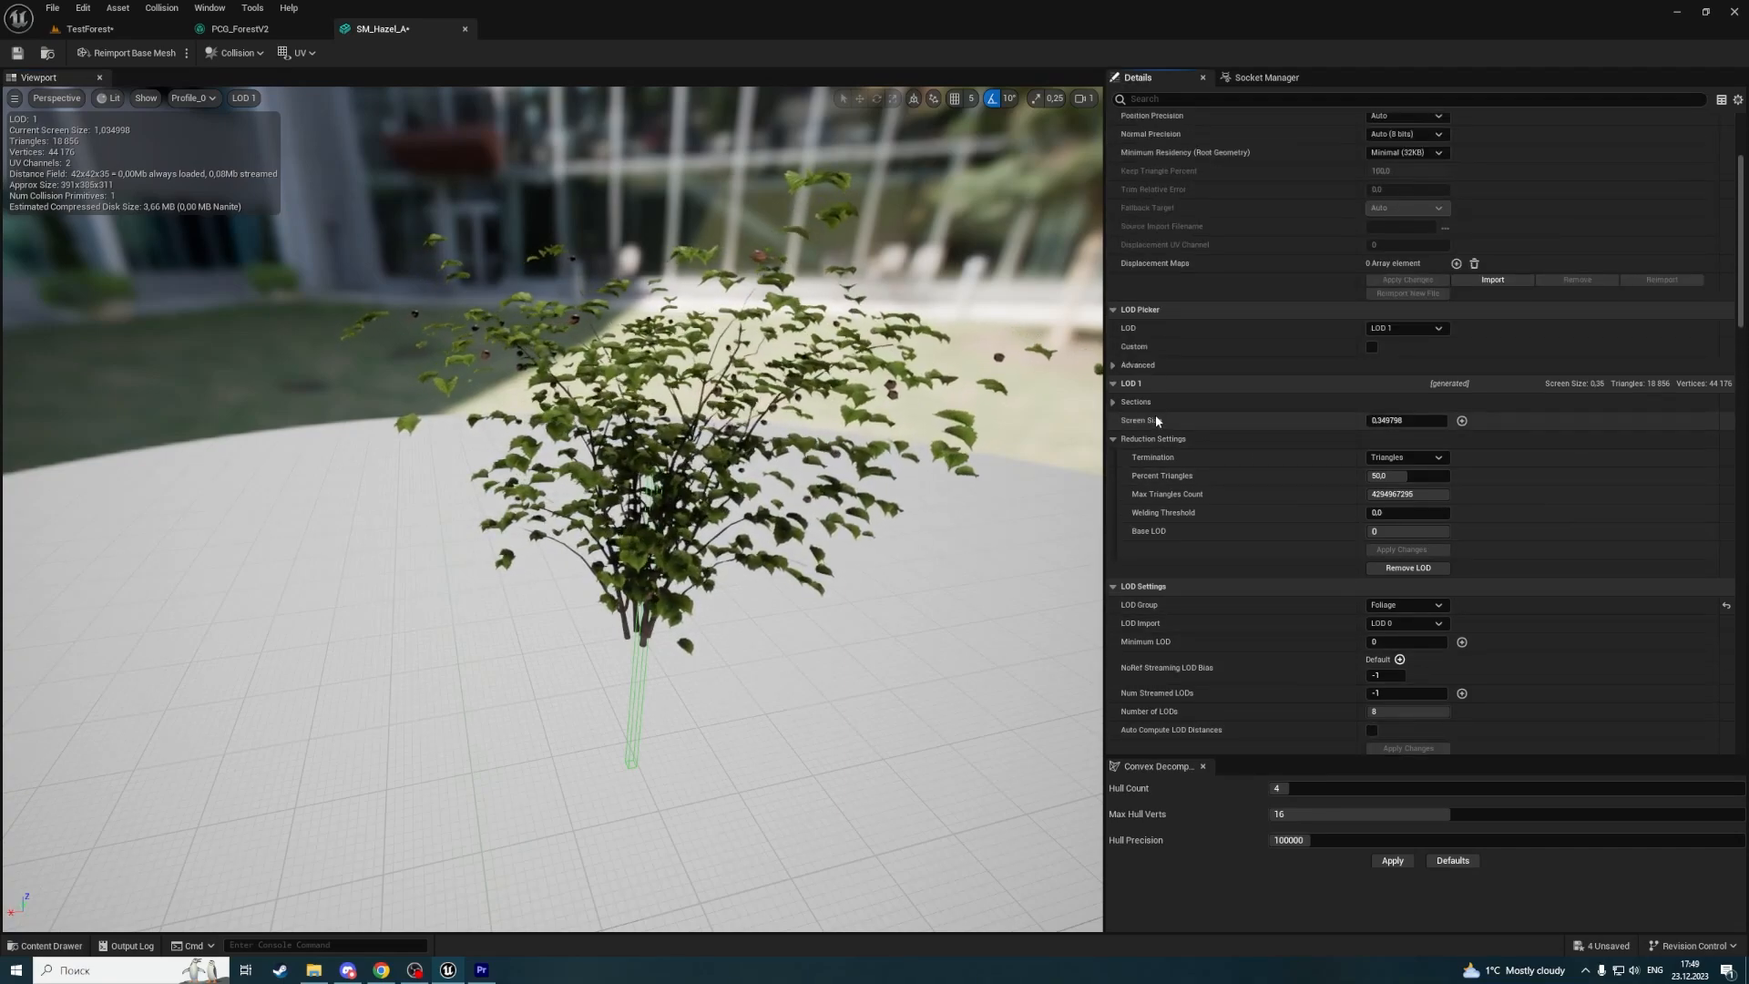
Compare the bush's current screen size at near and far distances to judge where LOD 1 should start.
{"action": "key", "text": "s"}
{"action": "right_click_drag", "start_coordinate": [911, 455], "coordinate": [955, 449]}
{"action": "key", "text": "w"}
{"action": "right_click_drag", "start_coordinate": [434, 447], "coordinate": [468, 401]}
{"action": "scroll", "coordinate": [433, 447], "scroll_direction": "down", "scroll_amount": 1}
{"action": "left_click", "coordinate": [1407, 419]}
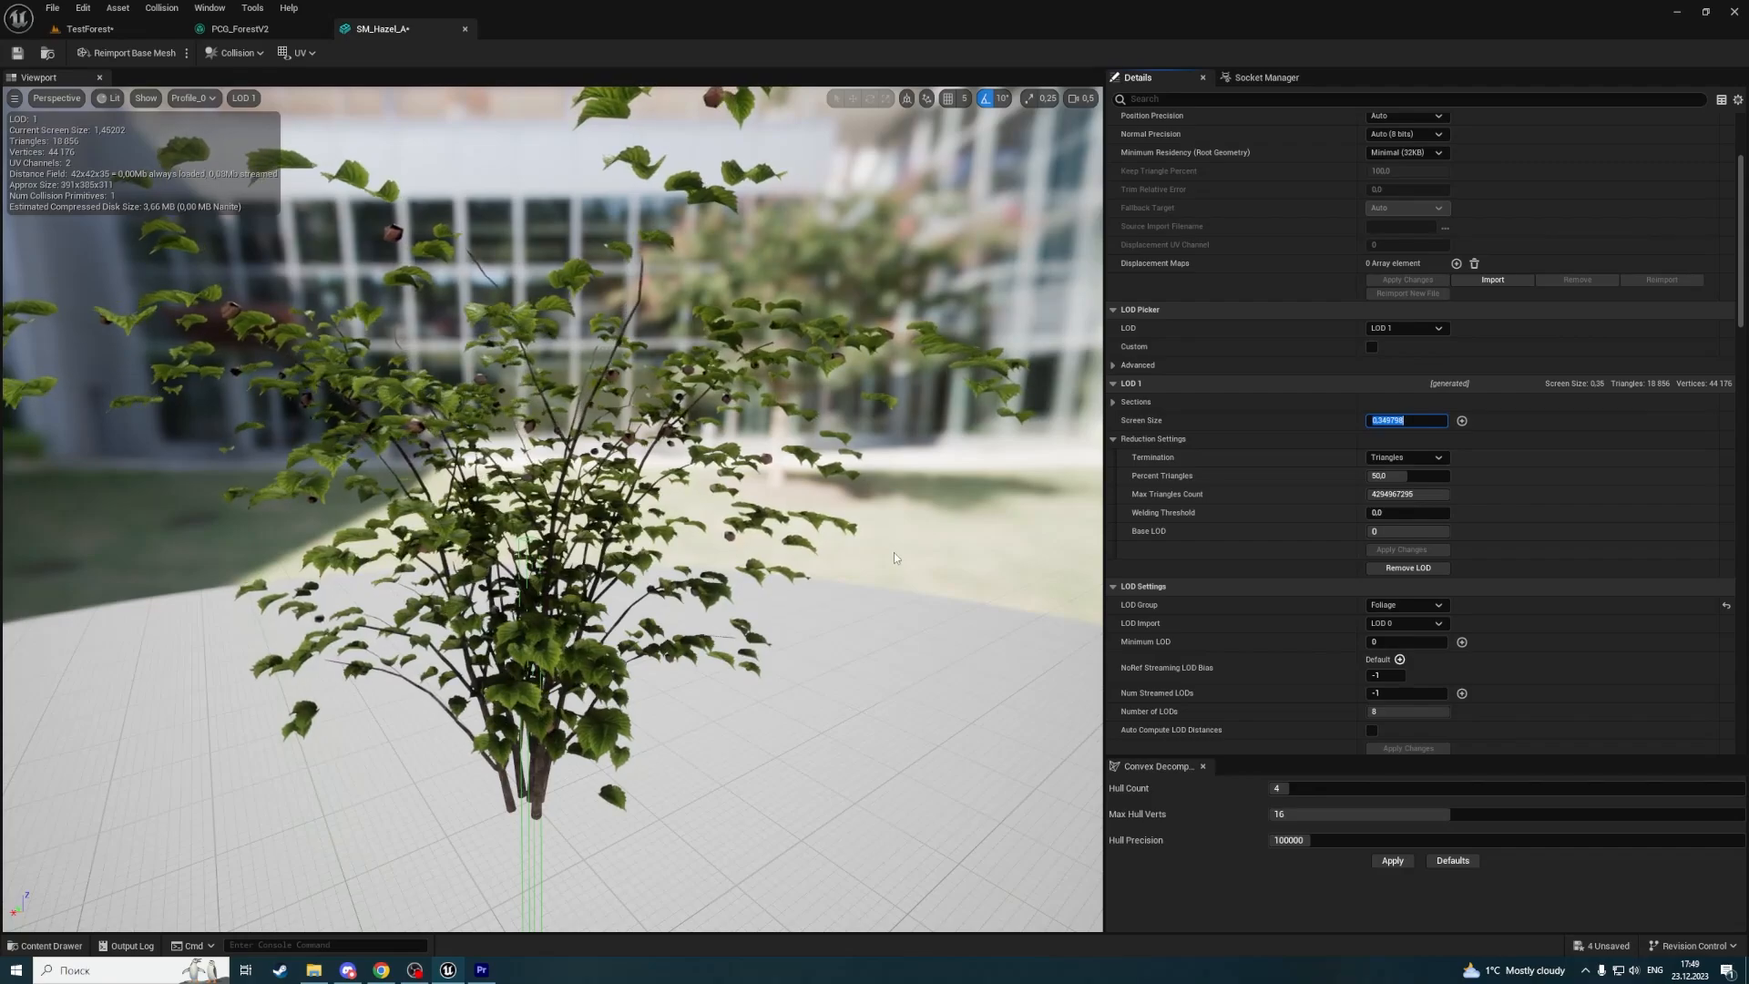
{"action": "right_click_drag", "start_coordinate": [514, 473], "coordinate": [528, 461]}
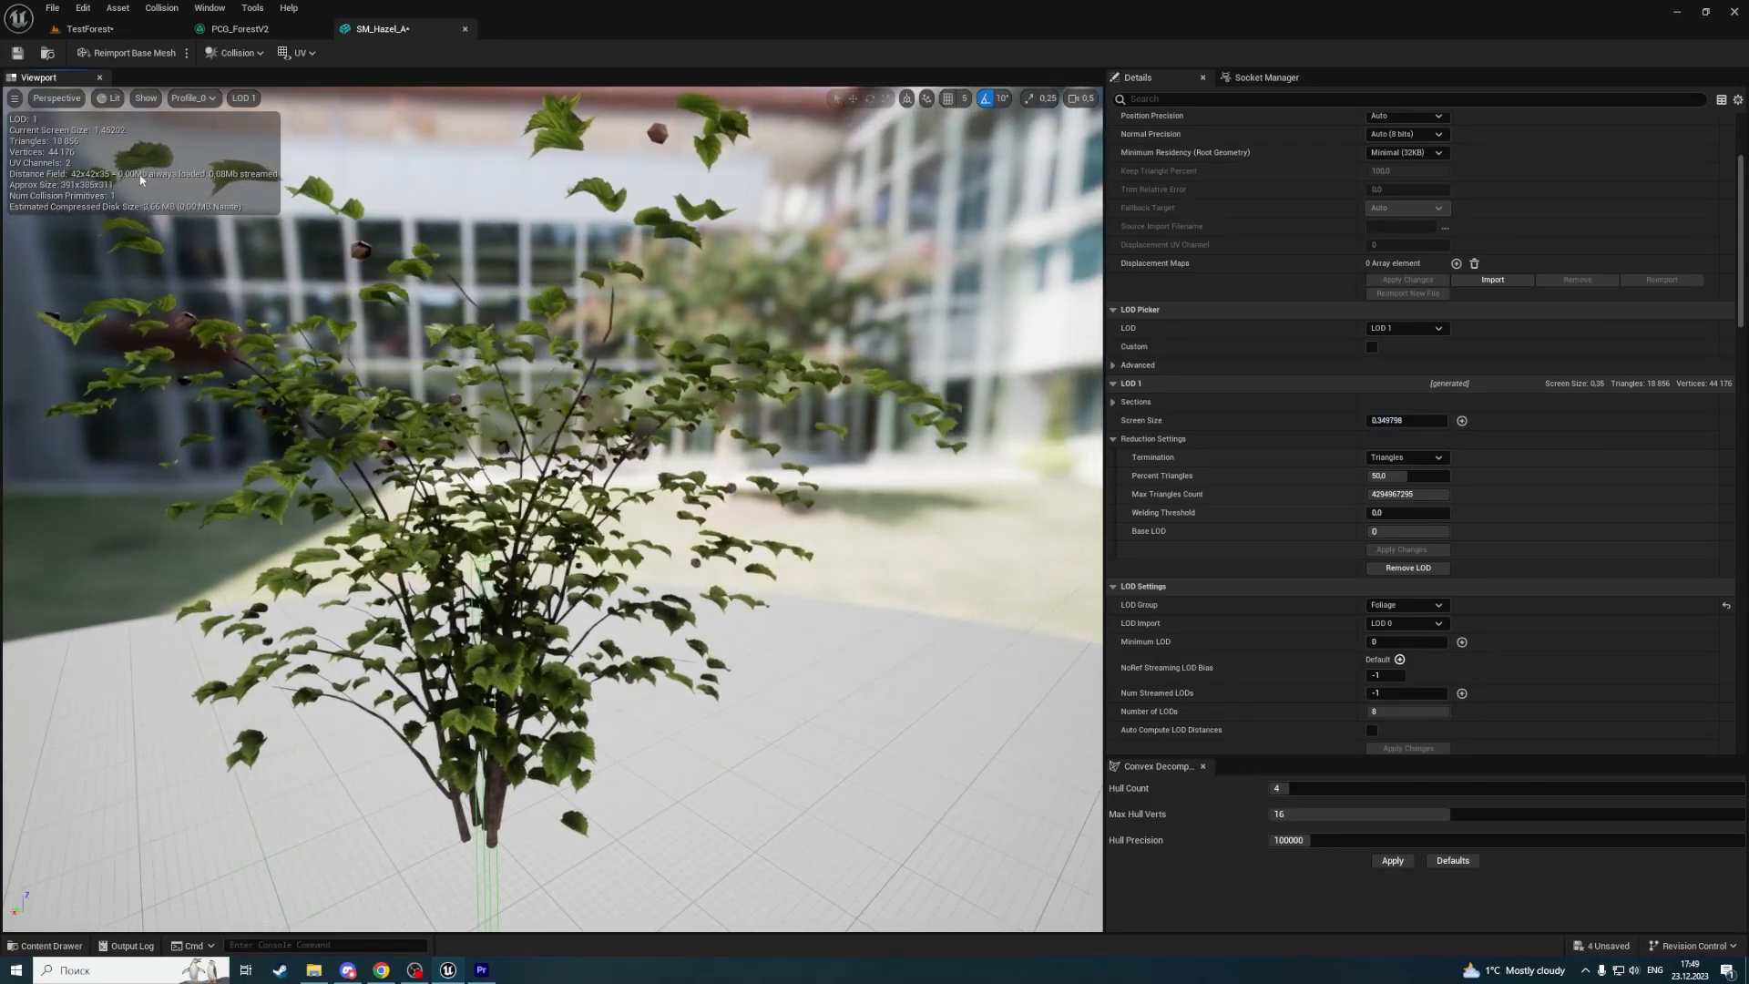
{"action": "scroll", "coordinate": [563, 356], "scroll_direction": "down", "scroll_amount": 5}
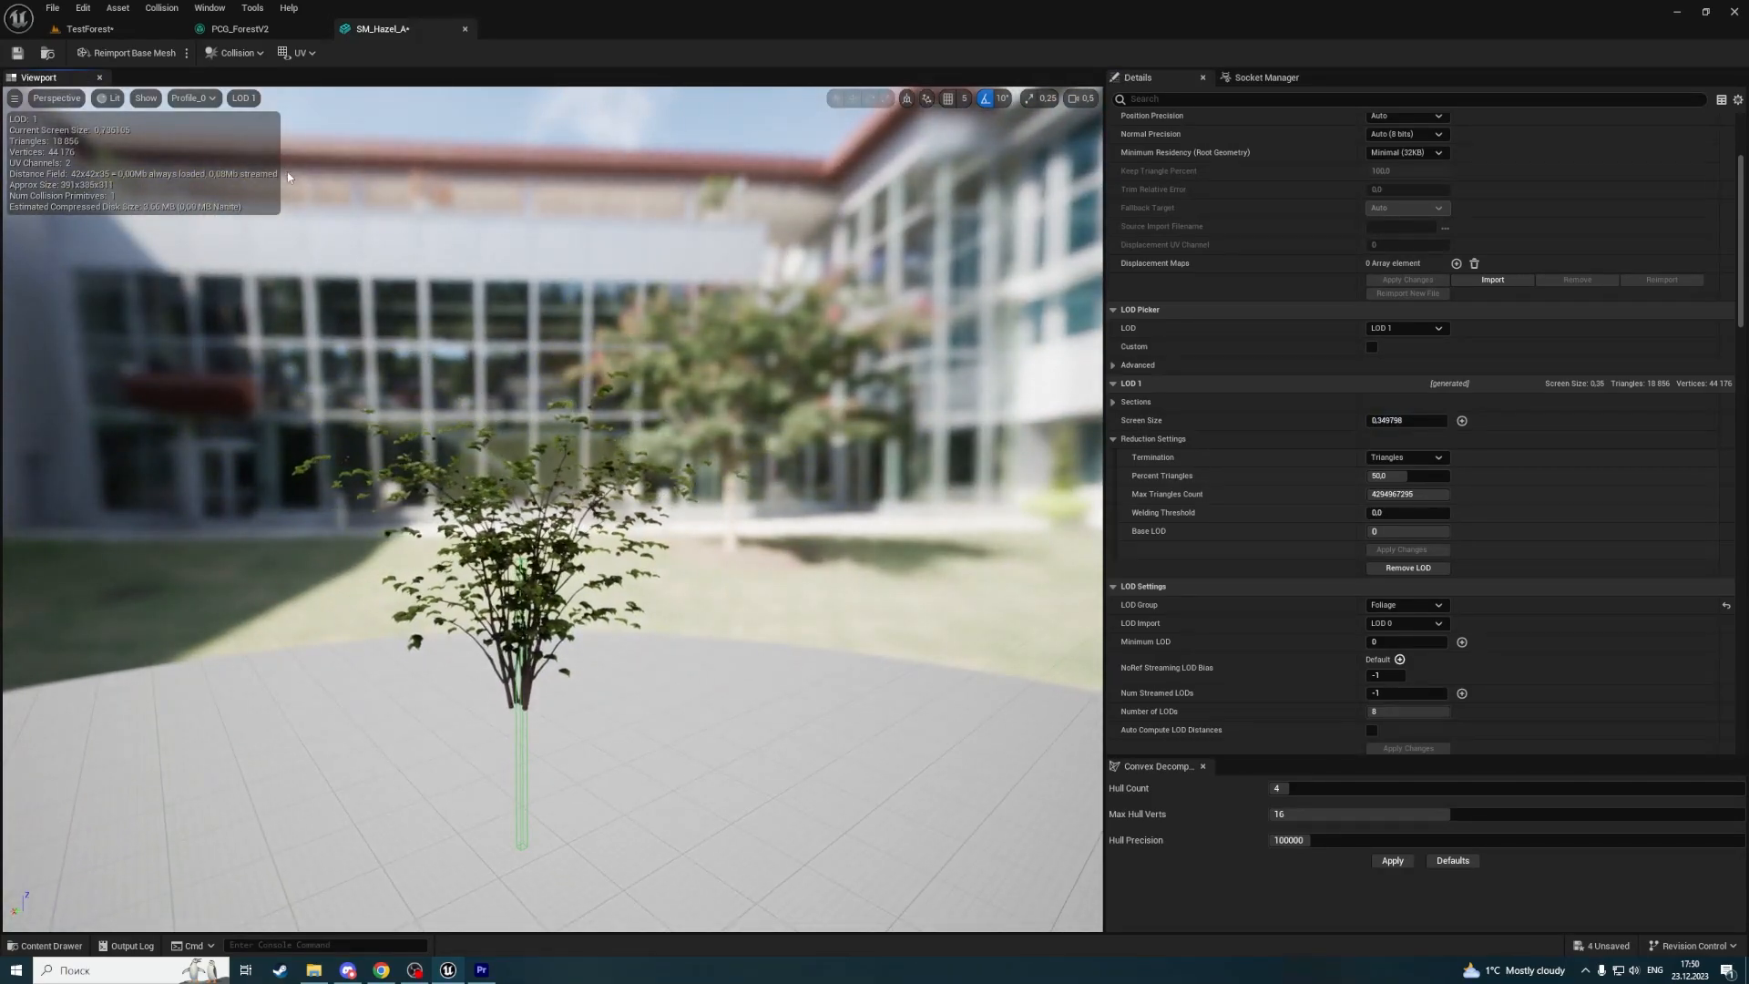
{"action": "key", "text": "s"}
{"action": "right_click_drag", "start_coordinate": [820, 401], "coordinate": [814, 434]}
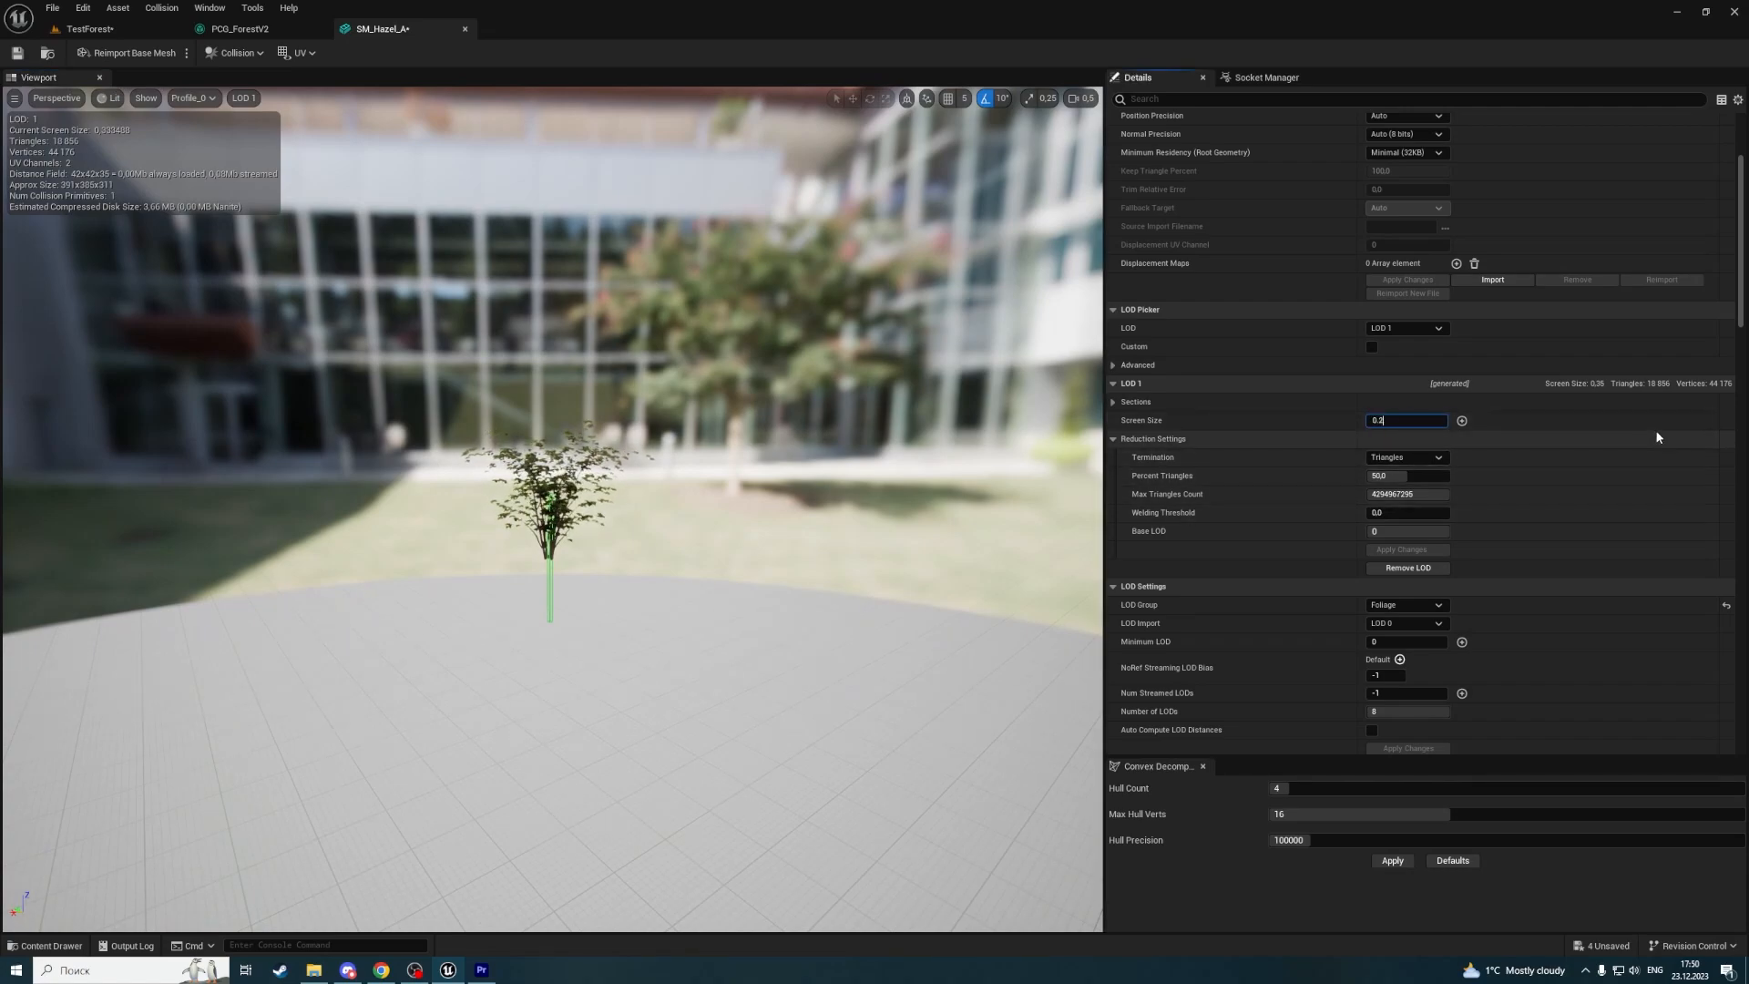
Set LOD 1's Screen Size to 0.34 and save the hazel mesh.
{"action": "type", "text": "4"}
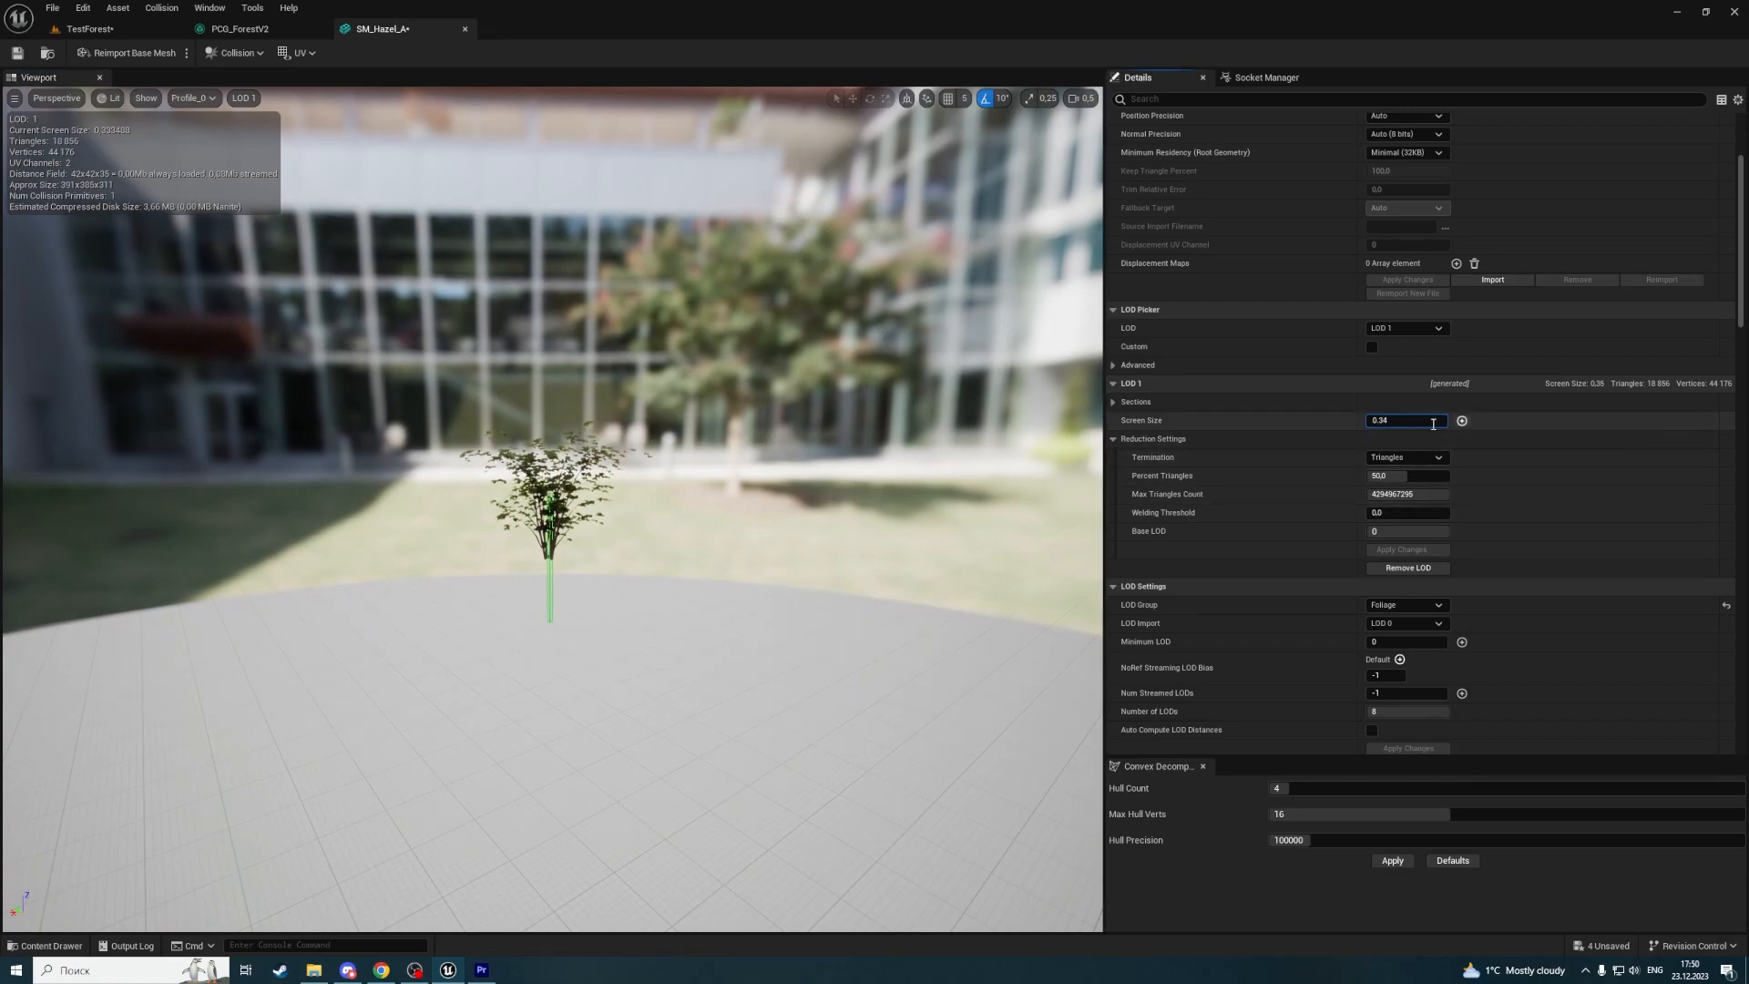
{"action": "key", "text": "Return"}
{"action": "key", "text": "ctrl+s"}
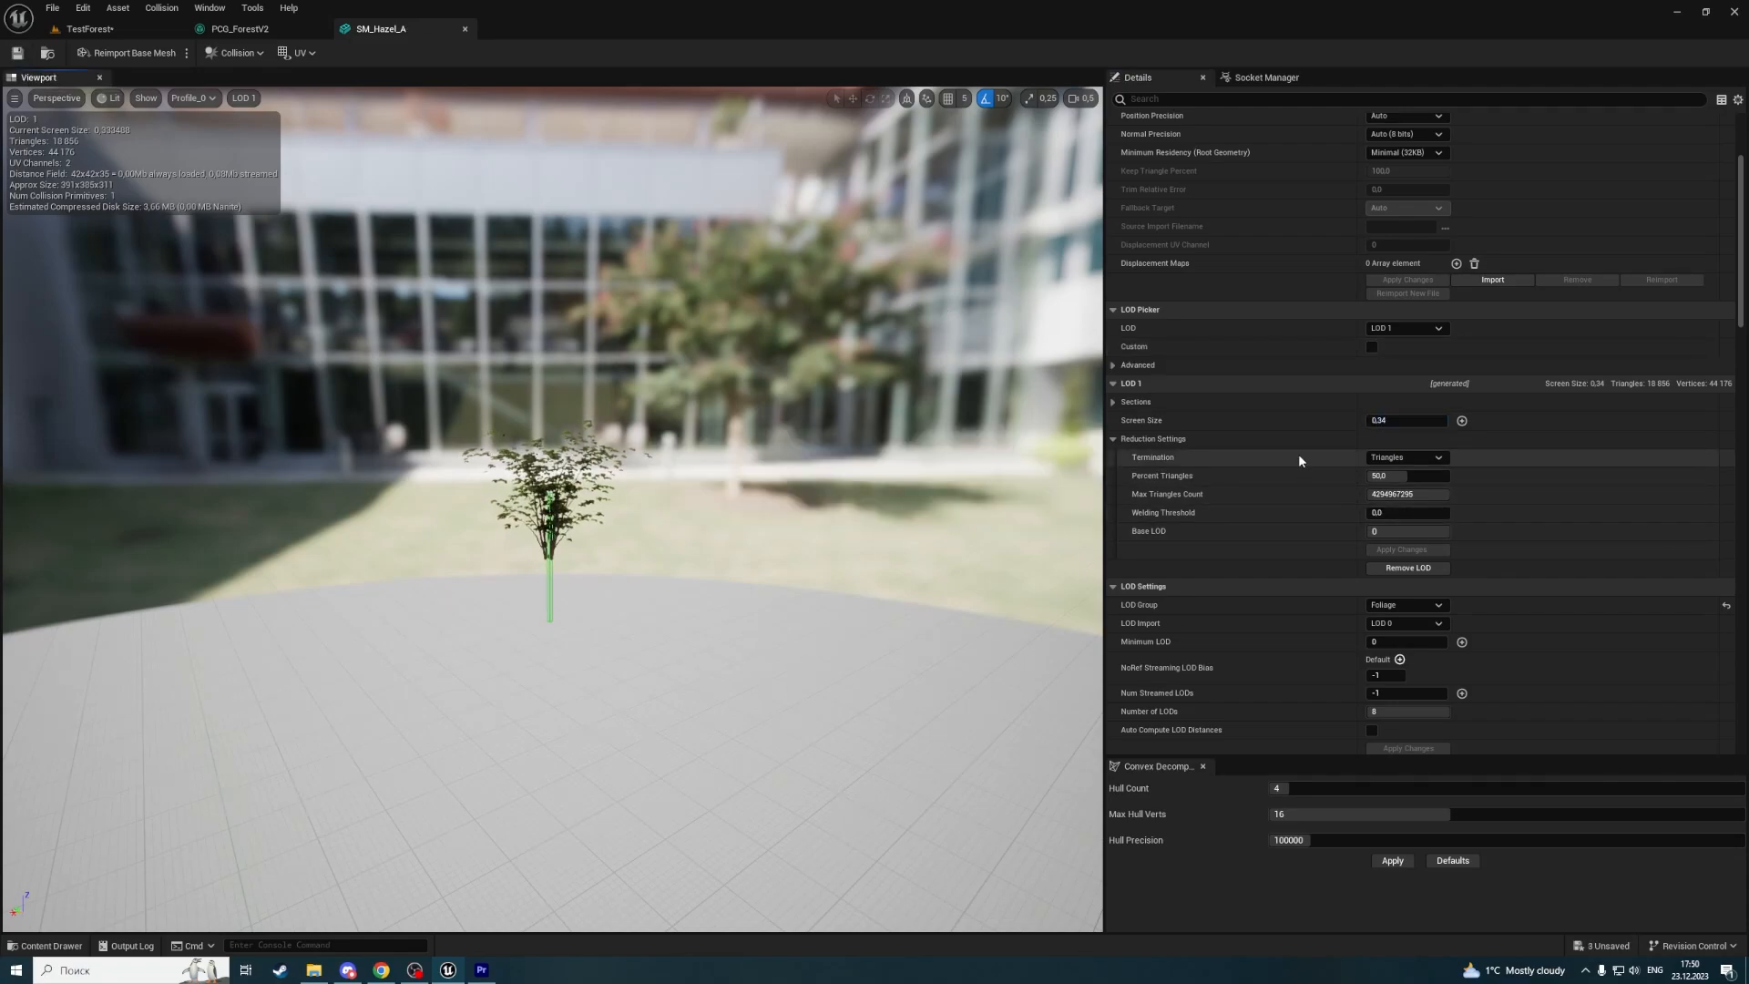
Return the hazel mesh preview to LOD Auto.
{"action": "left_click", "coordinate": [242, 98]}
{"action": "left_click", "coordinate": [264, 117]}
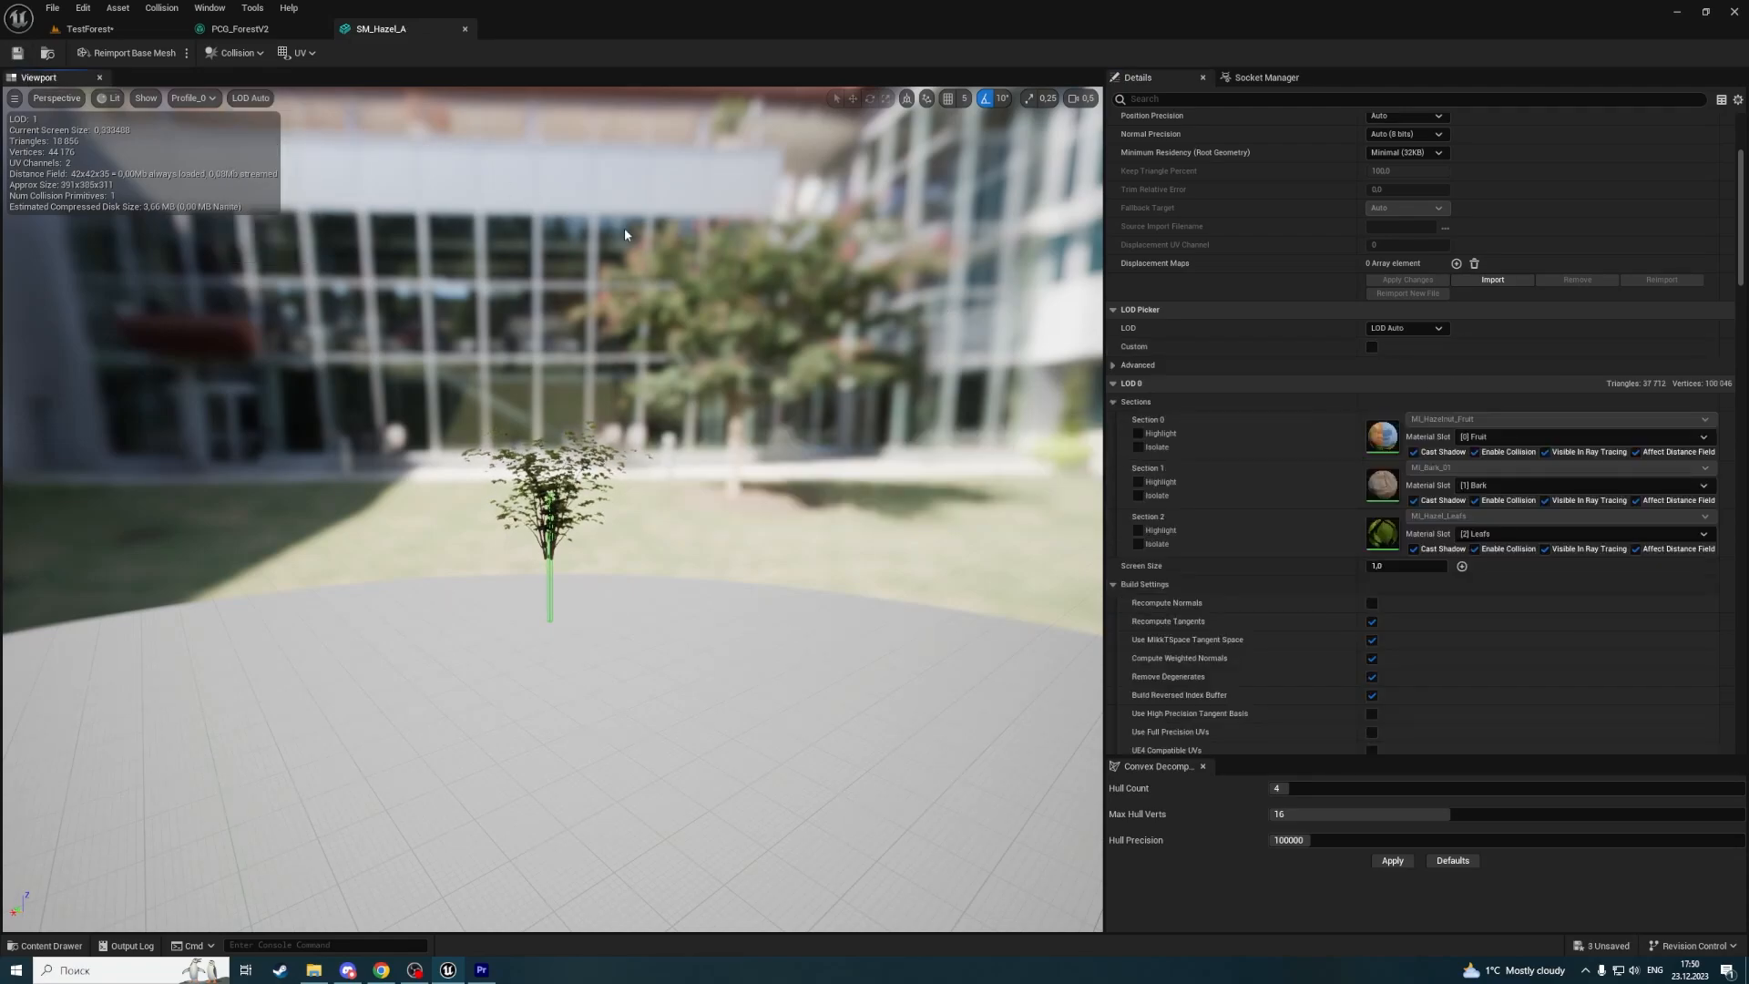
Inspect the hazel bush from different distances in LOD Auto, checking its active LOD, screen size and triangle count.
{"action": "key", "text": "w"}
{"action": "right_click_drag", "start_coordinate": [639, 181], "coordinate": [546, 301]}
{"action": "scroll", "coordinate": [639, 181], "scroll_direction": "up", "scroll_amount": 2}
{"action": "key", "text": "d"}
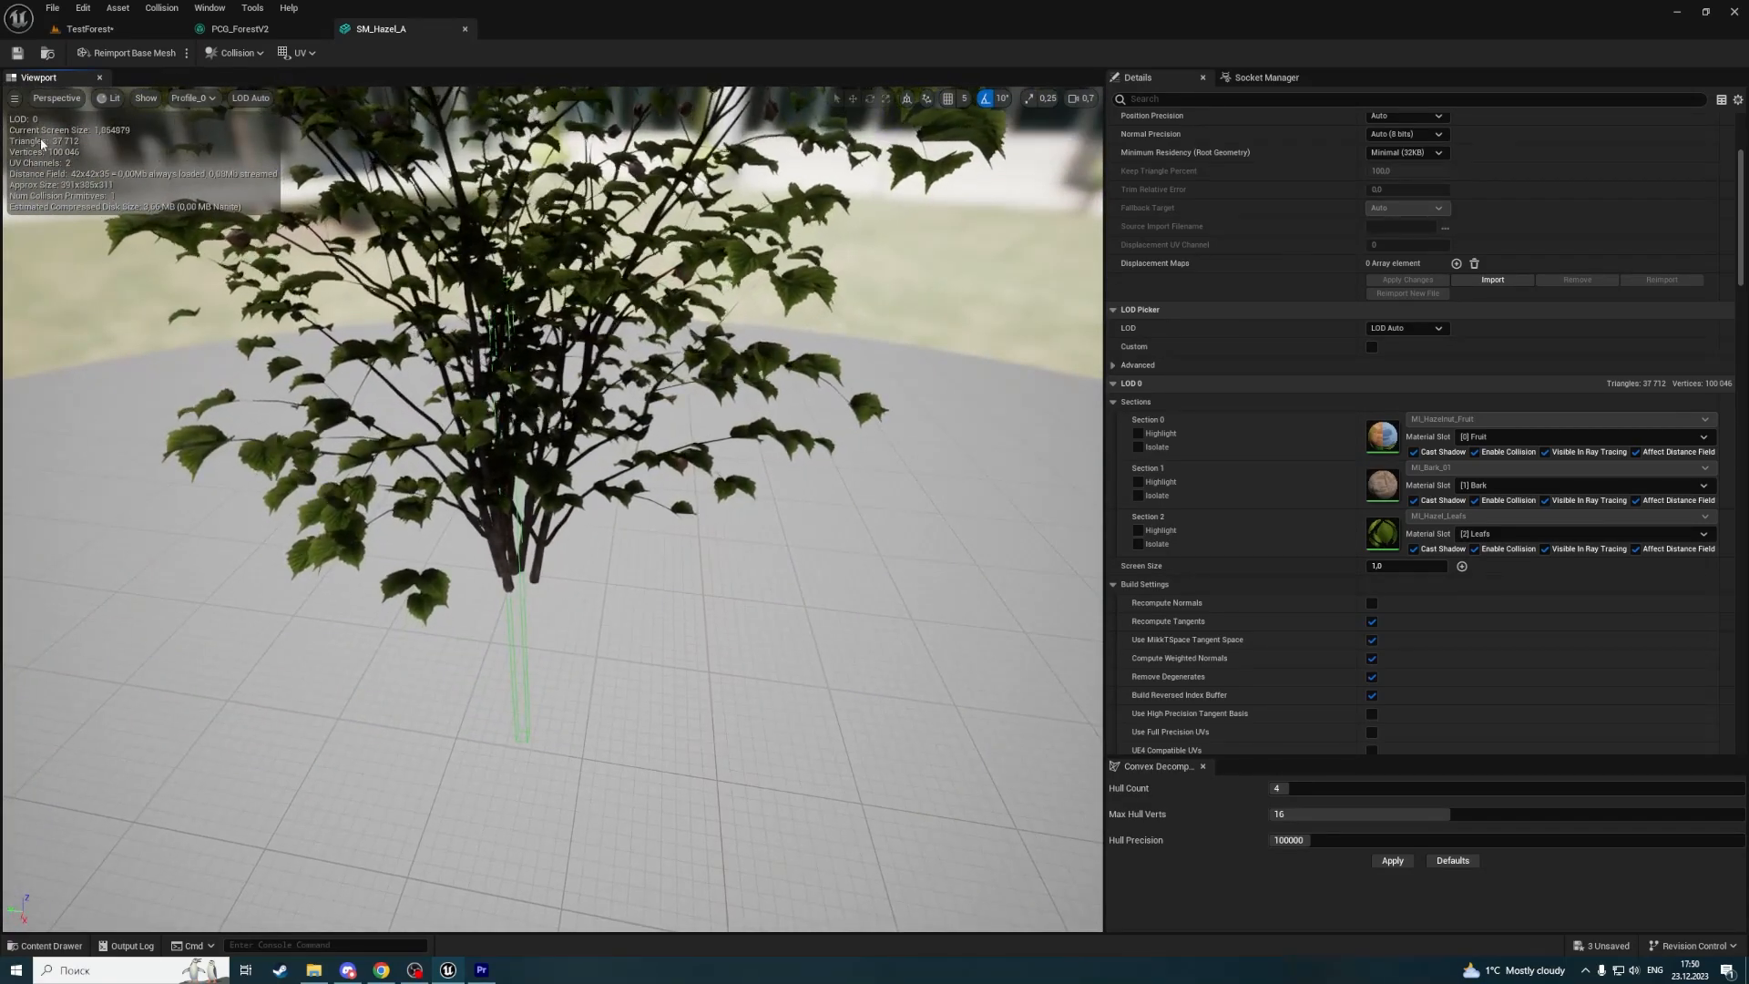
{"action": "right_click_drag", "start_coordinate": [623, 347], "coordinate": [667, 415]}
{"action": "key", "text": "s"}
{"action": "key", "text": "s"}
{"action": "key", "text": "w"}
{"action": "key", "text": "d"}
Preview the hazel bush at LOD 1 to compare its detail, and return the preview to LOD Auto.
{"action": "left_click", "coordinate": [250, 98]}
{"action": "left_click", "coordinate": [277, 167]}
{"action": "key", "text": "a"}
{"action": "key", "text": "s"}
{"action": "key", "text": "a"}
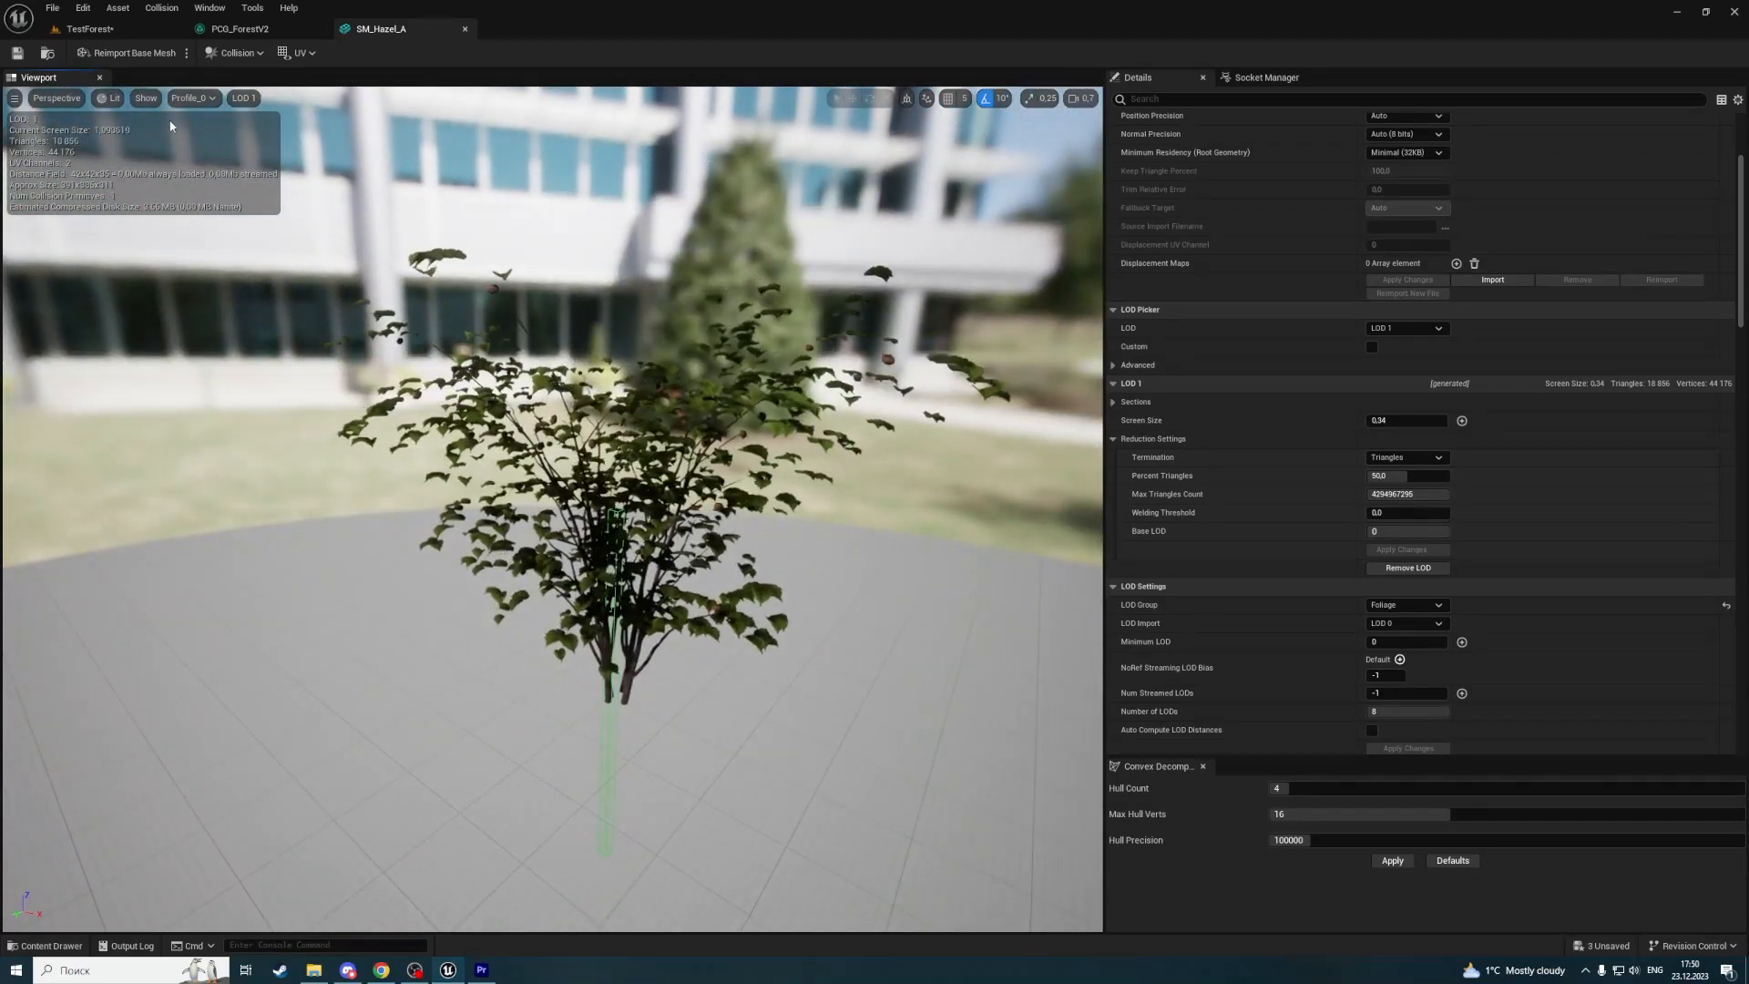
{"action": "left_click", "coordinate": [239, 98]}
{"action": "left_click", "coordinate": [267, 151]}
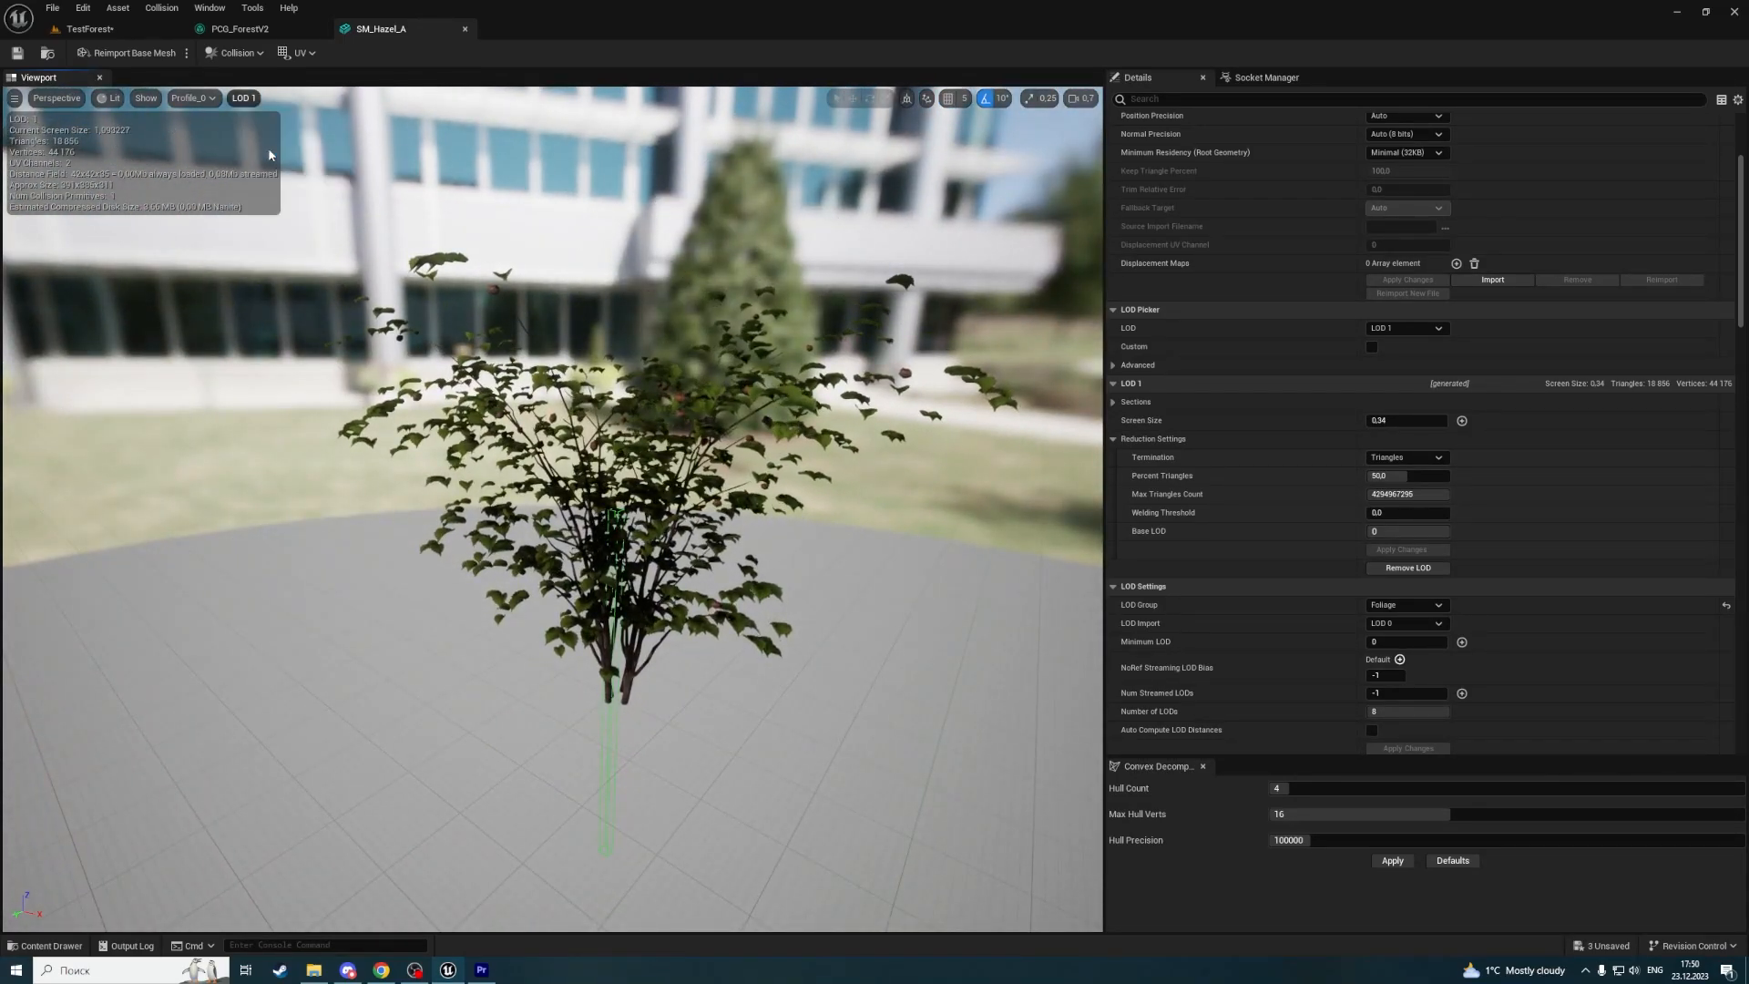
{"action": "left_click", "coordinate": [248, 99]}
{"action": "left_click", "coordinate": [256, 136]}
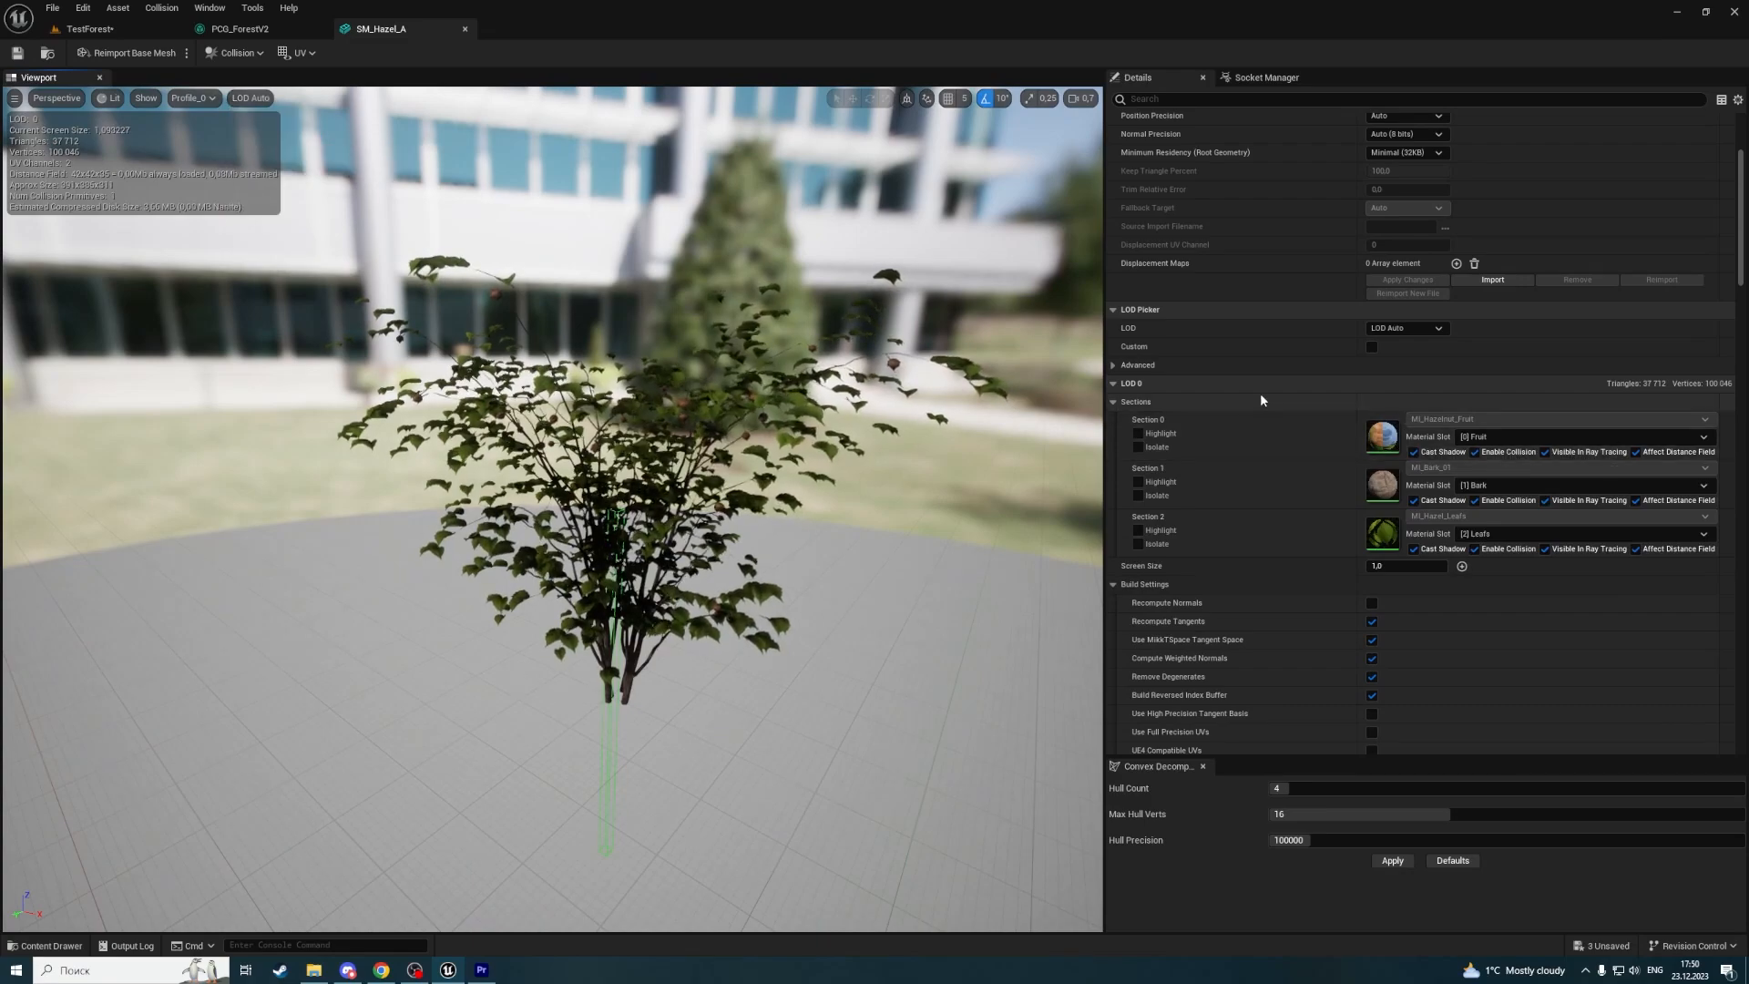
Set the hazel mesh's Minimum LOD to 1 and inspect the bush up close.
{"action": "scroll", "coordinate": [1261, 393], "scroll_direction": "down", "scroll_amount": 3}
{"action": "scroll", "coordinate": [1261, 400], "scroll_direction": "down", "scroll_amount": 3}
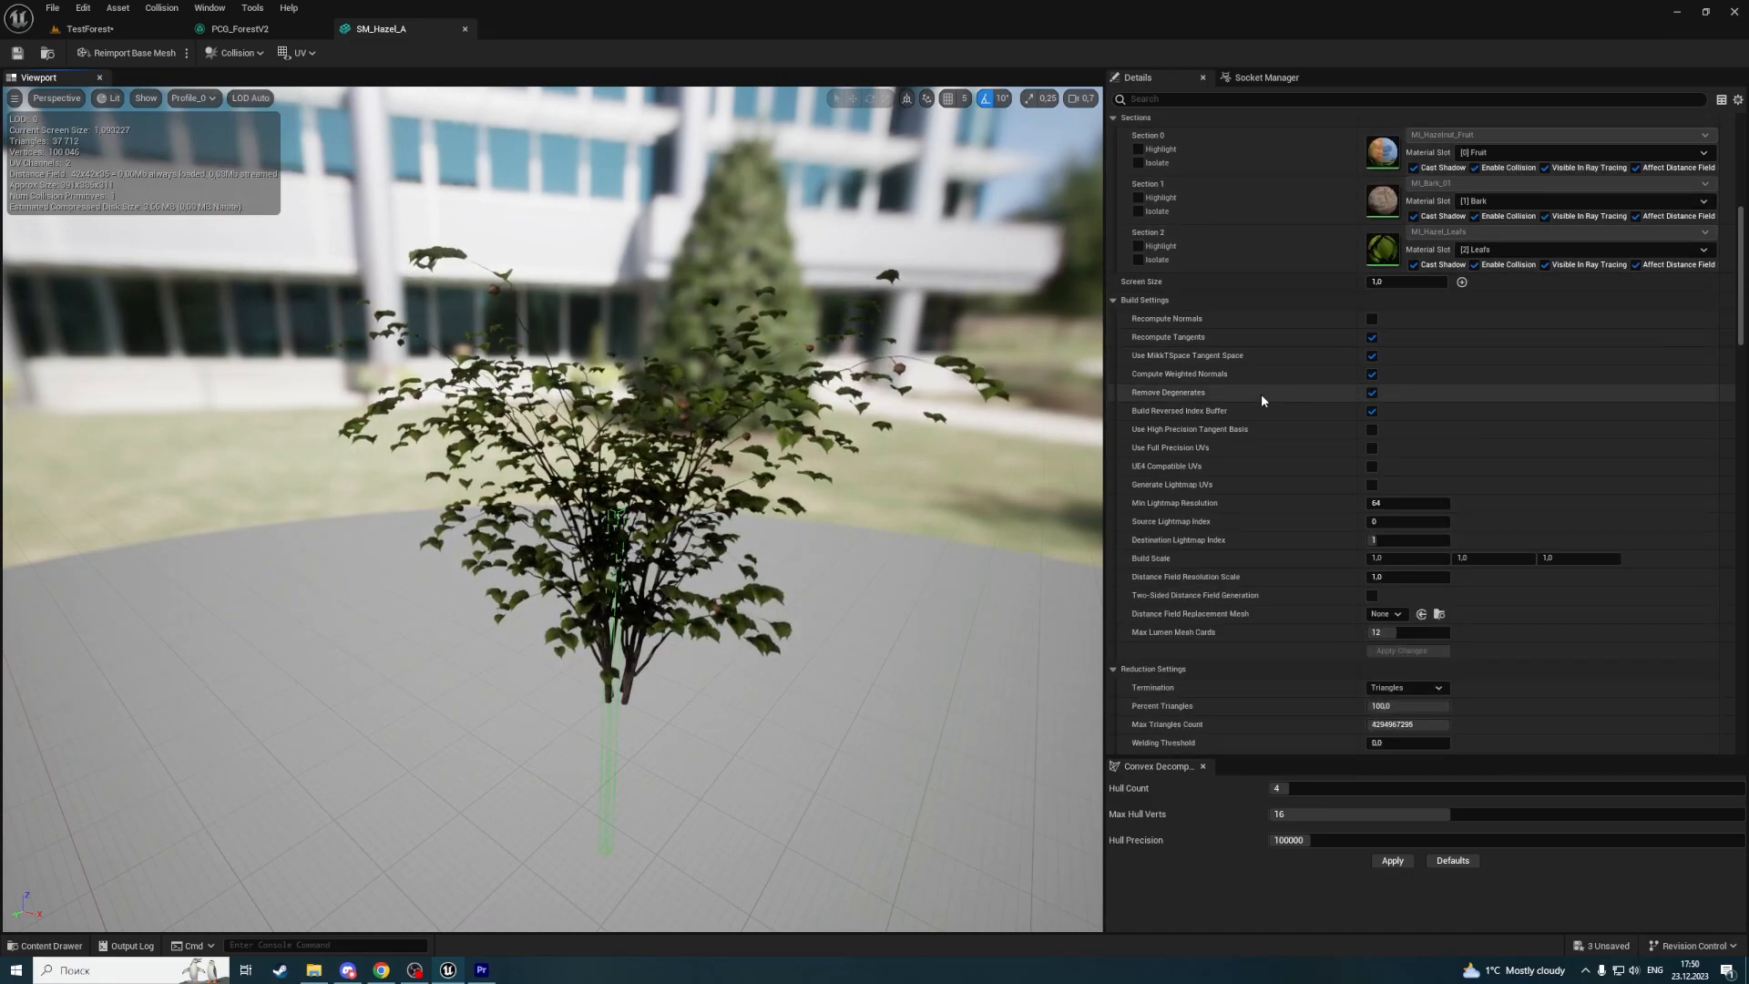
{"action": "scroll", "coordinate": [1262, 401], "scroll_direction": "down", "scroll_amount": 2}
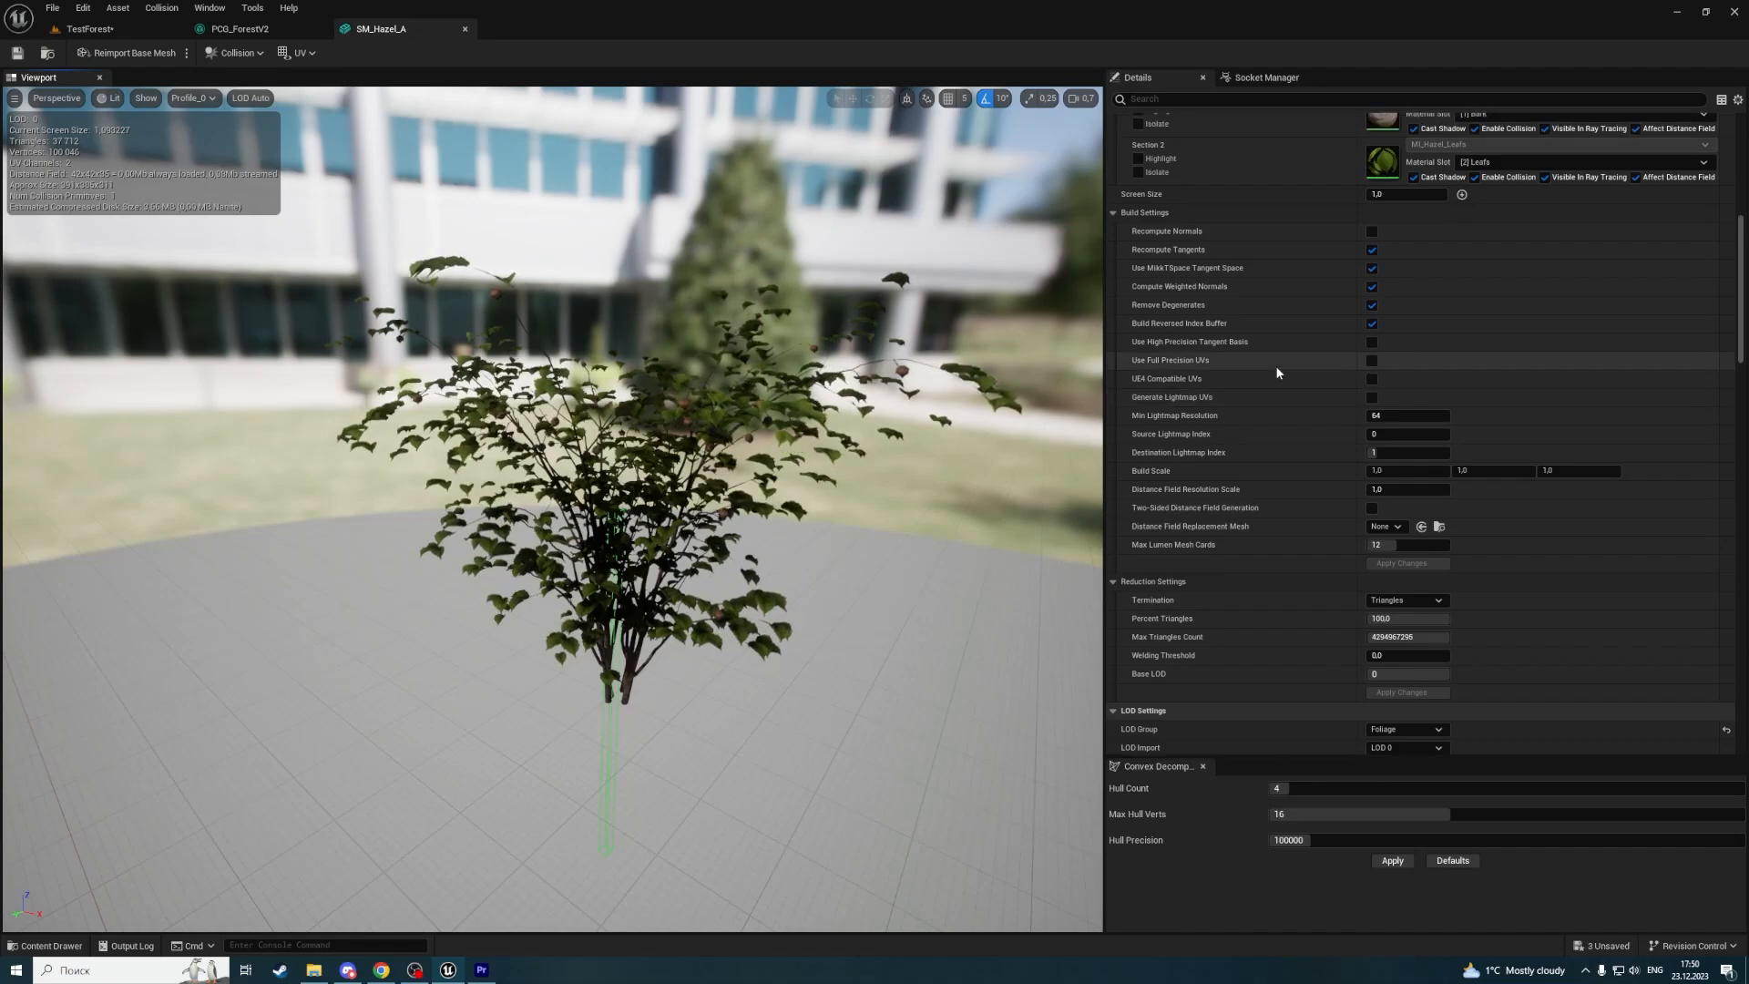
{"action": "scroll", "coordinate": [1276, 373], "scroll_direction": "down", "scroll_amount": 6}
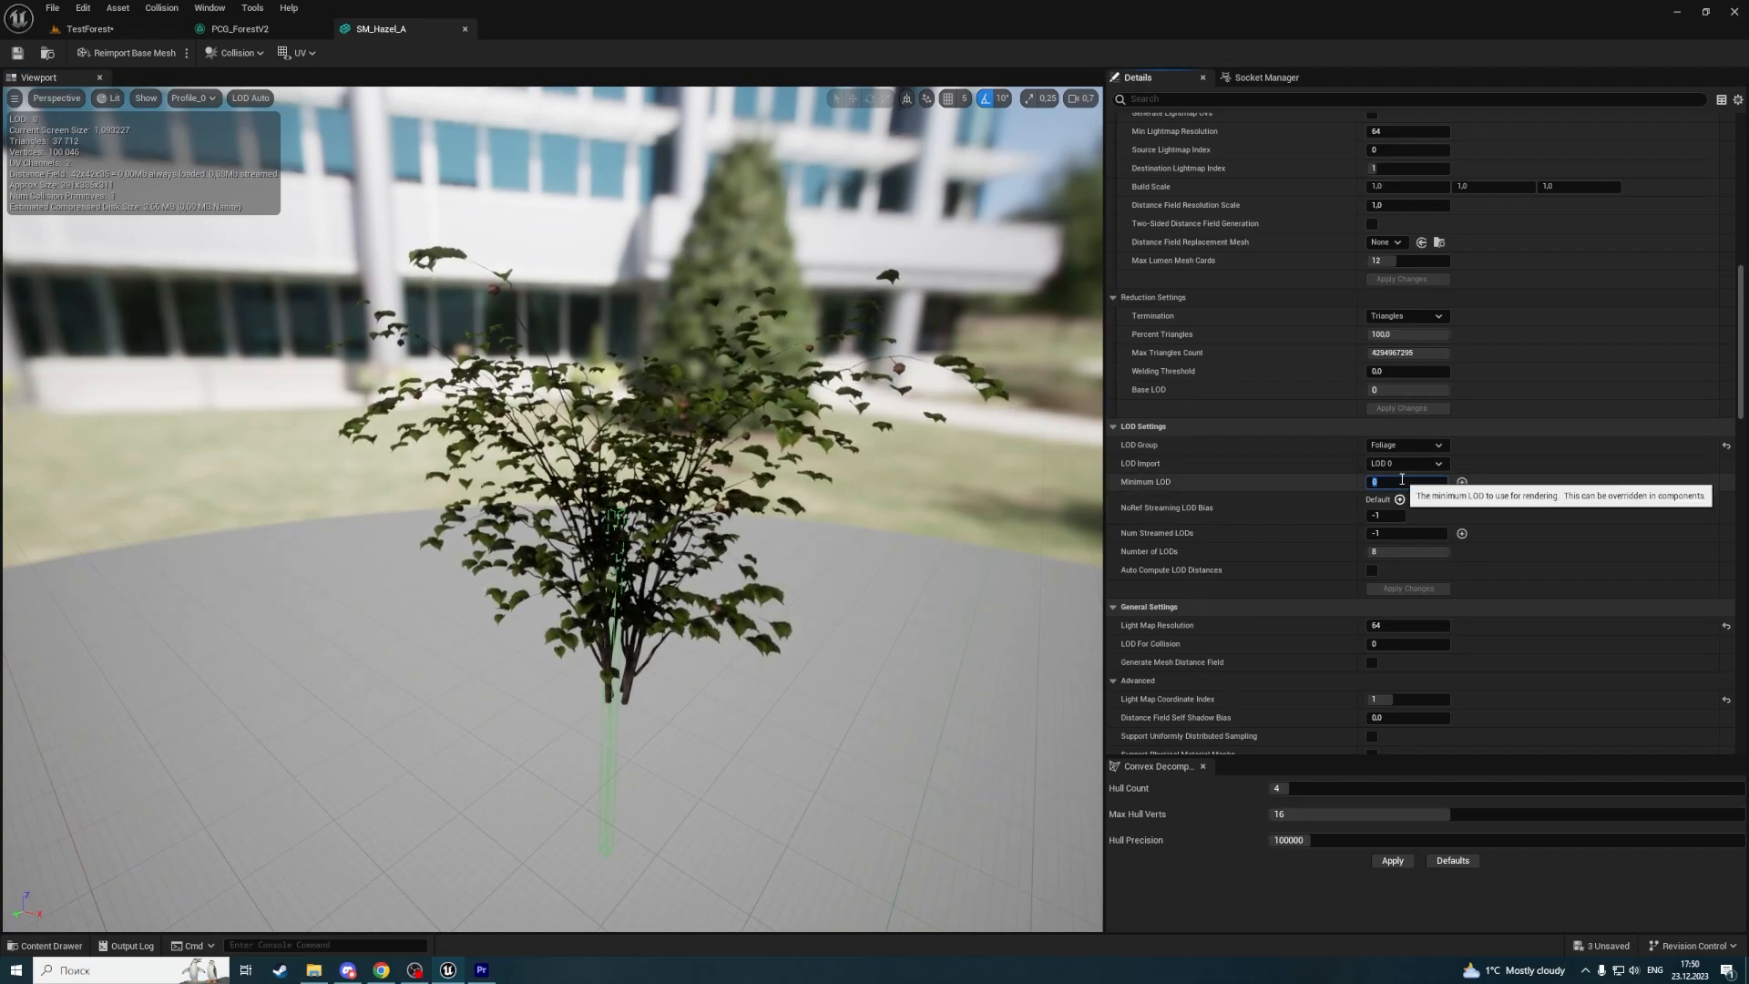
{"action": "right_click_drag", "start_coordinate": [819, 428], "coordinate": [856, 464]}
{"action": "key", "text": "w"}
{"action": "key", "text": "w"}
{"action": "scroll", "coordinate": [856, 455], "scroll_direction": "down", "scroll_amount": 4}
{"action": "key", "text": "s"}
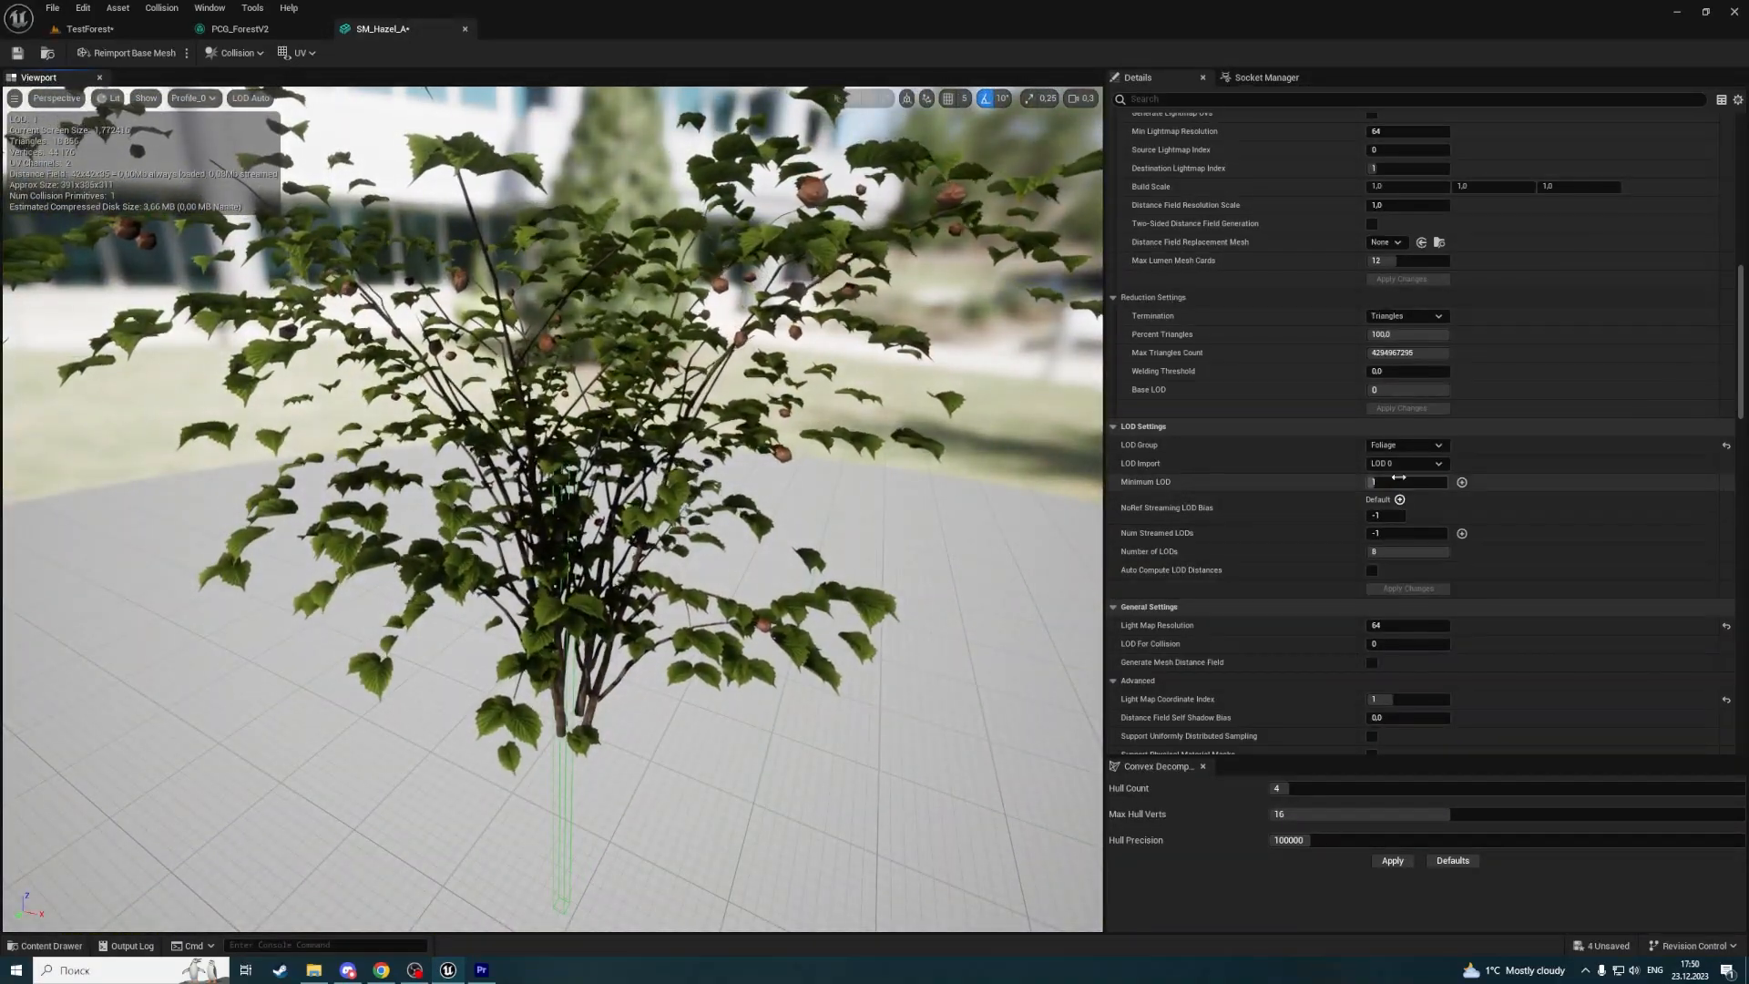
Set the hazel mesh's Minimum LOD back to 0.
{"action": "left_click", "coordinate": [1386, 483]}
{"action": "type", "text": "0"}
{"action": "key", "text": "Return"}
Select LOD 1 in the LOD Picker and examine the reduced bush and its reduction settings.
{"action": "scroll", "coordinate": [1259, 431], "scroll_direction": "up", "scroll_amount": 12}
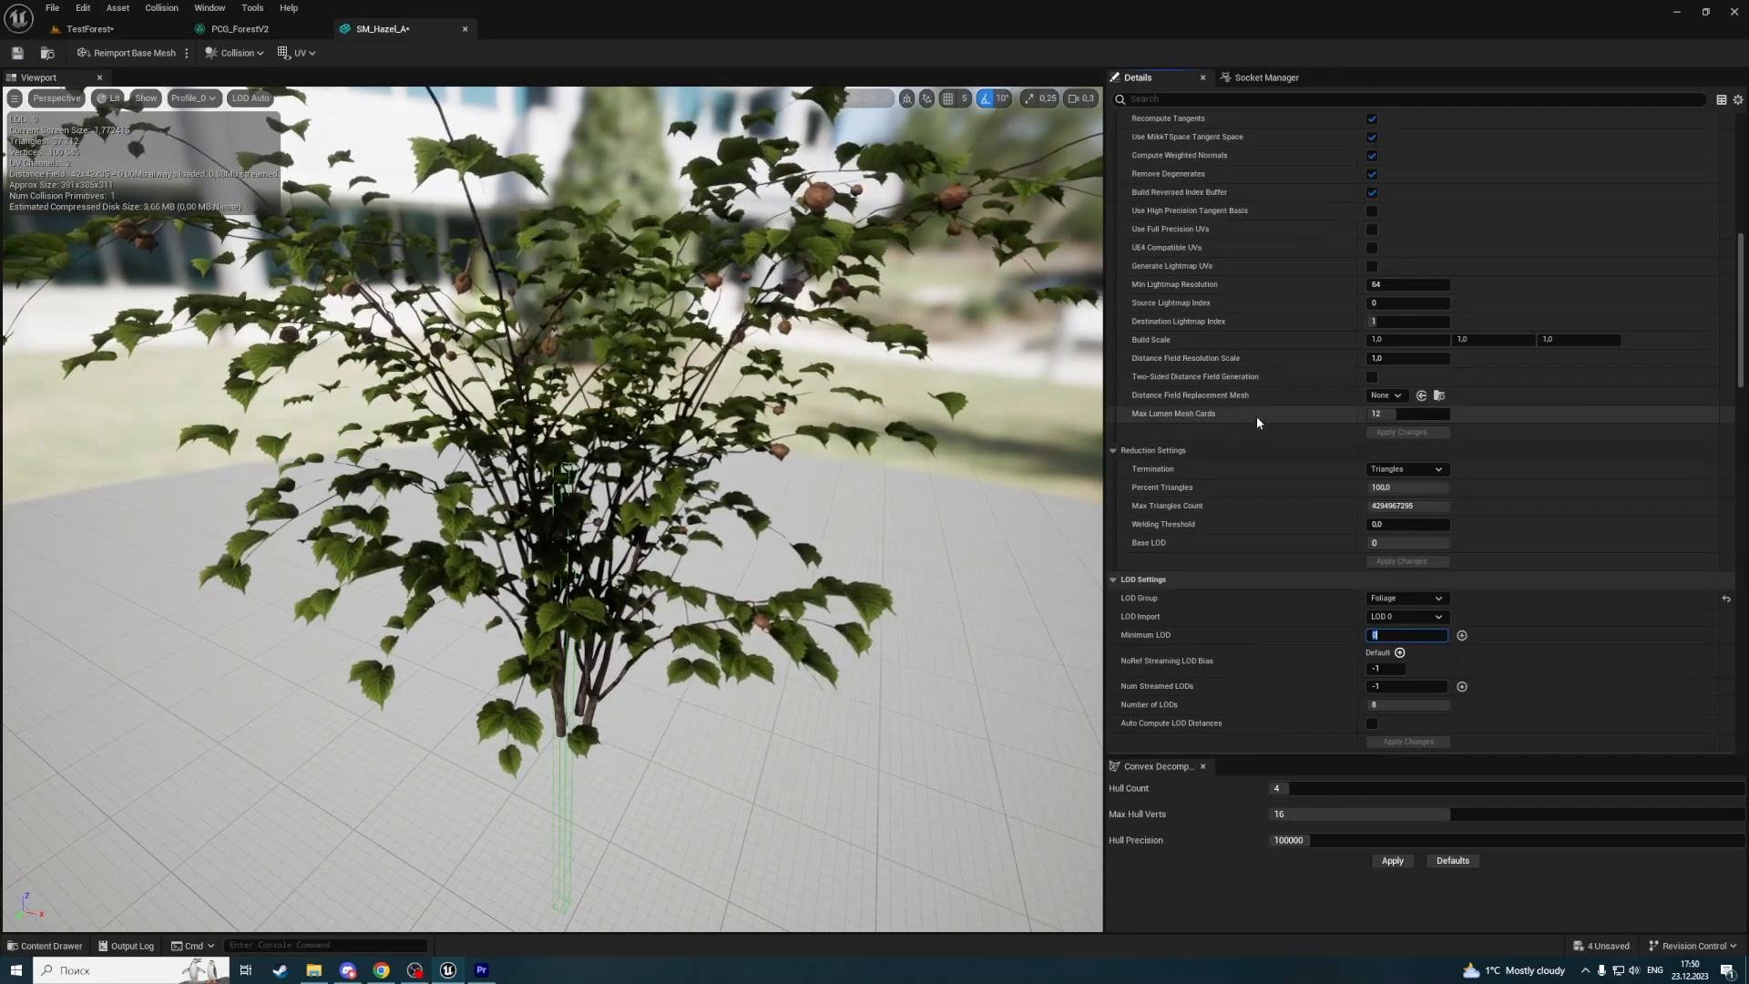
{"action": "scroll", "coordinate": [1294, 420], "scroll_direction": "up", "scroll_amount": 10}
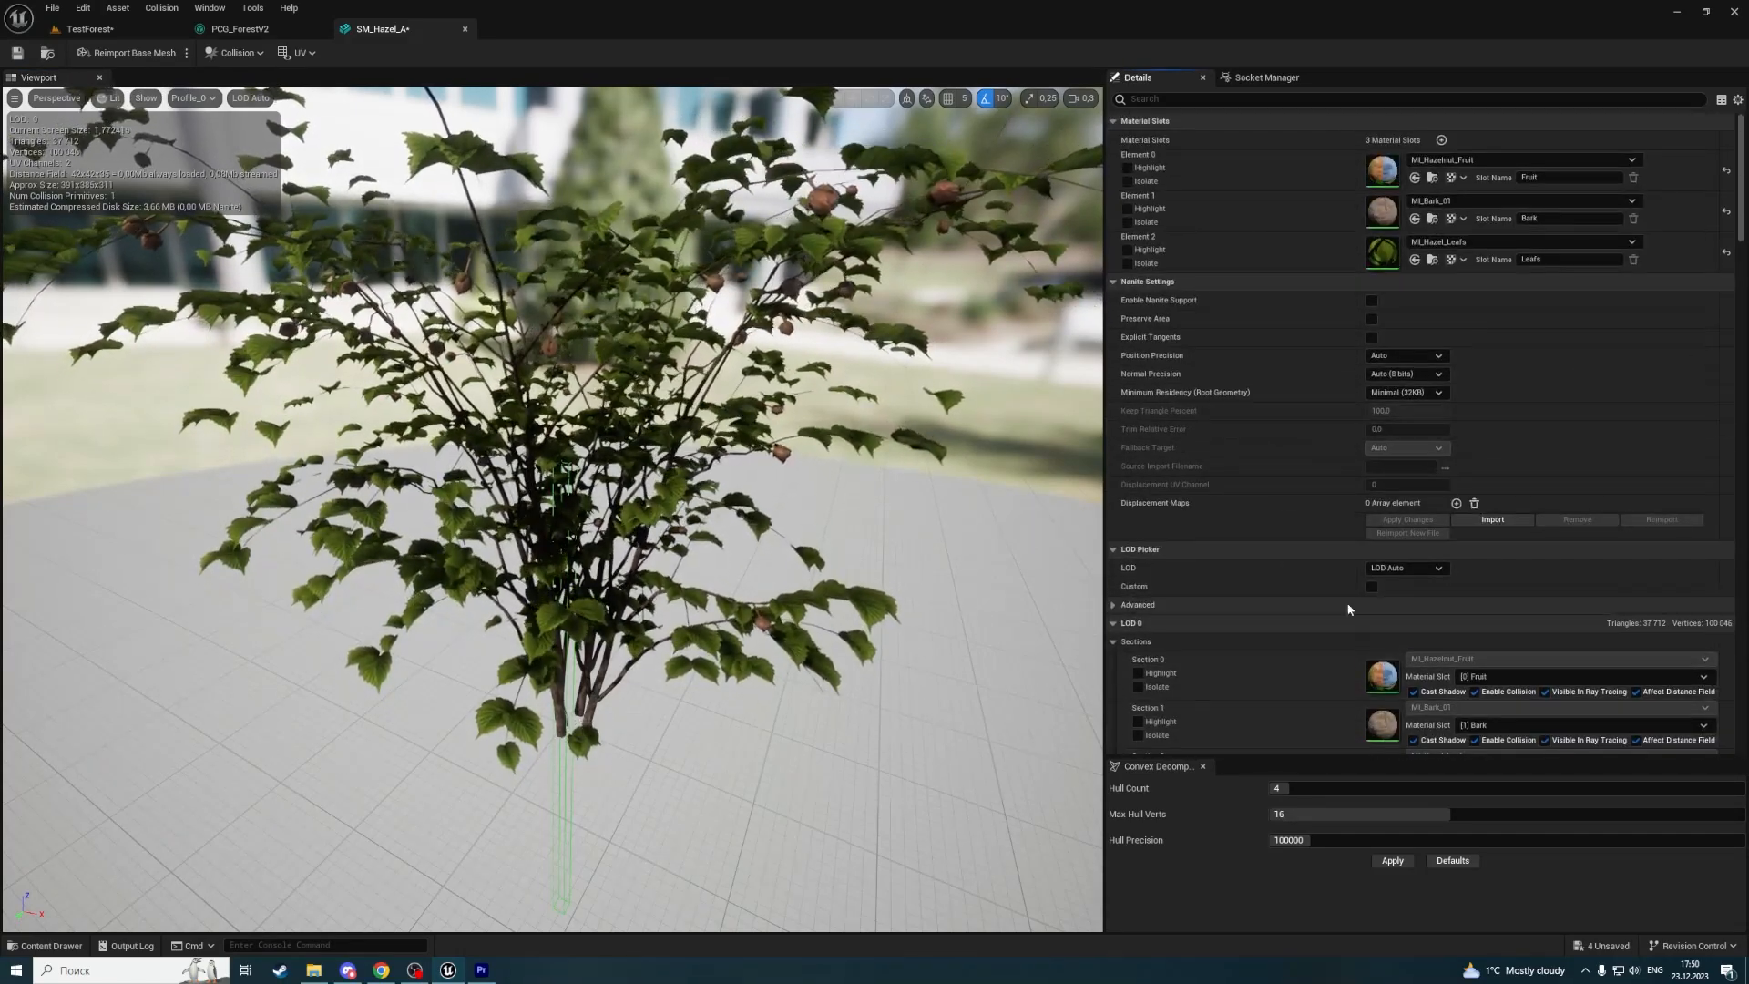
{"action": "left_click", "coordinate": [1412, 566]}
{"action": "left_click", "coordinate": [1424, 617]}
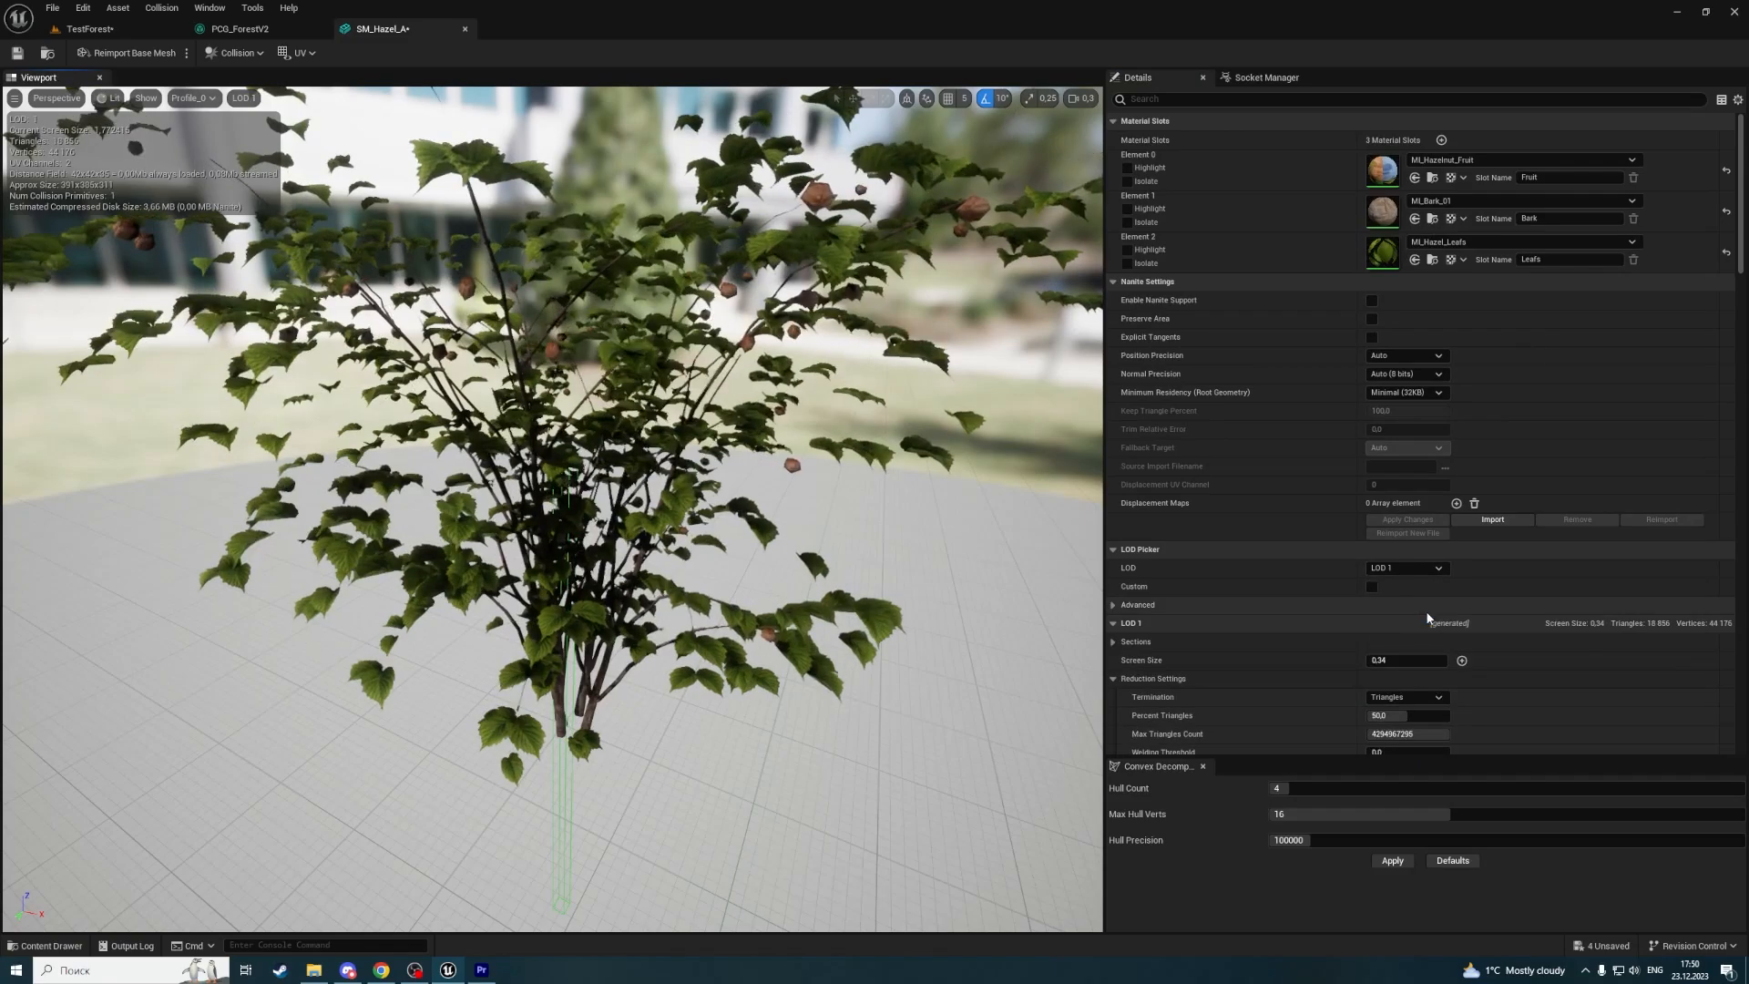
{"action": "scroll", "coordinate": [1255, 548], "scroll_direction": "down", "scroll_amount": 1}
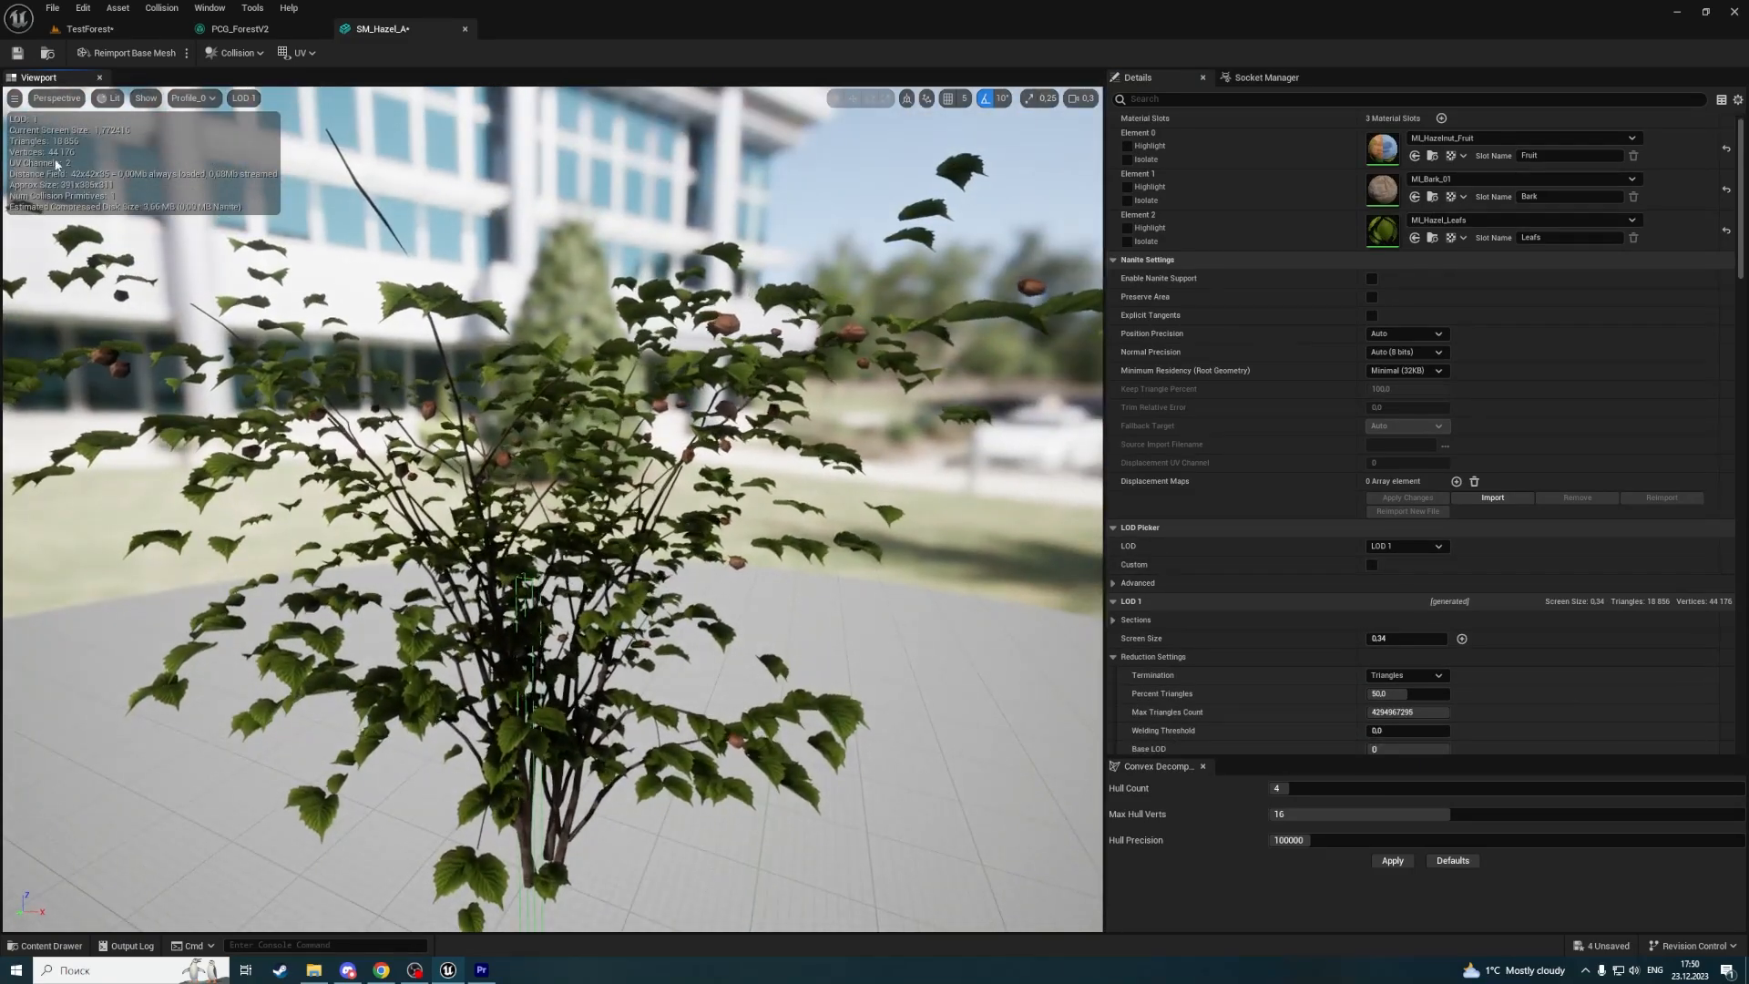
{"action": "right_click_drag", "start_coordinate": [552, 510], "coordinate": [987, 526]}
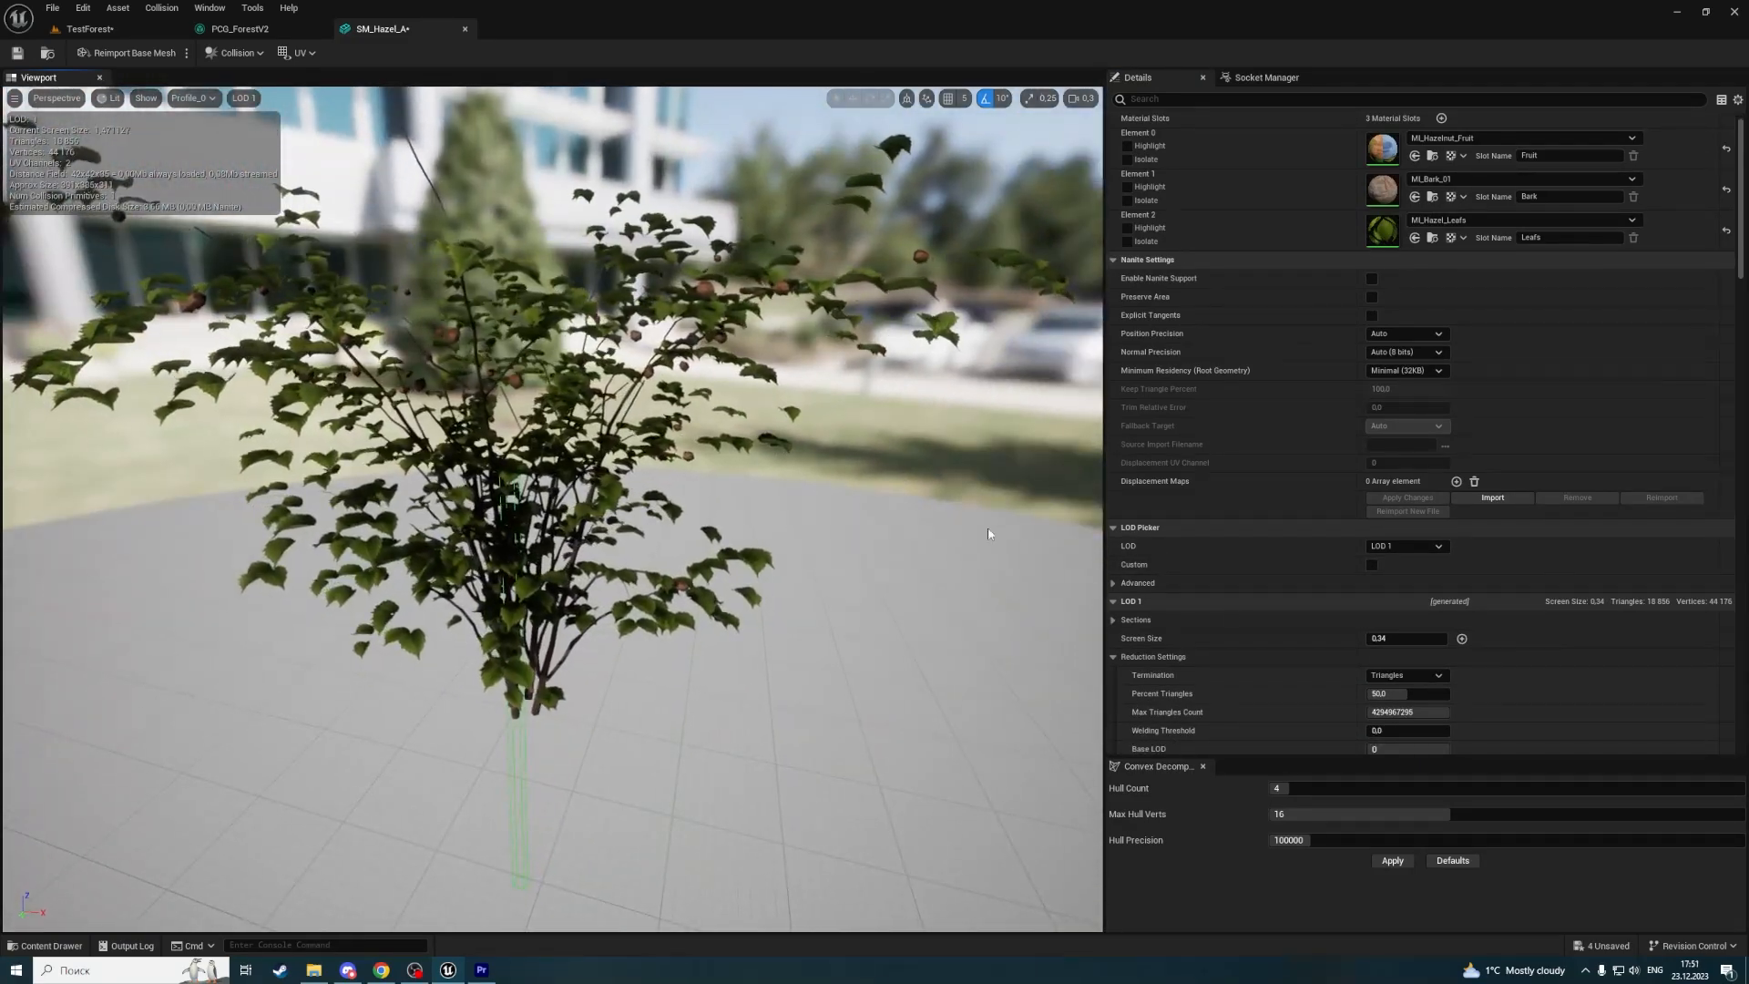
{"action": "scroll", "coordinate": [1229, 564], "scroll_direction": "down", "scroll_amount": 5}
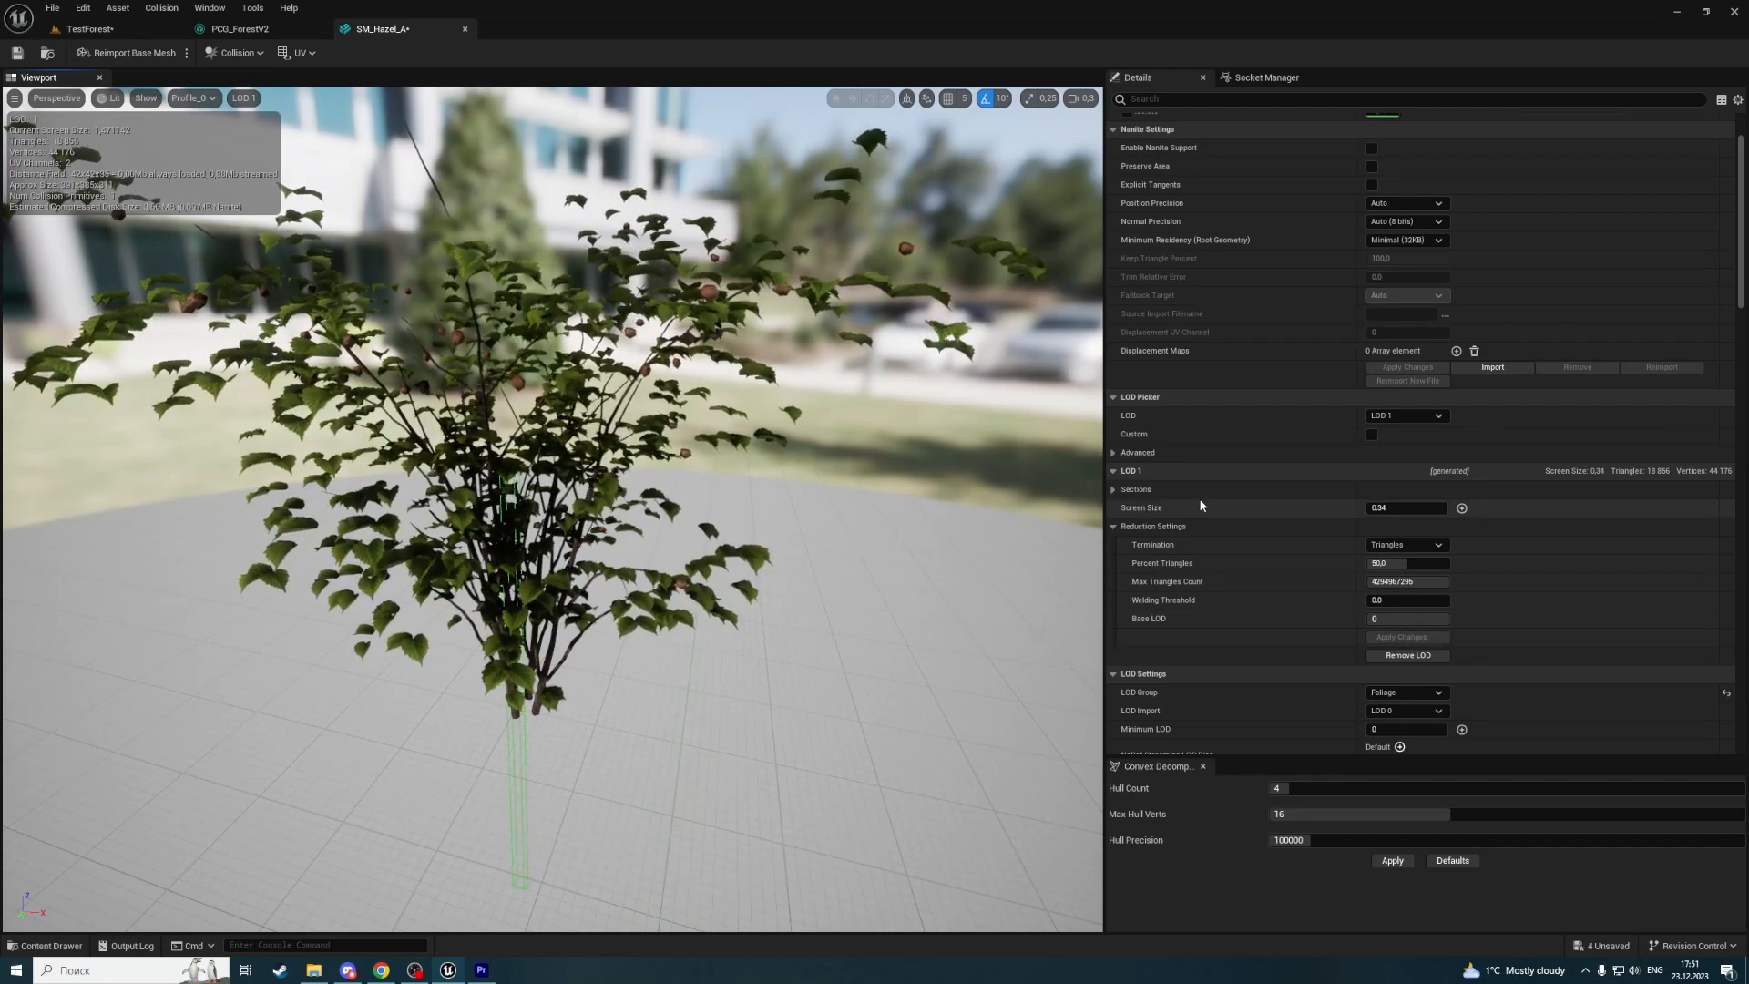
Set the hazel mesh preview to LOD Auto and save the mesh.
{"action": "left_click", "coordinate": [242, 98]}
{"action": "left_click", "coordinate": [259, 145]}
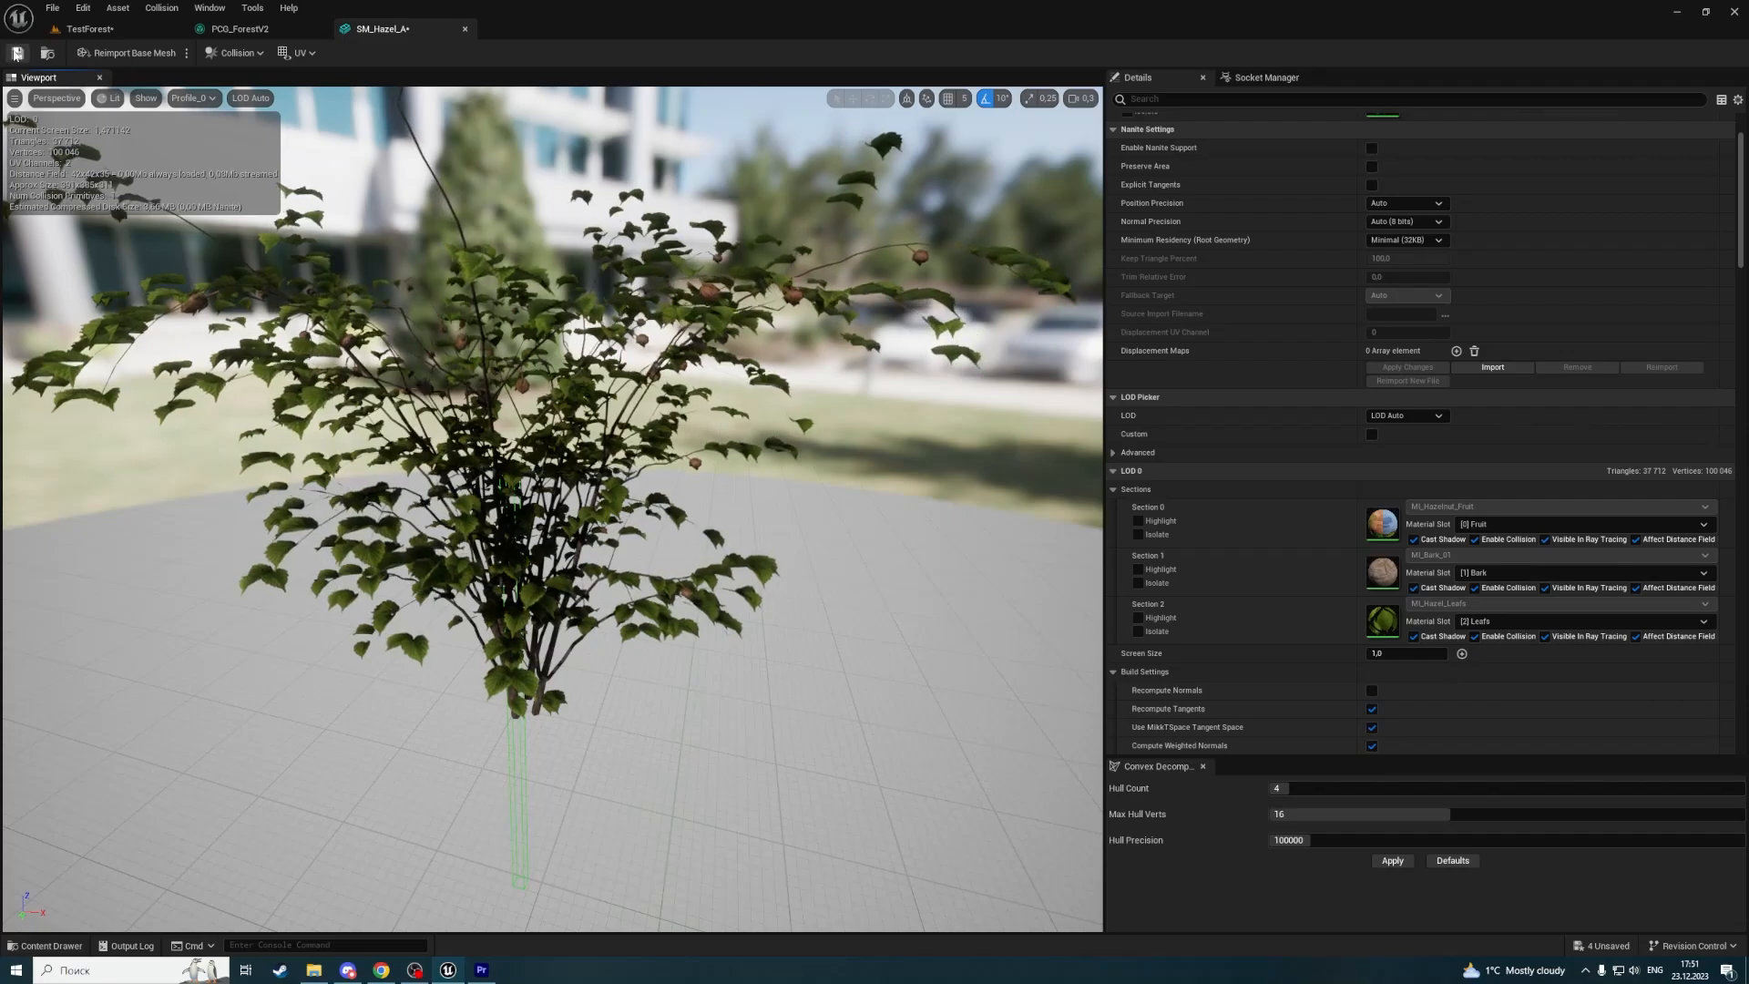
{"action": "left_click", "coordinate": [17, 52]}
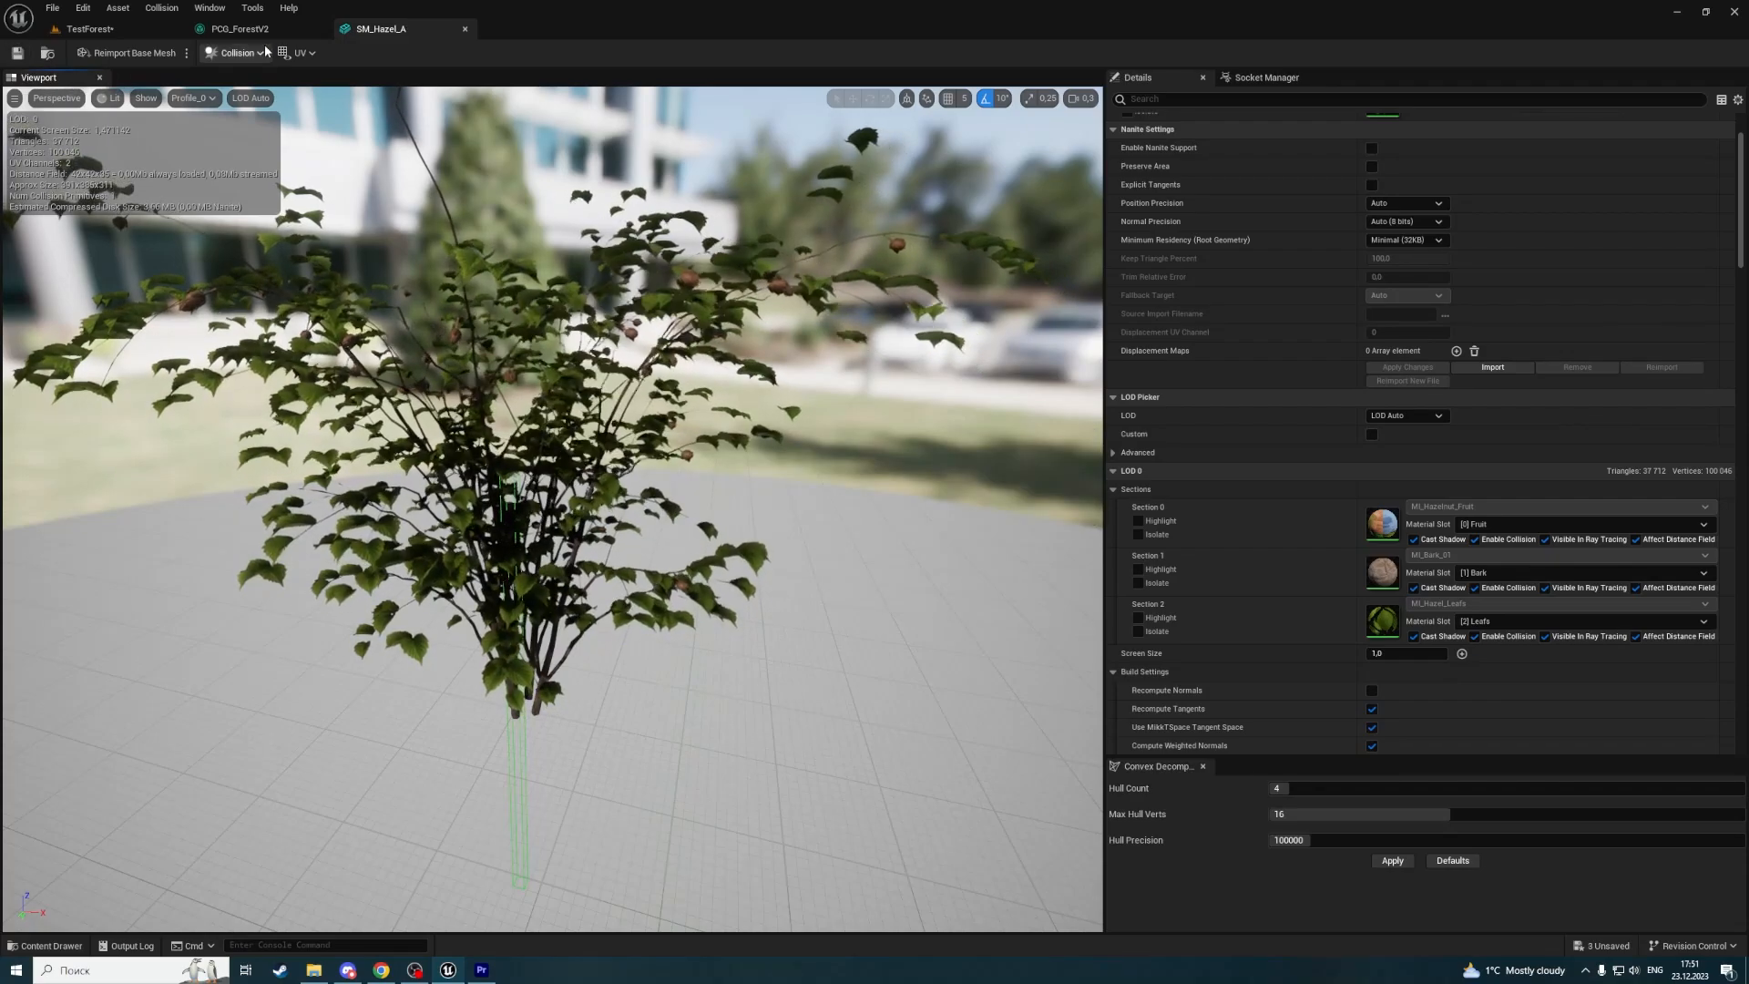
Close the SM_Hazel_A editor, return to the TestForest level and enlarge its viewport by shrinking the Content Browser.
{"action": "left_click", "coordinate": [464, 30]}
{"action": "left_click", "coordinate": [88, 29]}
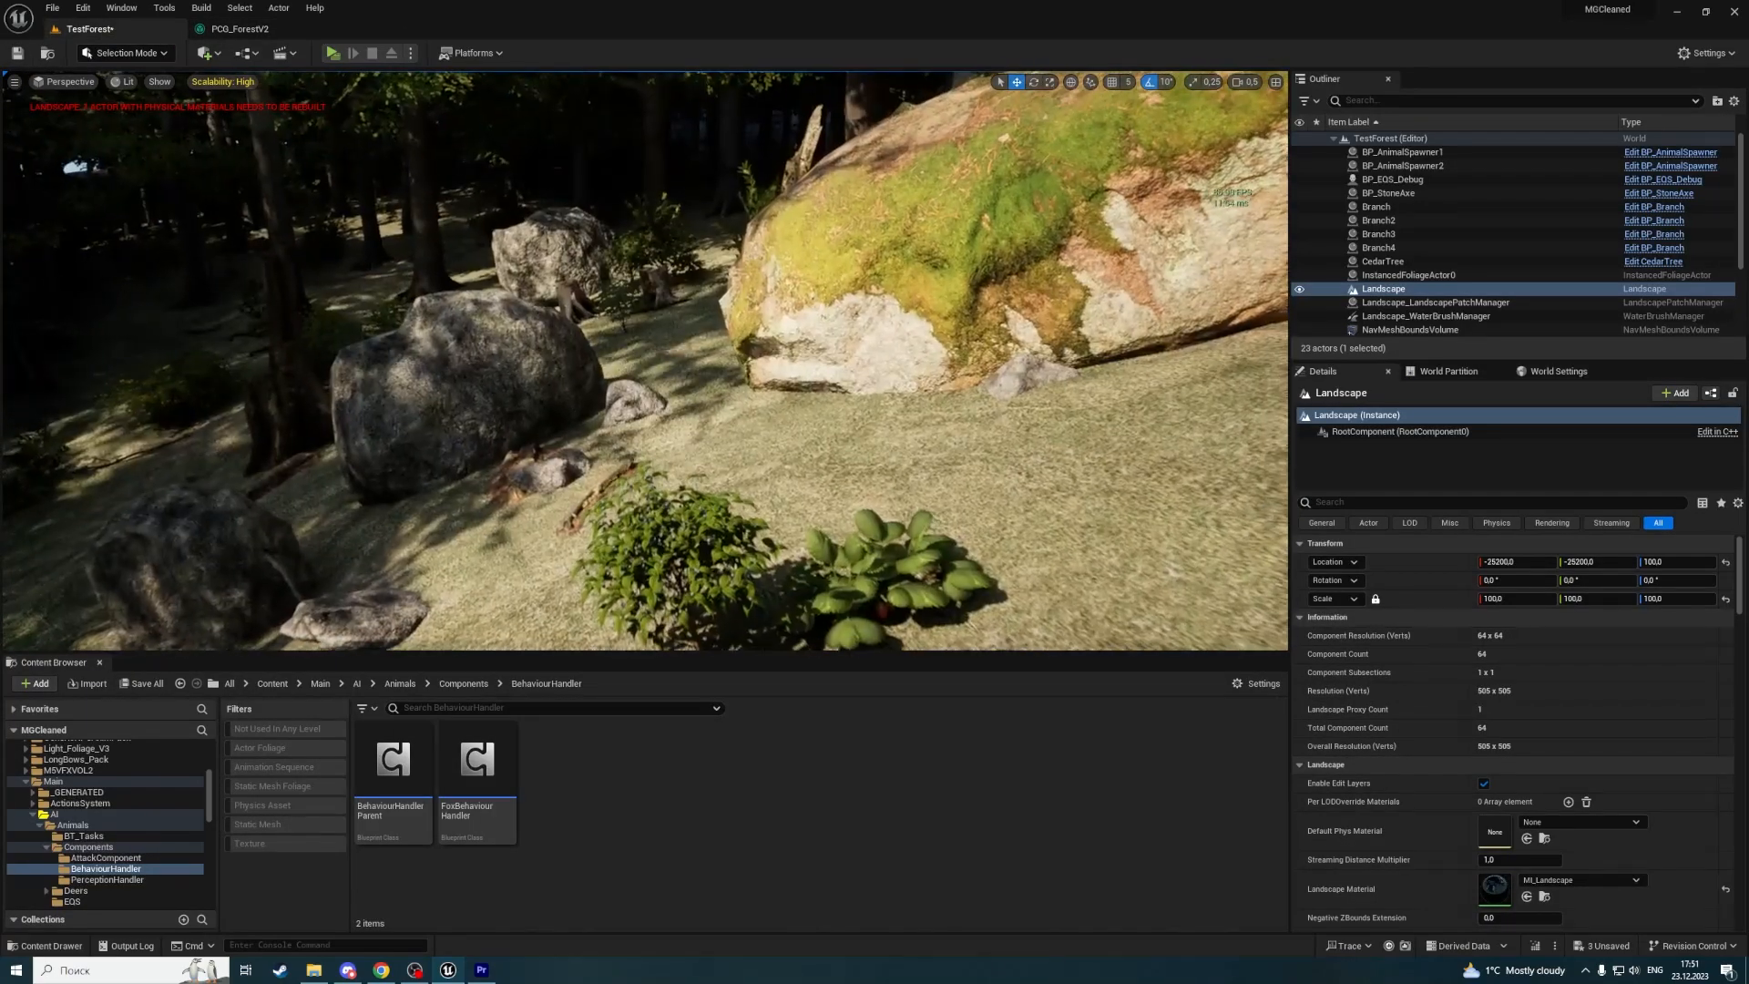
{"action": "left_click_drag", "start_coordinate": [895, 651], "coordinate": [895, 815]}
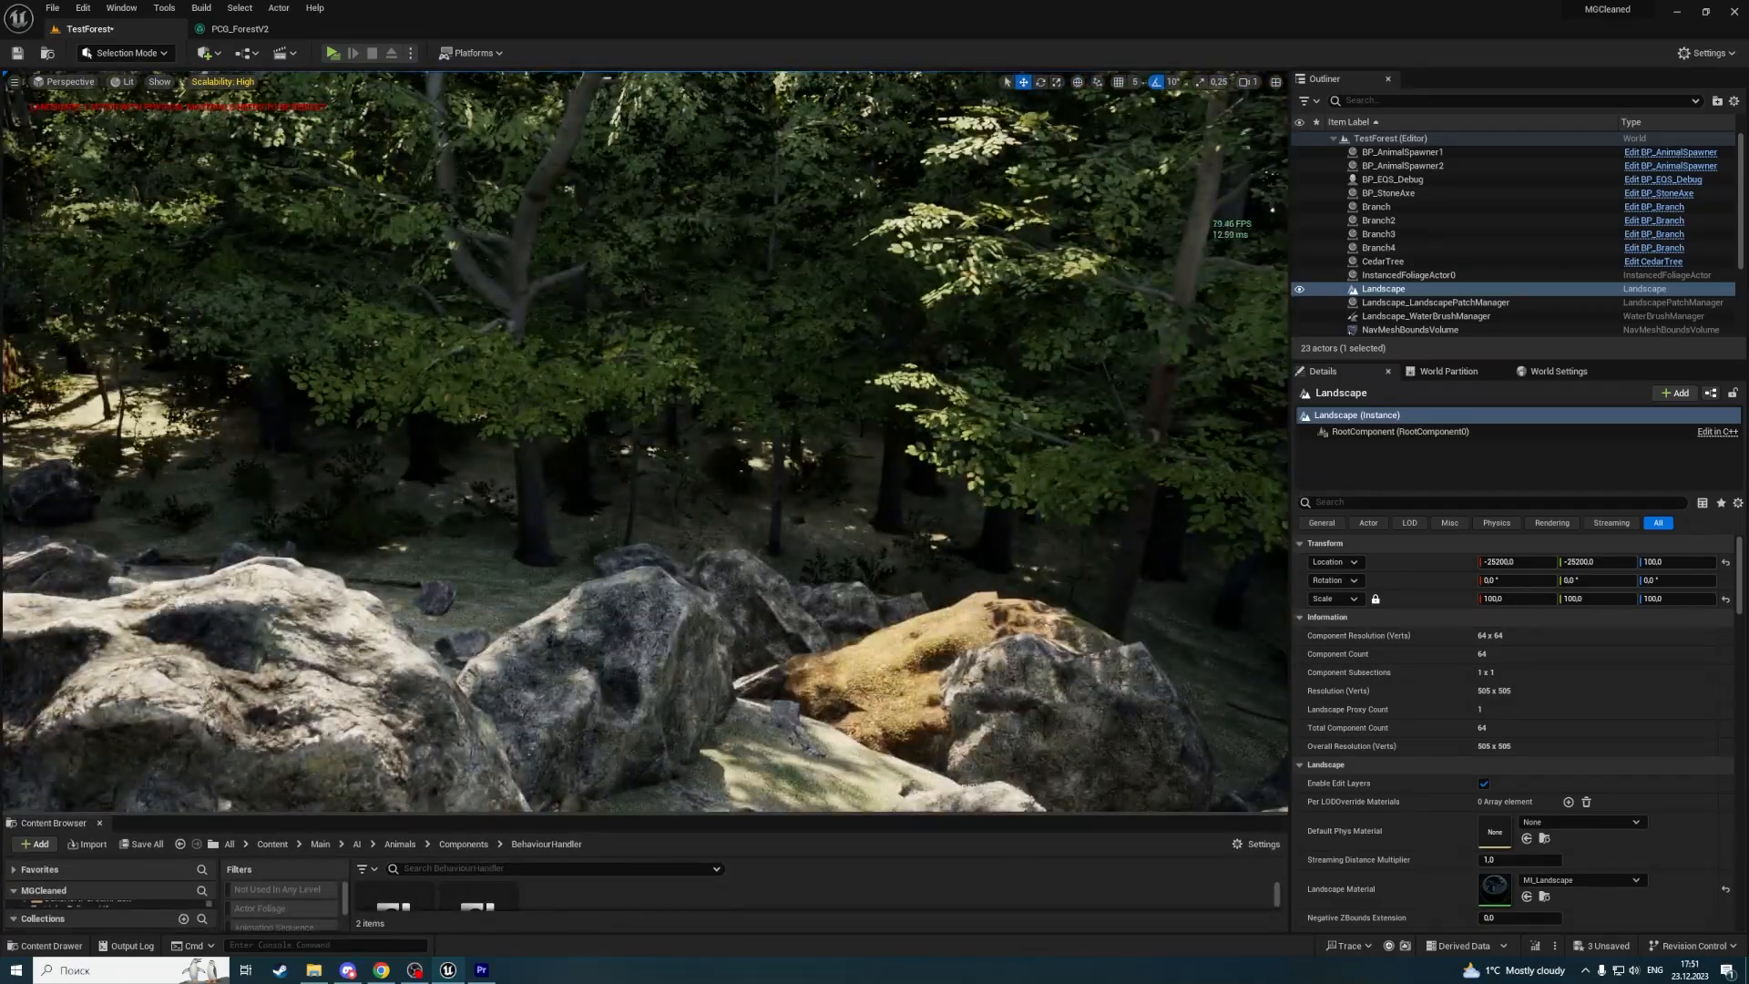
Fly through the TestForest level to examine the generated rocks, stumps, trees and bushes.
{"action": "mouse_move", "coordinate": [646, 441]}
{"action": "right_mouse_down"}
{"action": "mouse_move", "coordinate": [655, 419]}
{"action": "mouse_move", "coordinate": [783, 546]}
{"action": "mouse_move", "coordinate": [674, 528]}
{"action": "mouse_move", "coordinate": [646, 441]}
{"action": "right_mouse_up"}
{"action": "scroll", "coordinate": [646, 441], "scroll_direction": "down", "scroll_amount": 1}
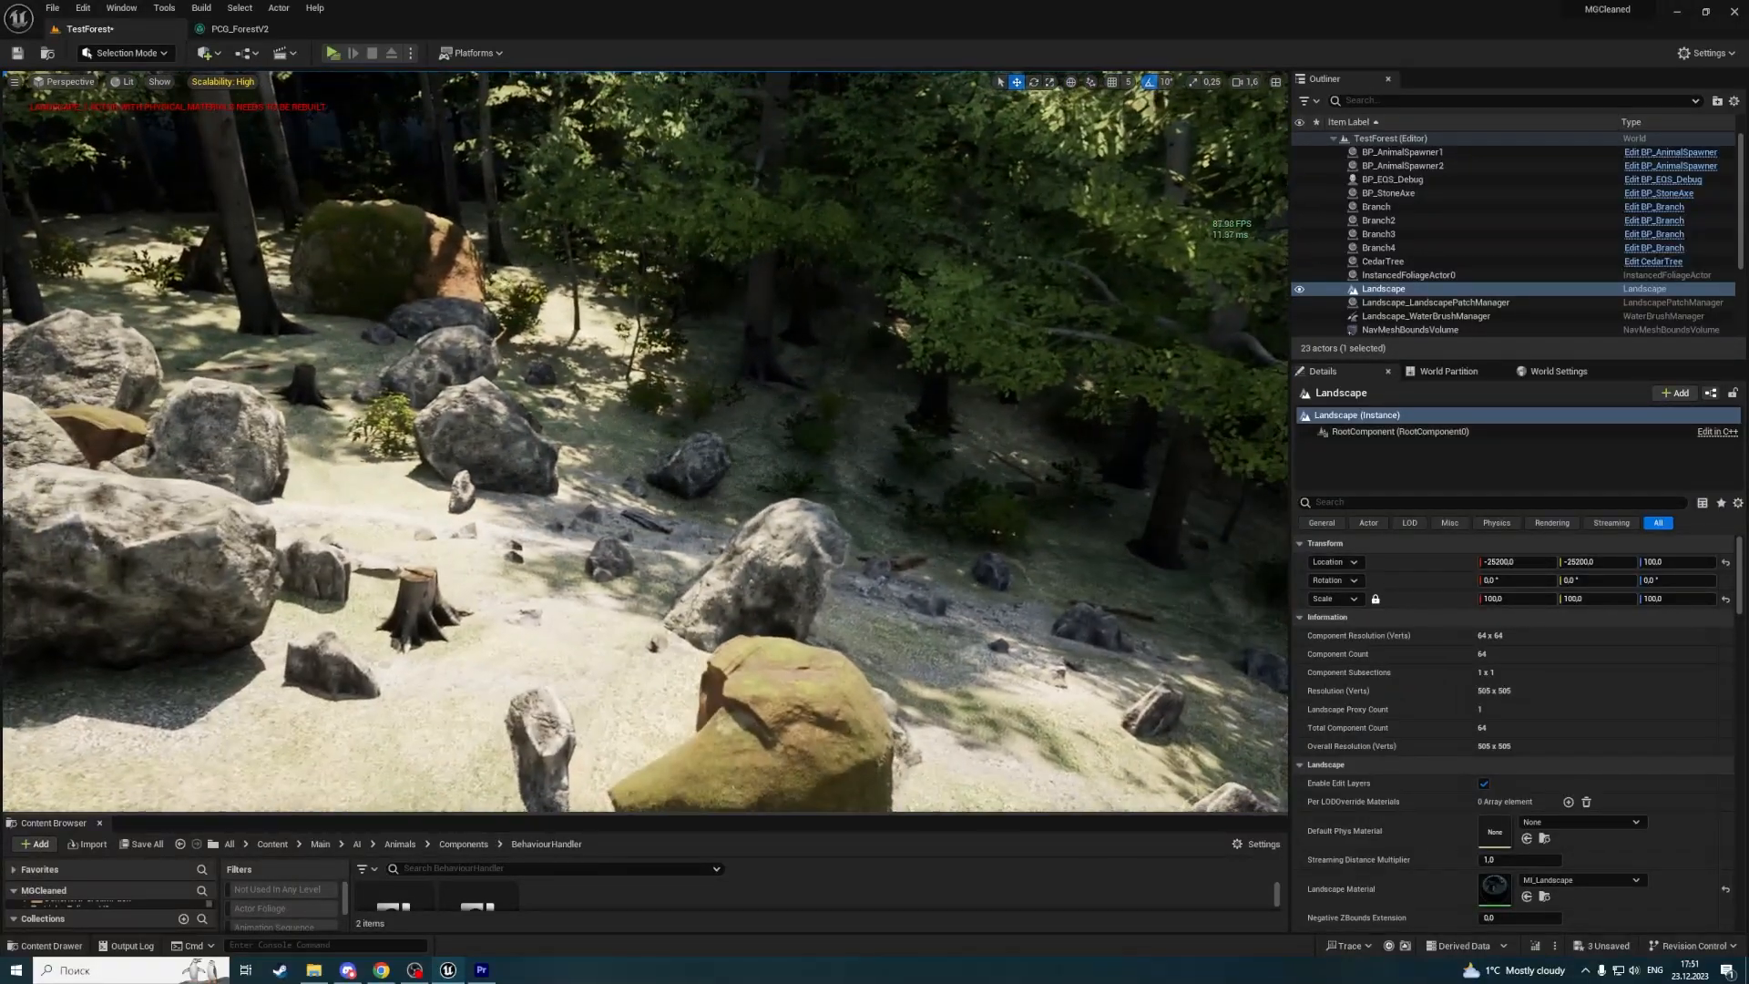
{"action": "right_click_drag", "start_coordinate": [645, 441], "coordinate": [492, 464]}
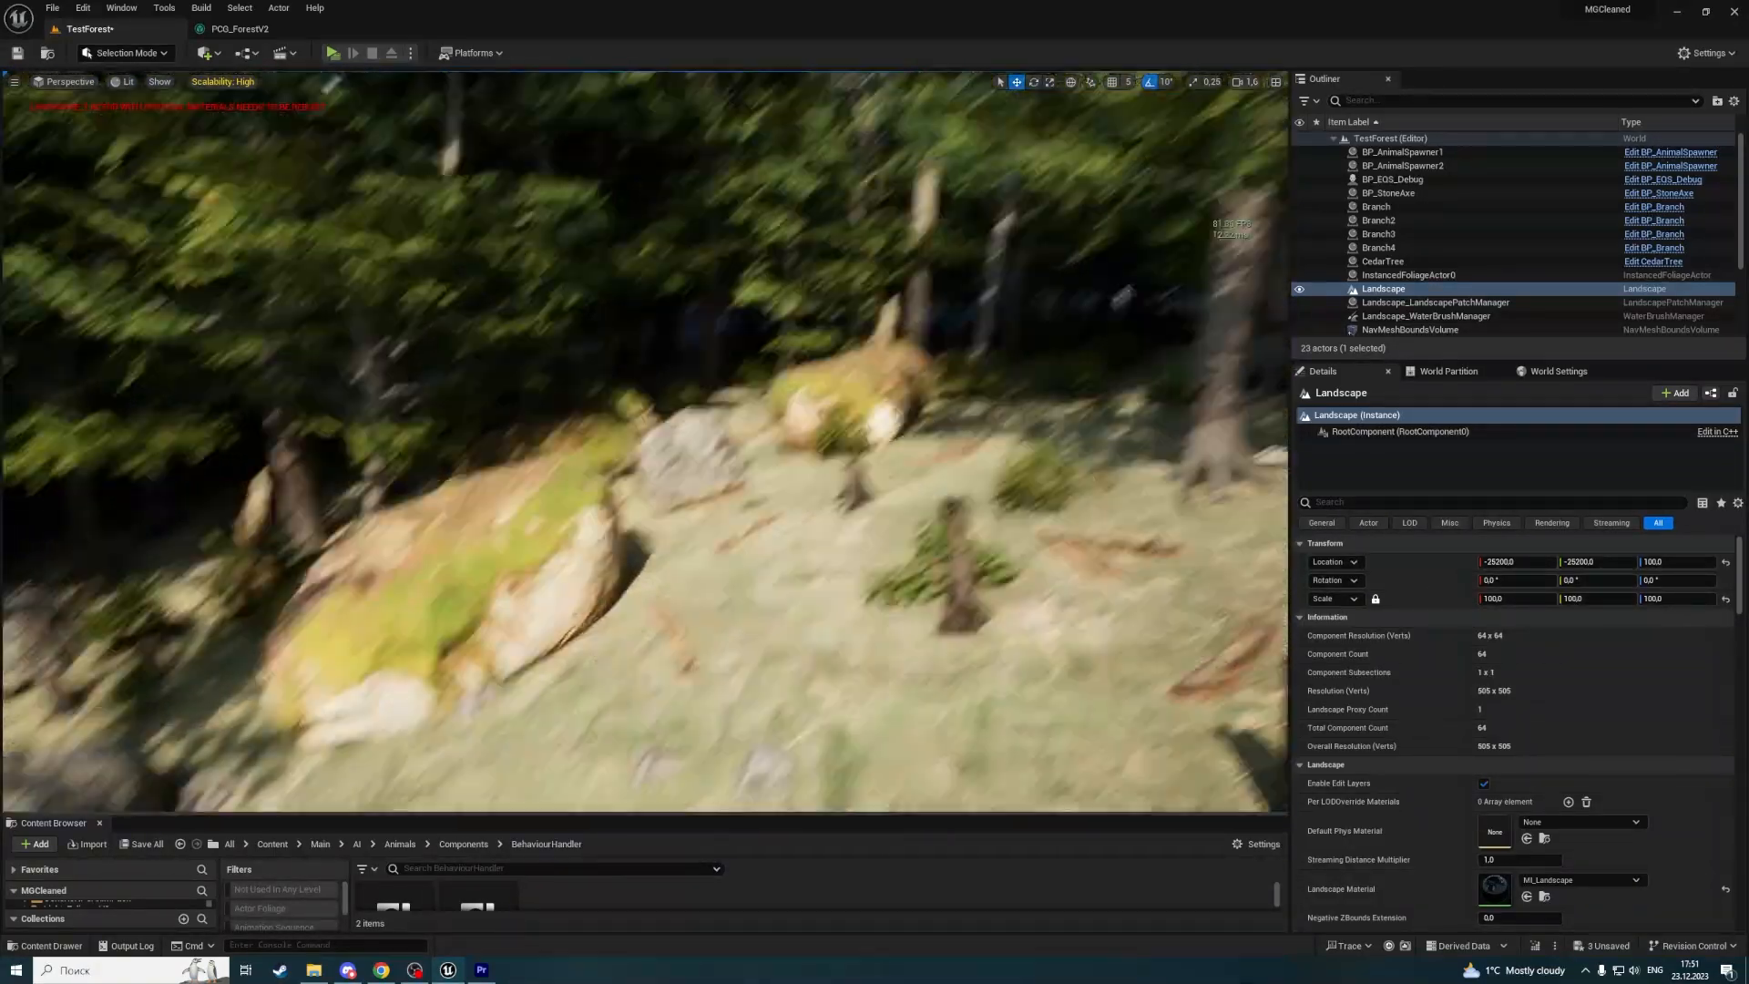
{"action": "right_click_drag", "start_coordinate": [873, 471], "coordinate": [1020, 519]}
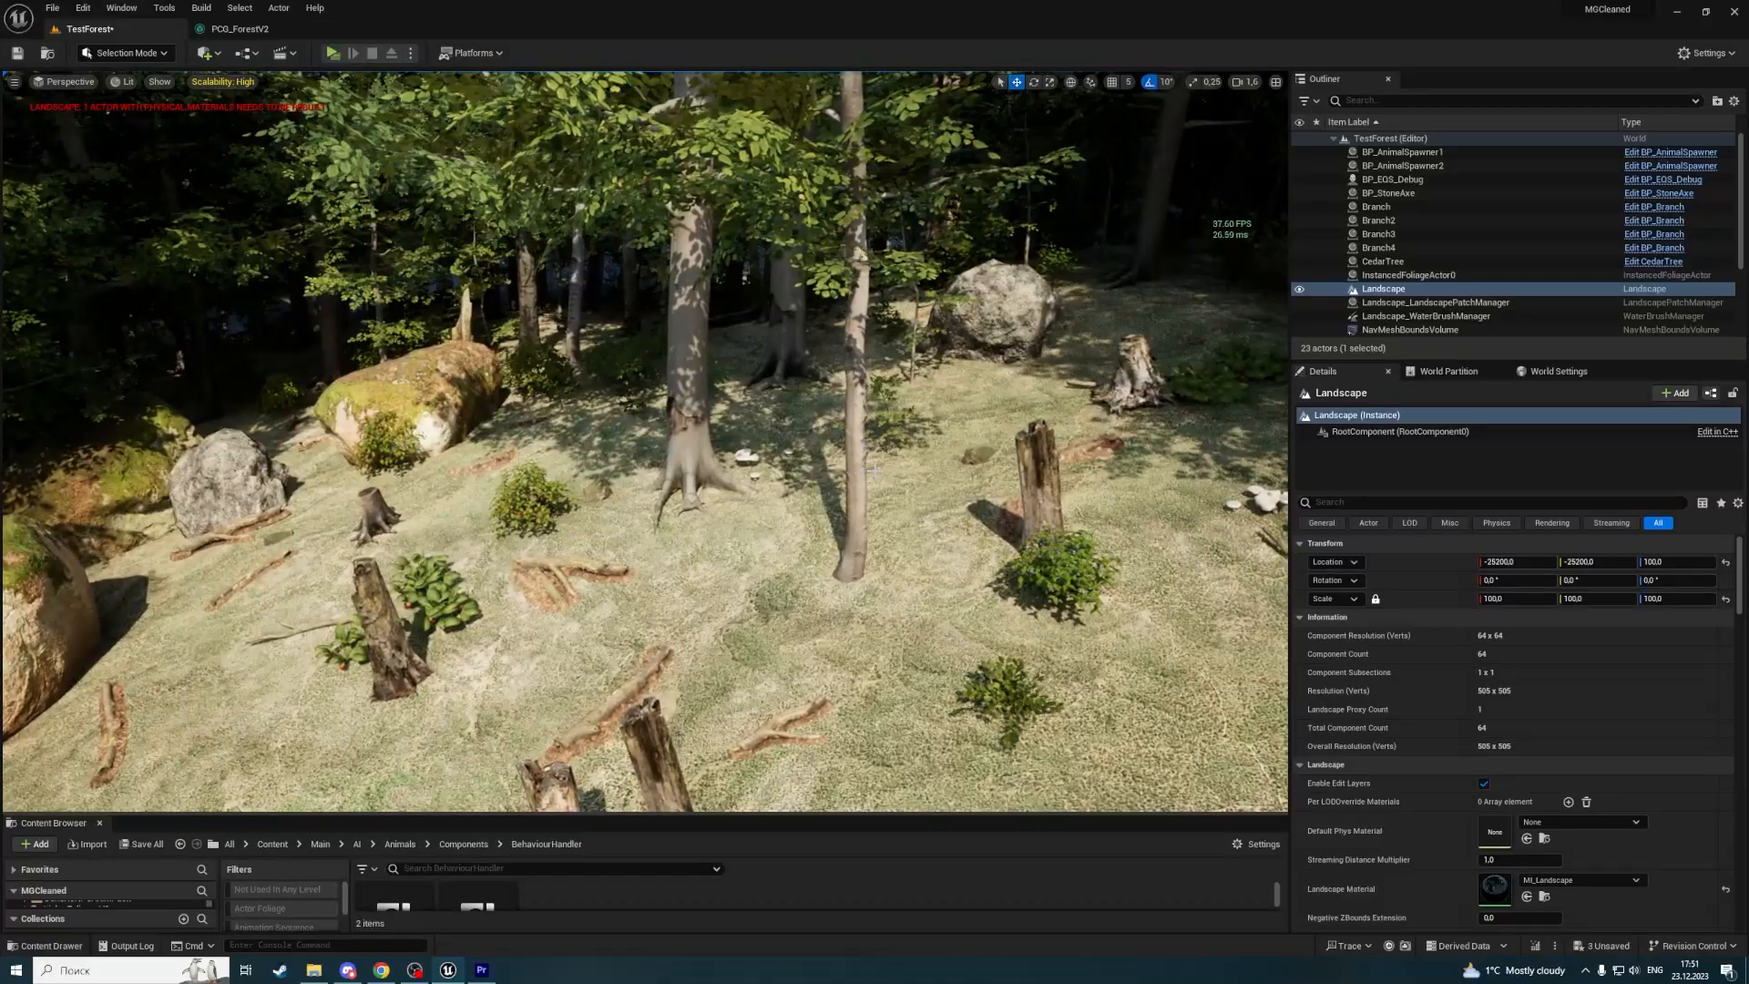
{"action": "right_click_drag", "start_coordinate": [873, 470], "coordinate": [1002, 460]}
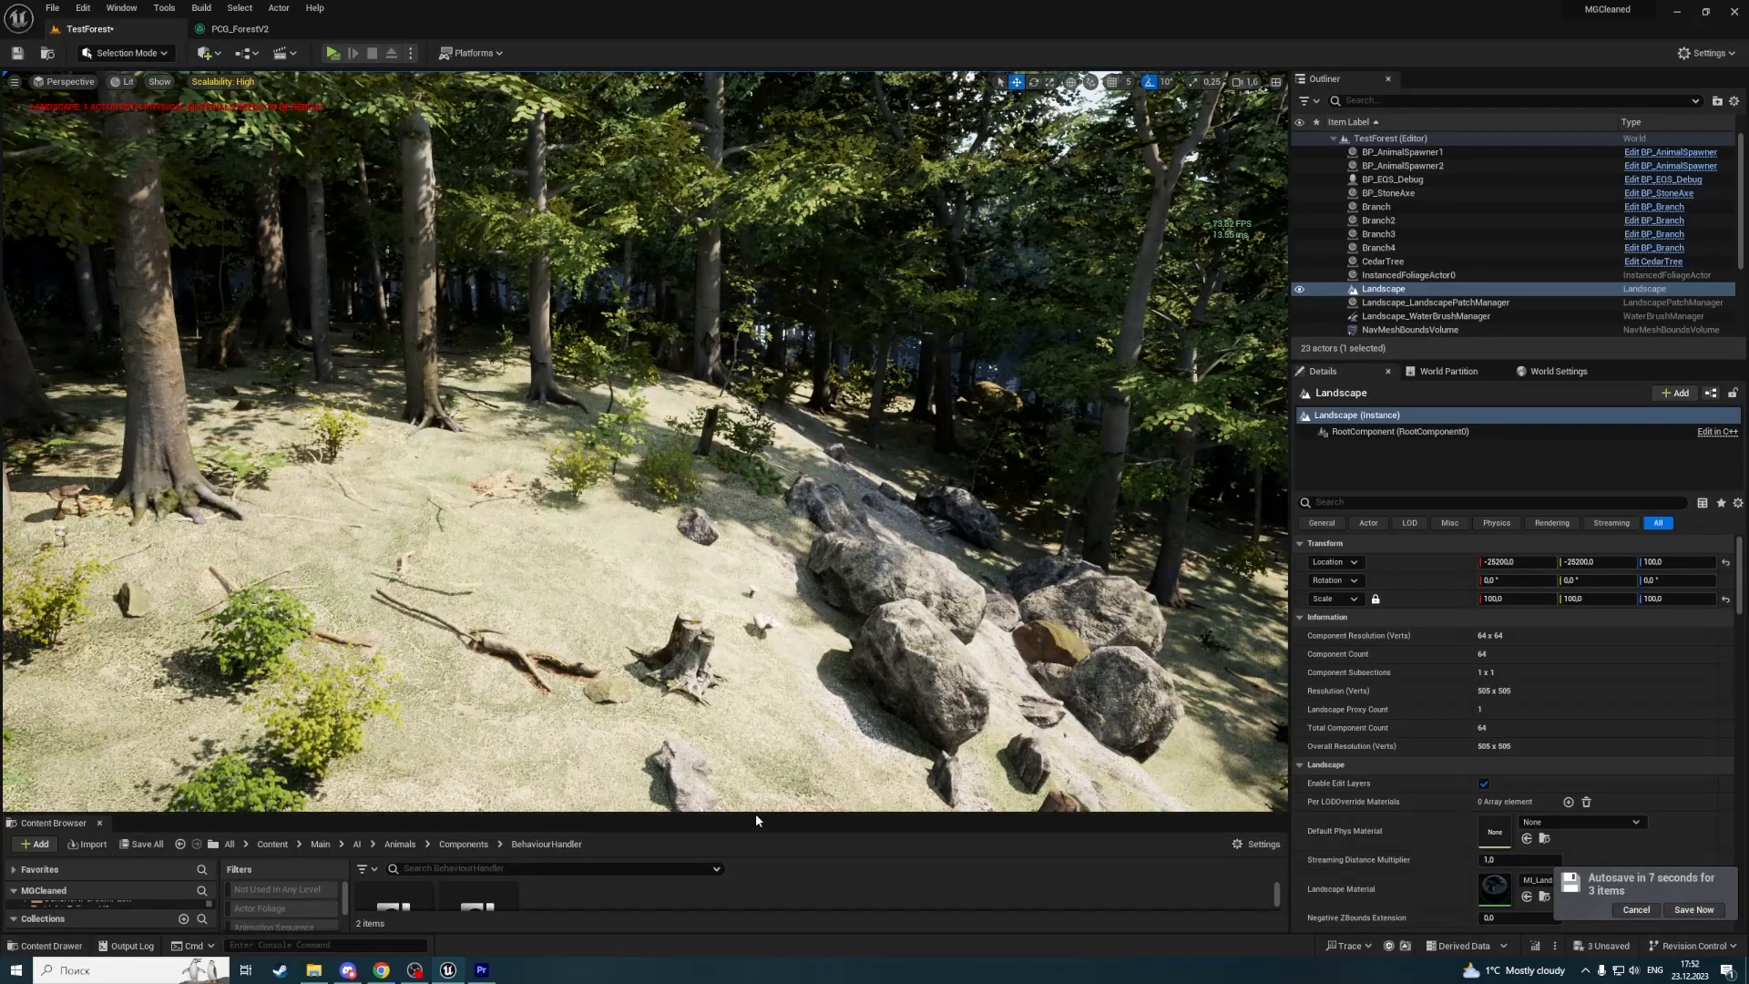
Enlarge the level viewport further and survey the rocky slope and the forest around it.
{"action": "left_click_drag", "start_coordinate": [756, 812], "coordinate": [755, 884]}
{"action": "key", "text": "w"}
{"action": "right_click_drag", "start_coordinate": [752, 674], "coordinate": [875, 669]}
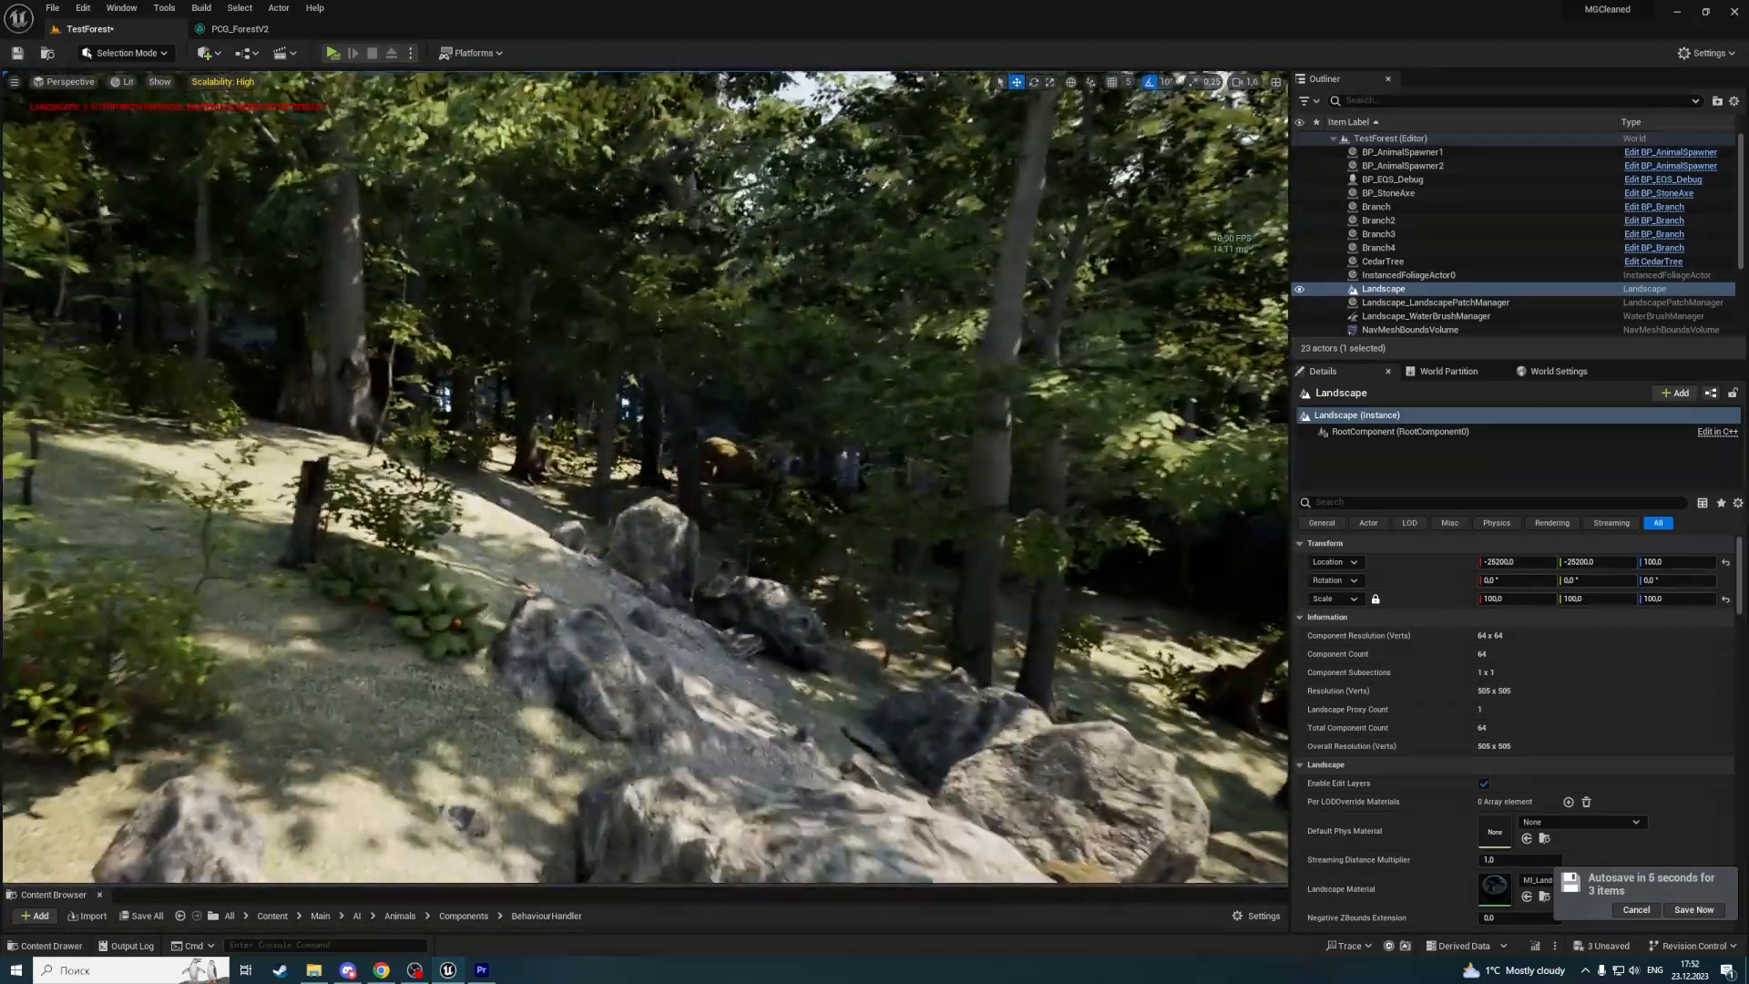
{"action": "right_click_drag", "start_coordinate": [811, 387], "coordinate": [956, 423]}
{"action": "key", "text": "s"}
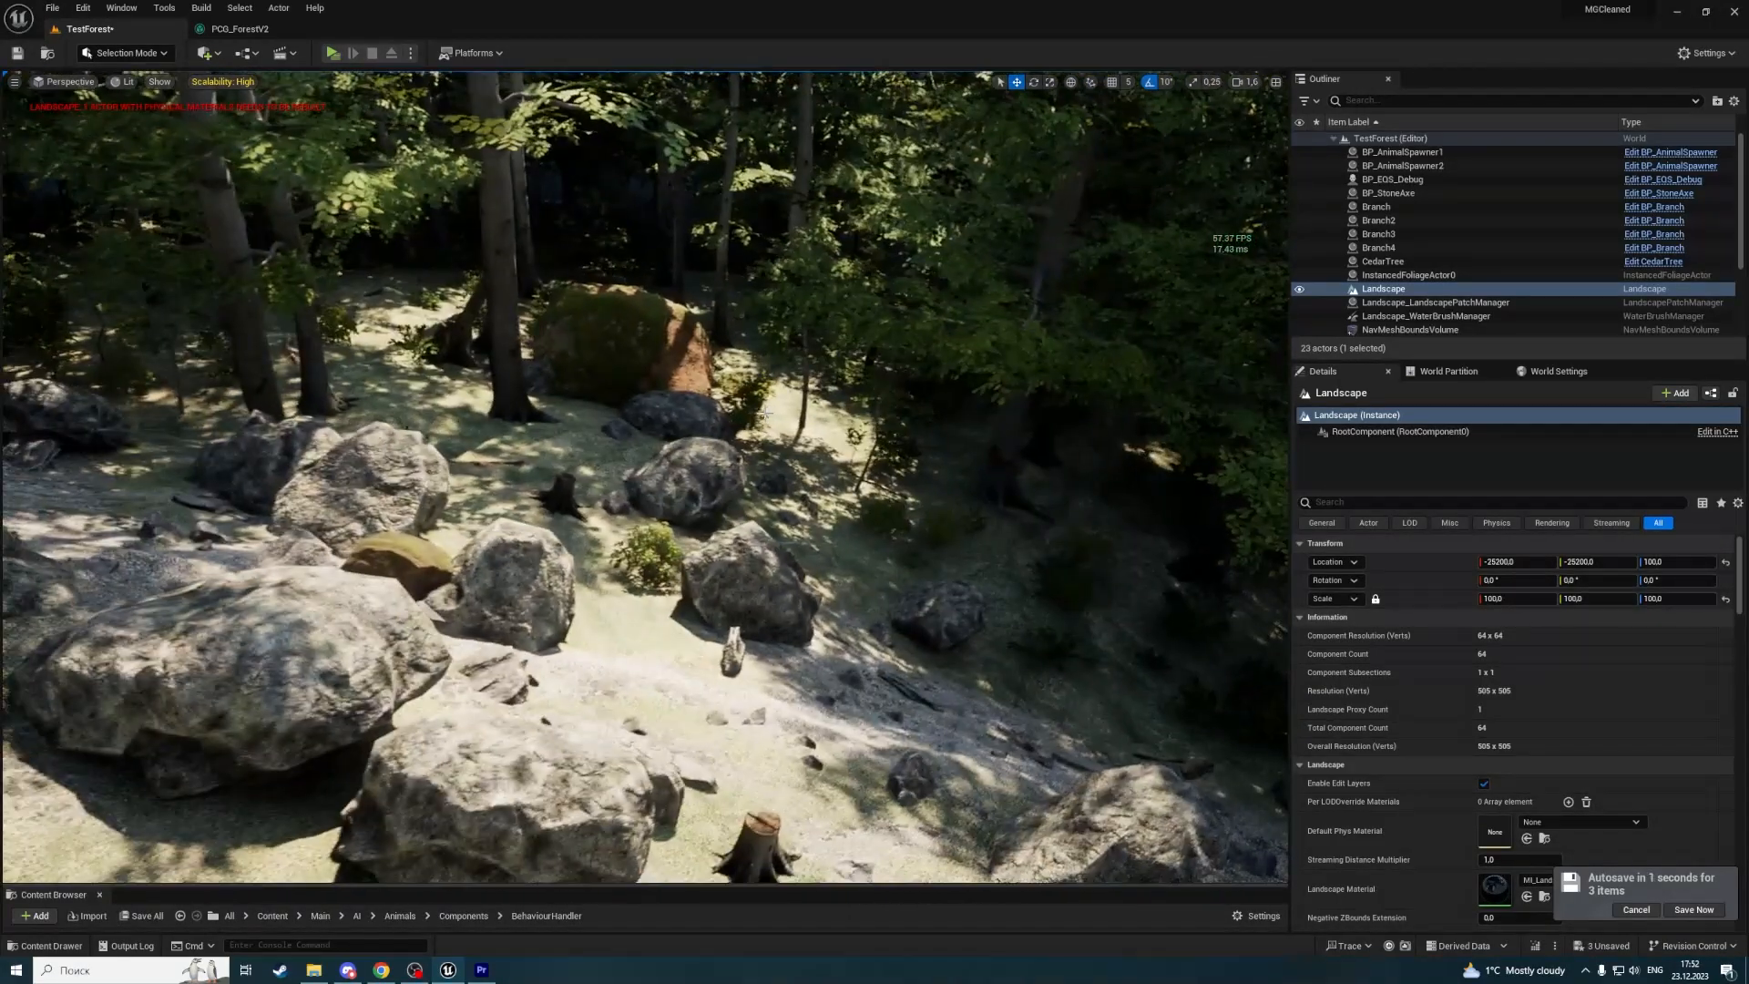
{"action": "right_click_drag", "start_coordinate": [765, 413], "coordinate": [592, 417]}
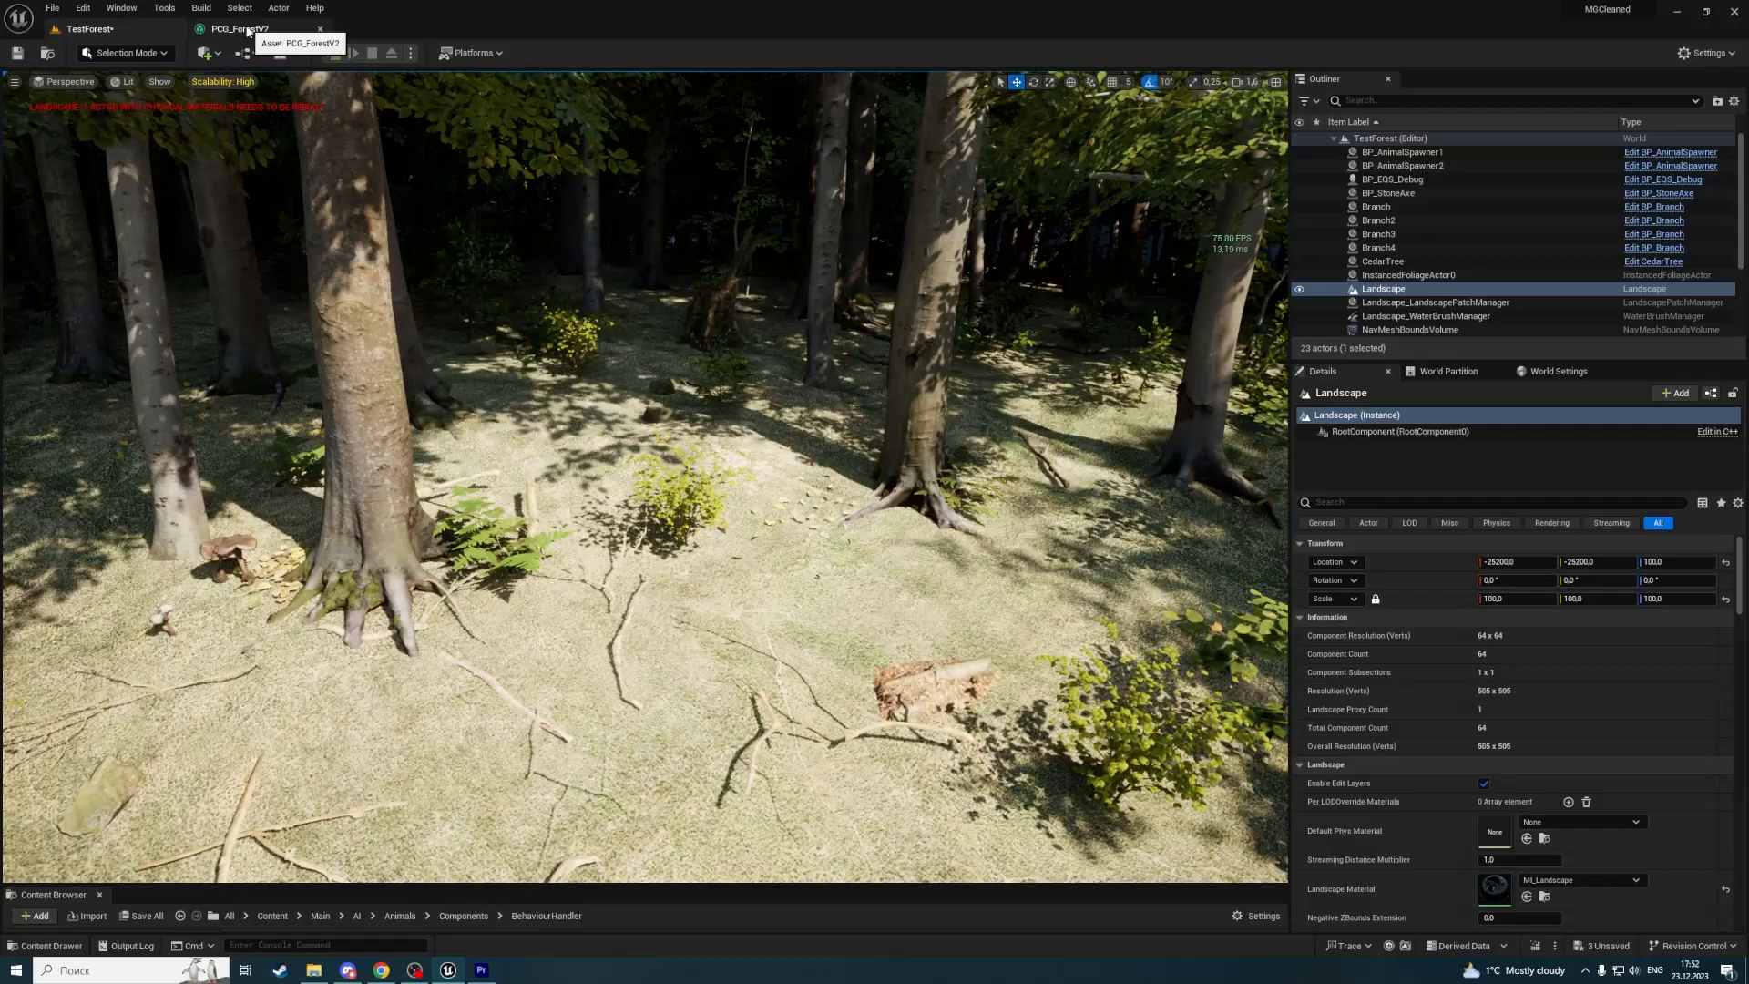
Check the PCG_ForestV2 graph and return to the TestForest level to examine the trees, mushrooms and fallen branches.
{"action": "left_click", "coordinate": [246, 29]}
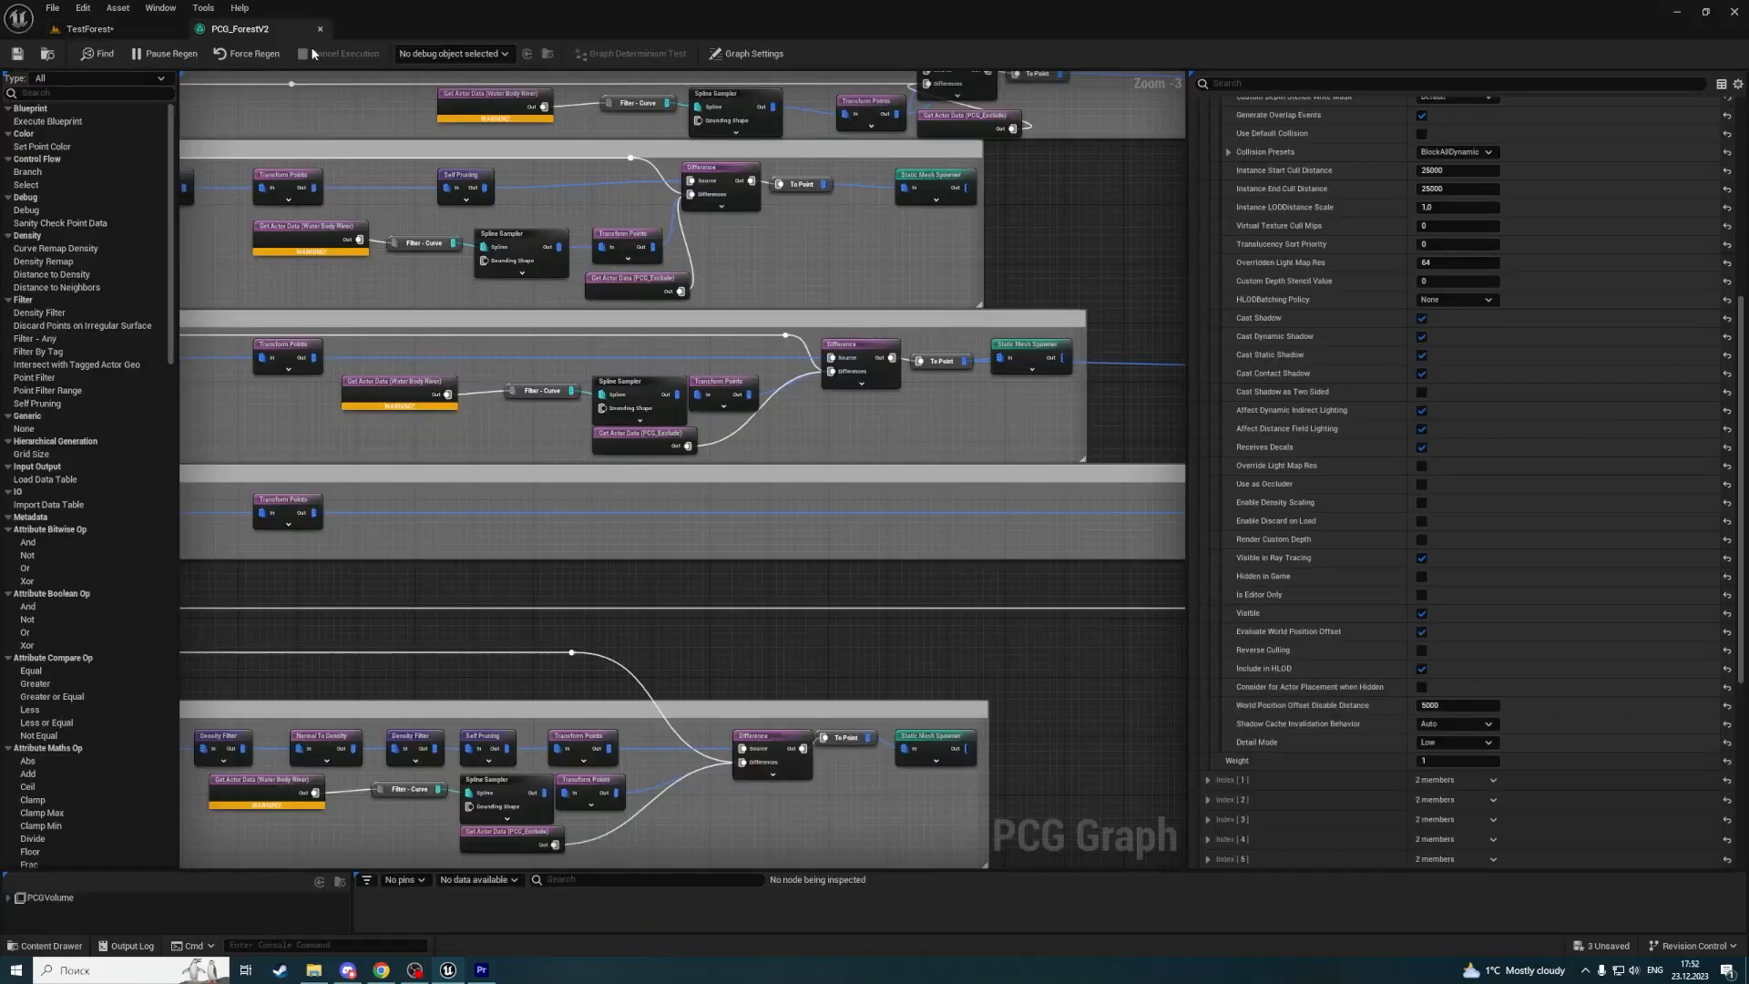
{"action": "left_click", "coordinate": [89, 28]}
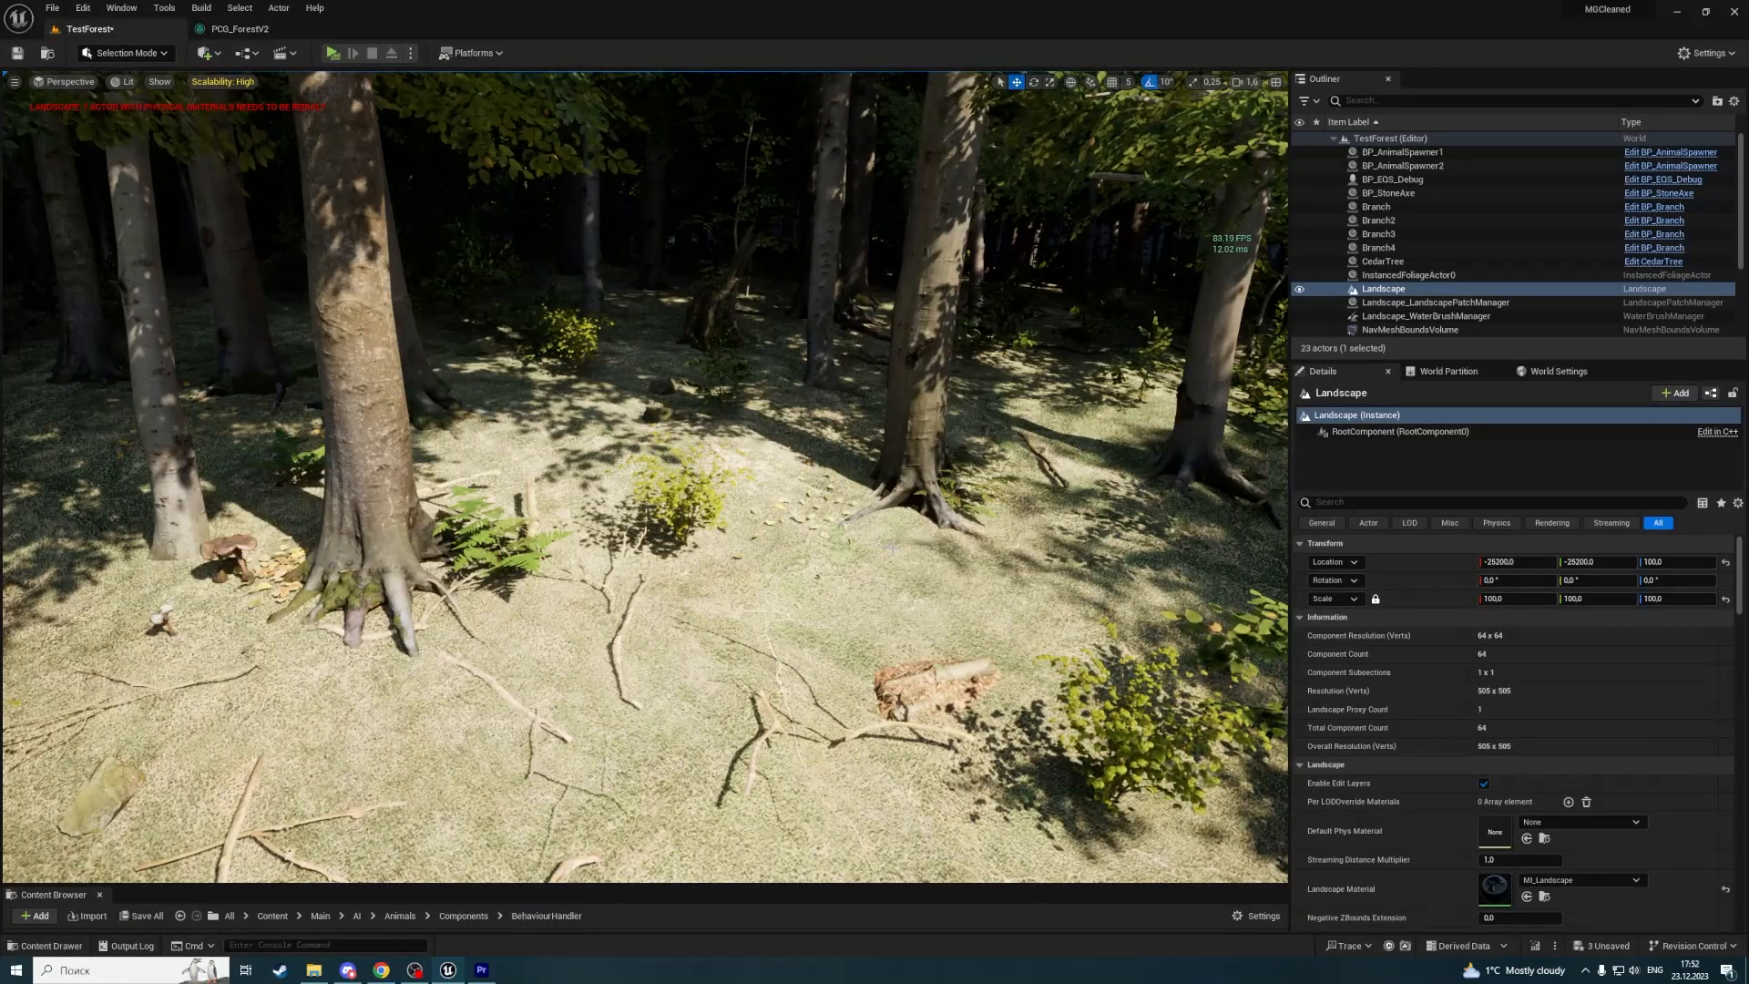
{"action": "right_click_drag", "start_coordinate": [889, 547], "coordinate": [889, 548]}
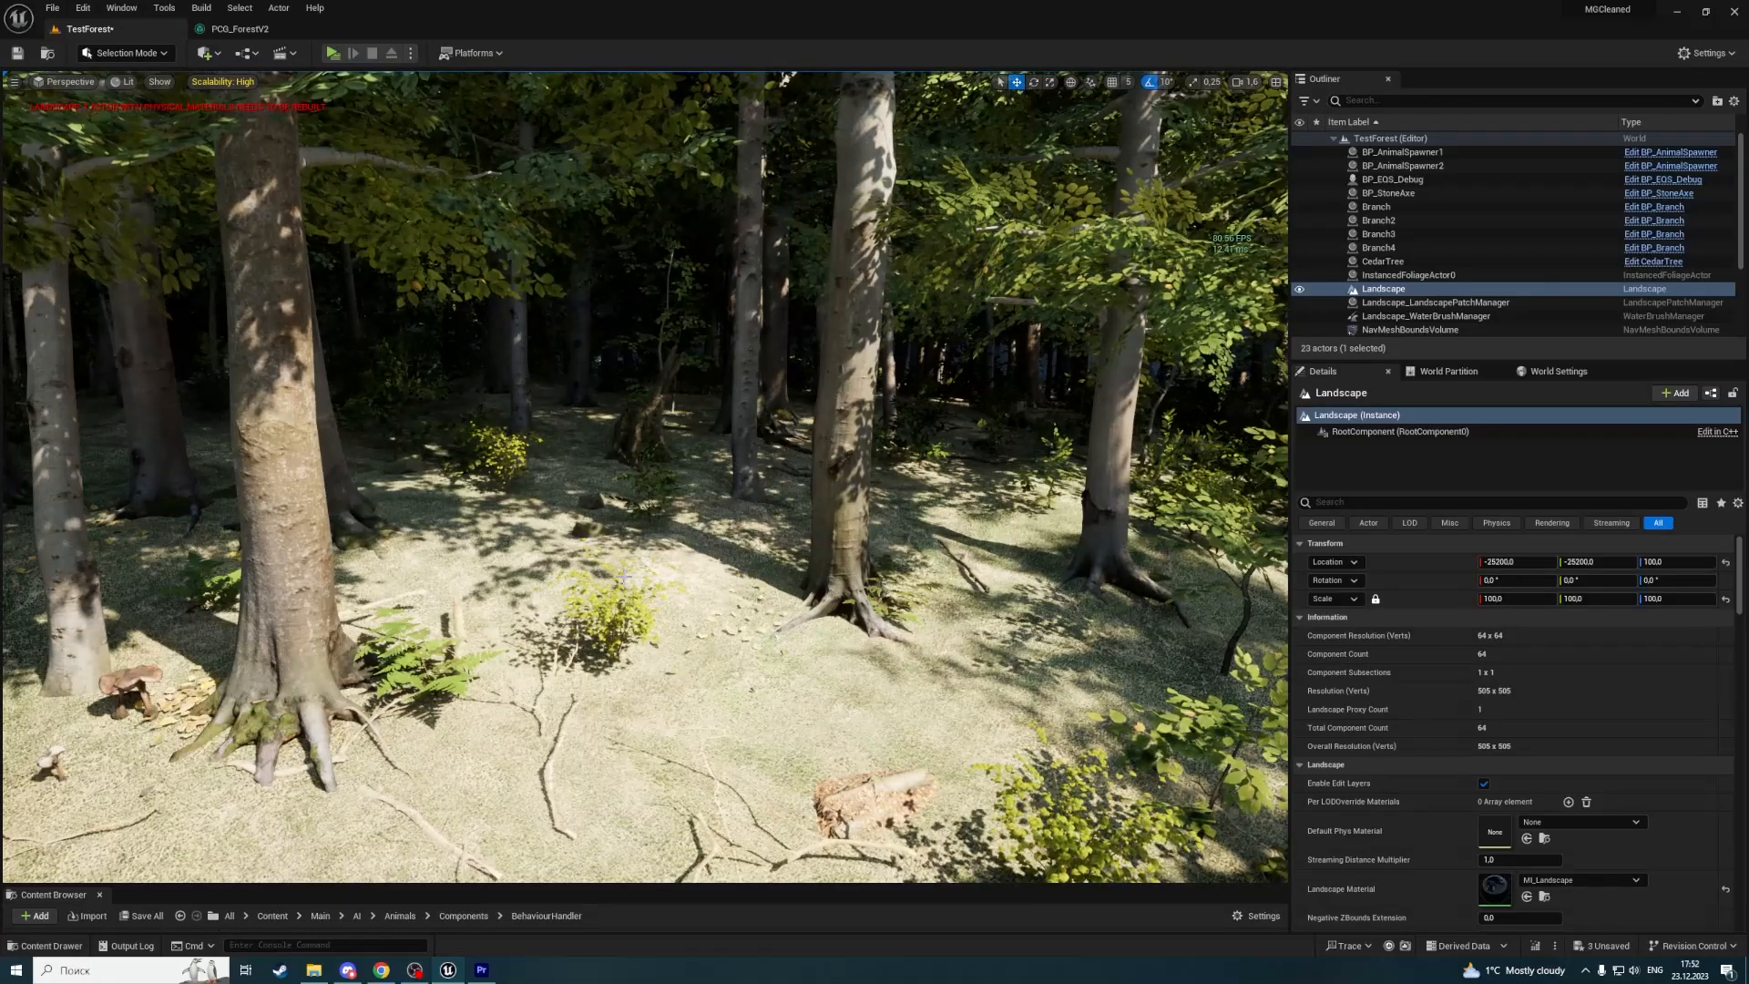
{"action": "right_click_drag", "start_coordinate": [624, 578], "coordinate": [455, 581]}
{"action": "right_click_drag", "start_coordinate": [559, 496], "coordinate": [397, 495]}
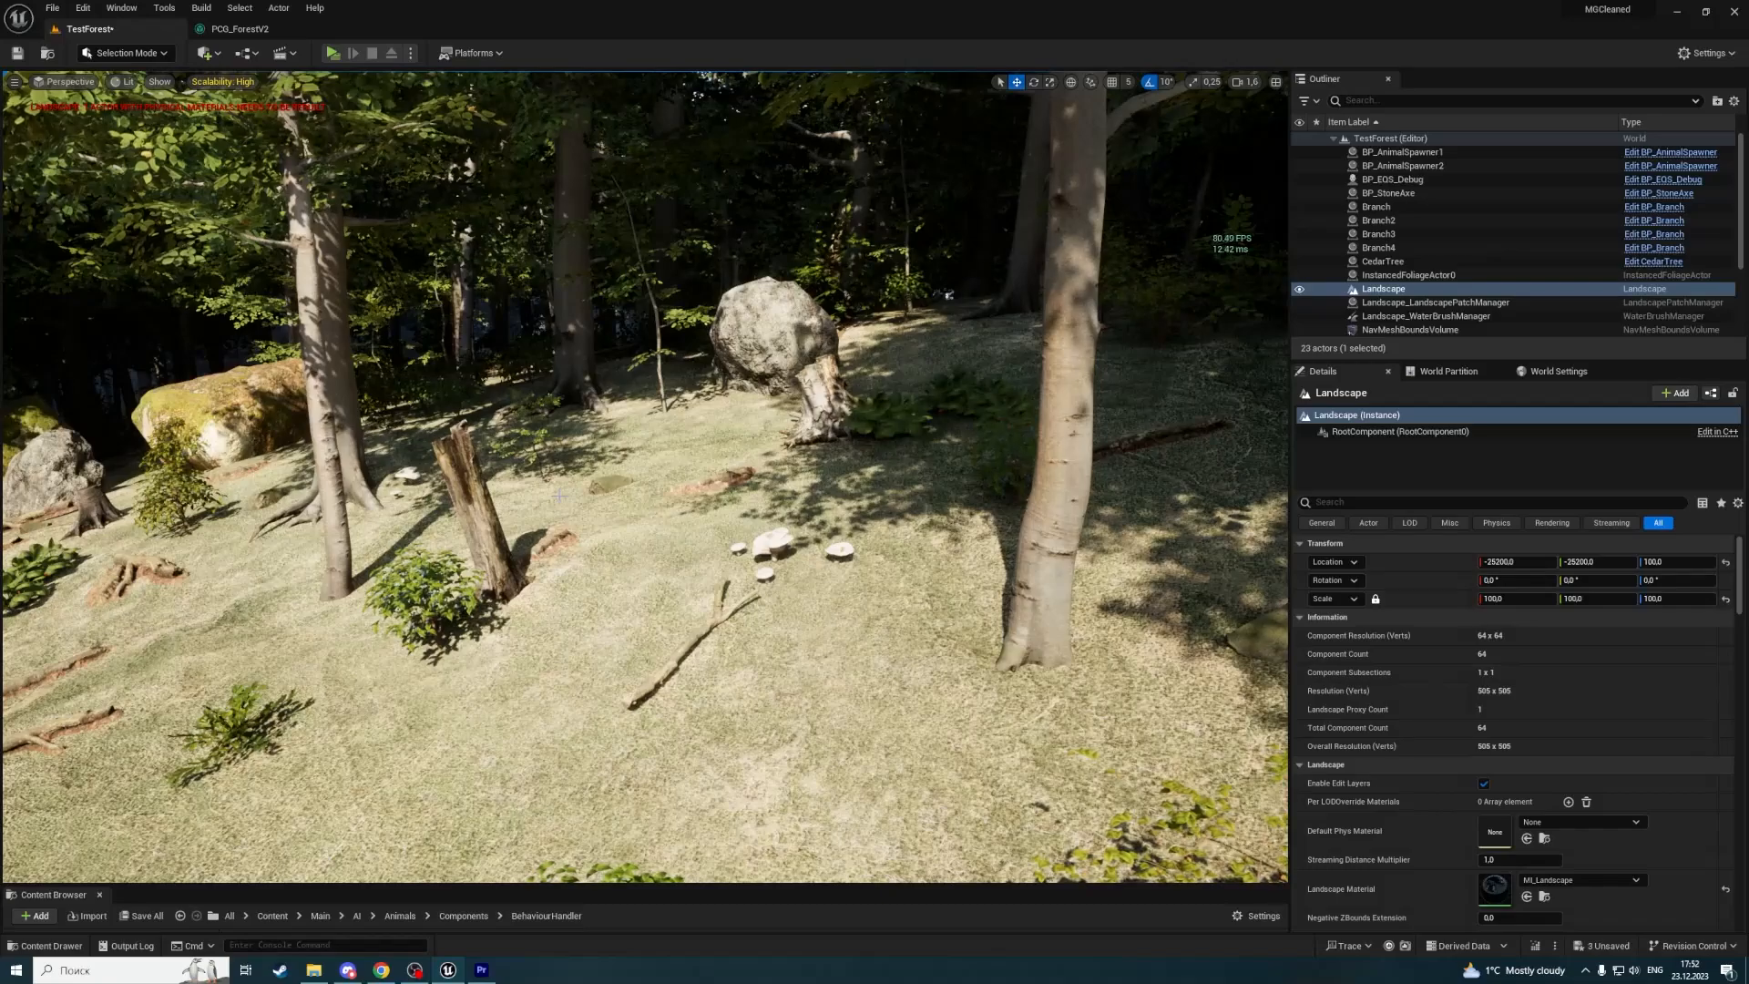
{"action": "right_click_drag", "start_coordinate": [820, 486], "coordinate": [984, 428]}
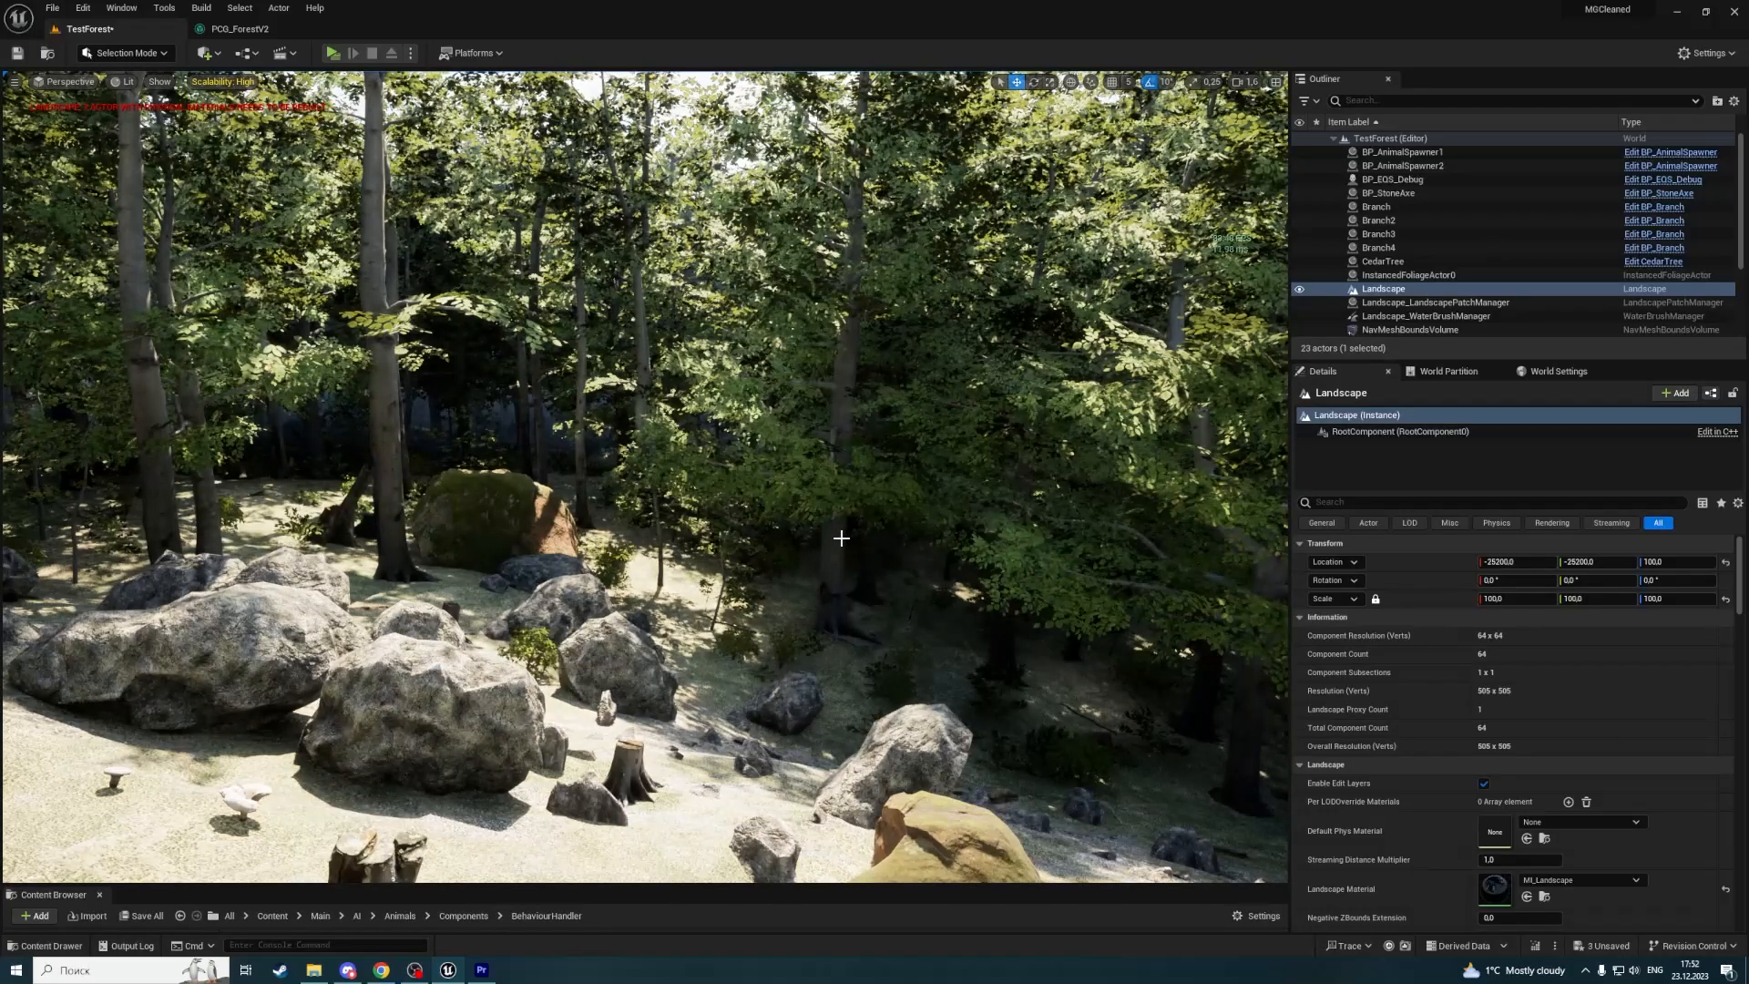
Examine the boulder slope and nearby bushes in the forest from closer and wider viewpoints.
{"action": "key", "text": "w"}
{"action": "right_click_drag", "start_coordinate": [842, 541], "coordinate": [635, 601]}
{"action": "key", "text": "w"}
{"action": "scroll", "coordinate": [634, 418], "scroll_direction": "down", "scroll_amount": 1}
{"action": "key", "text": "s"}
{"action": "right_click_drag", "start_coordinate": [634, 418], "coordinate": [546, 408]}
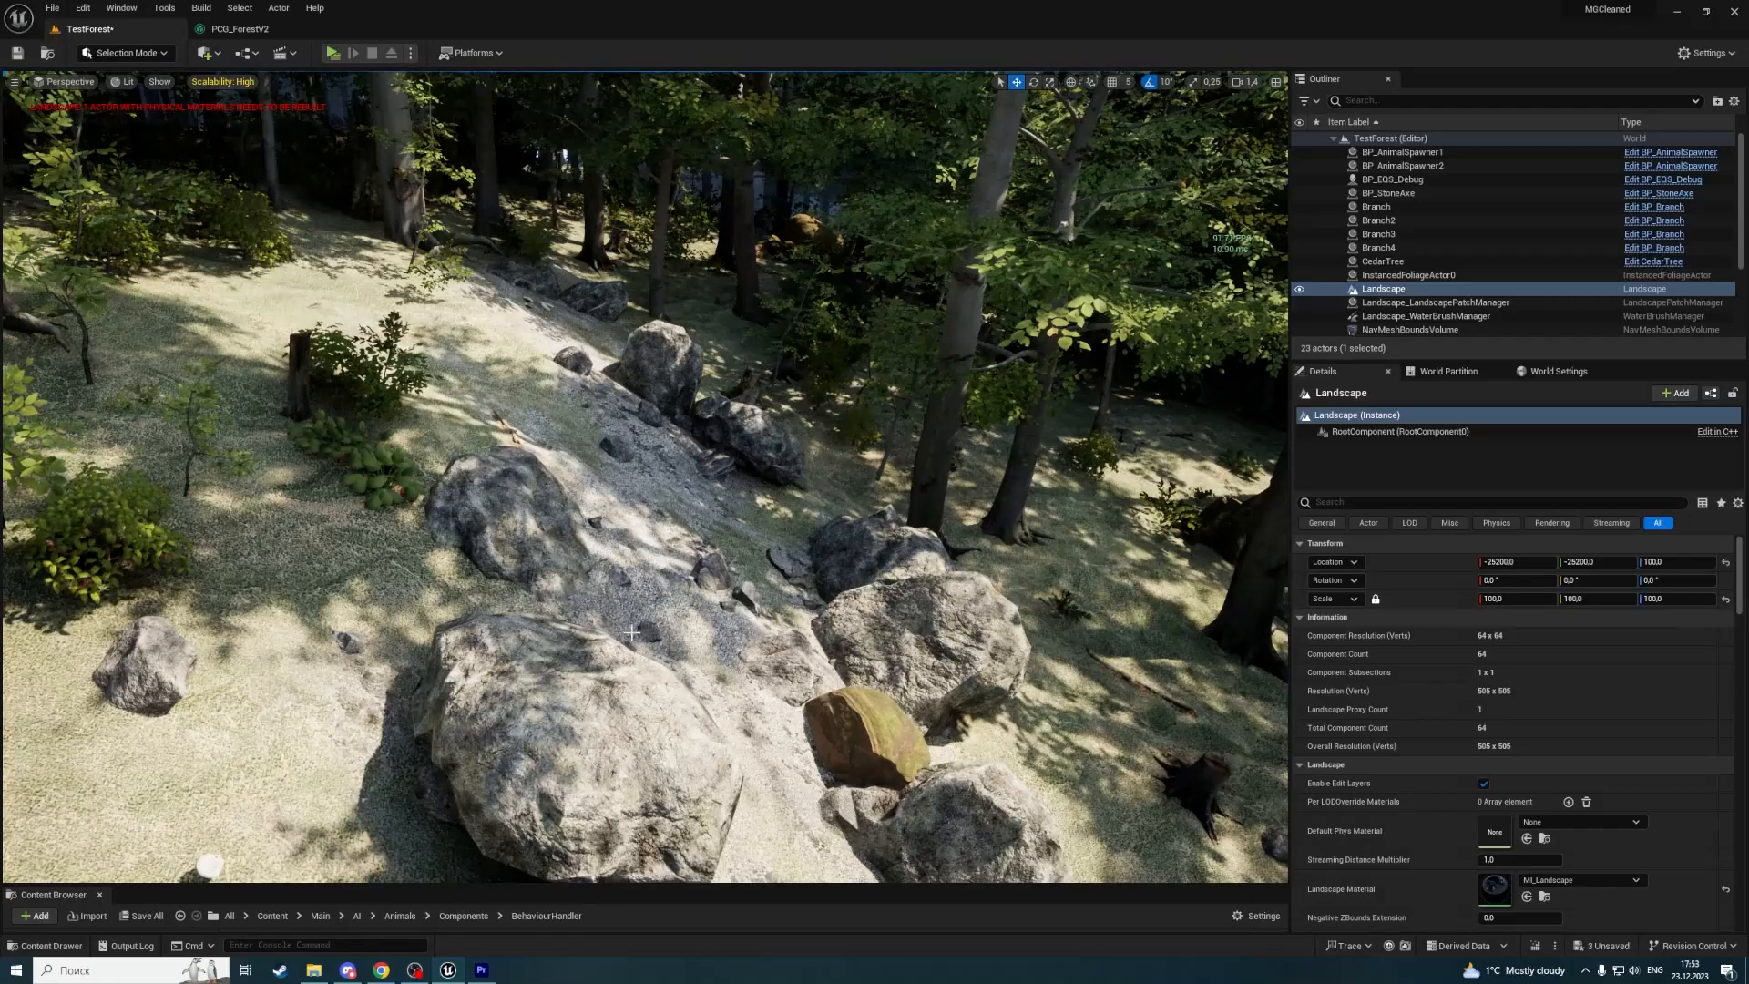
{"action": "right_click_drag", "start_coordinate": [631, 632], "coordinate": [515, 551]}
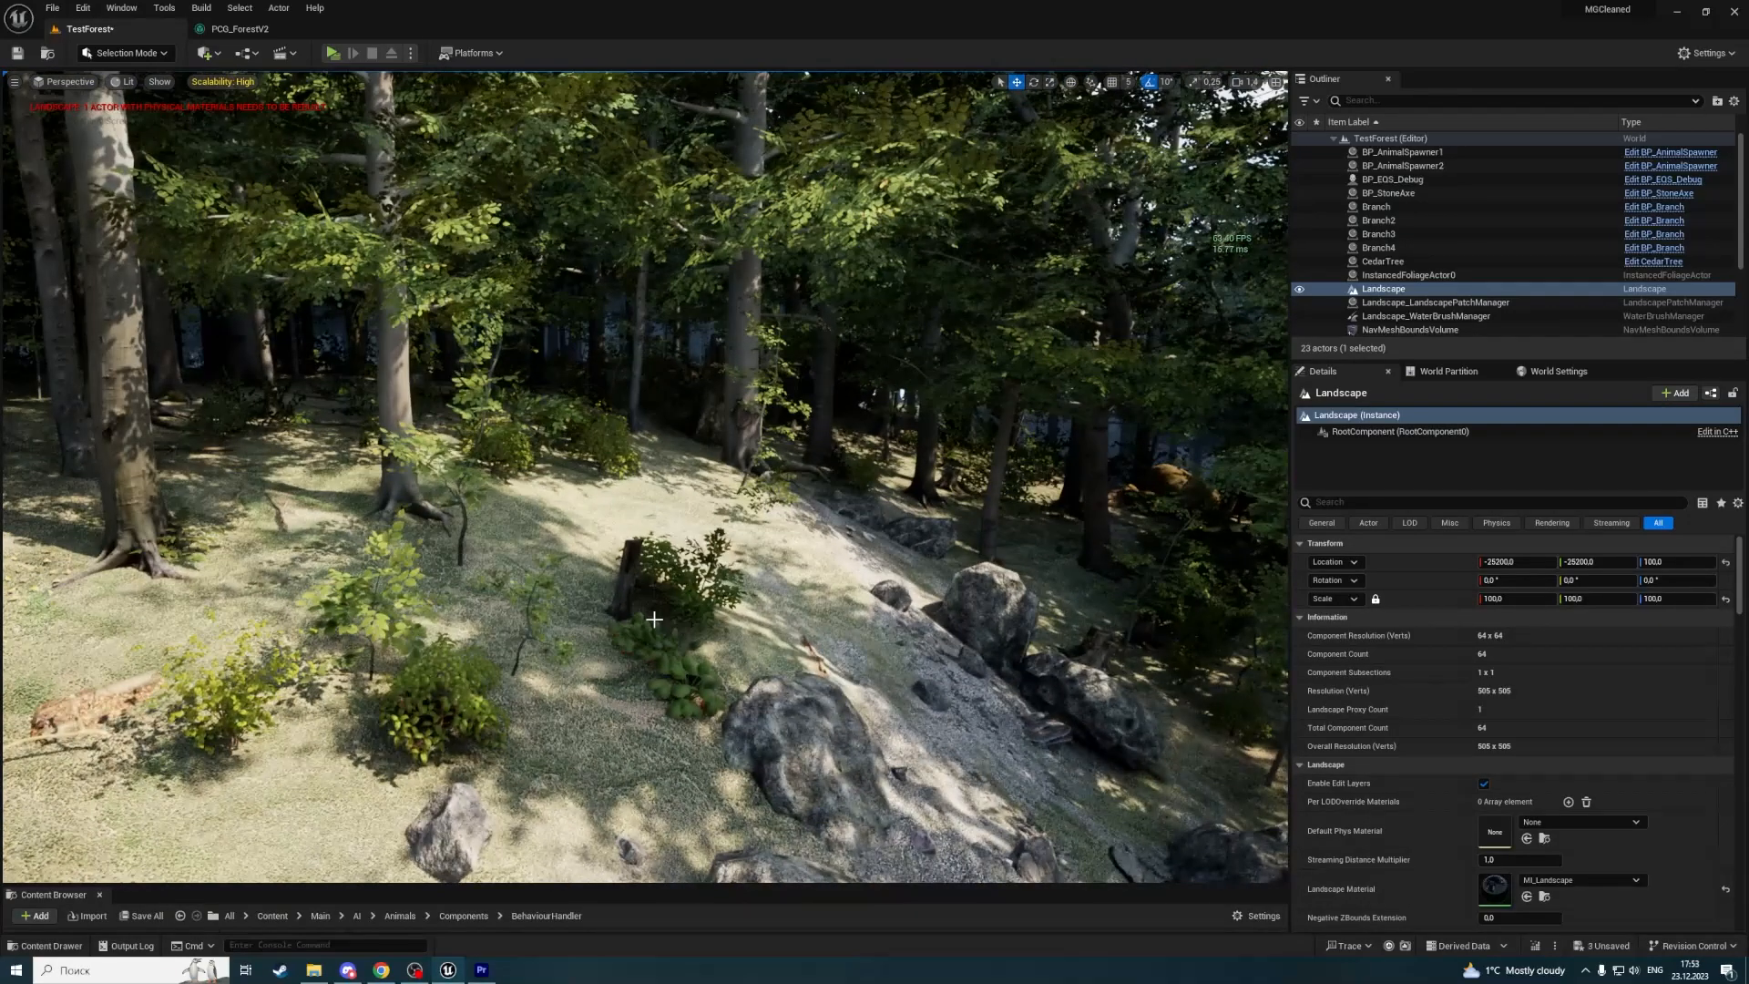
{"action": "key", "text": "s"}
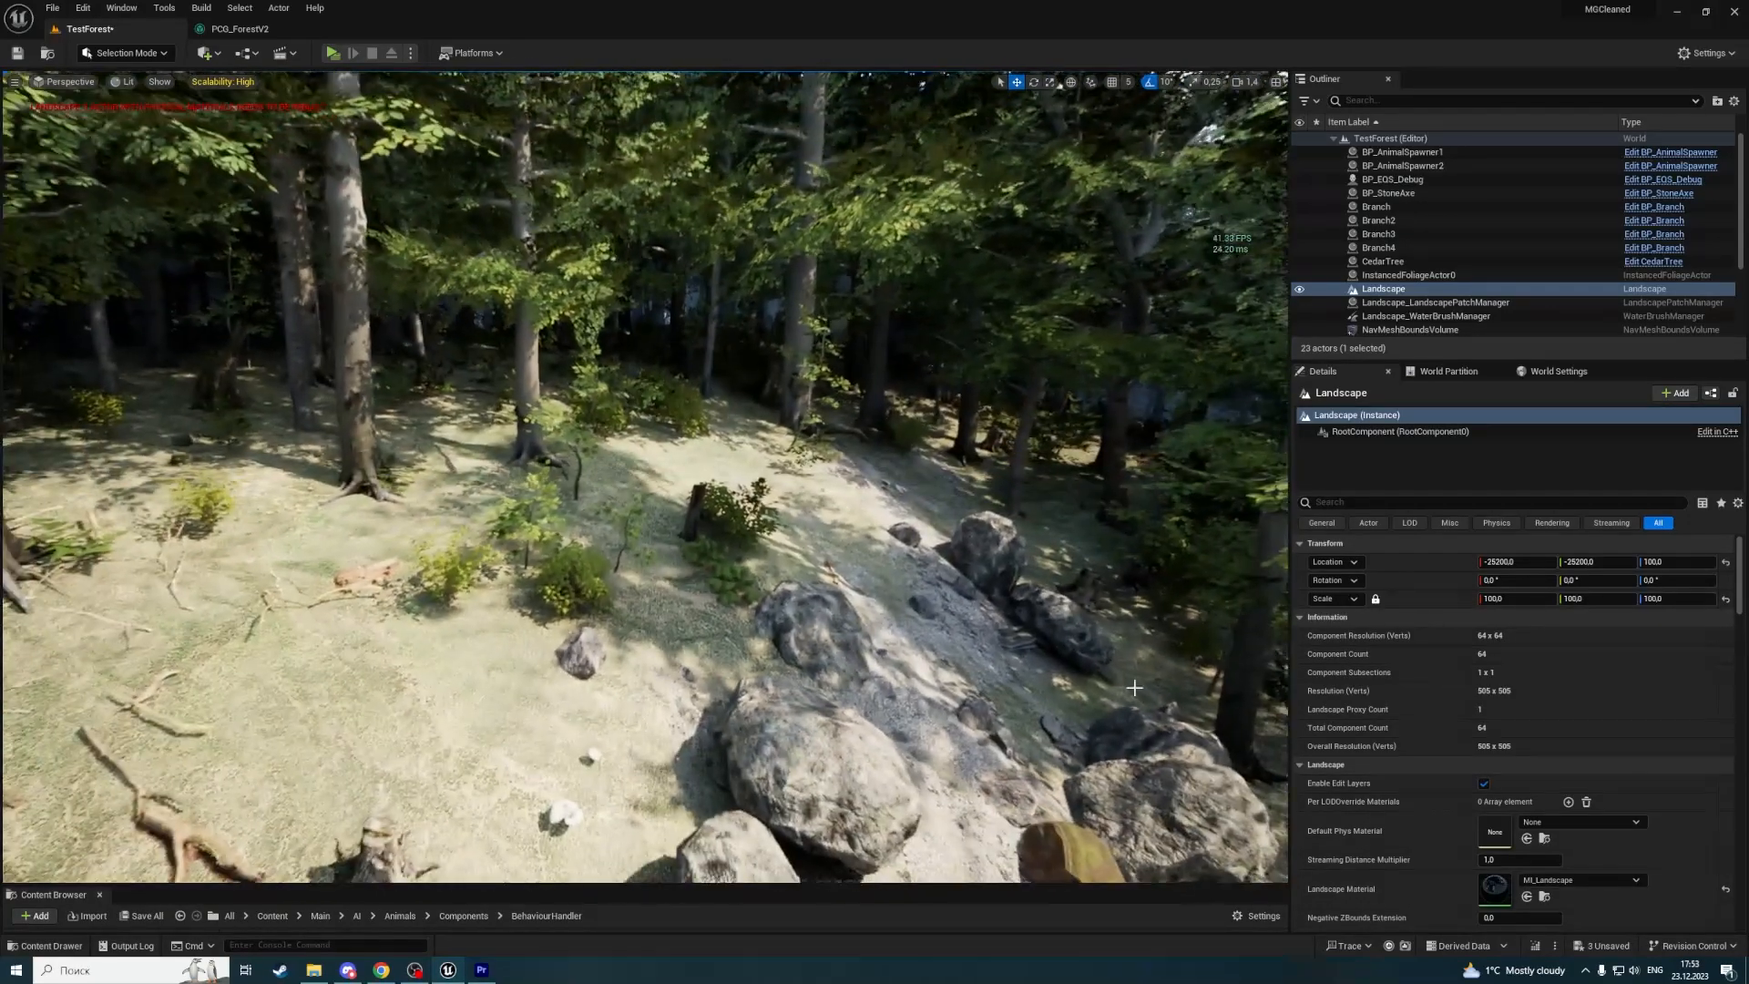